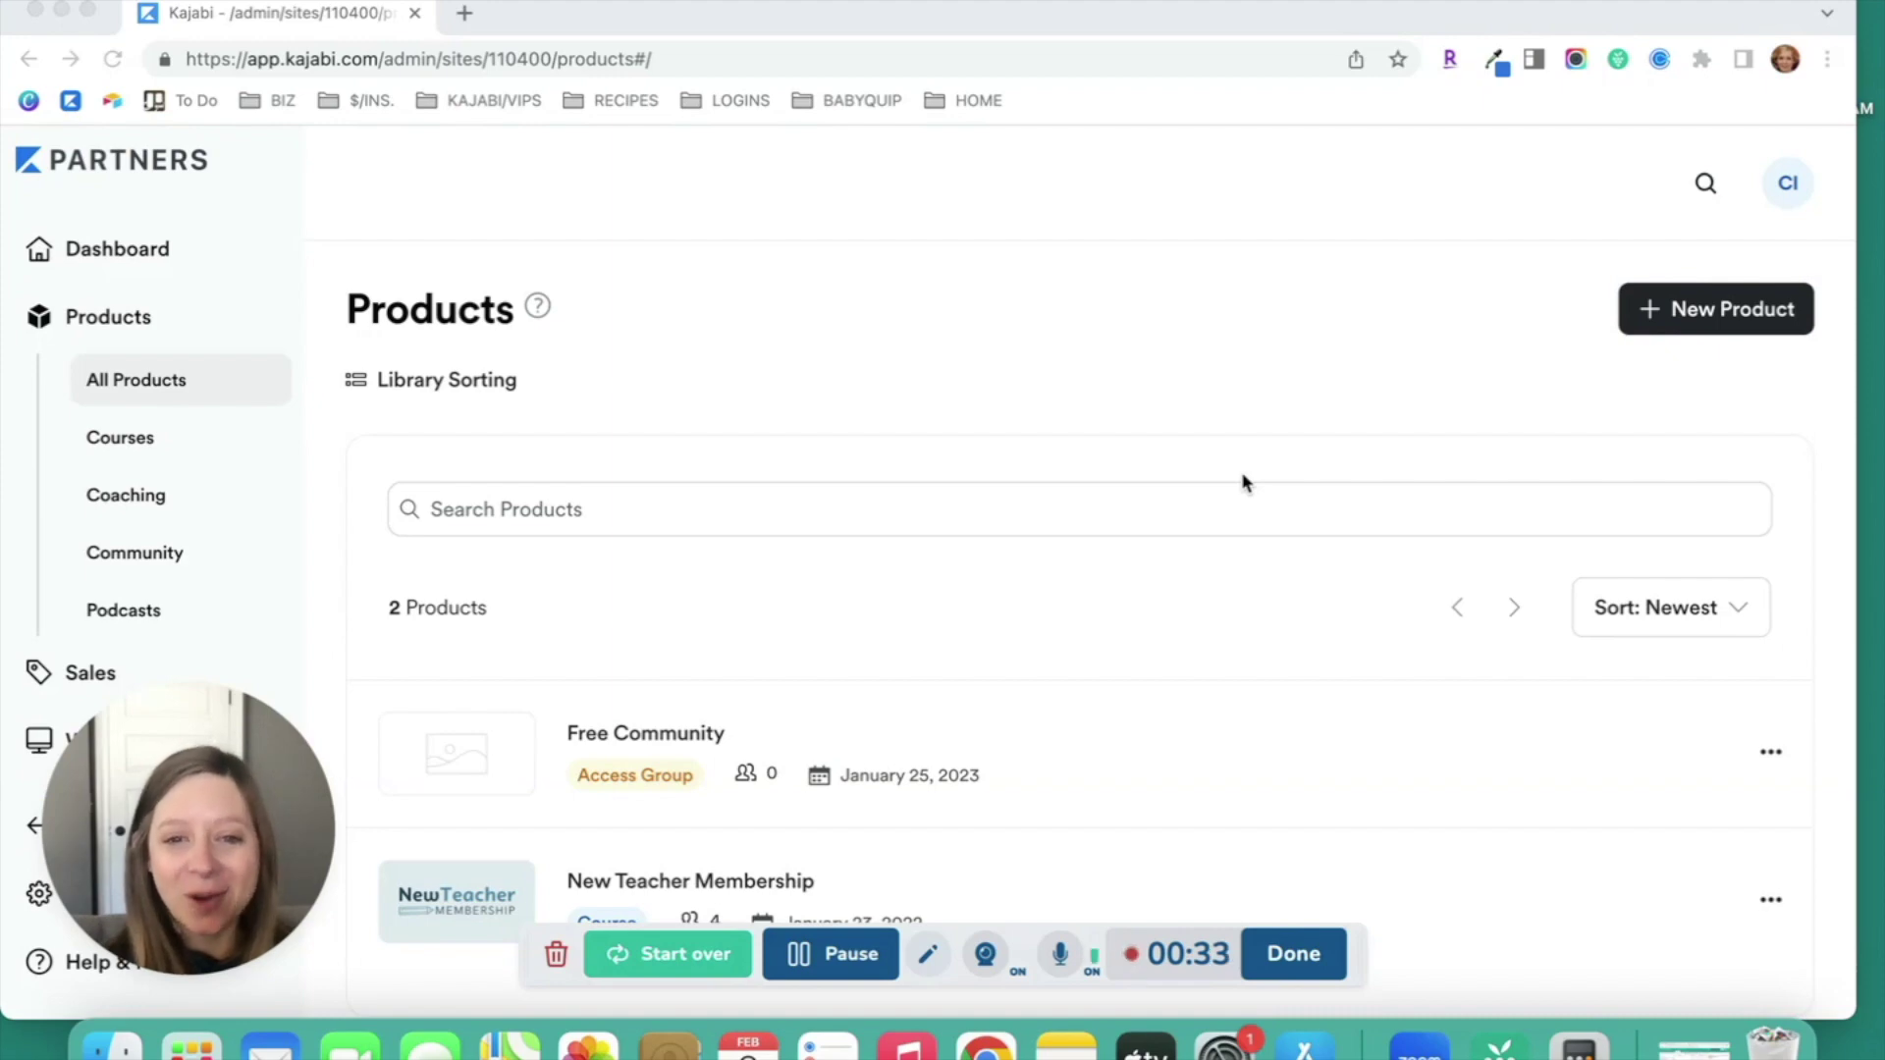
# Open New Teacher Membership's Customize page, where Flix Slider 2.5b is the active template
pyautogui.scroll(-2, 1243, 481)
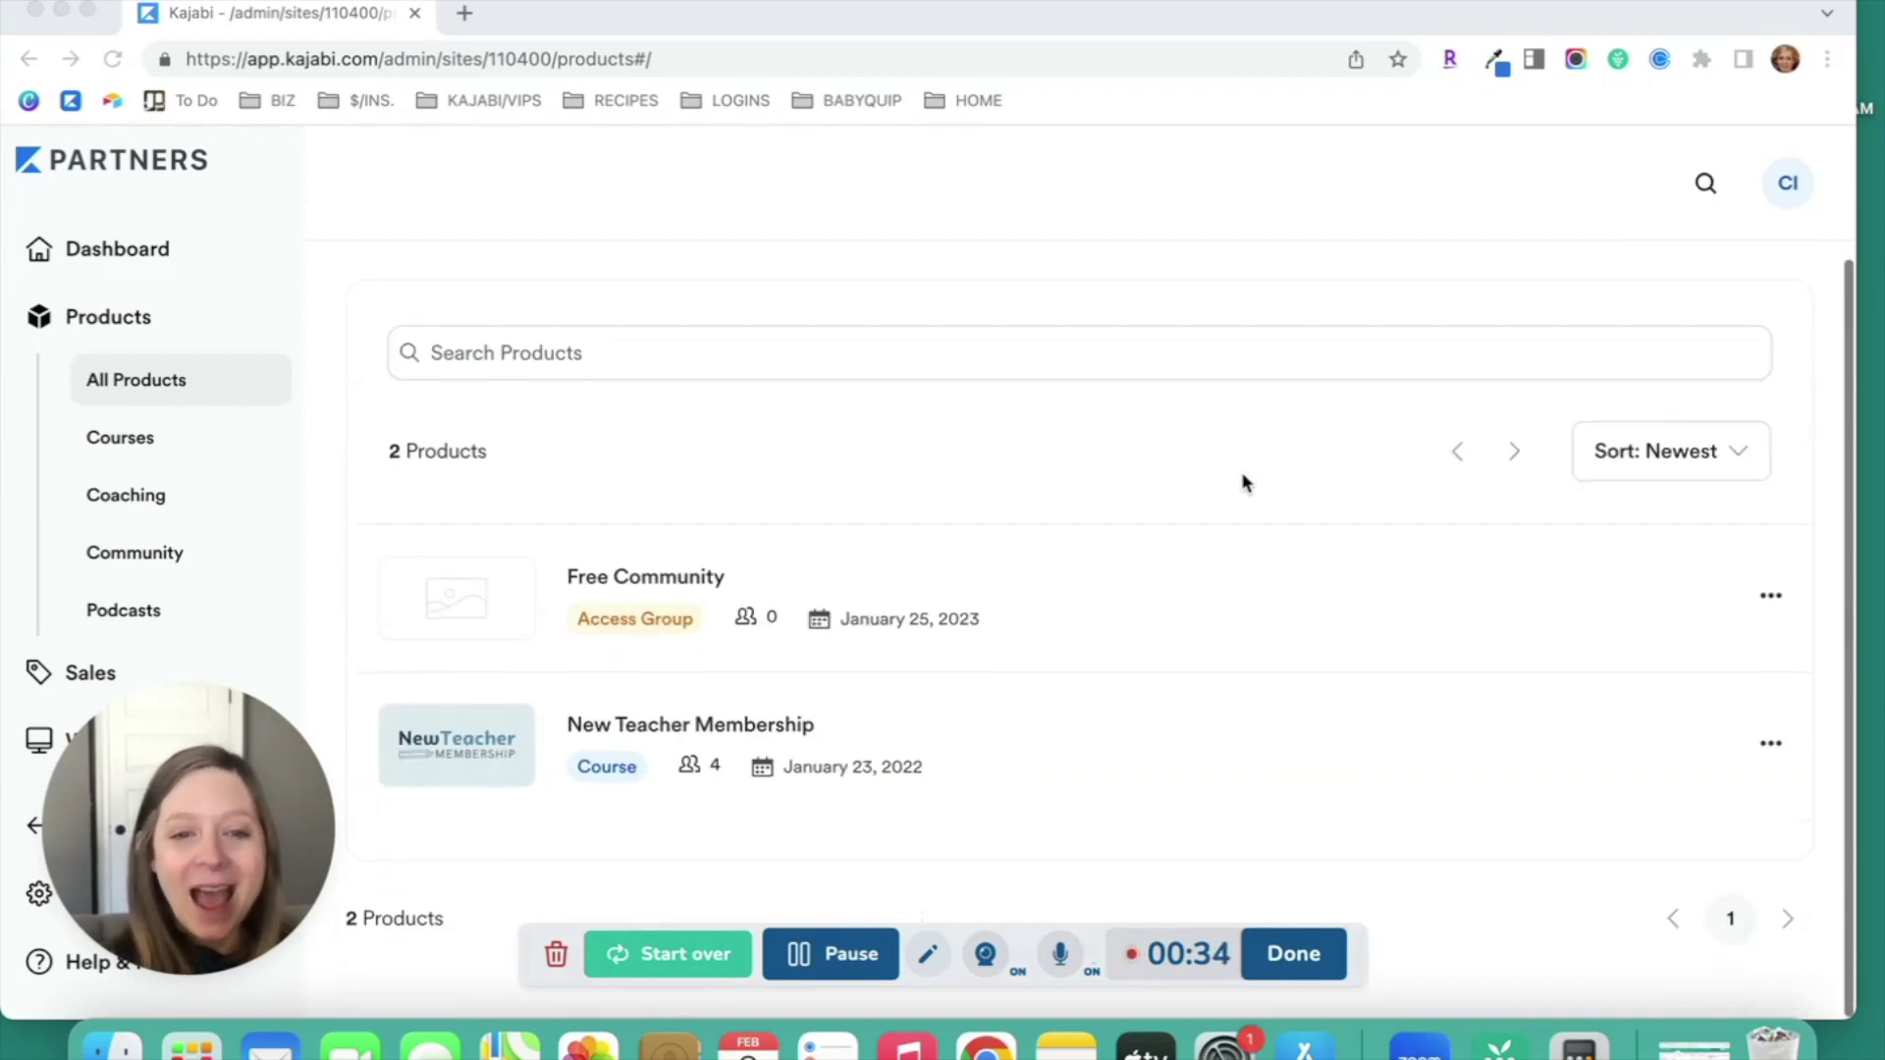
pyautogui.click(751, 738)
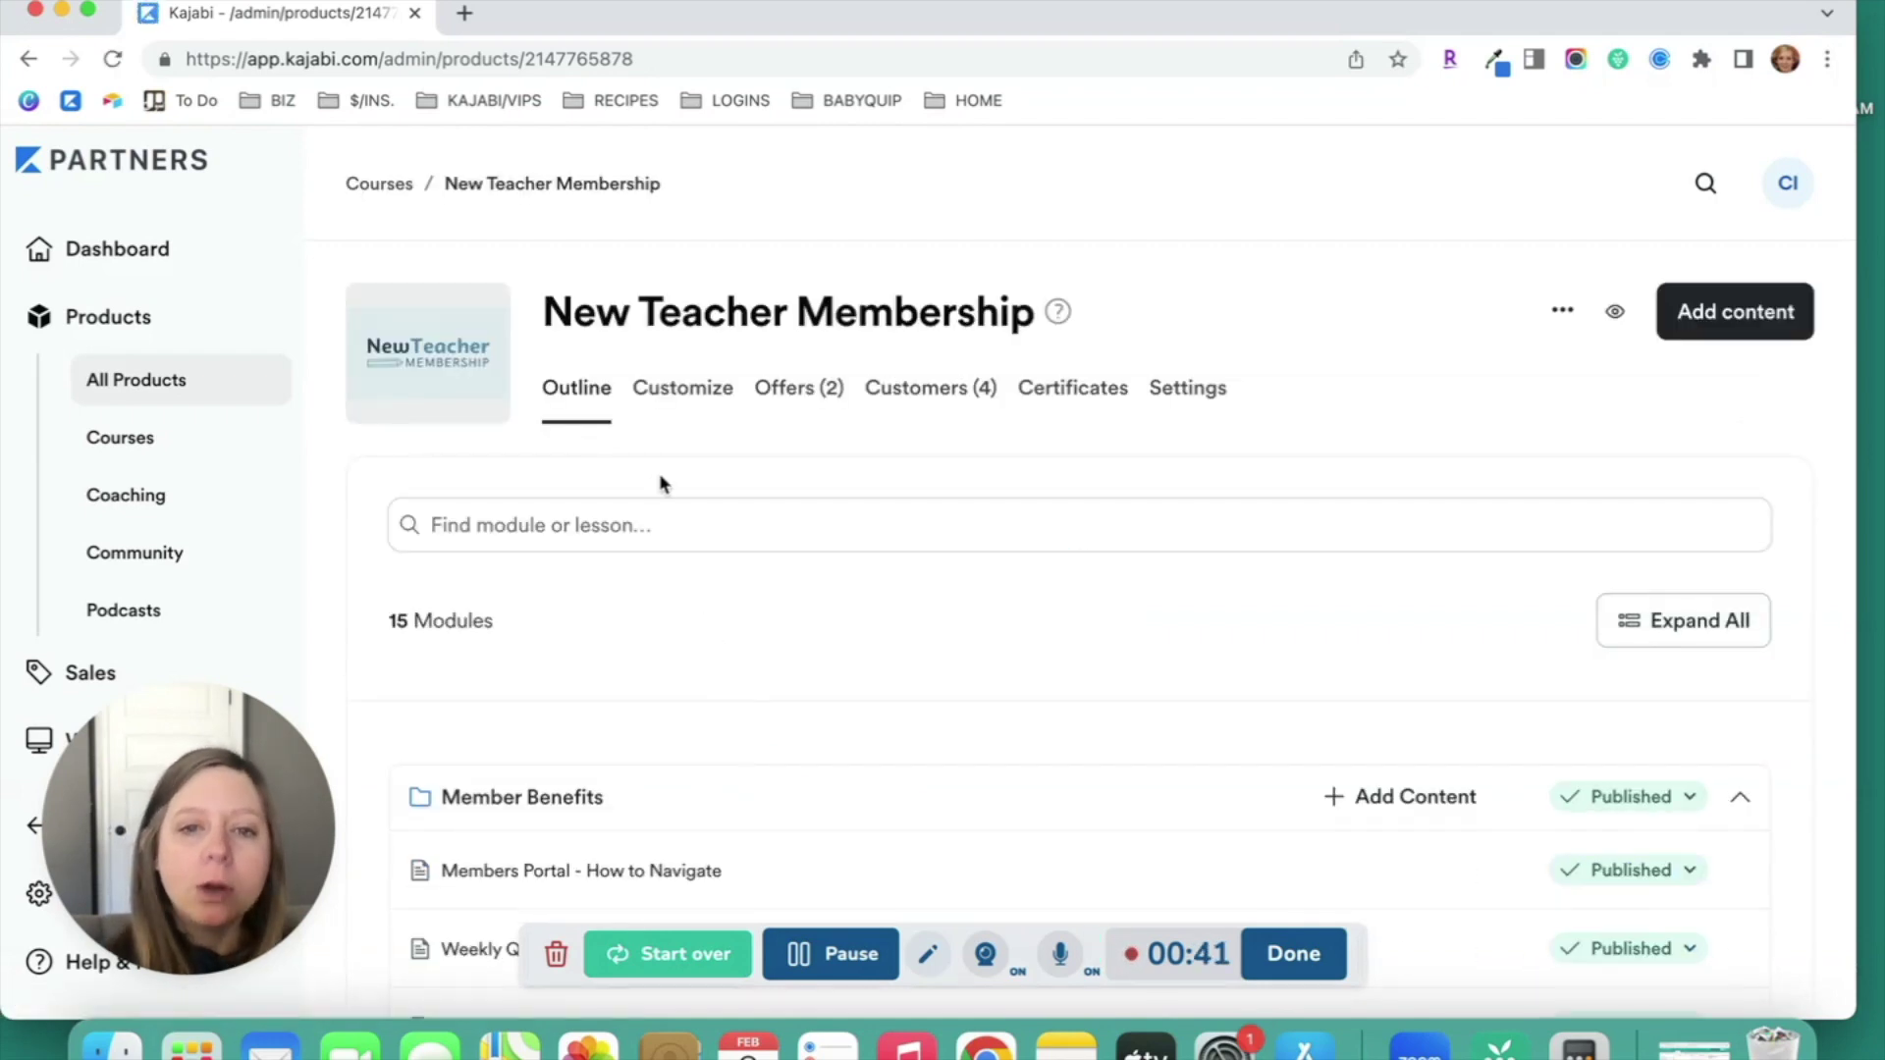
pyautogui.click(697, 399)
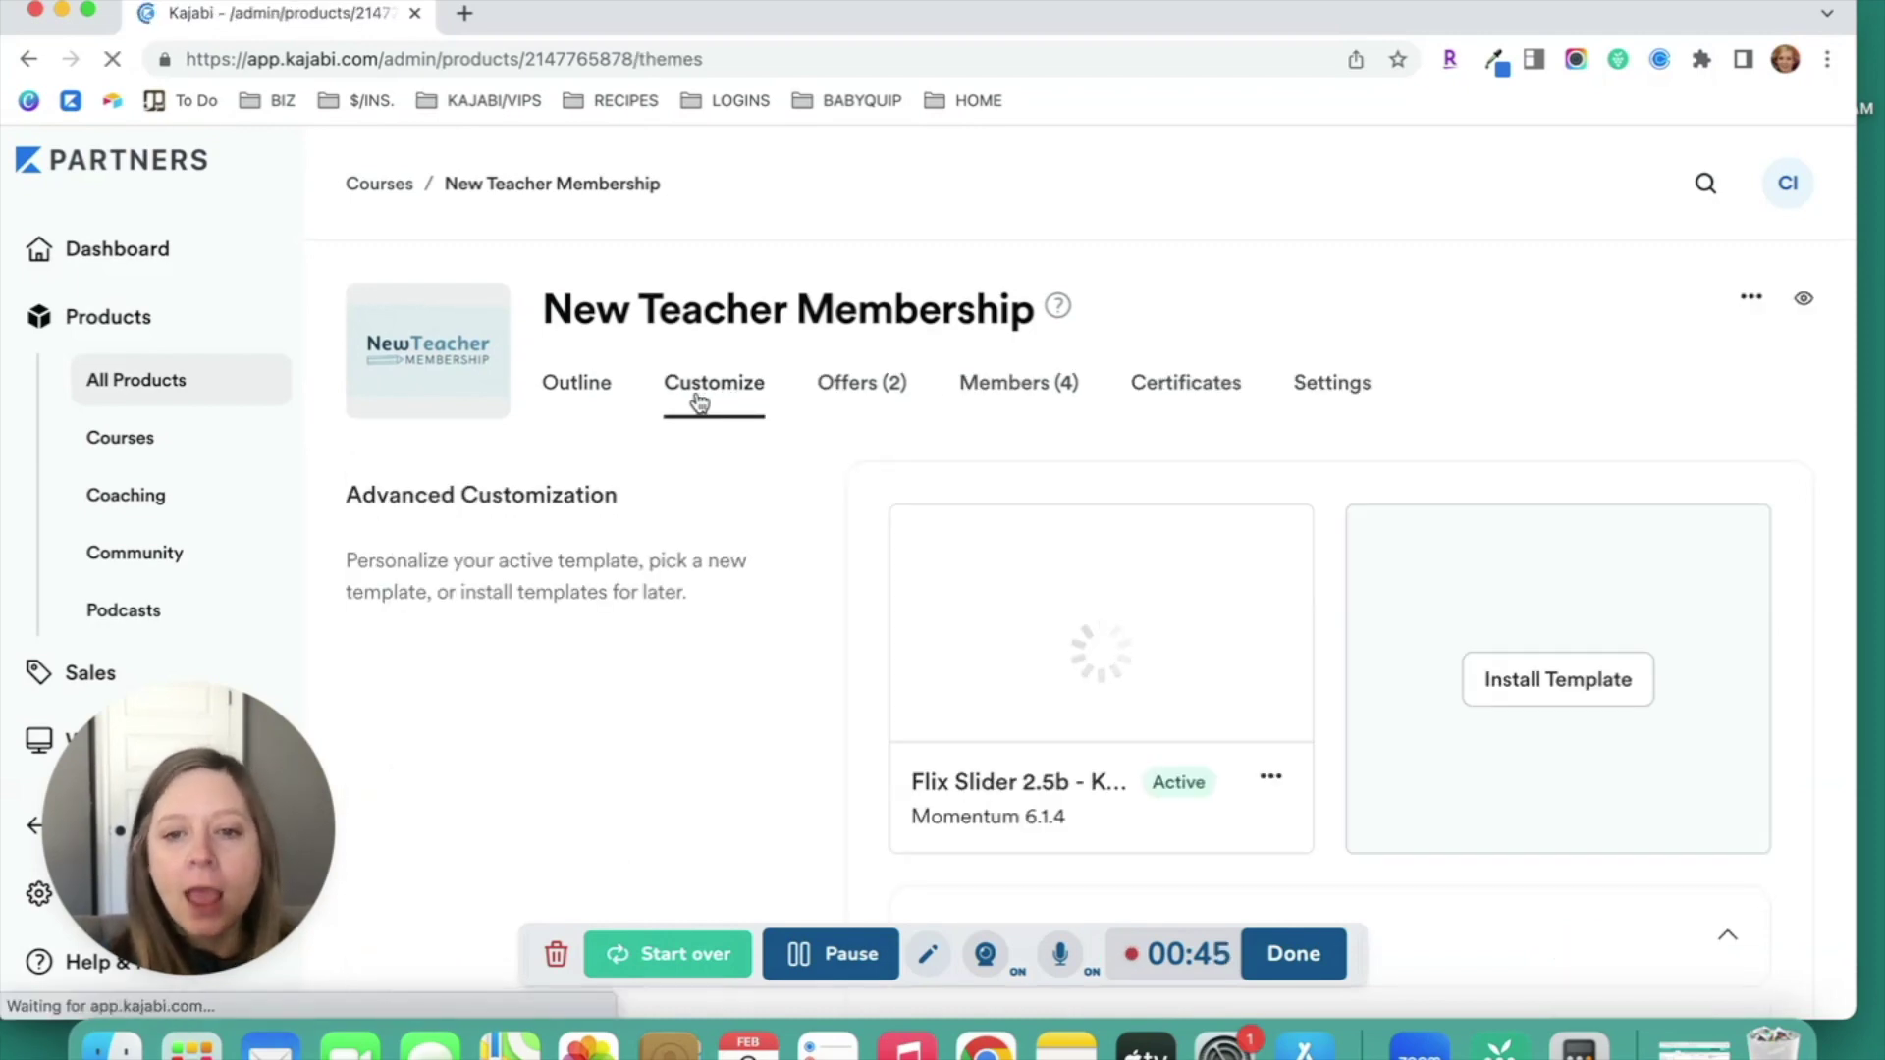
pyautogui.click(1553, 694)
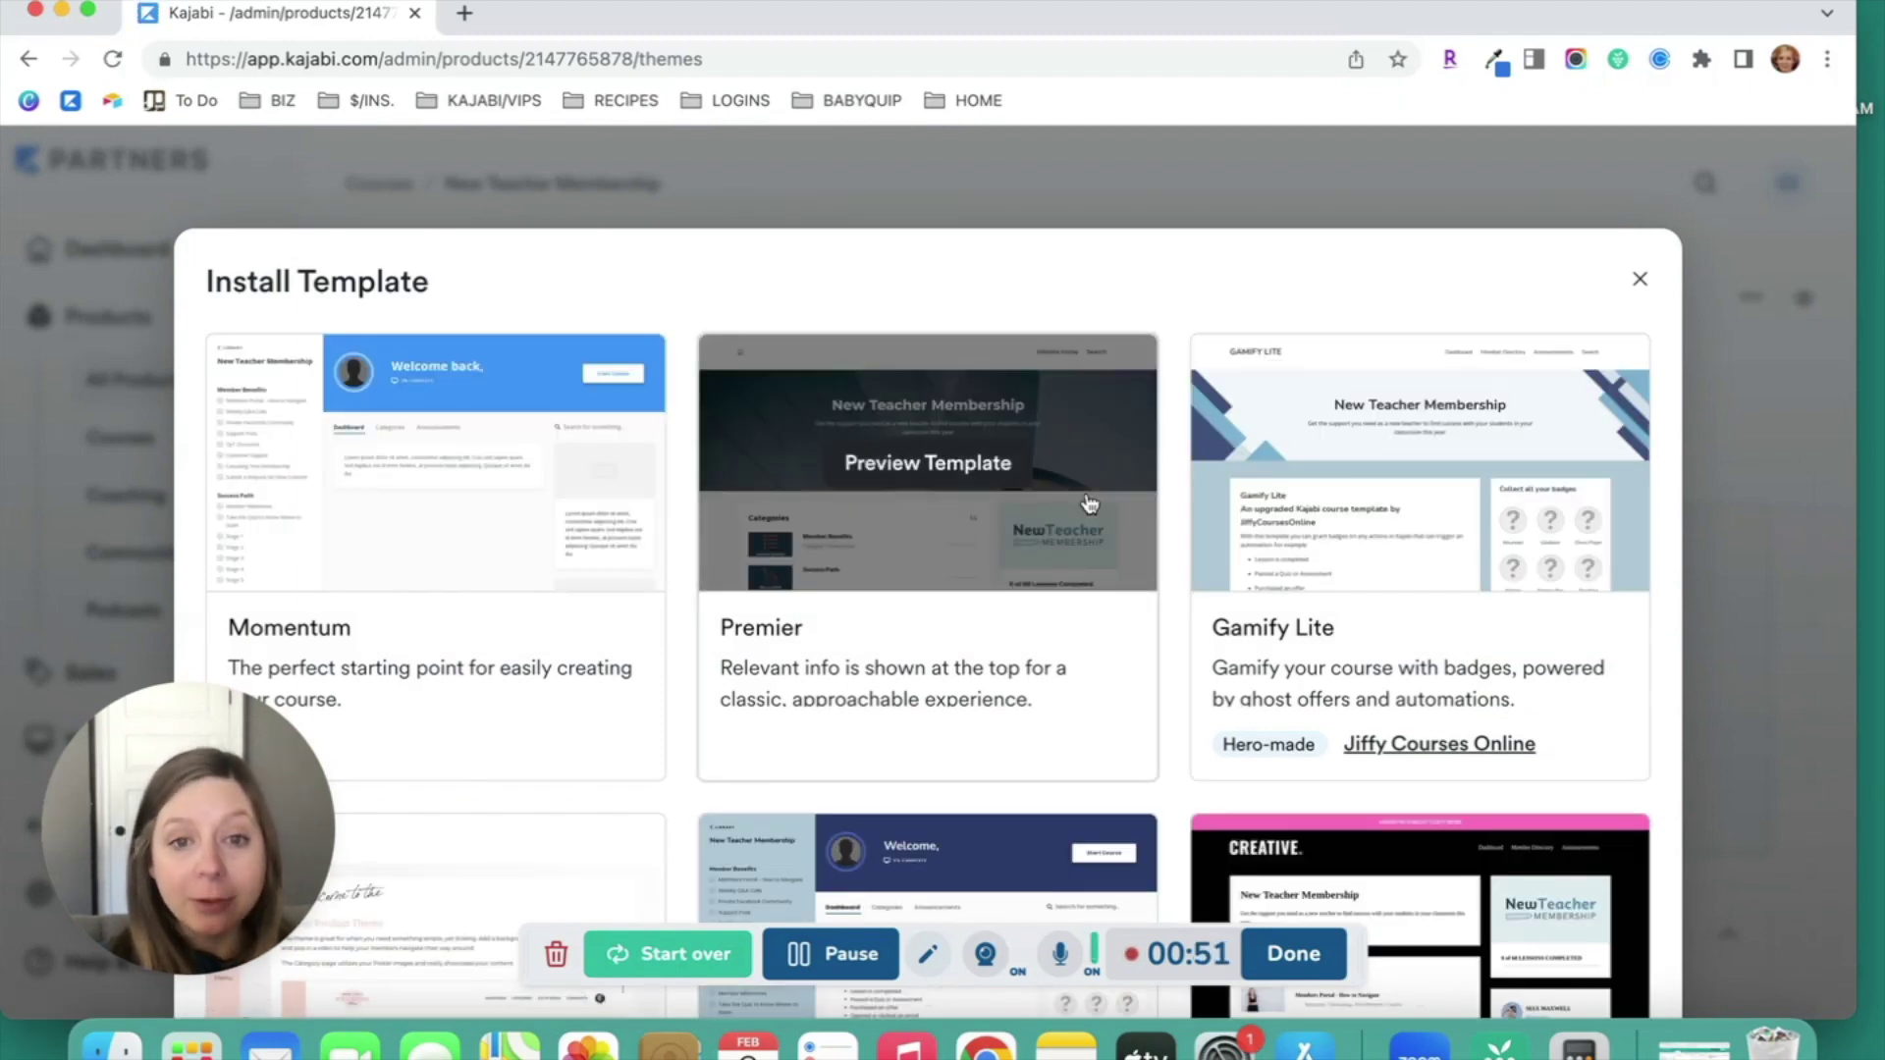
pyautogui.scroll(-1, 1089, 504)
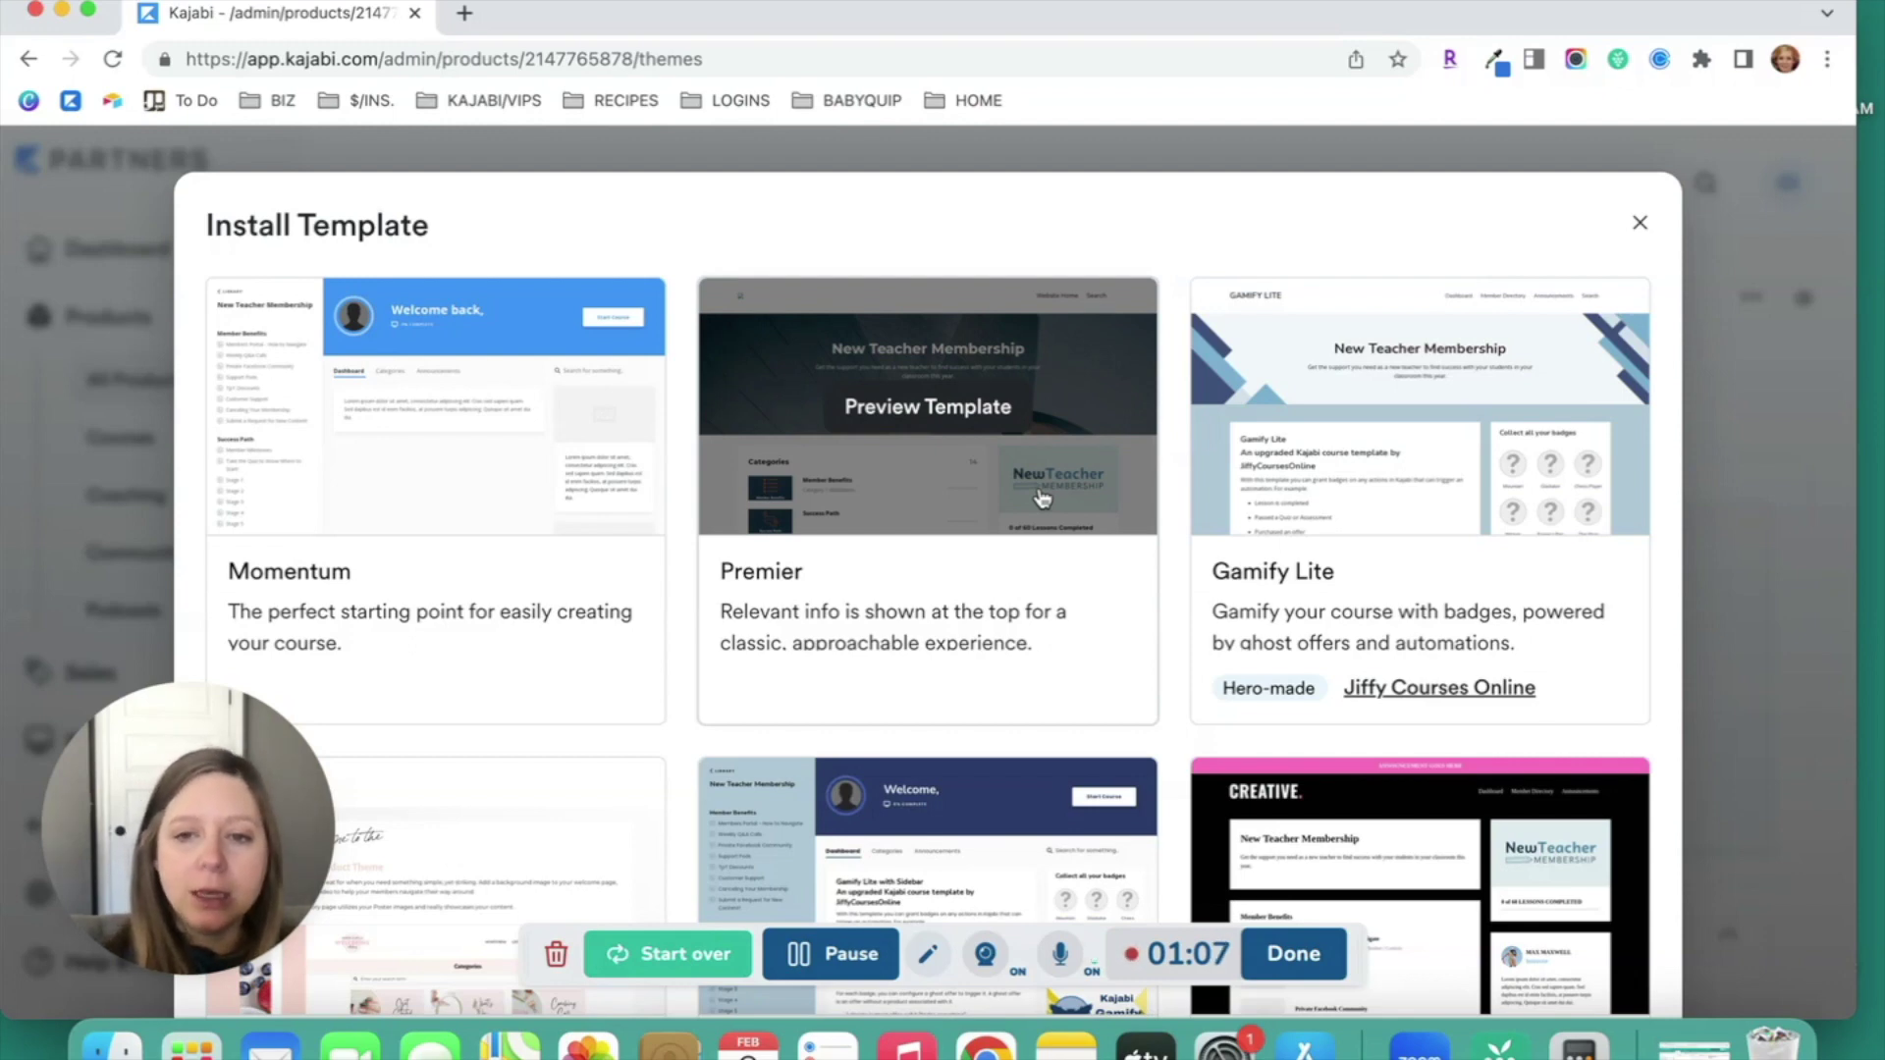
pyautogui.scroll(-10, 1042, 499)
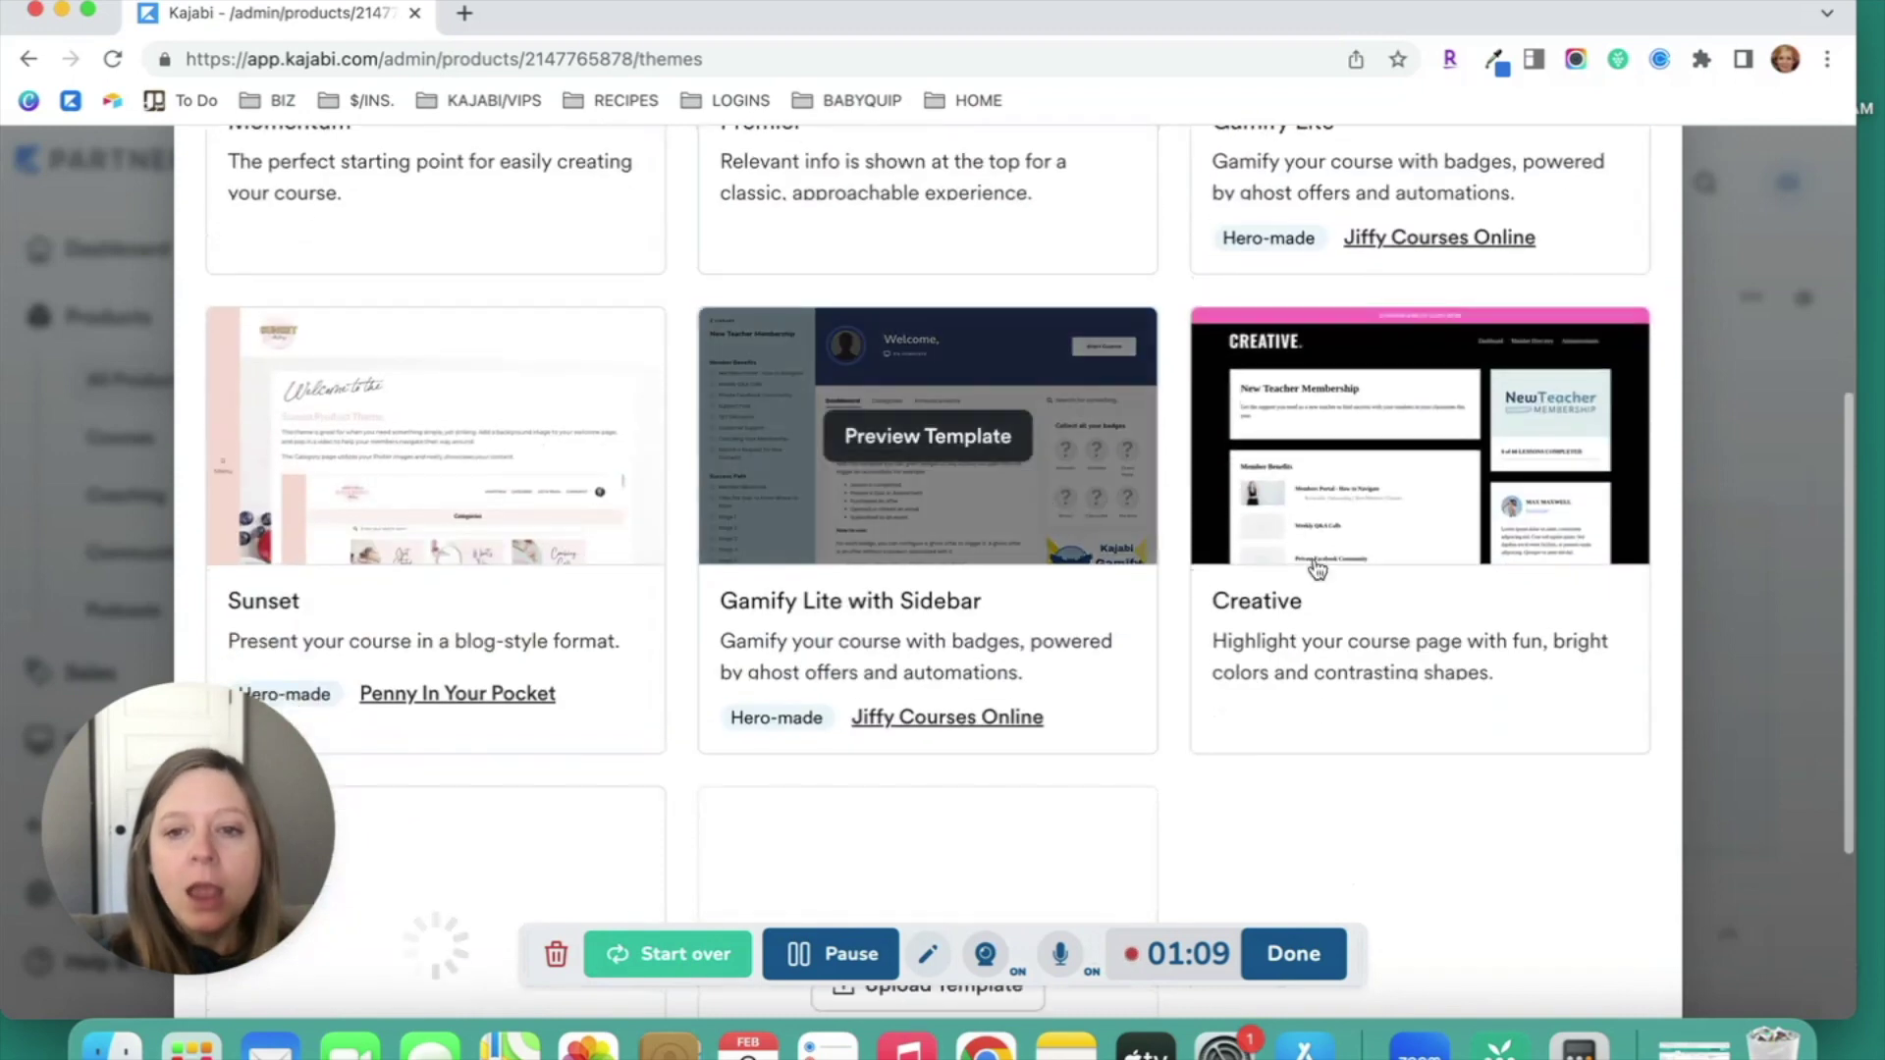
pyautogui.scroll(-1, 1443, 539)
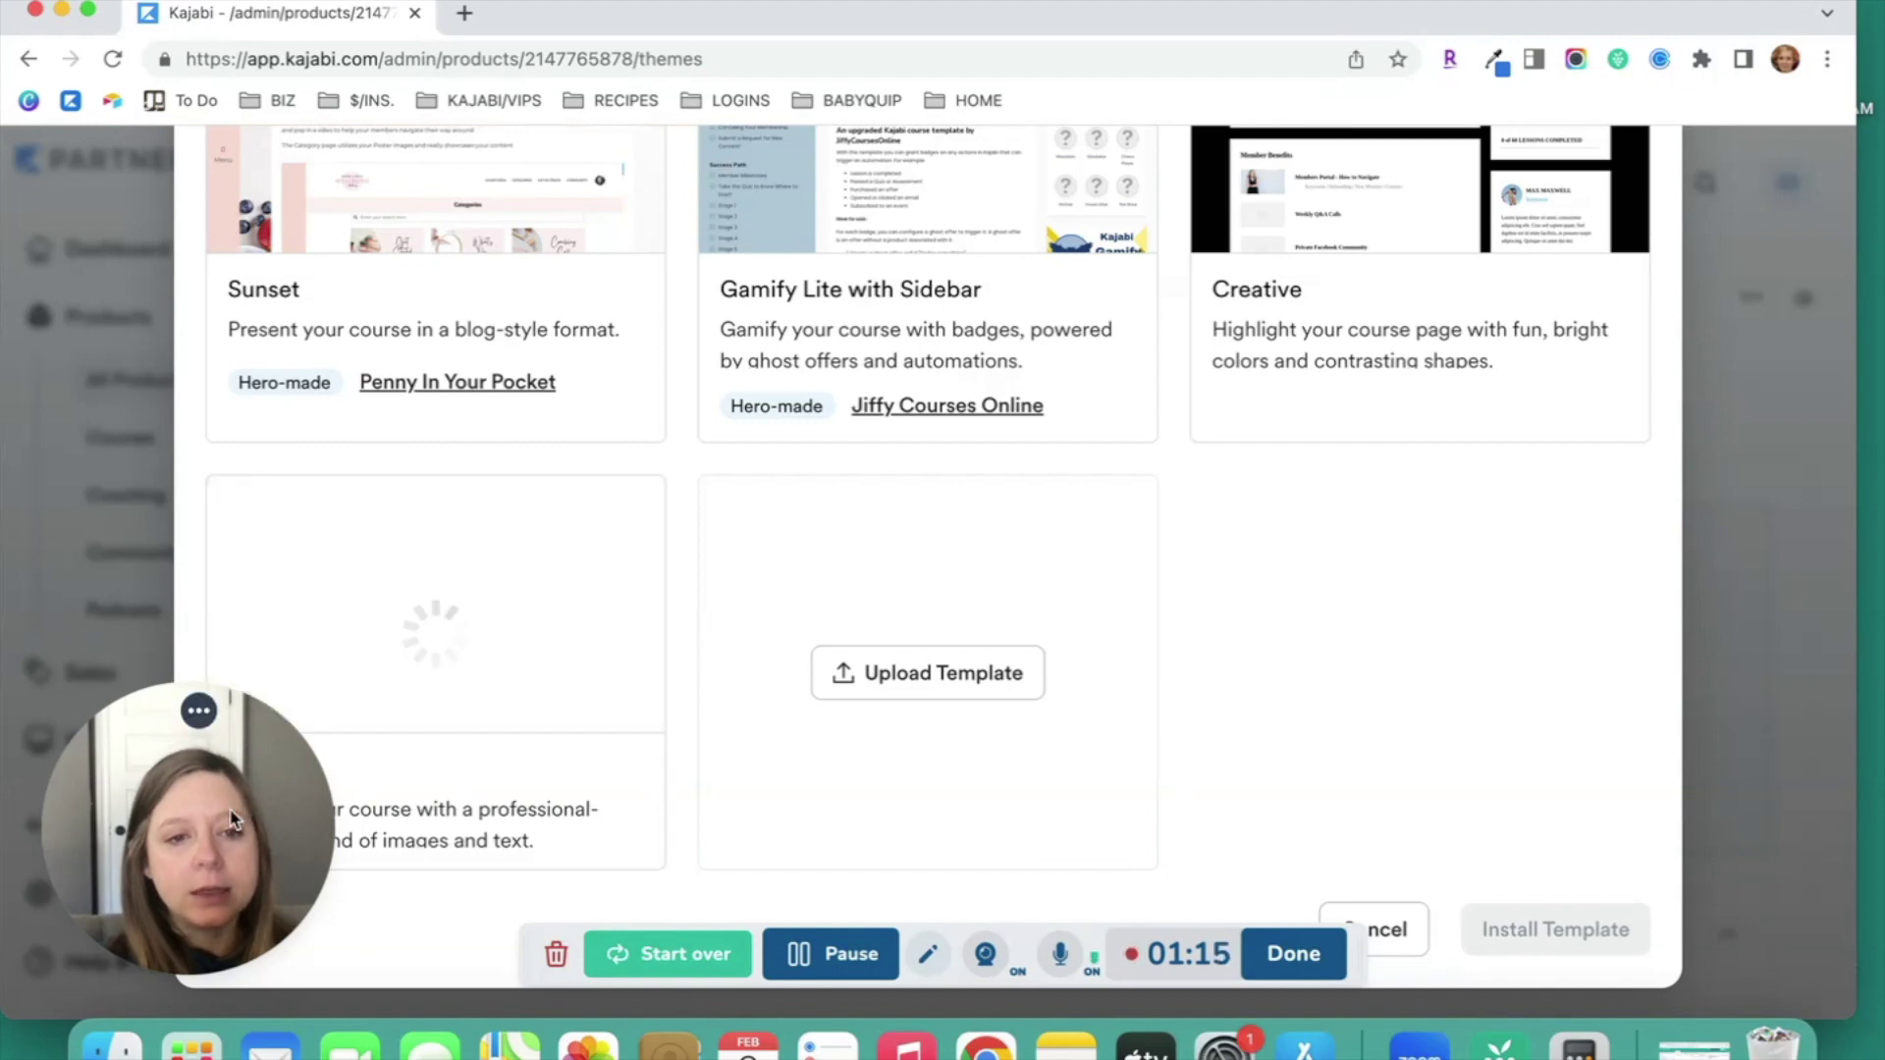
pyautogui.moveTo(228, 812)
pyautogui.mouseDown()
pyautogui.moveTo(840, 805)
pyautogui.moveTo(218, 814)
pyautogui.mouseUp()
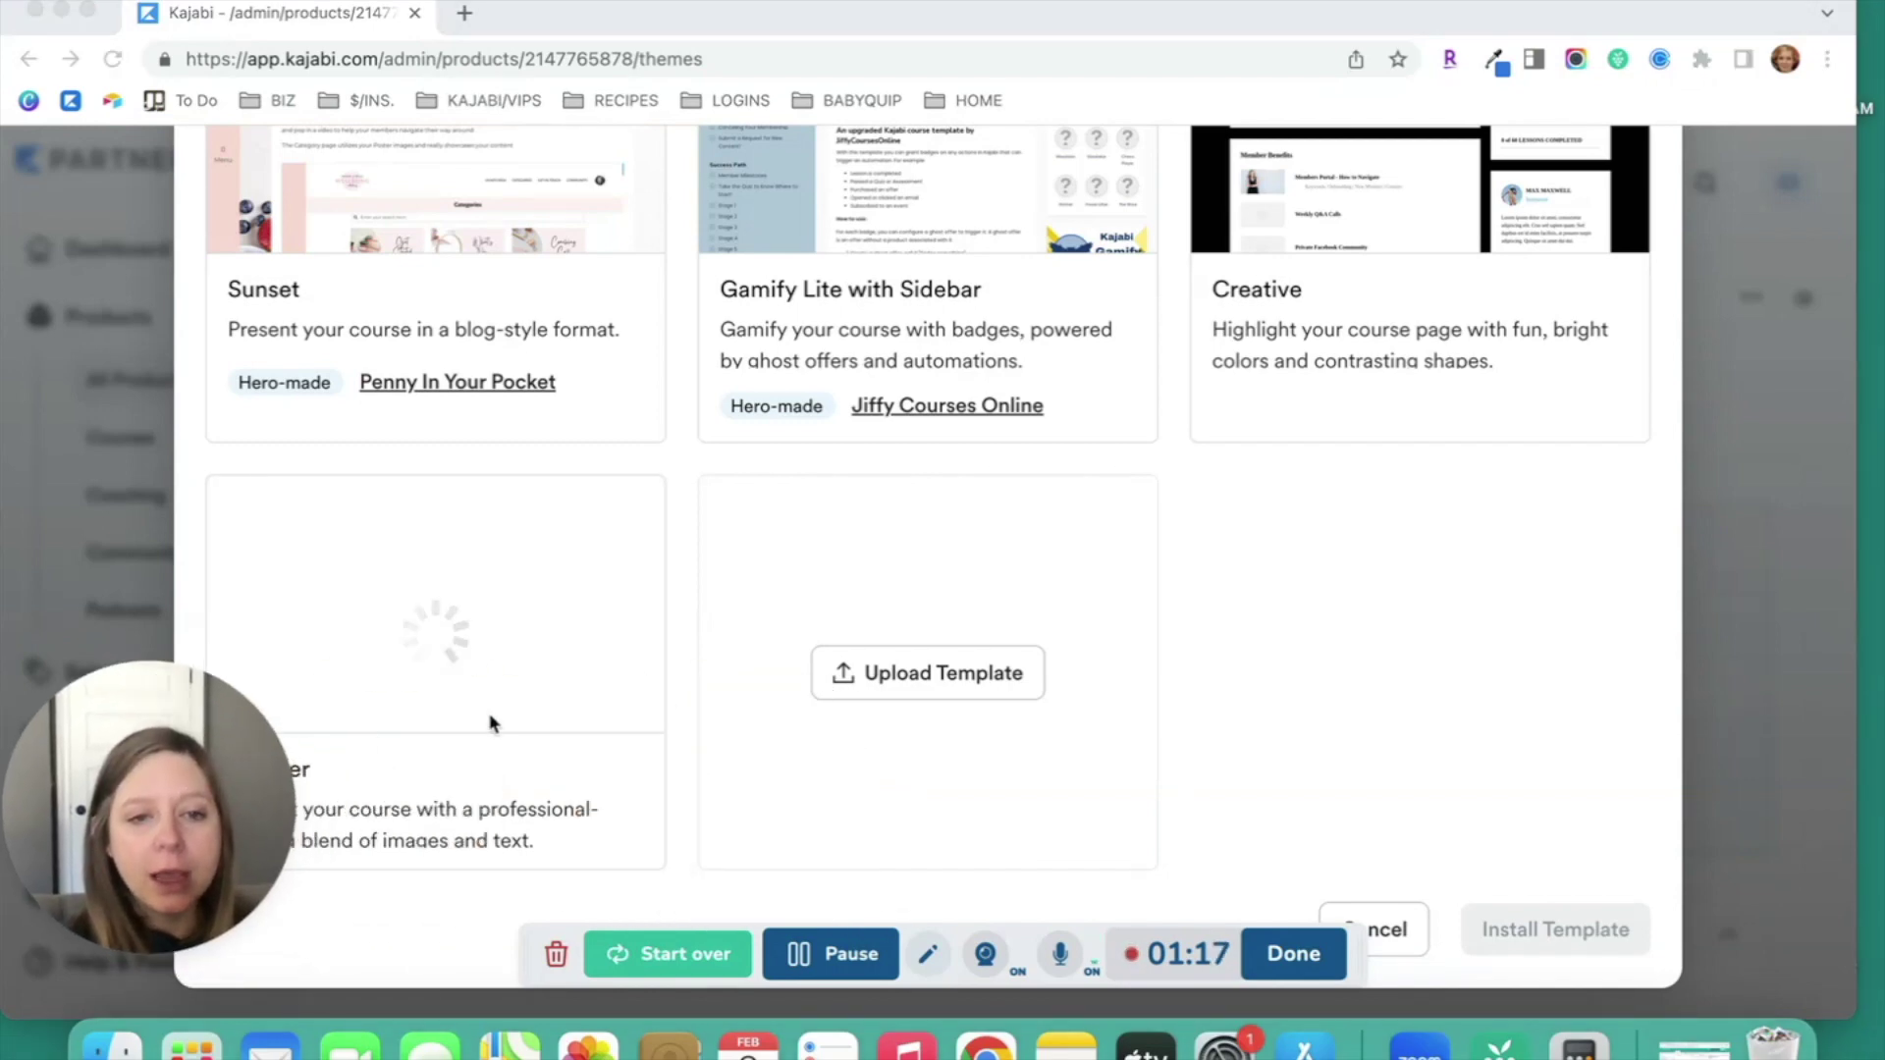
pyautogui.scroll(2, 492, 724)
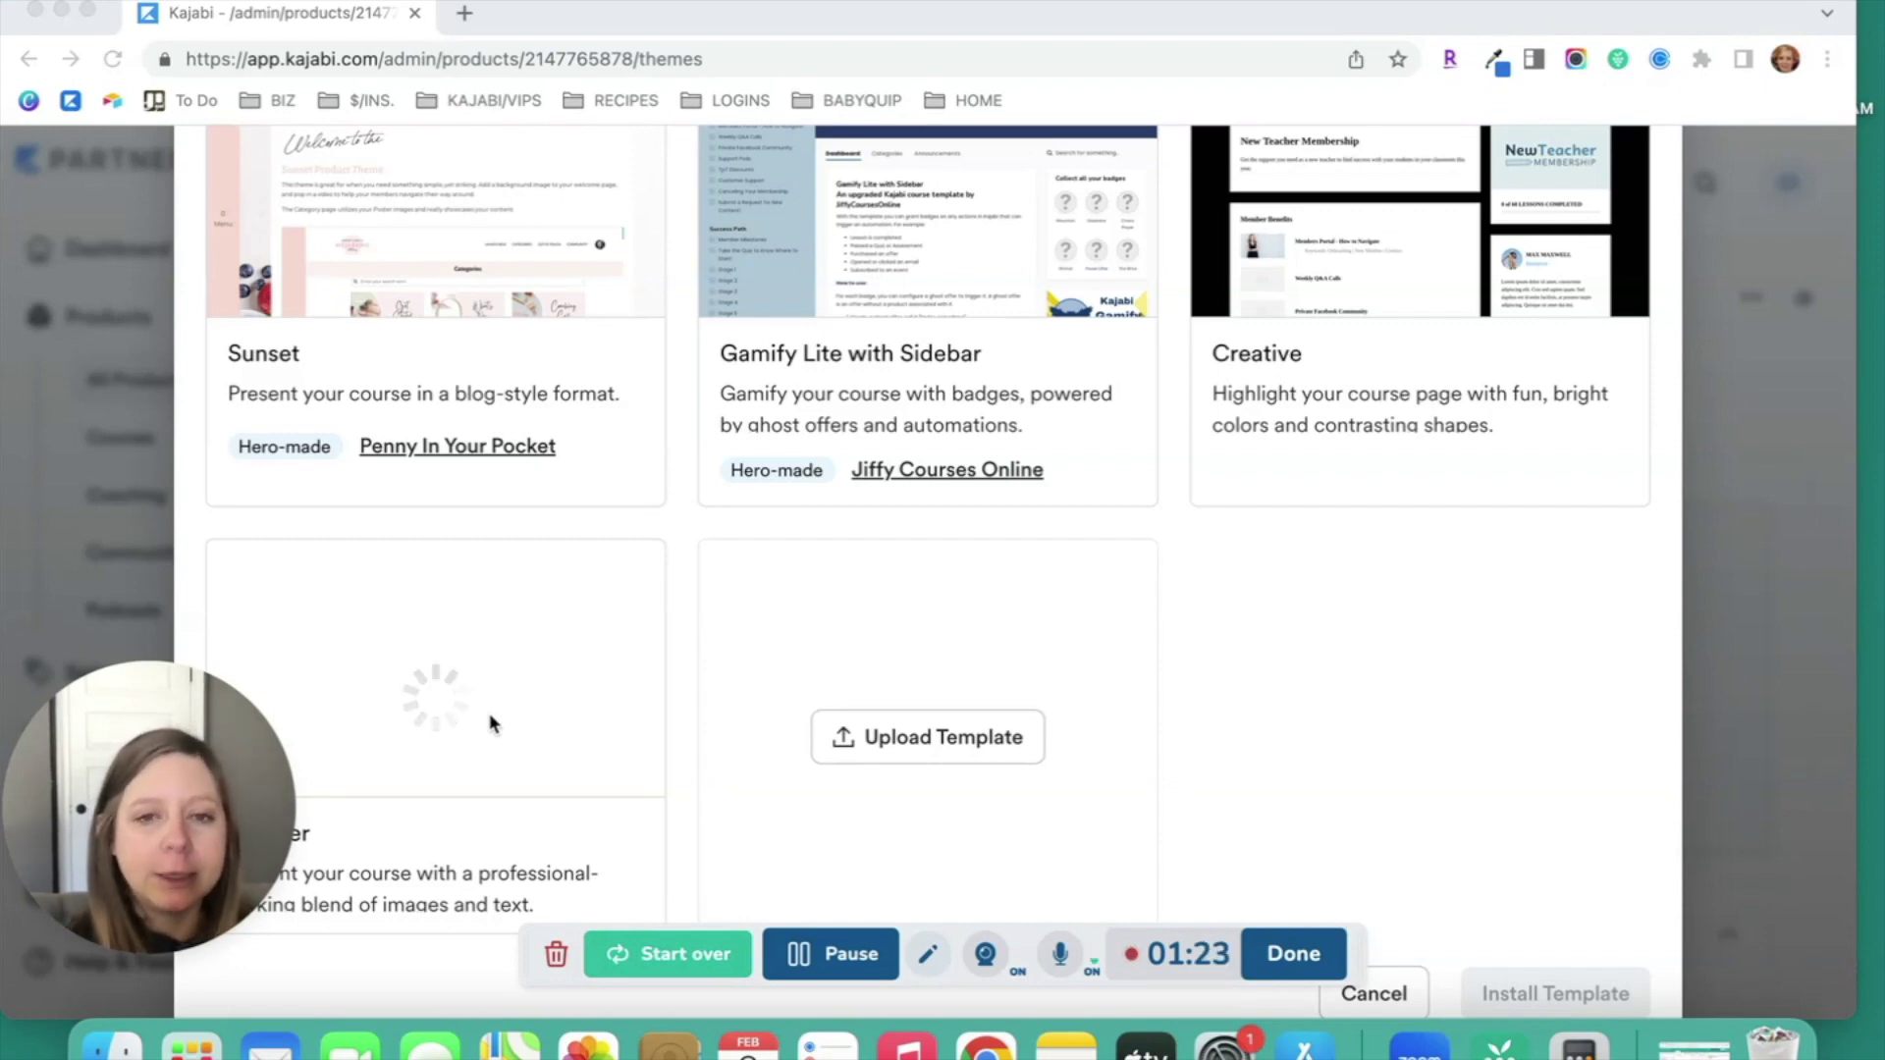
pyautogui.scroll(3, 489, 724)
pyautogui.scroll(5, 489, 724)
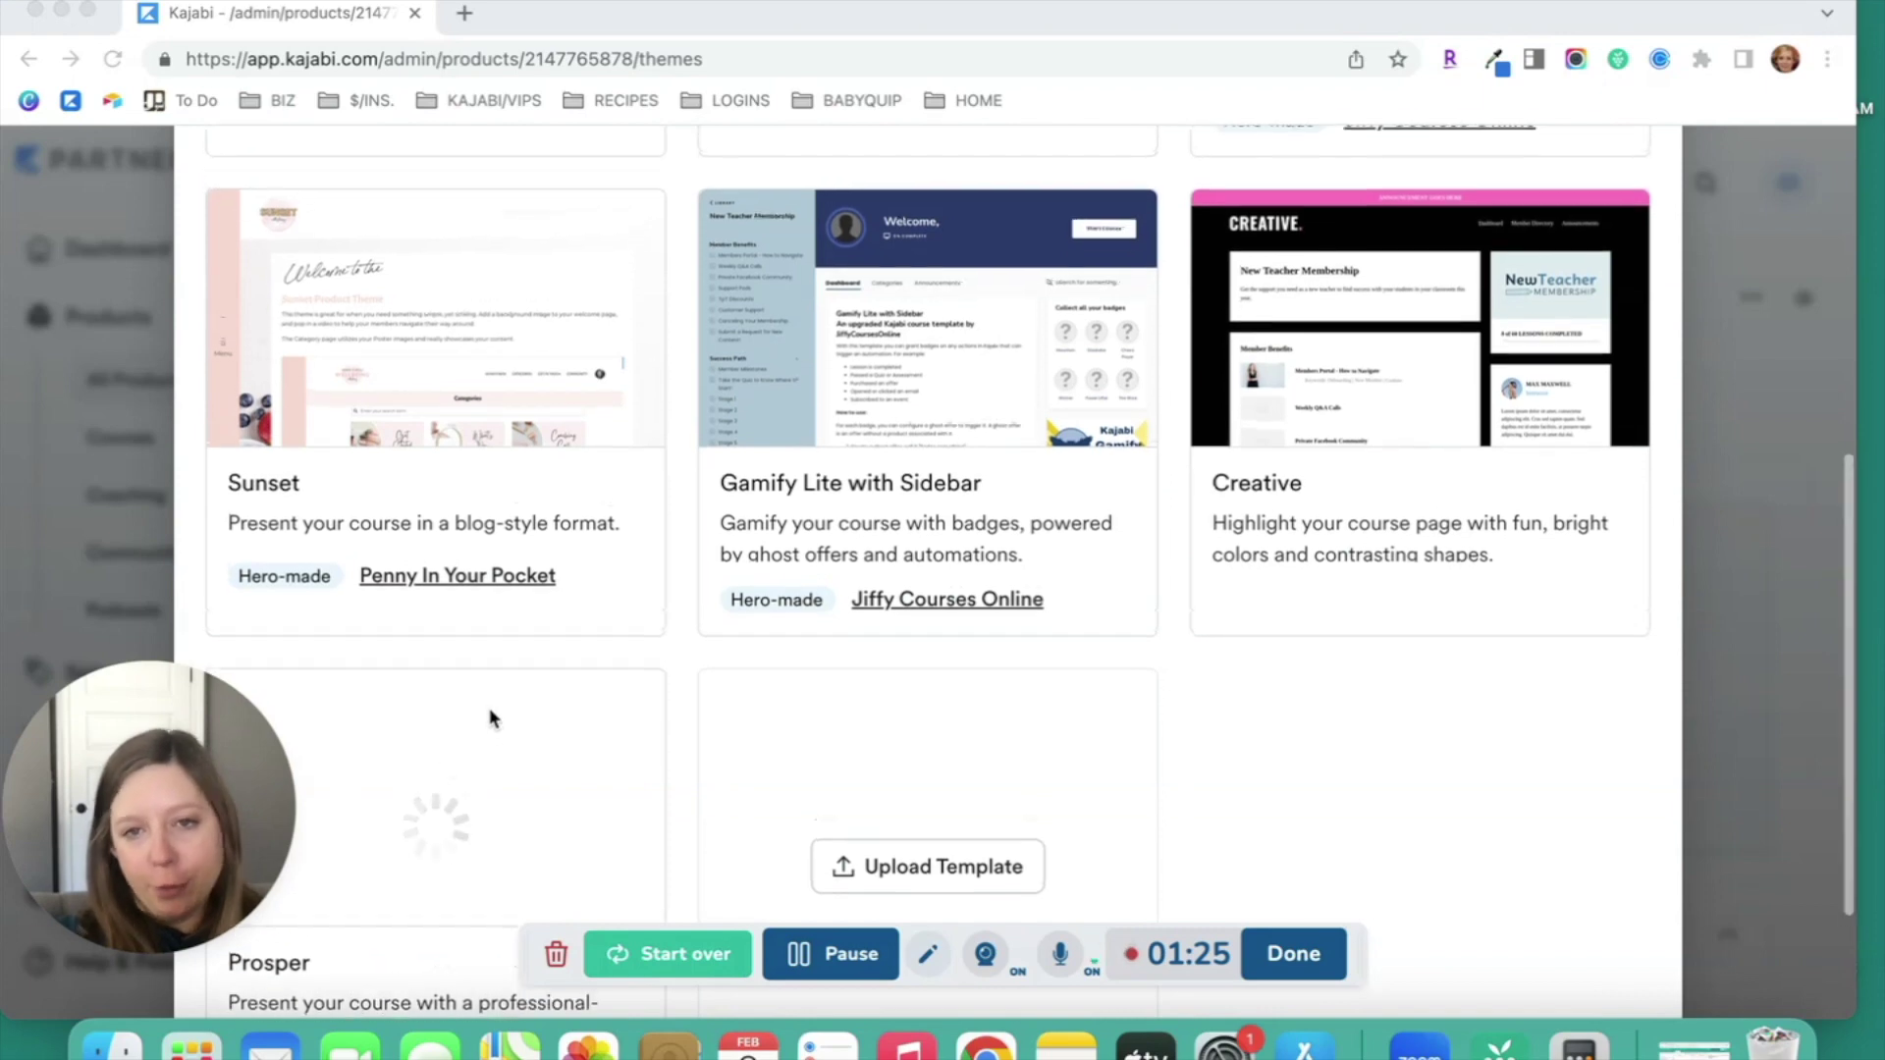
pyautogui.scroll(4, 491, 718)
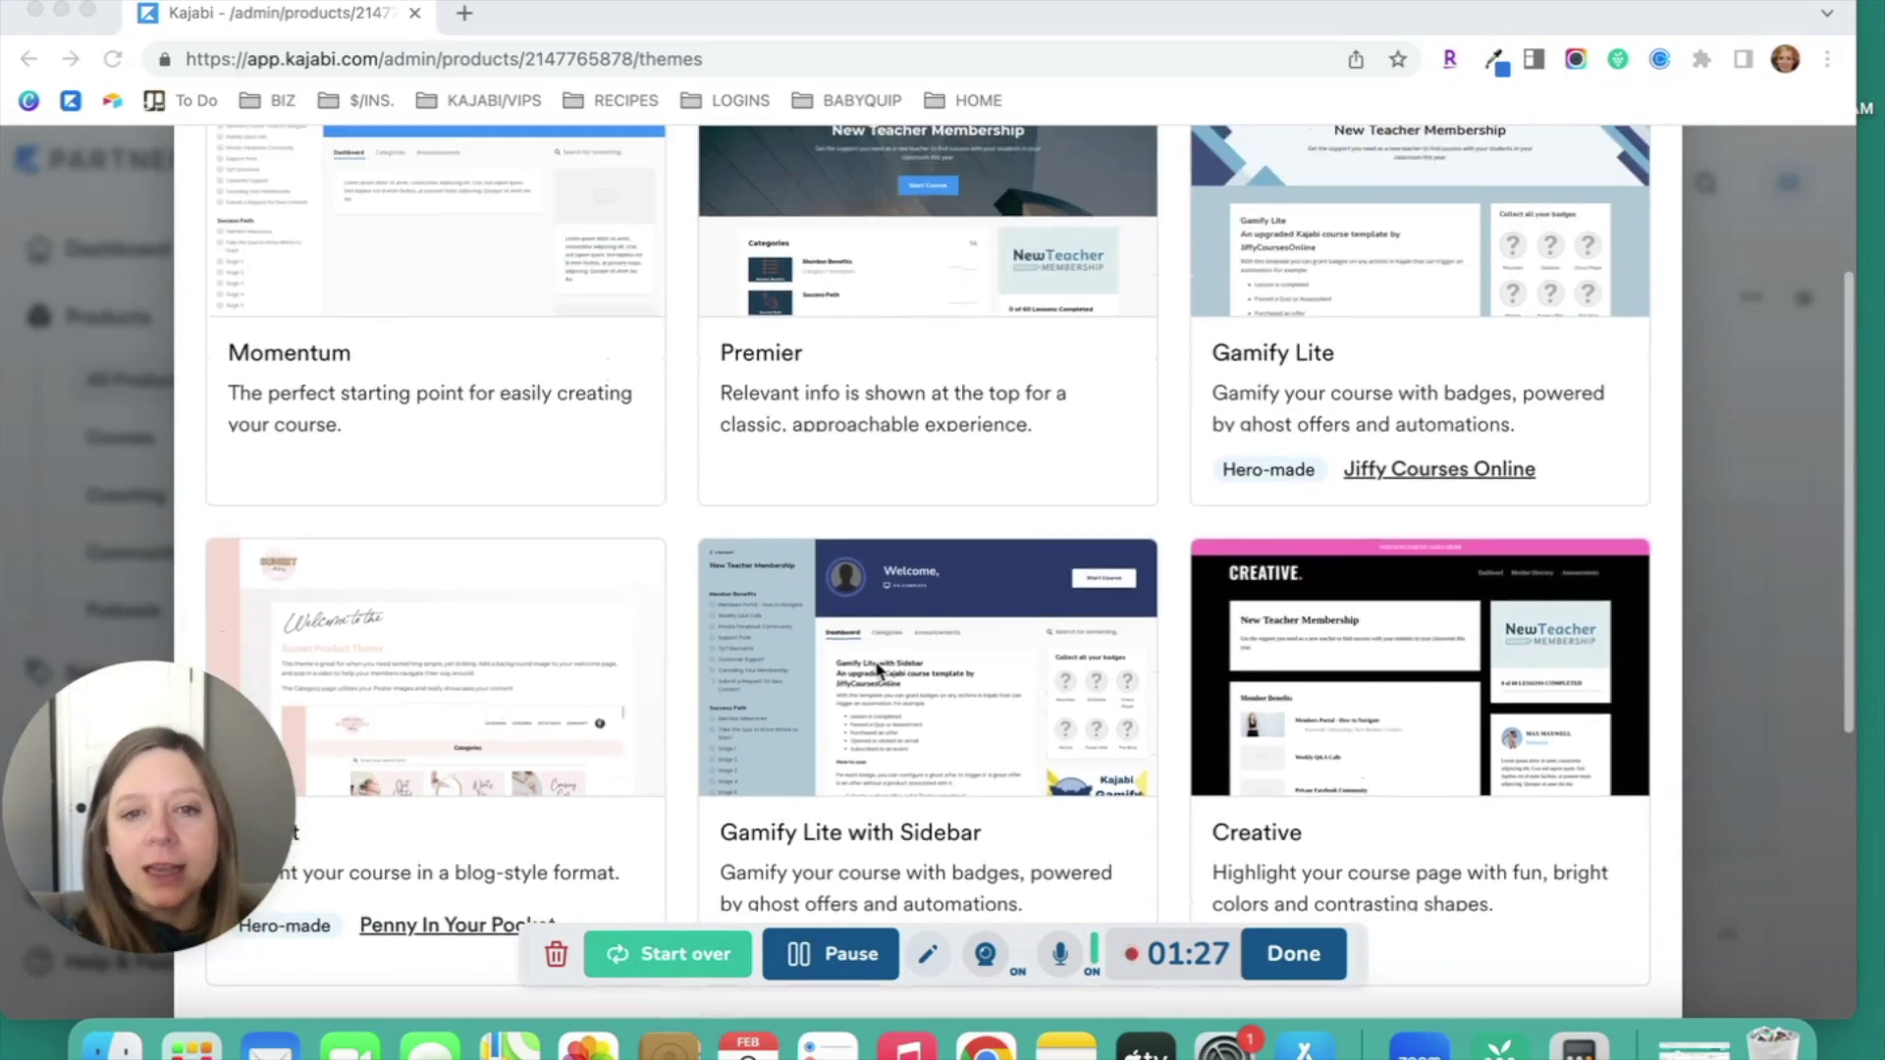
pyautogui.scroll(3, 875, 664)
pyautogui.scroll(-4, 875, 661)
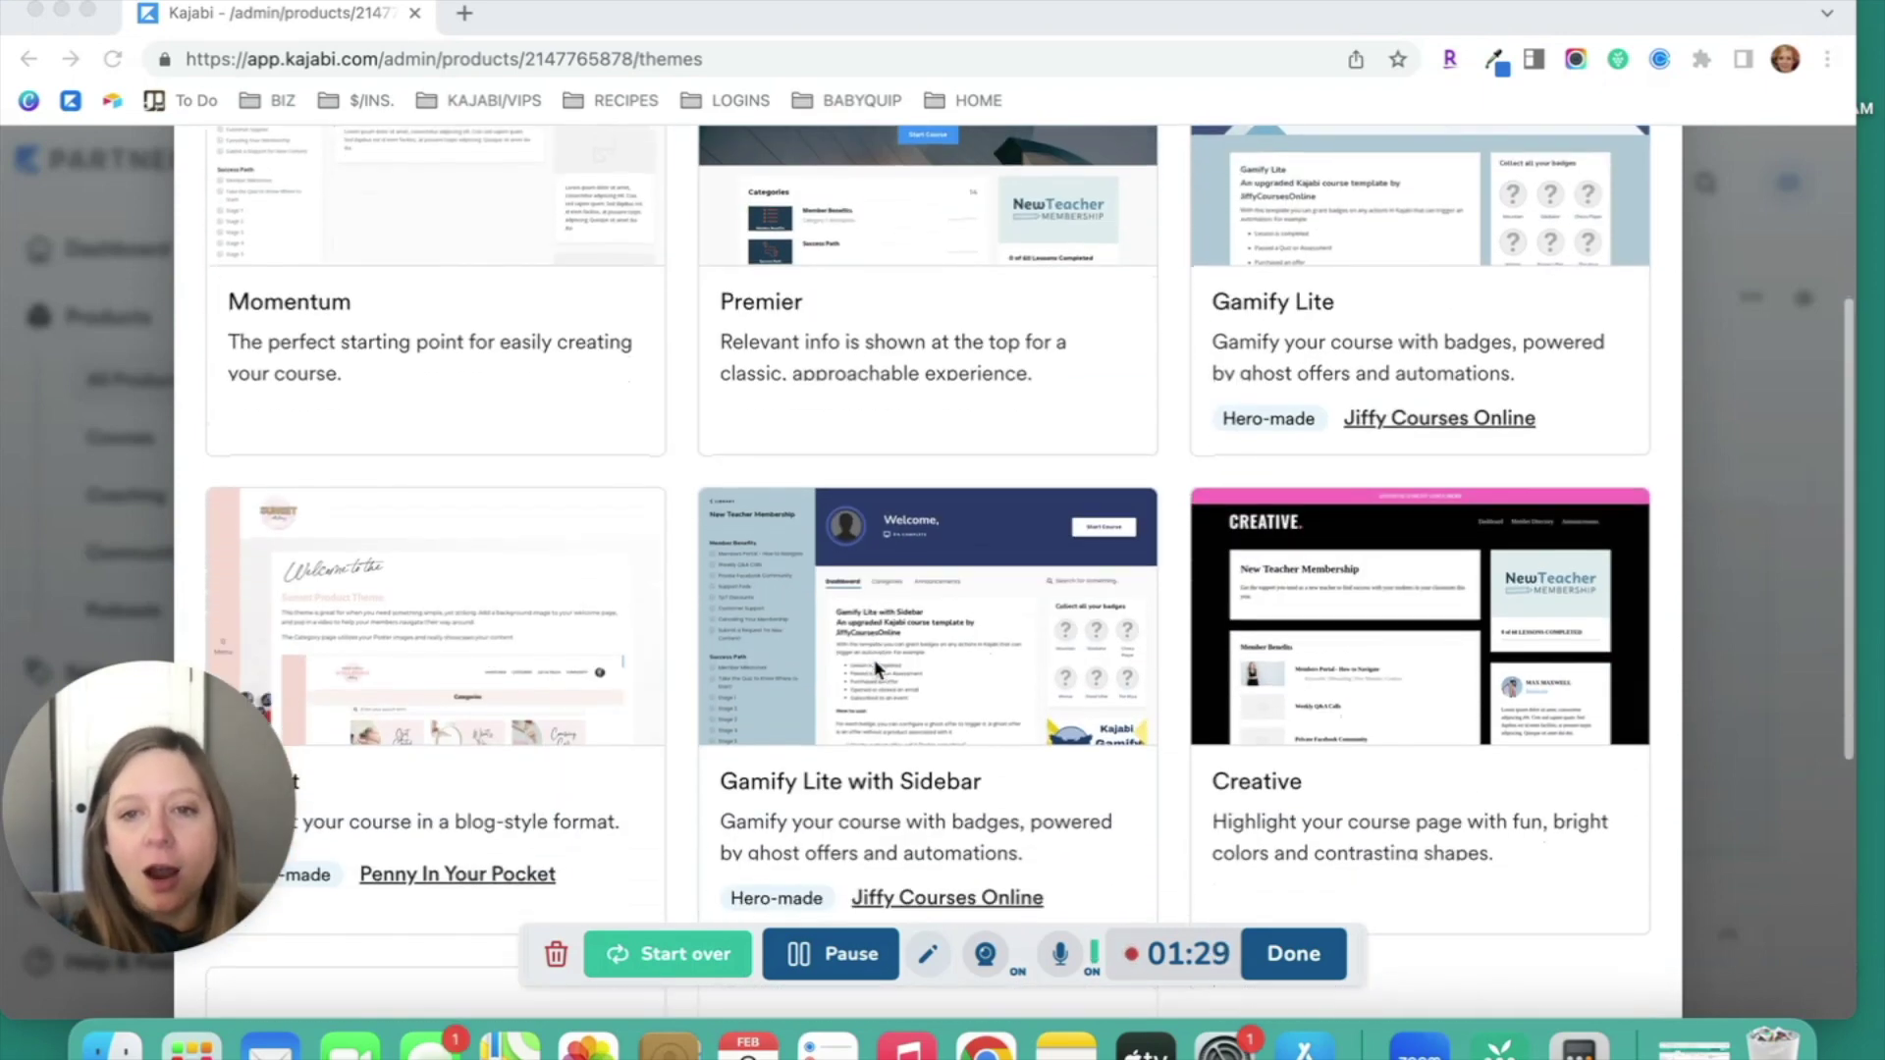
pyautogui.scroll(1, 1281, 314)
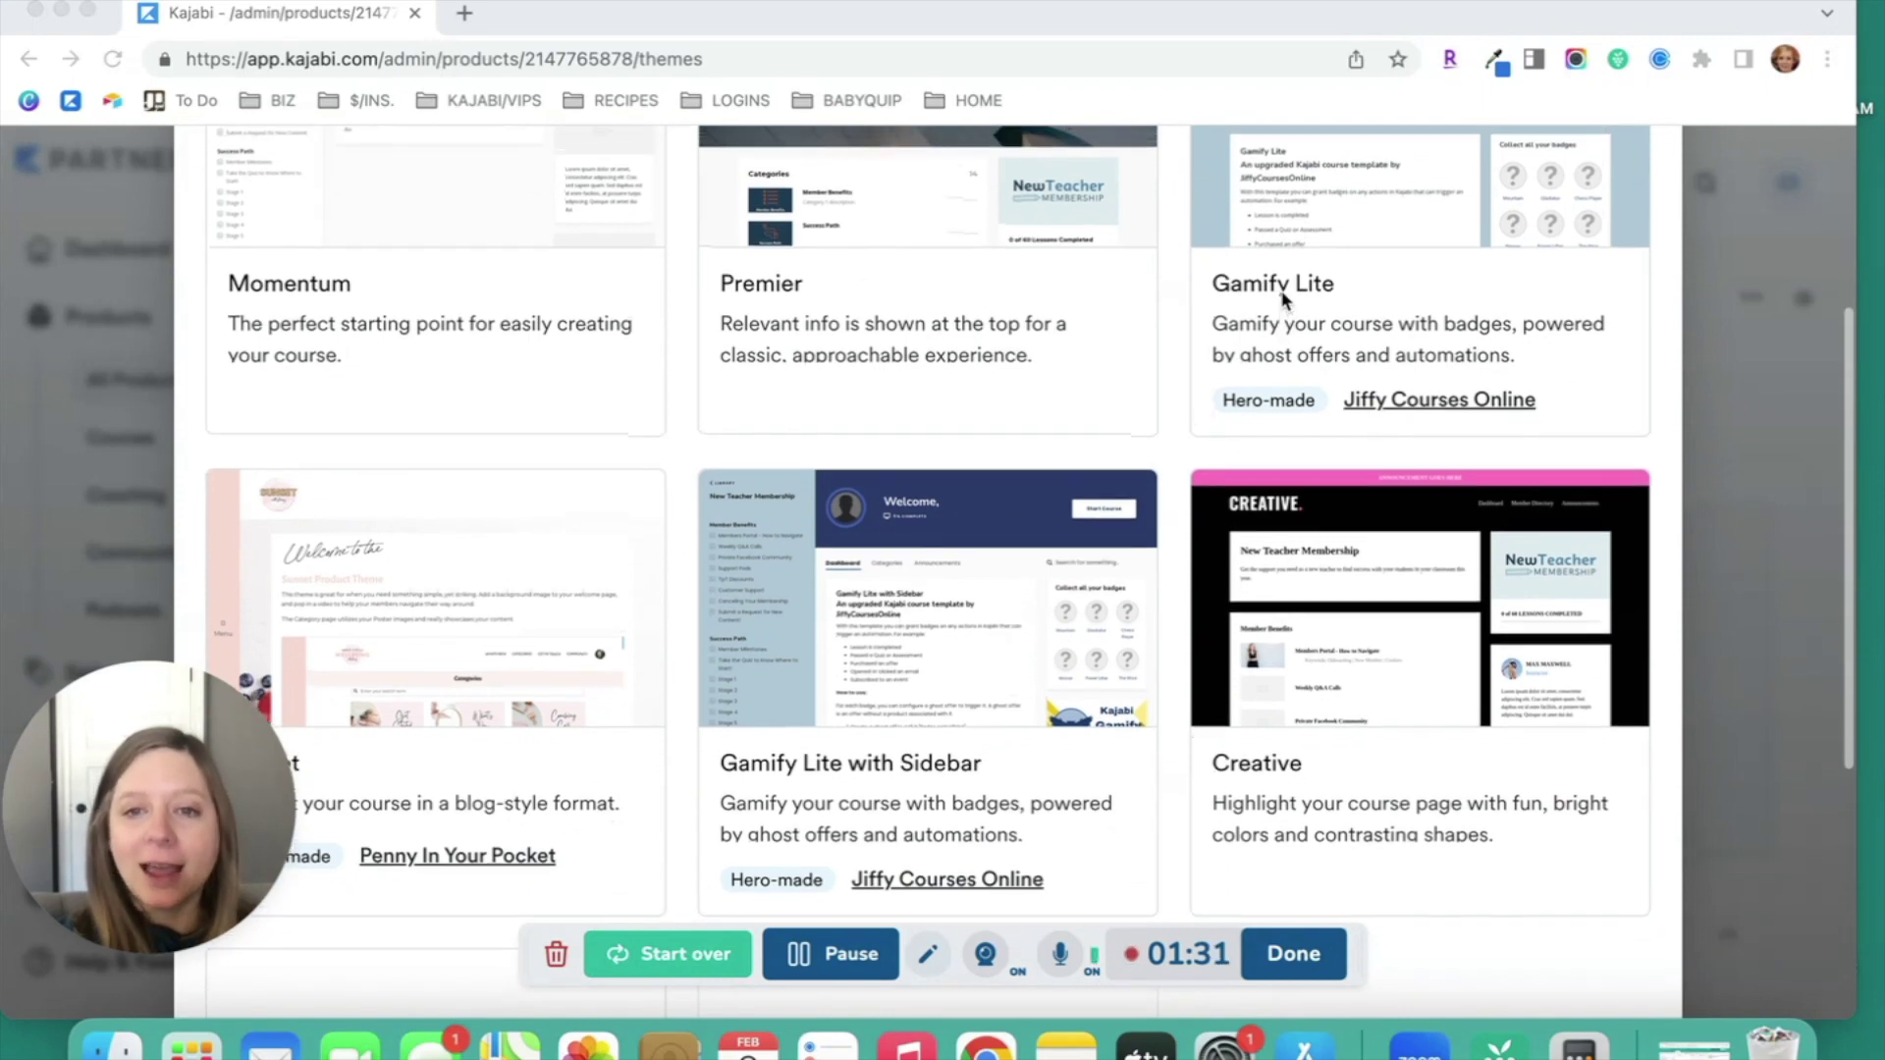
pyautogui.scroll(1, 1290, 312)
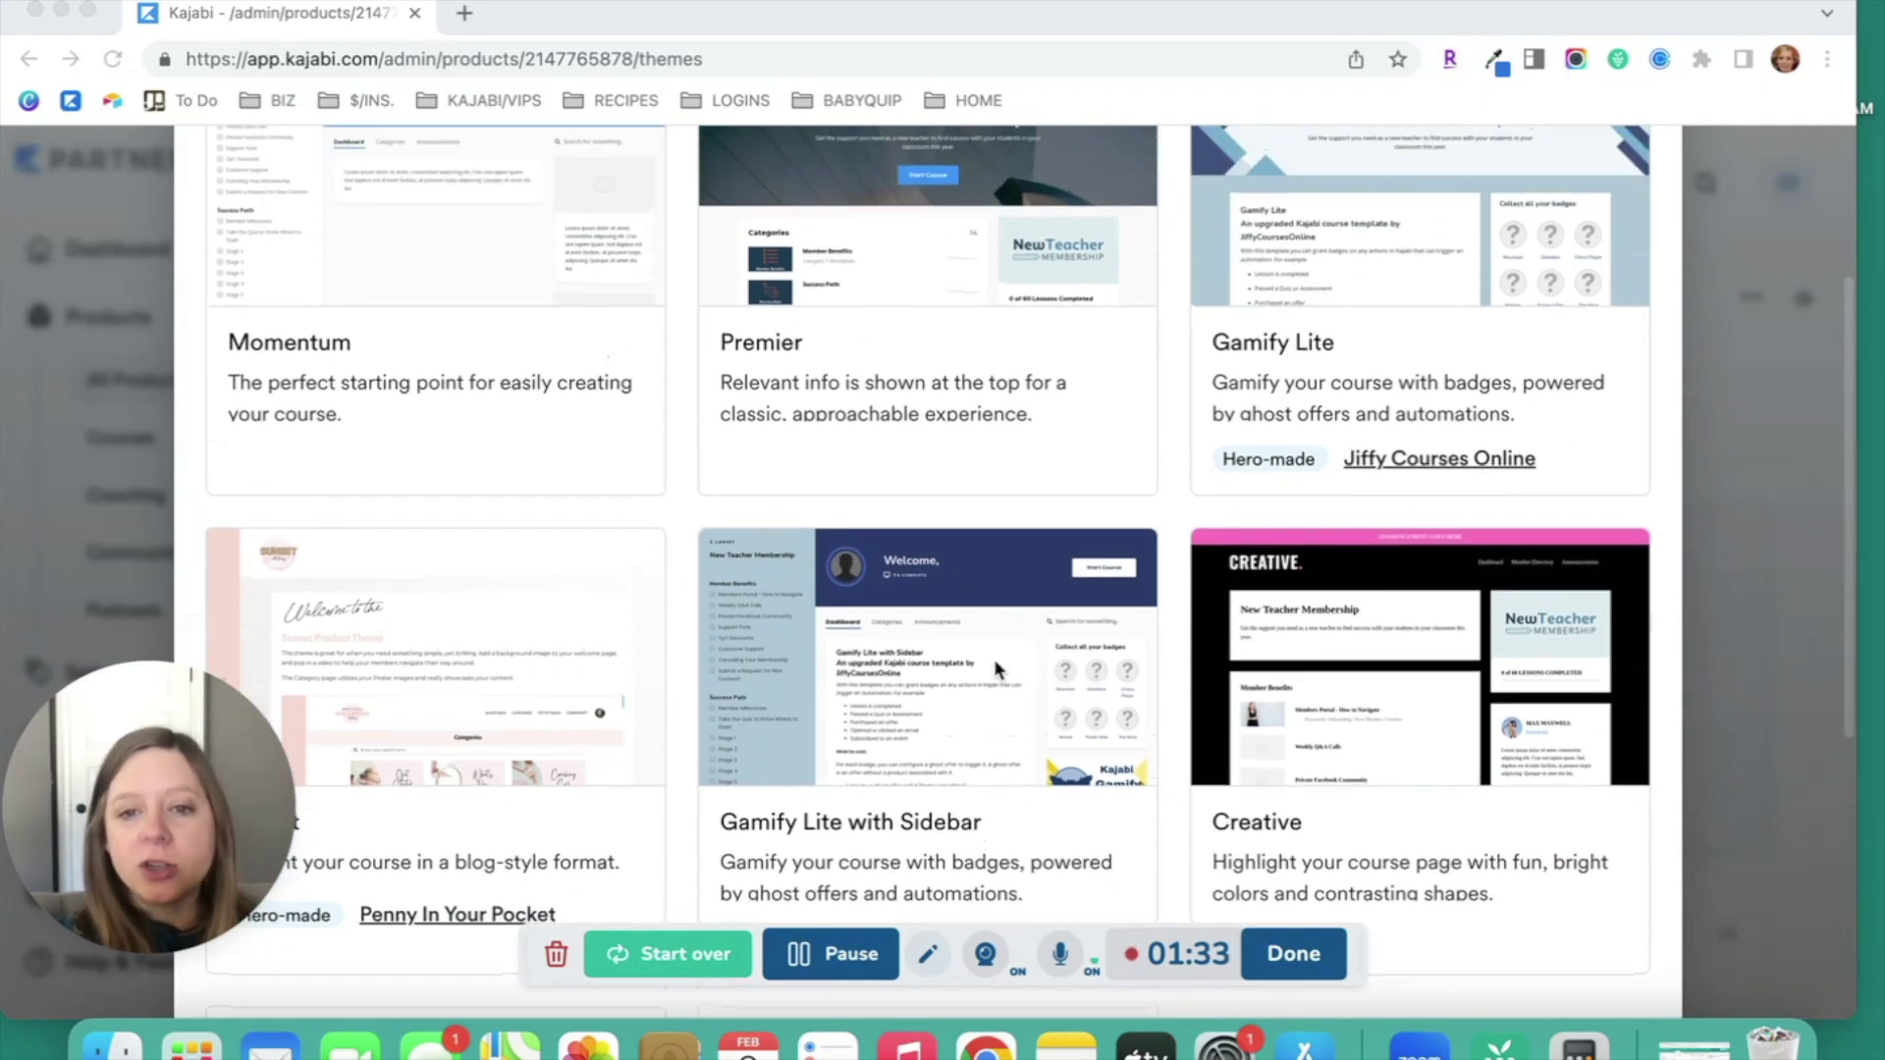
pyautogui.scroll(2, 1043, 667)
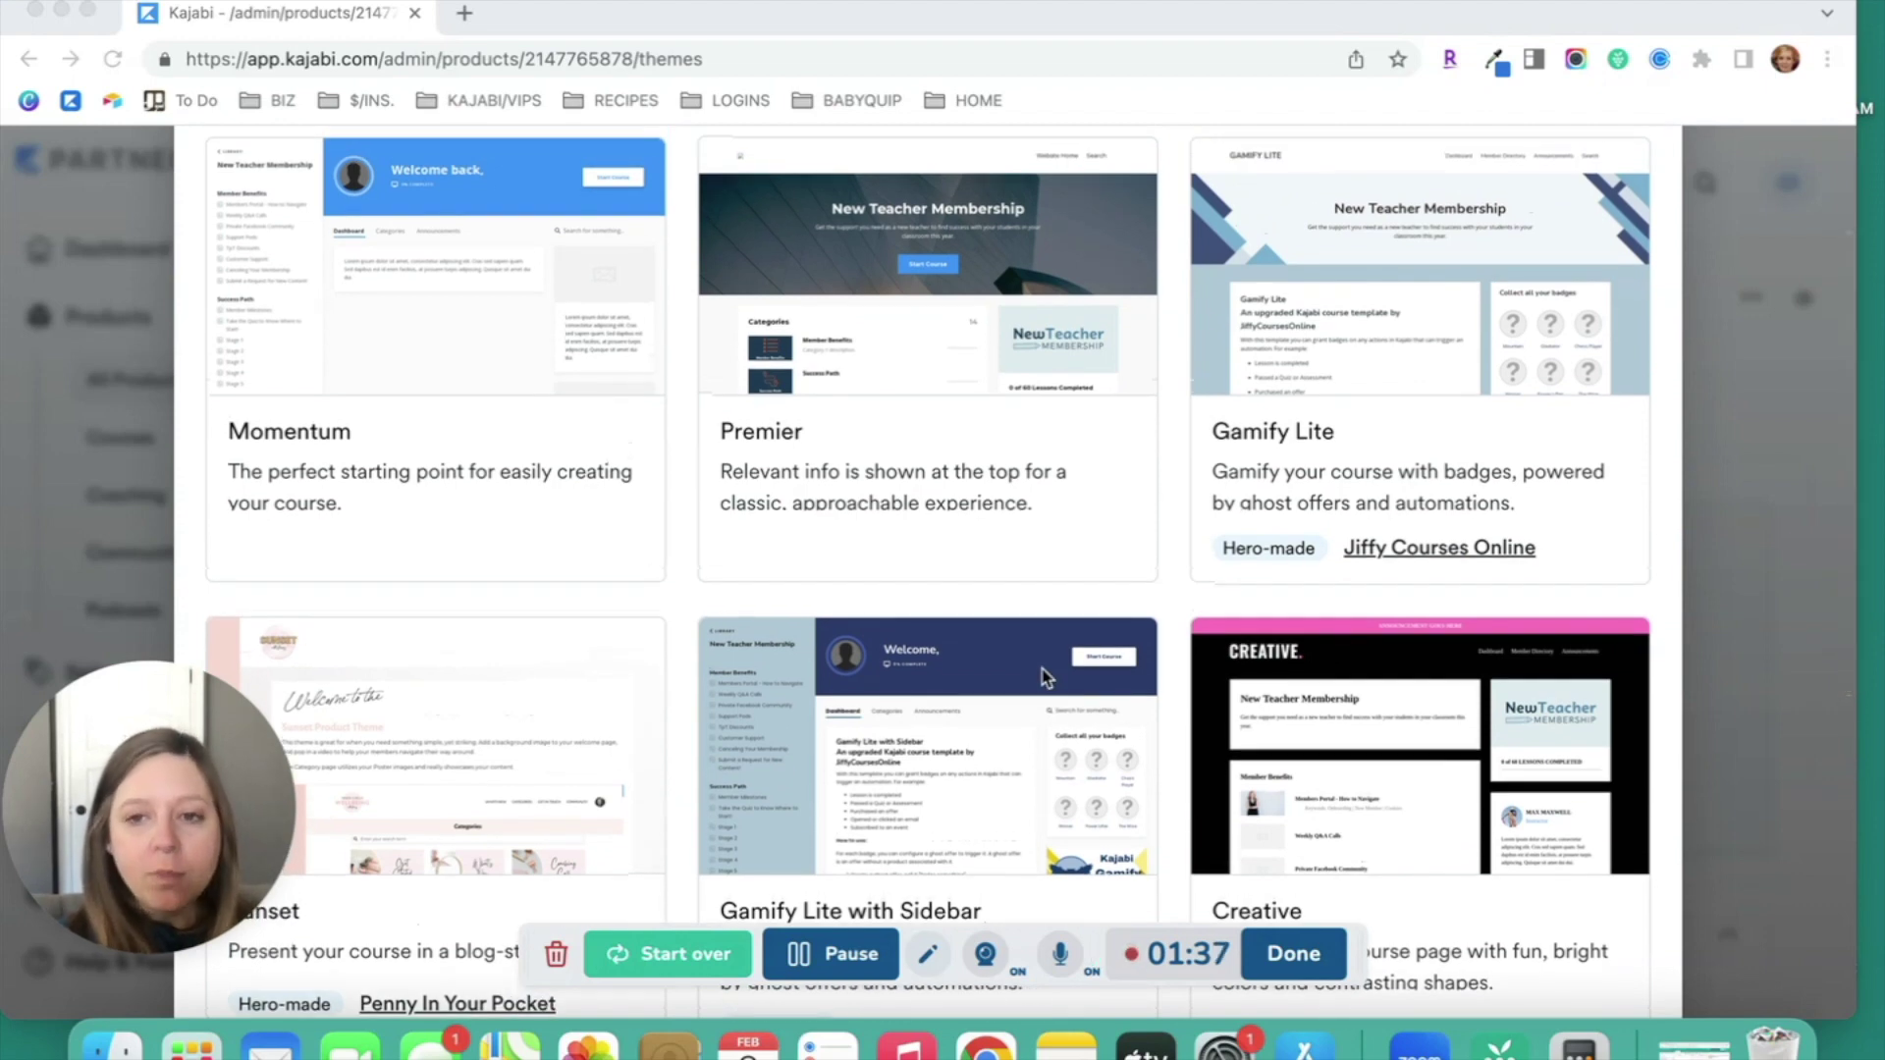
pyautogui.scroll(1, 1117, 521)
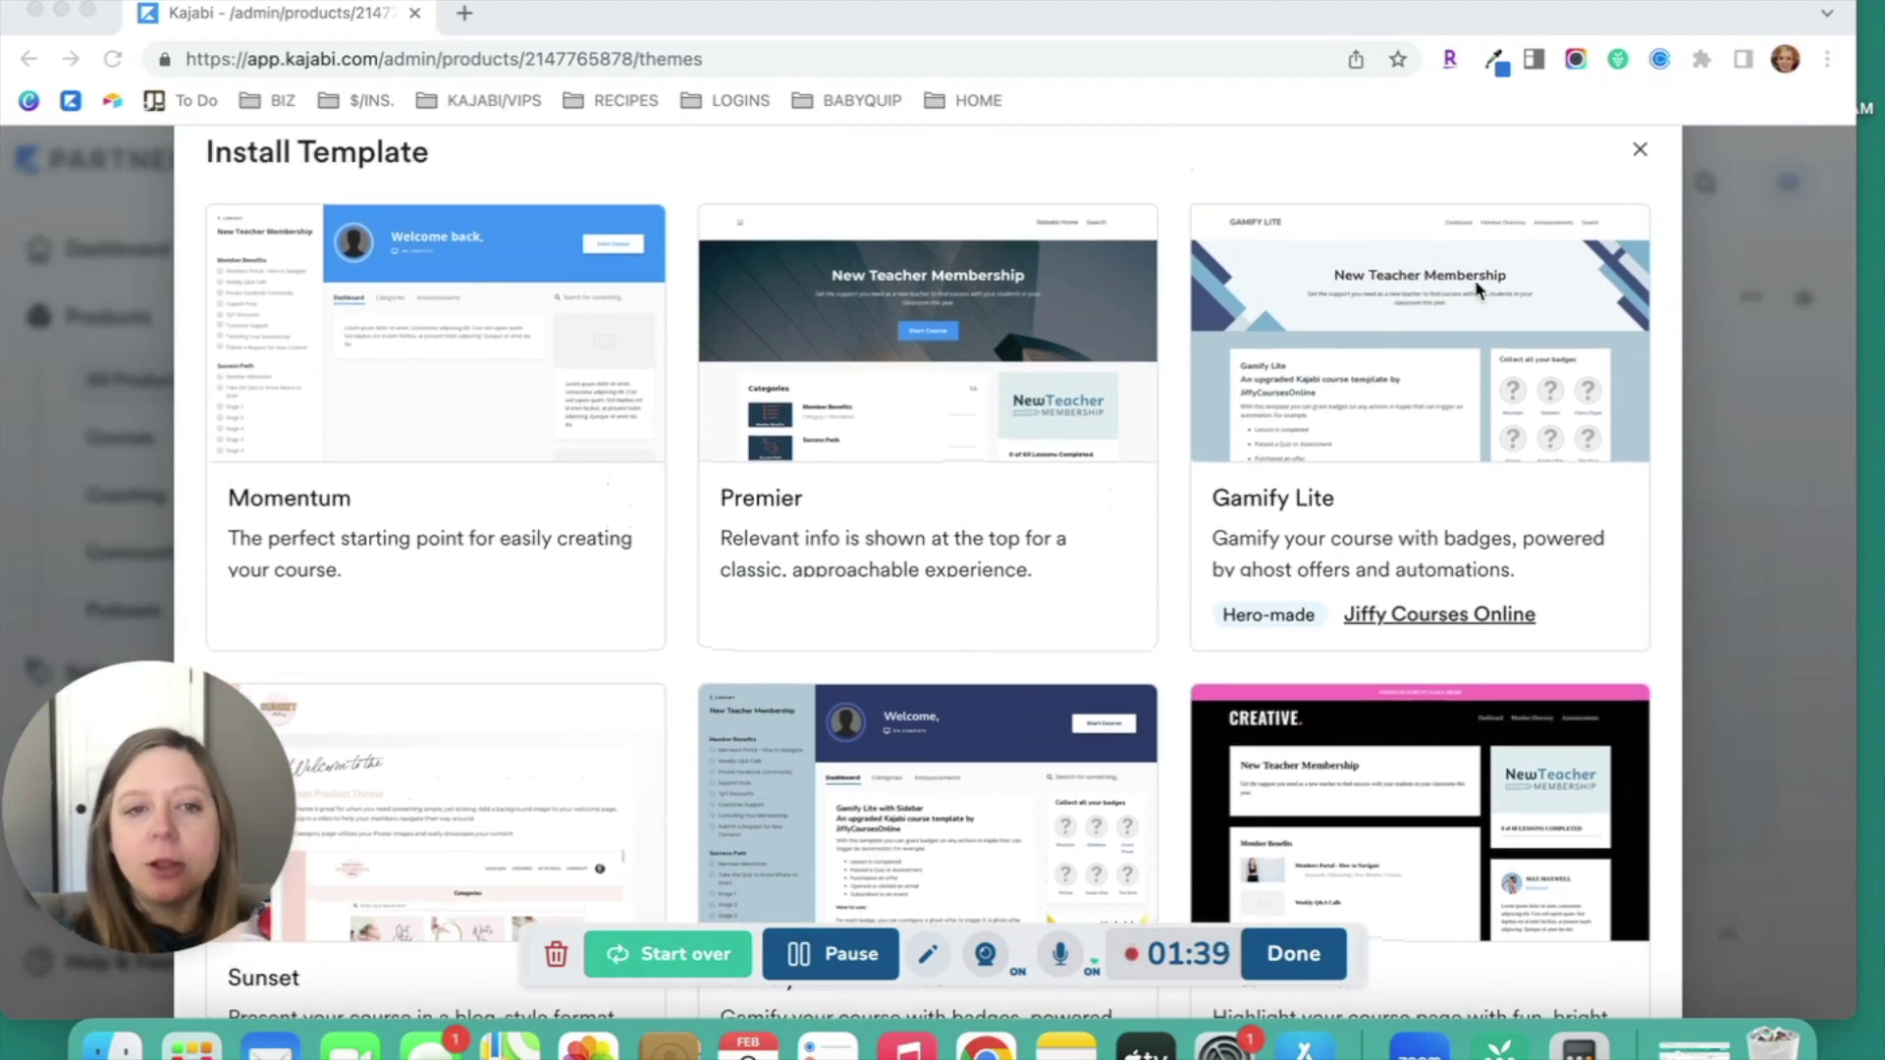
pyautogui.scroll(-3, 799, 391)
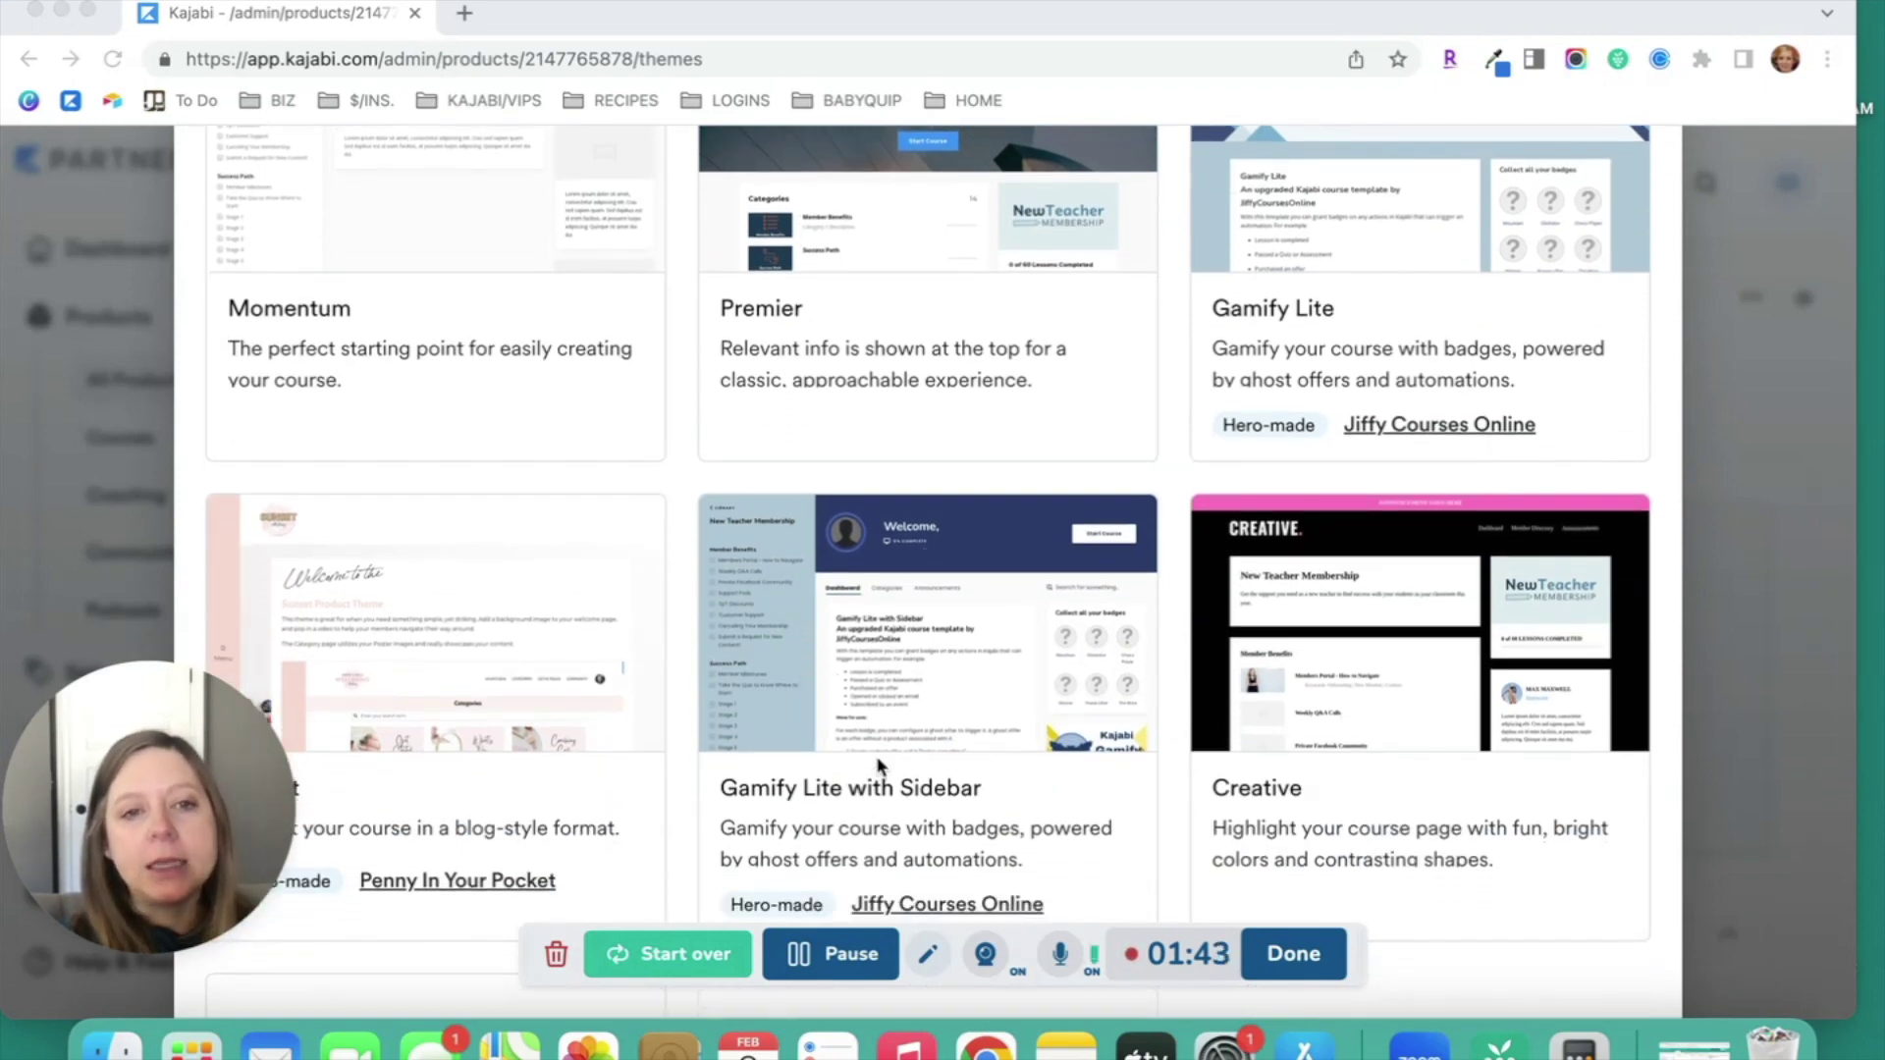
pyautogui.scroll(1, 881, 767)
pyautogui.scroll(-1, 928, 594)
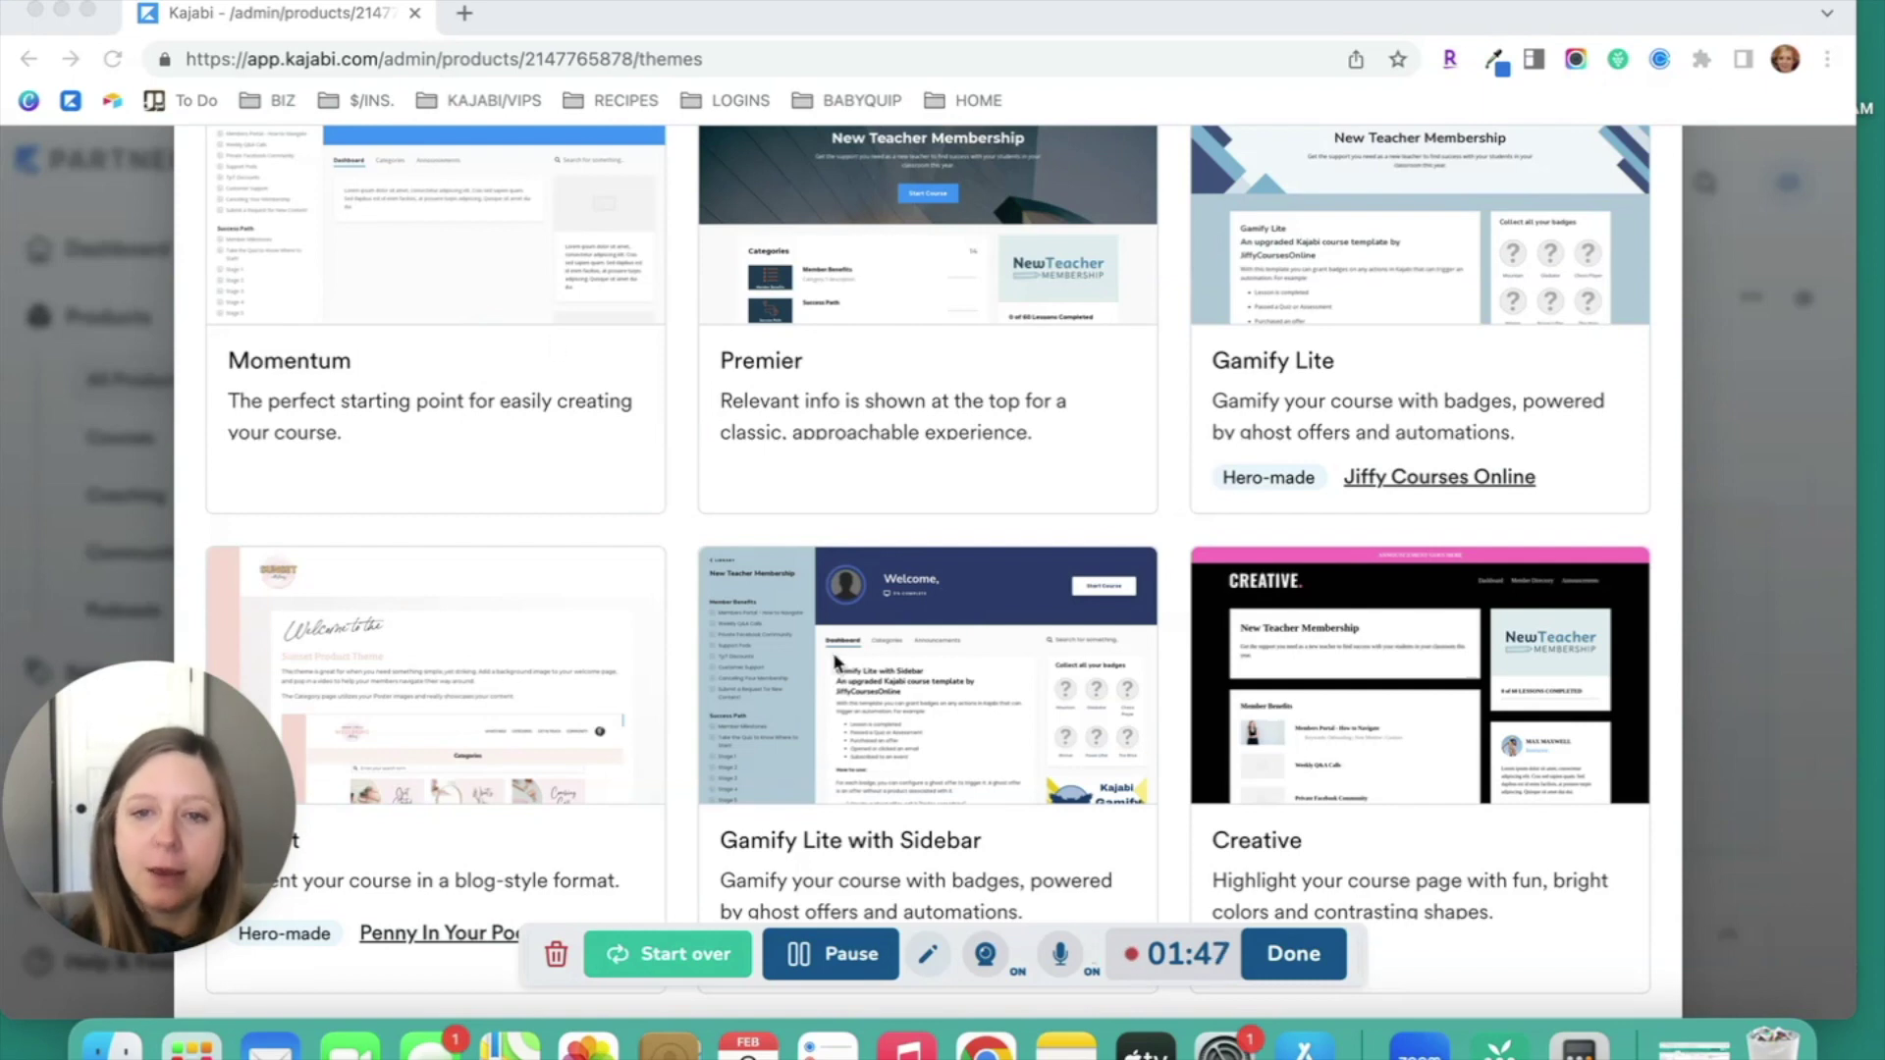
pyautogui.scroll(-4, 835, 663)
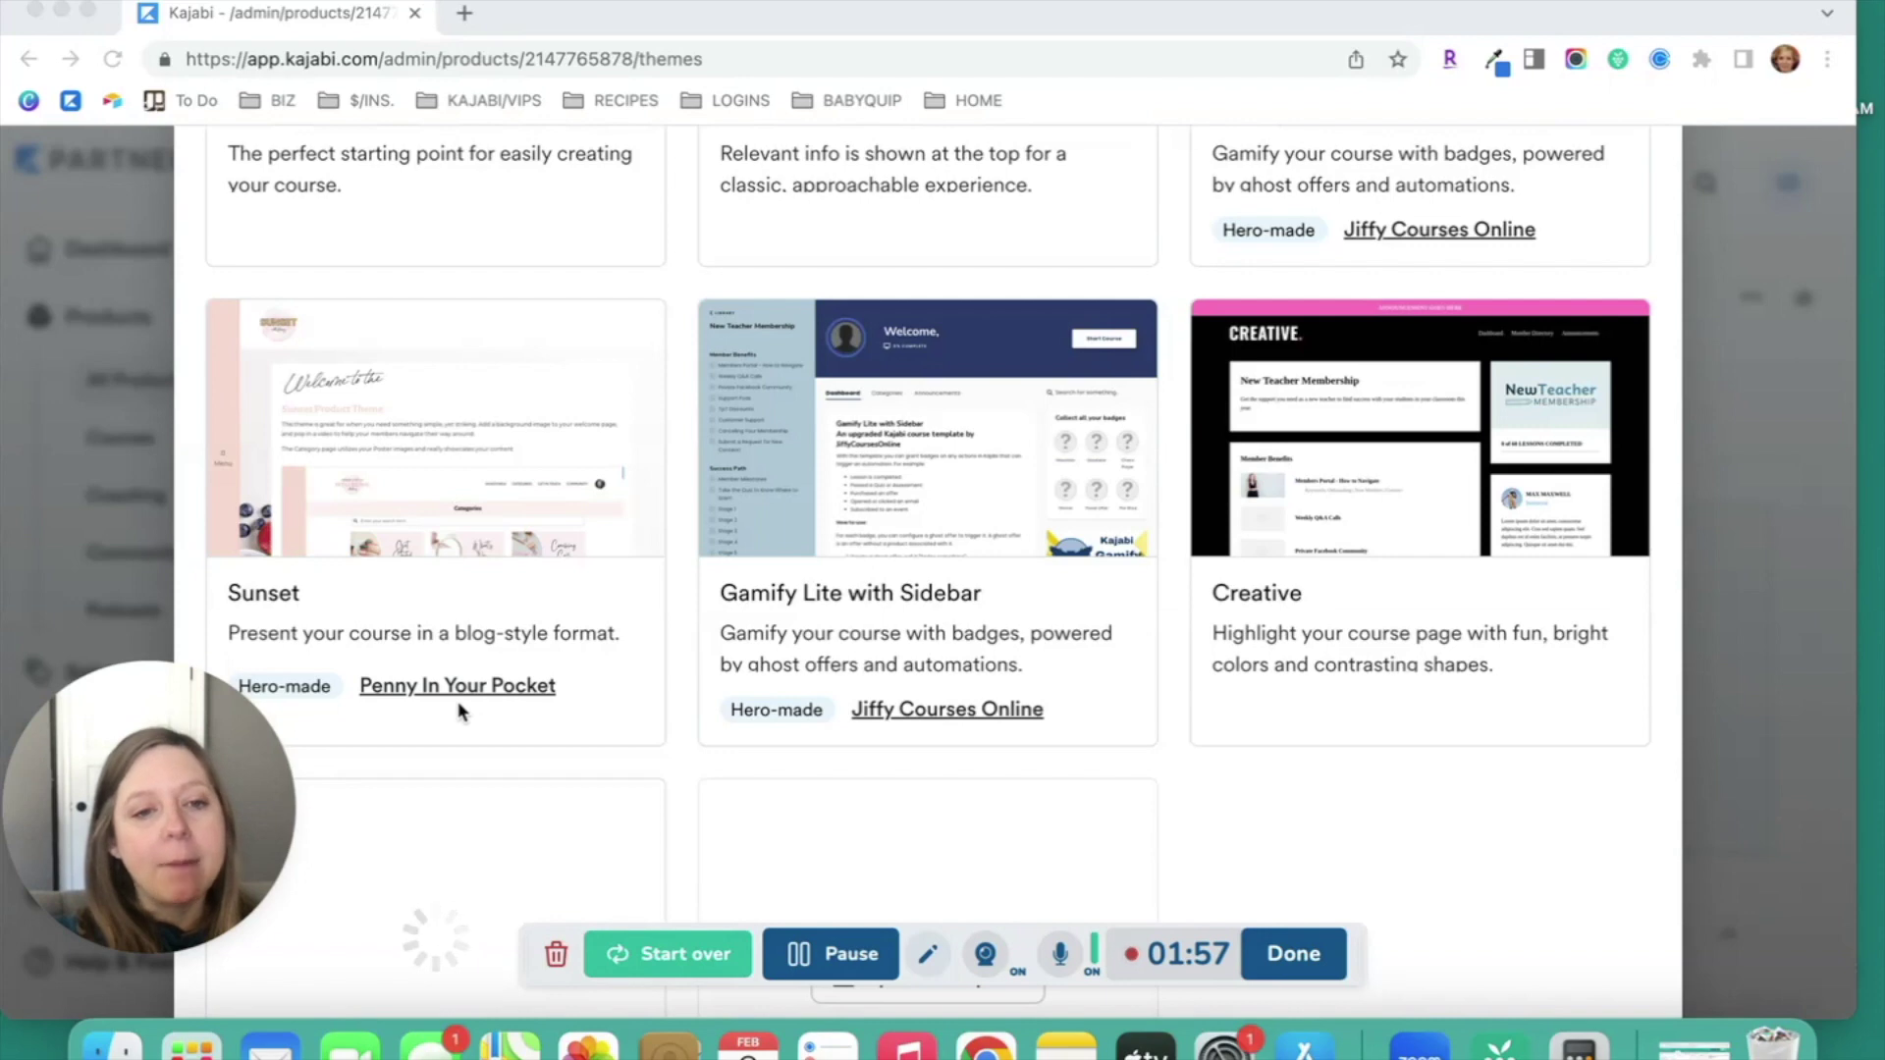
pyautogui.scroll(3, 997, 707)
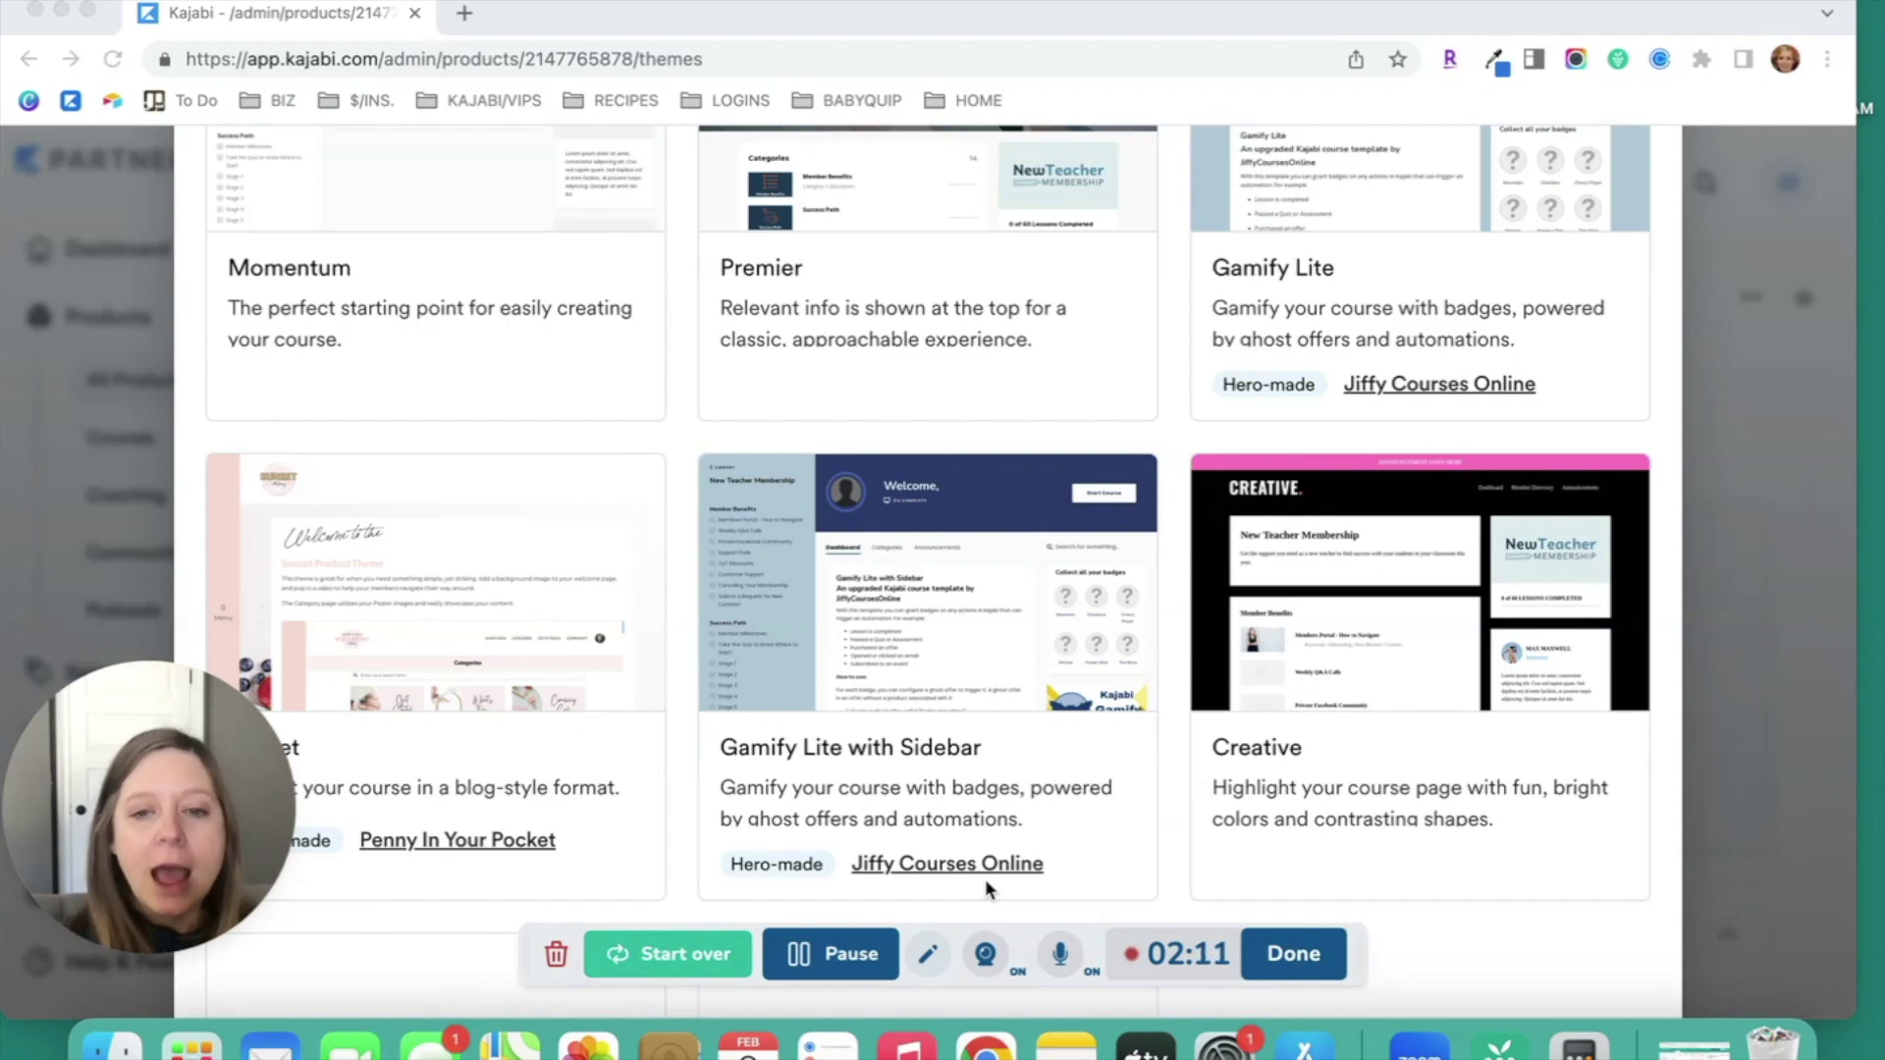
pyautogui.scroll(2, 1090, 725)
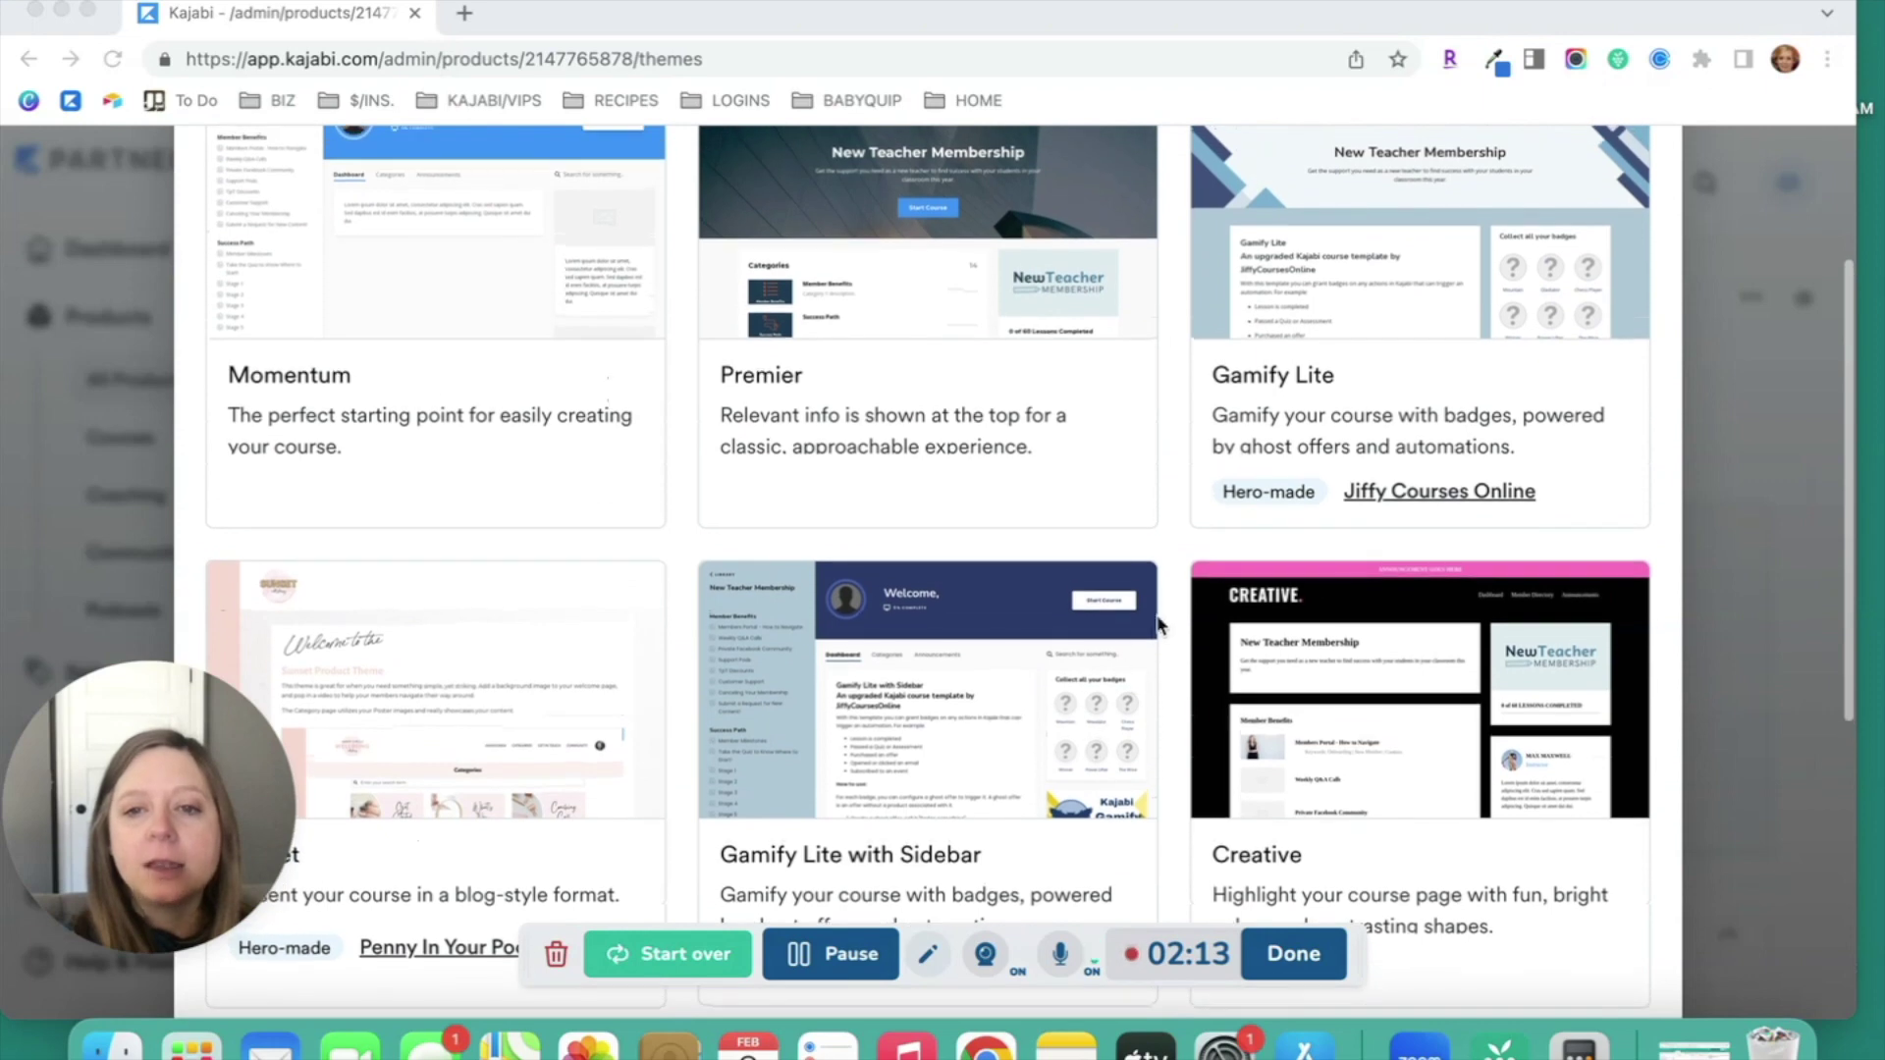
# Install the selected Gamify Lite template for the New Teacher Membership course
pyautogui.scroll(3, 1169, 560)
pyautogui.scroll(-1, 1174, 520)
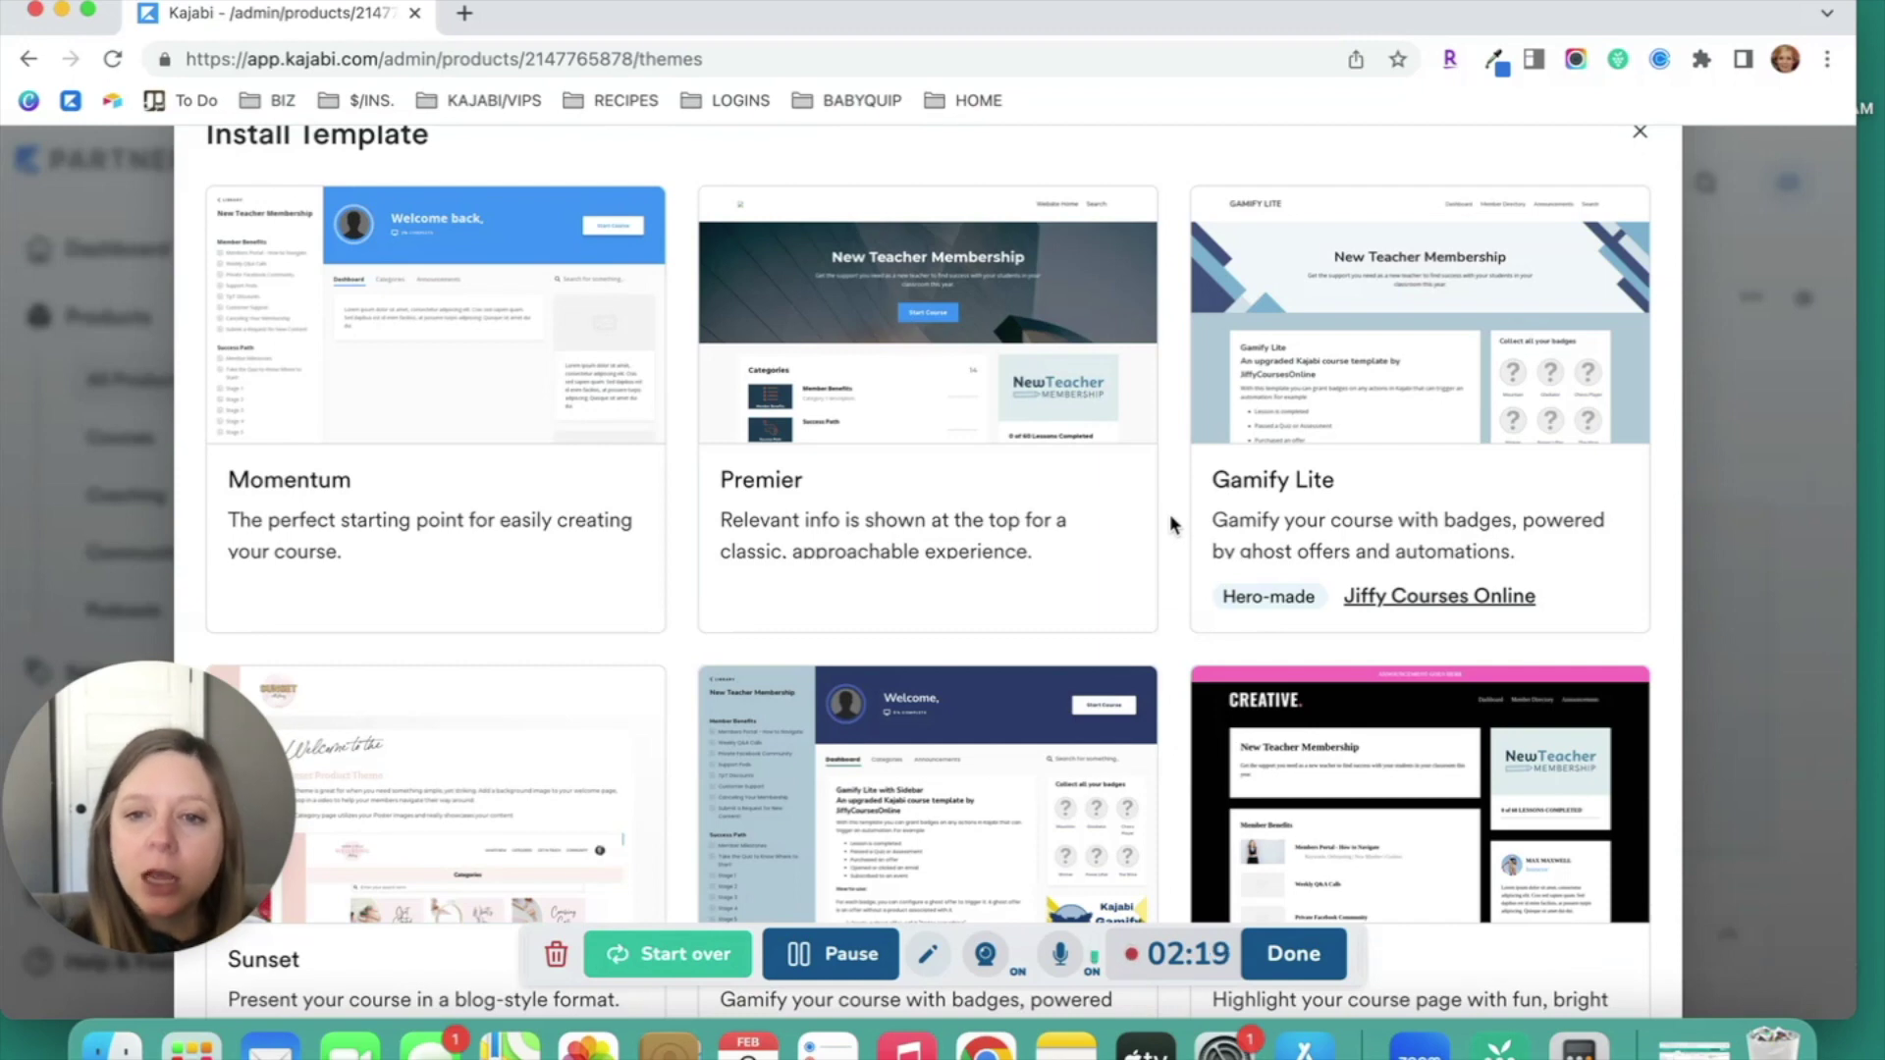
pyautogui.moveTo(1438, 432)
pyautogui.scroll(1, 1433, 373)
pyautogui.scroll(1, 1432, 373)
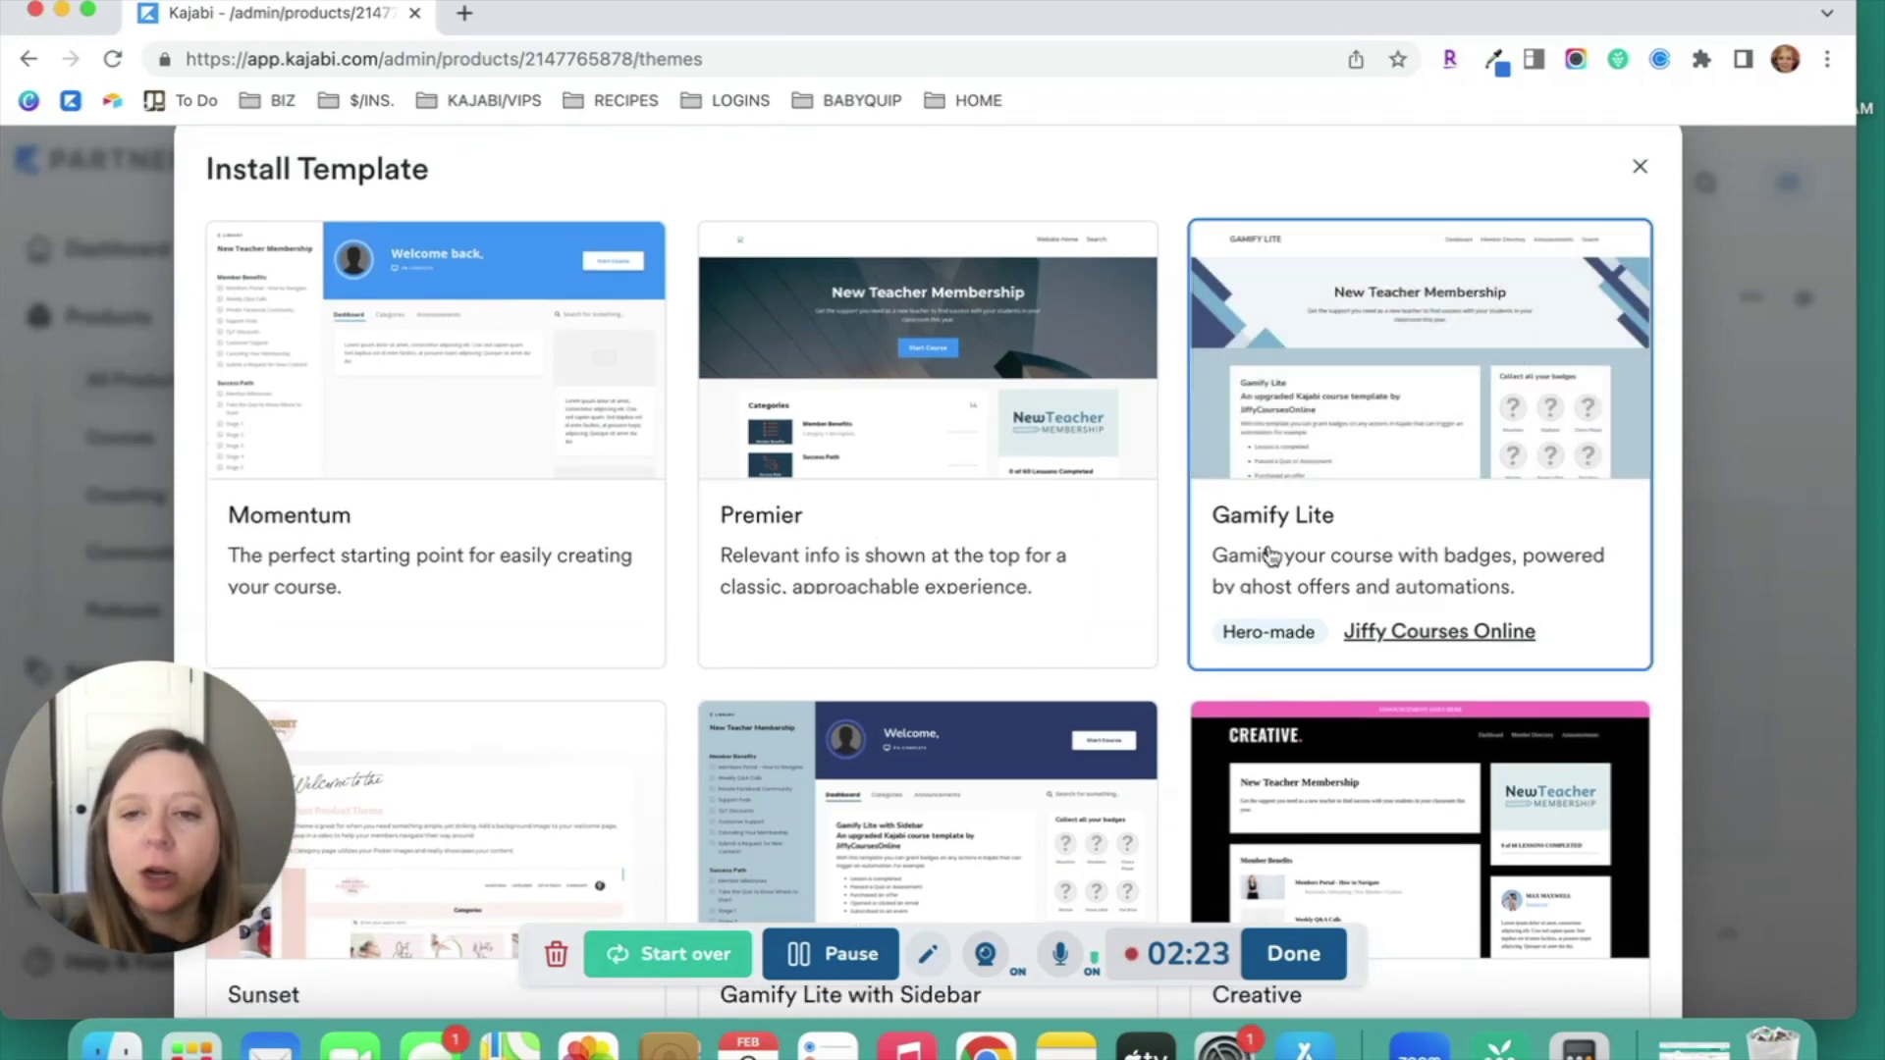
pyautogui.scroll(-8, 1270, 514)
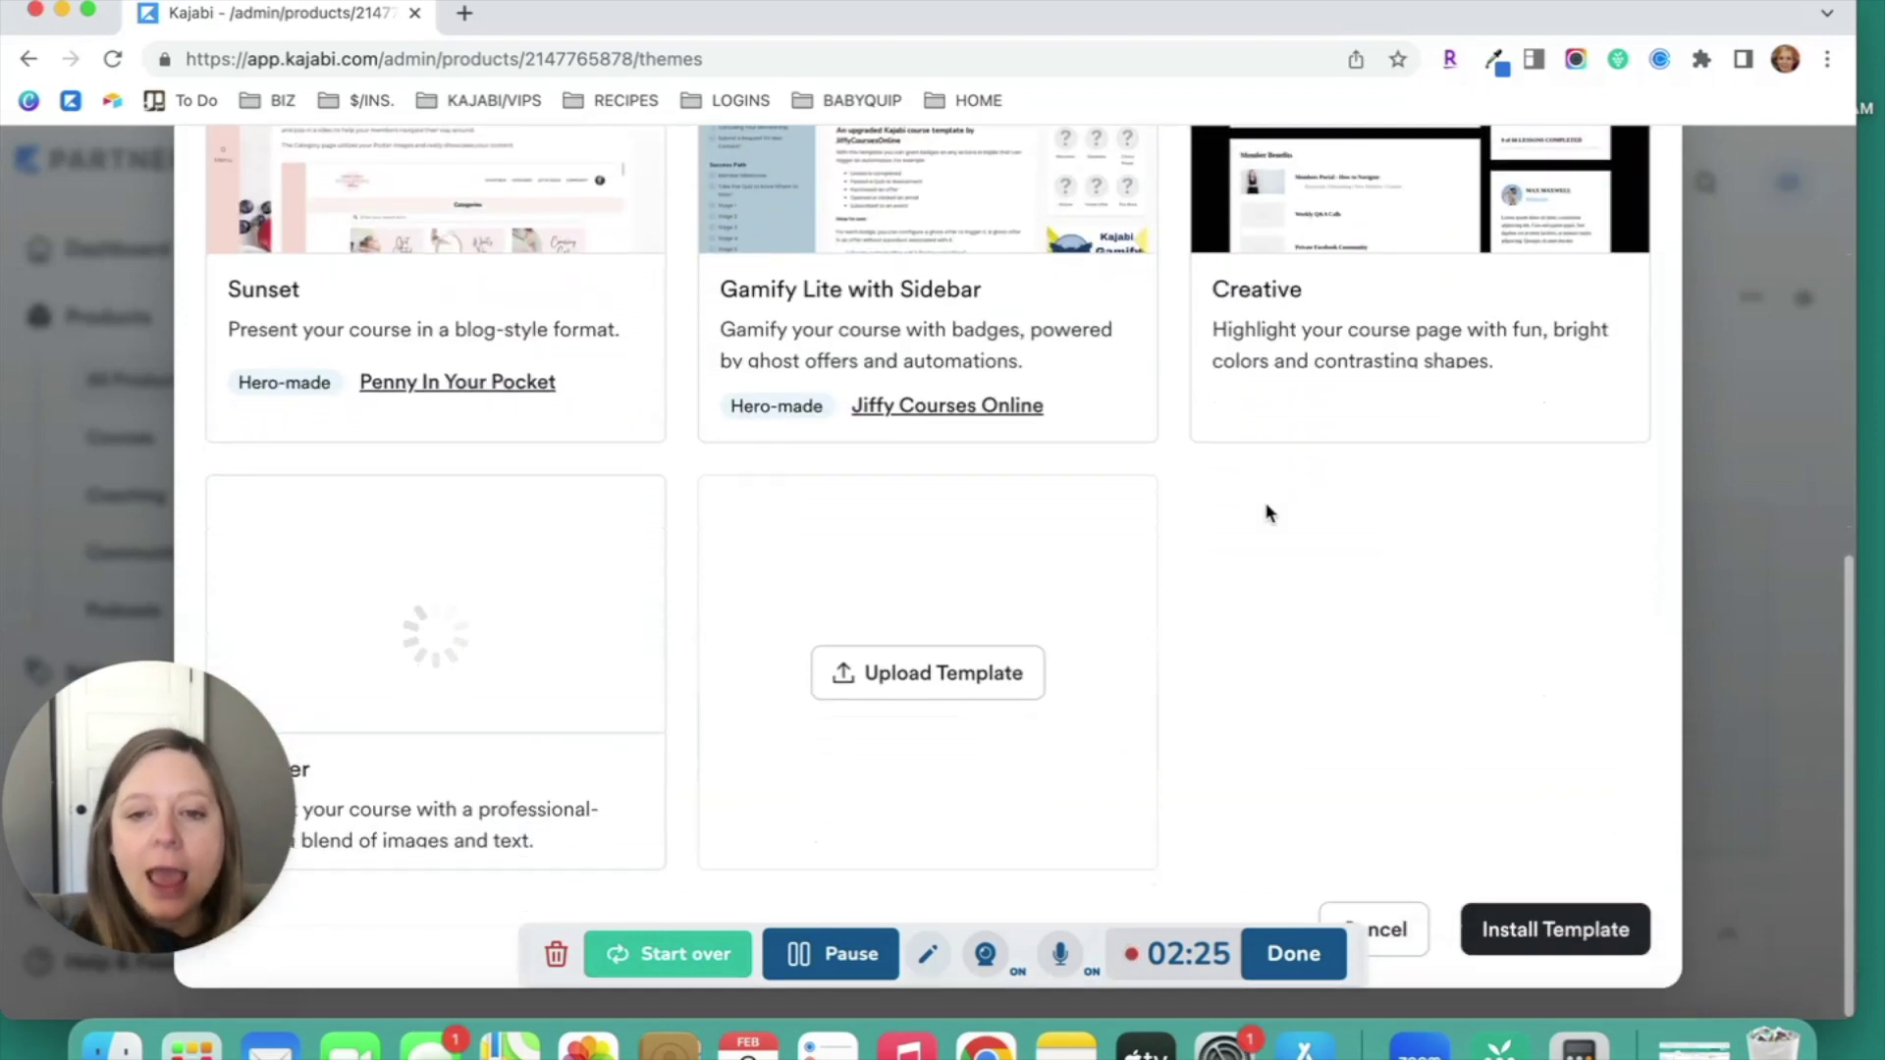
pyautogui.click(1568, 940)
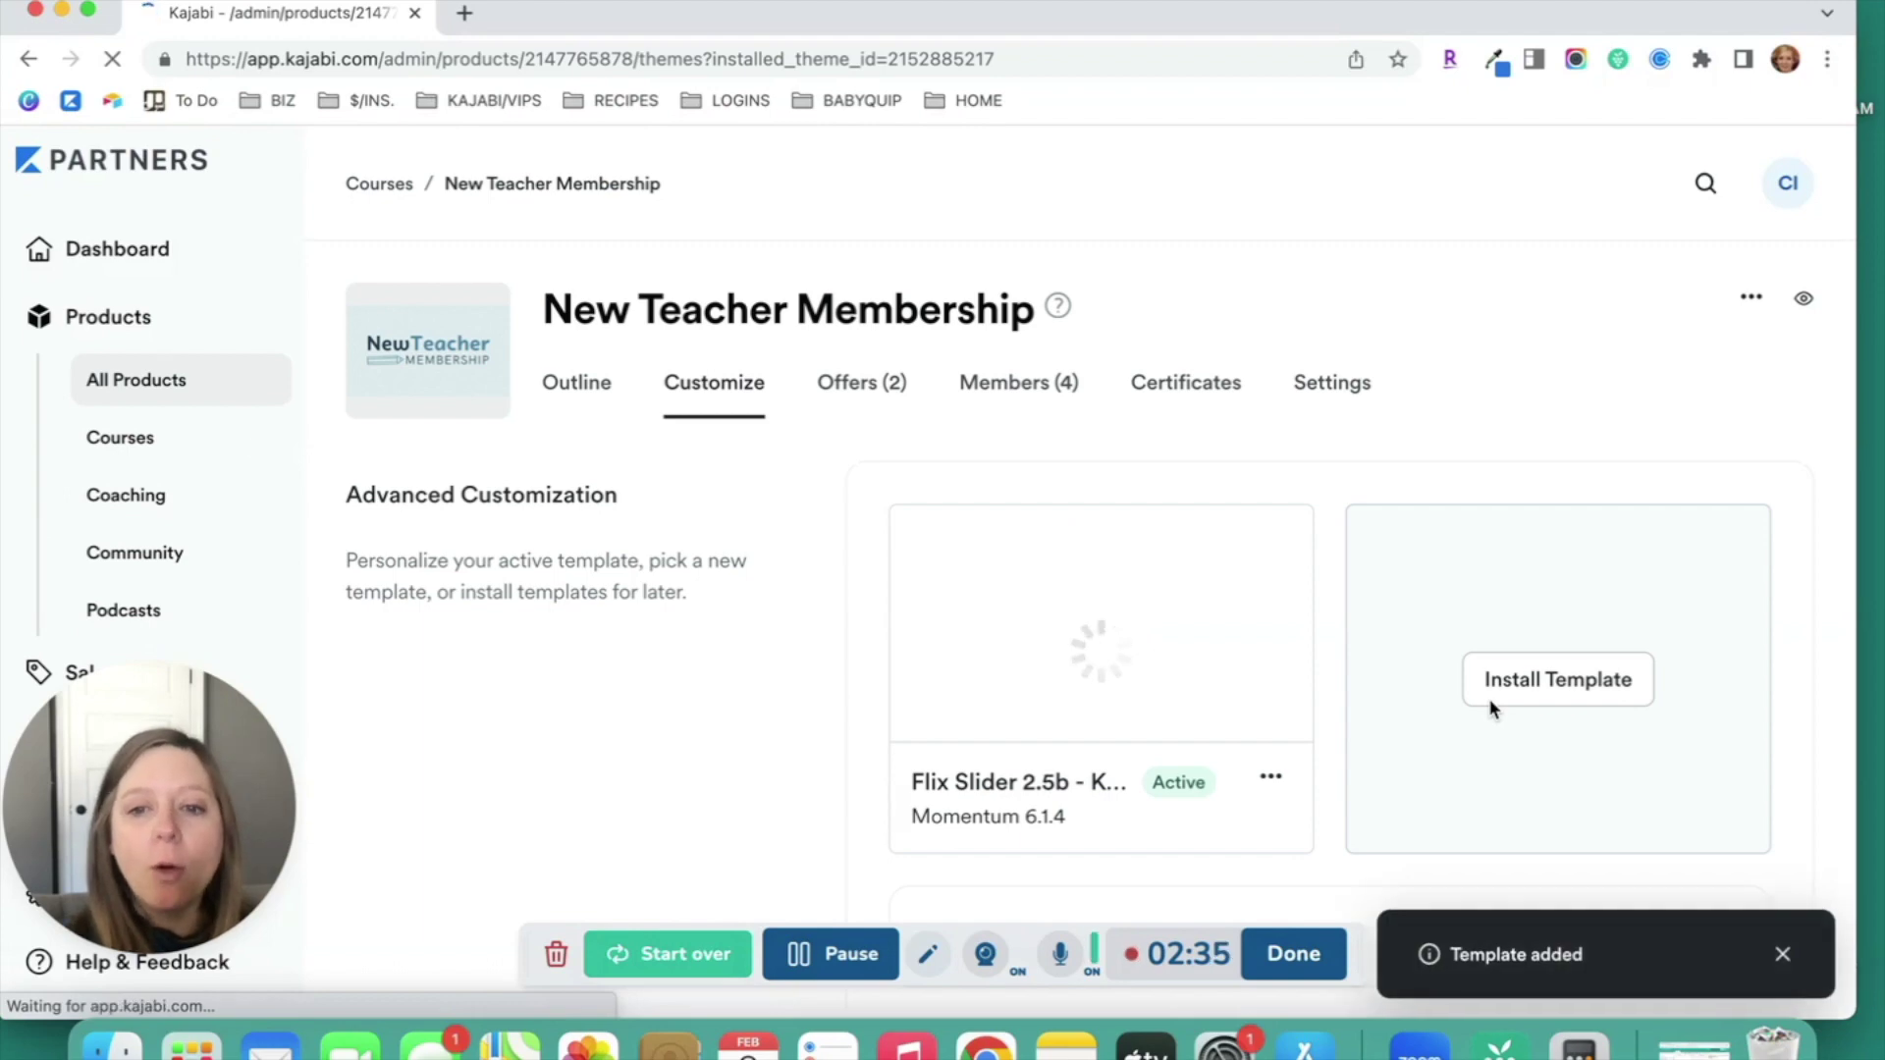
pyautogui.scroll(-2, 1489, 698)
# Find Gamify Lite under Installed Templates and dismiss its ••• options menu
pyautogui.click(1727, 851)
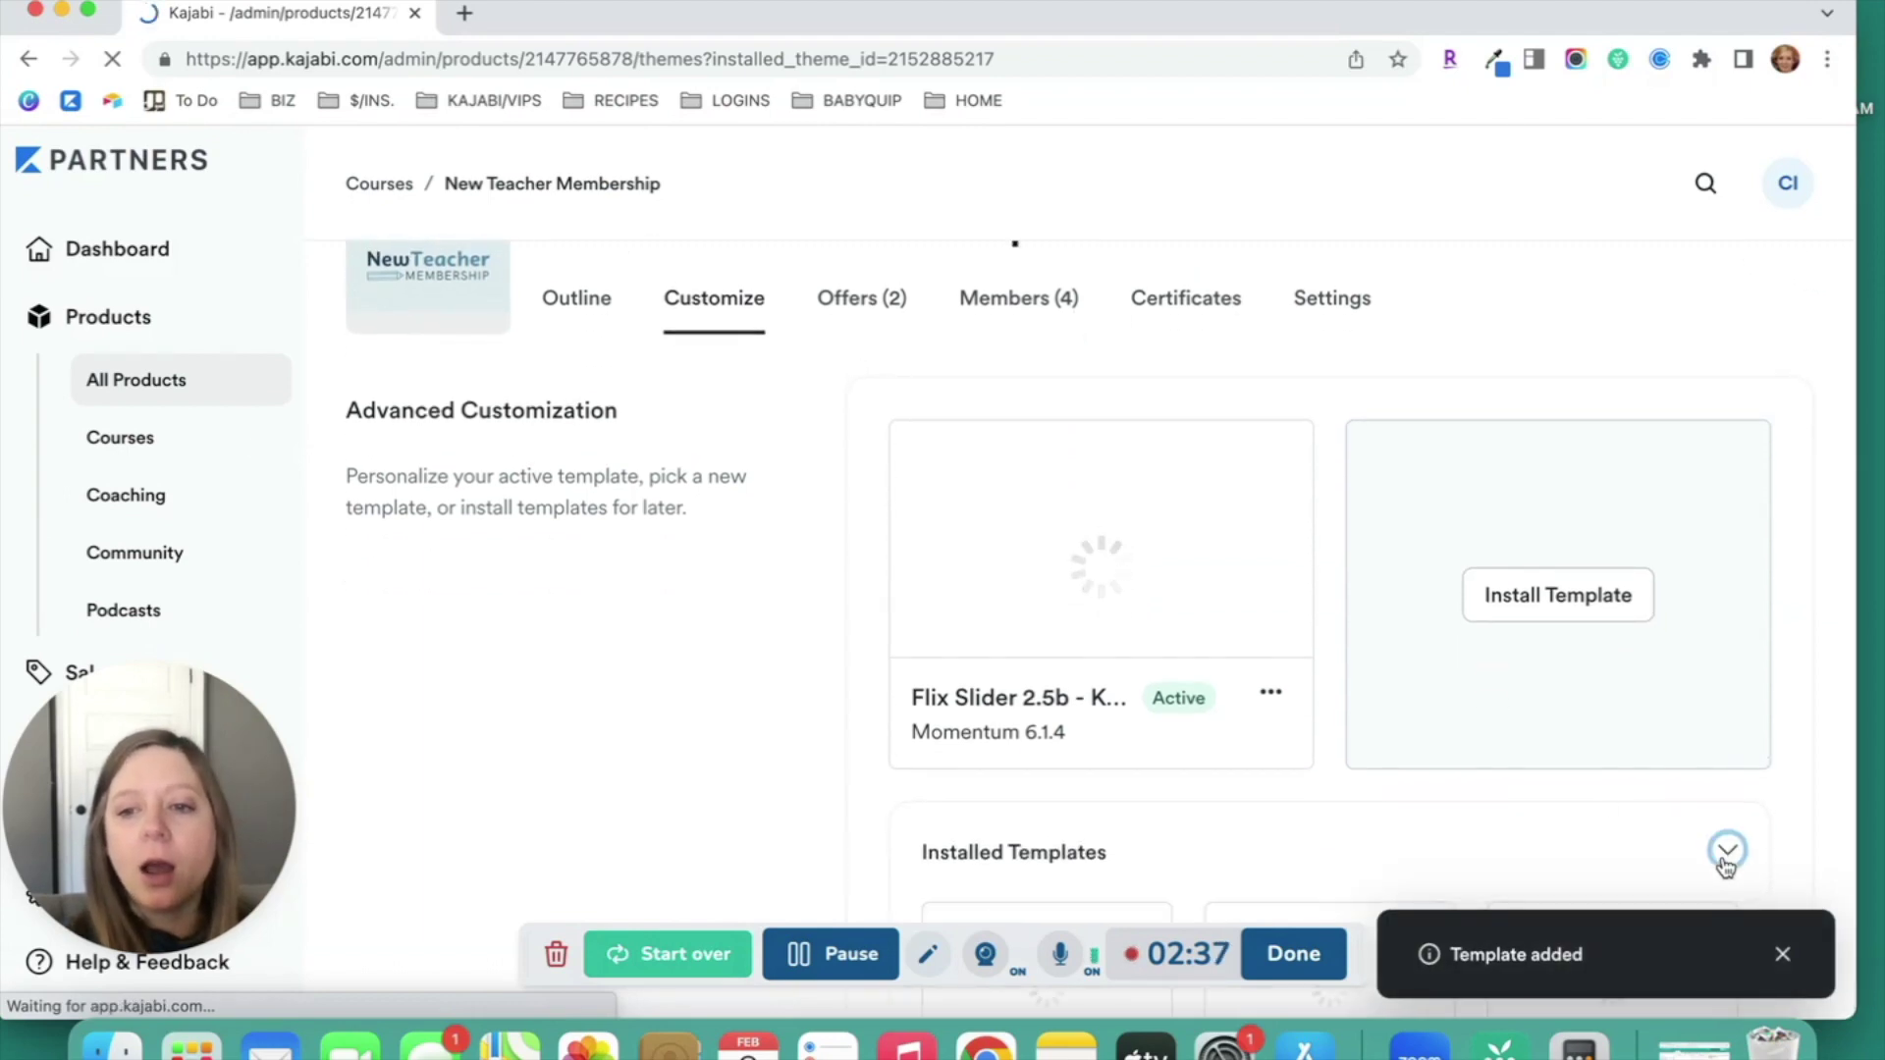
pyautogui.scroll(-10, 1258, 502)
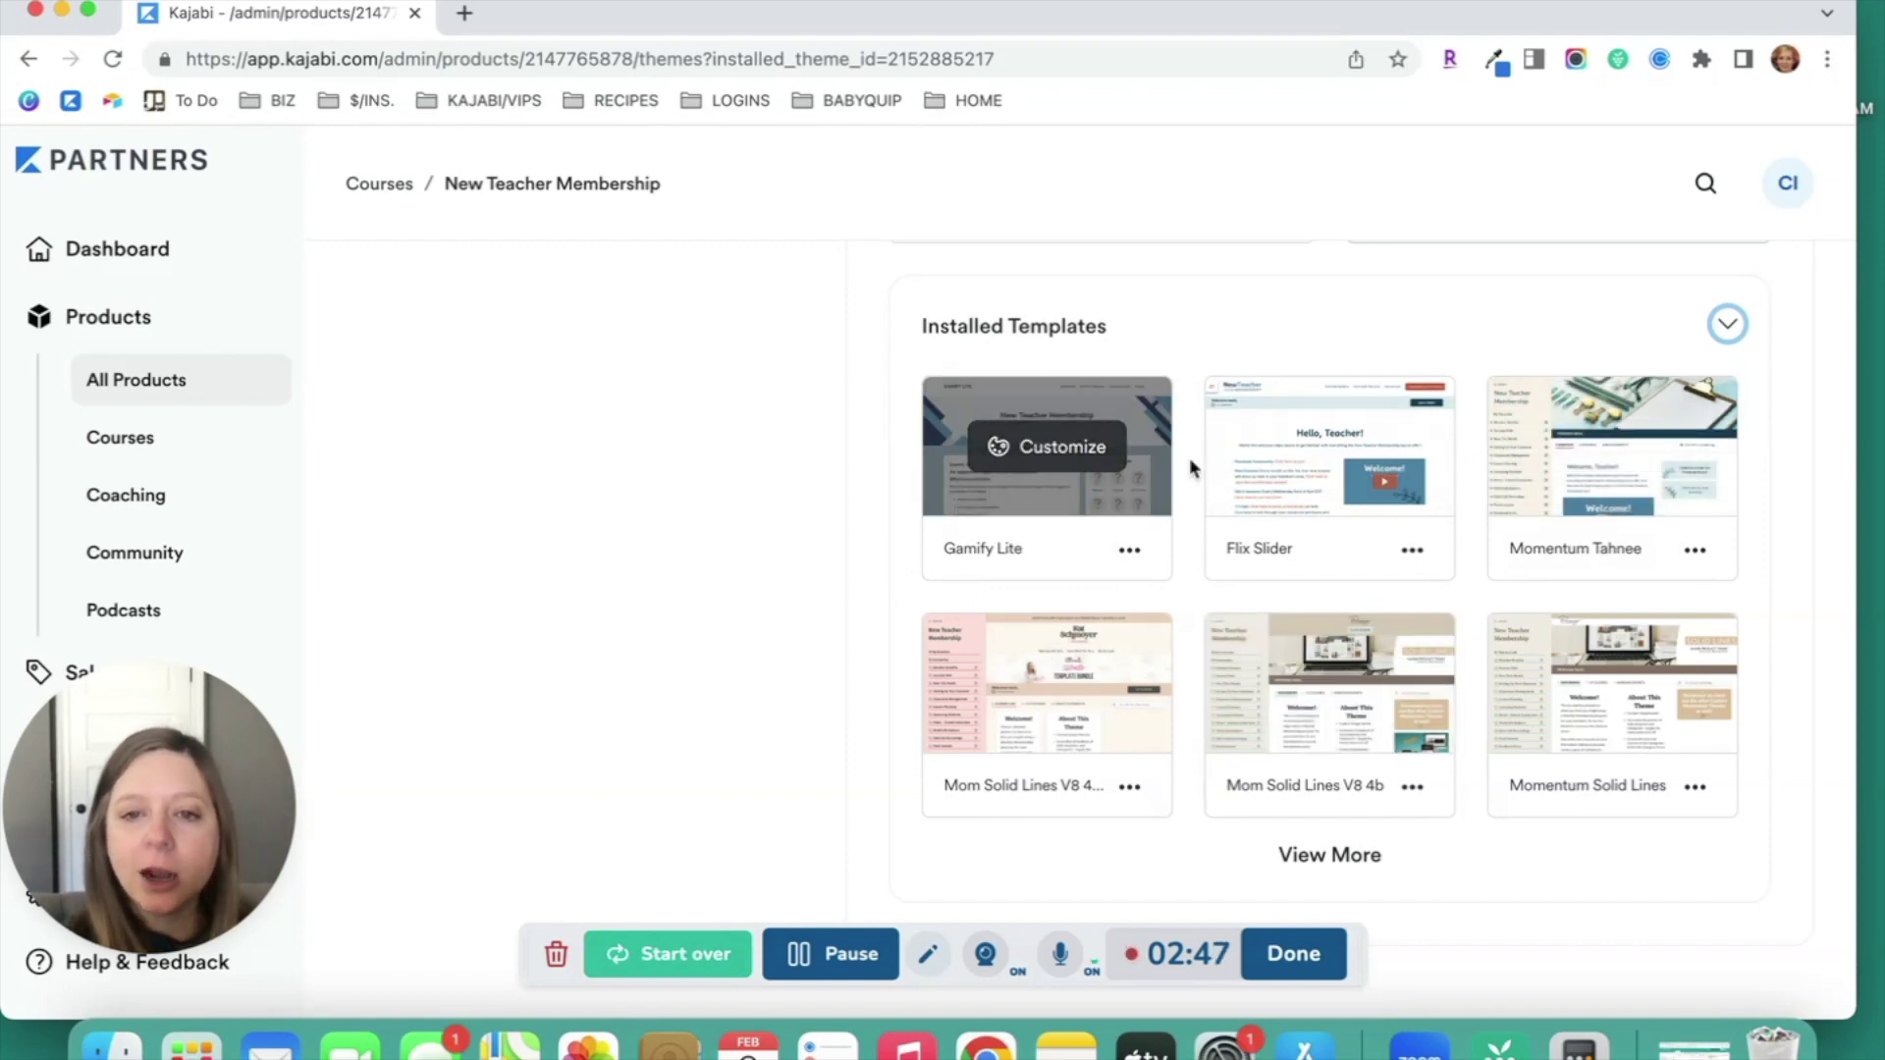
pyautogui.moveTo(972, 457)
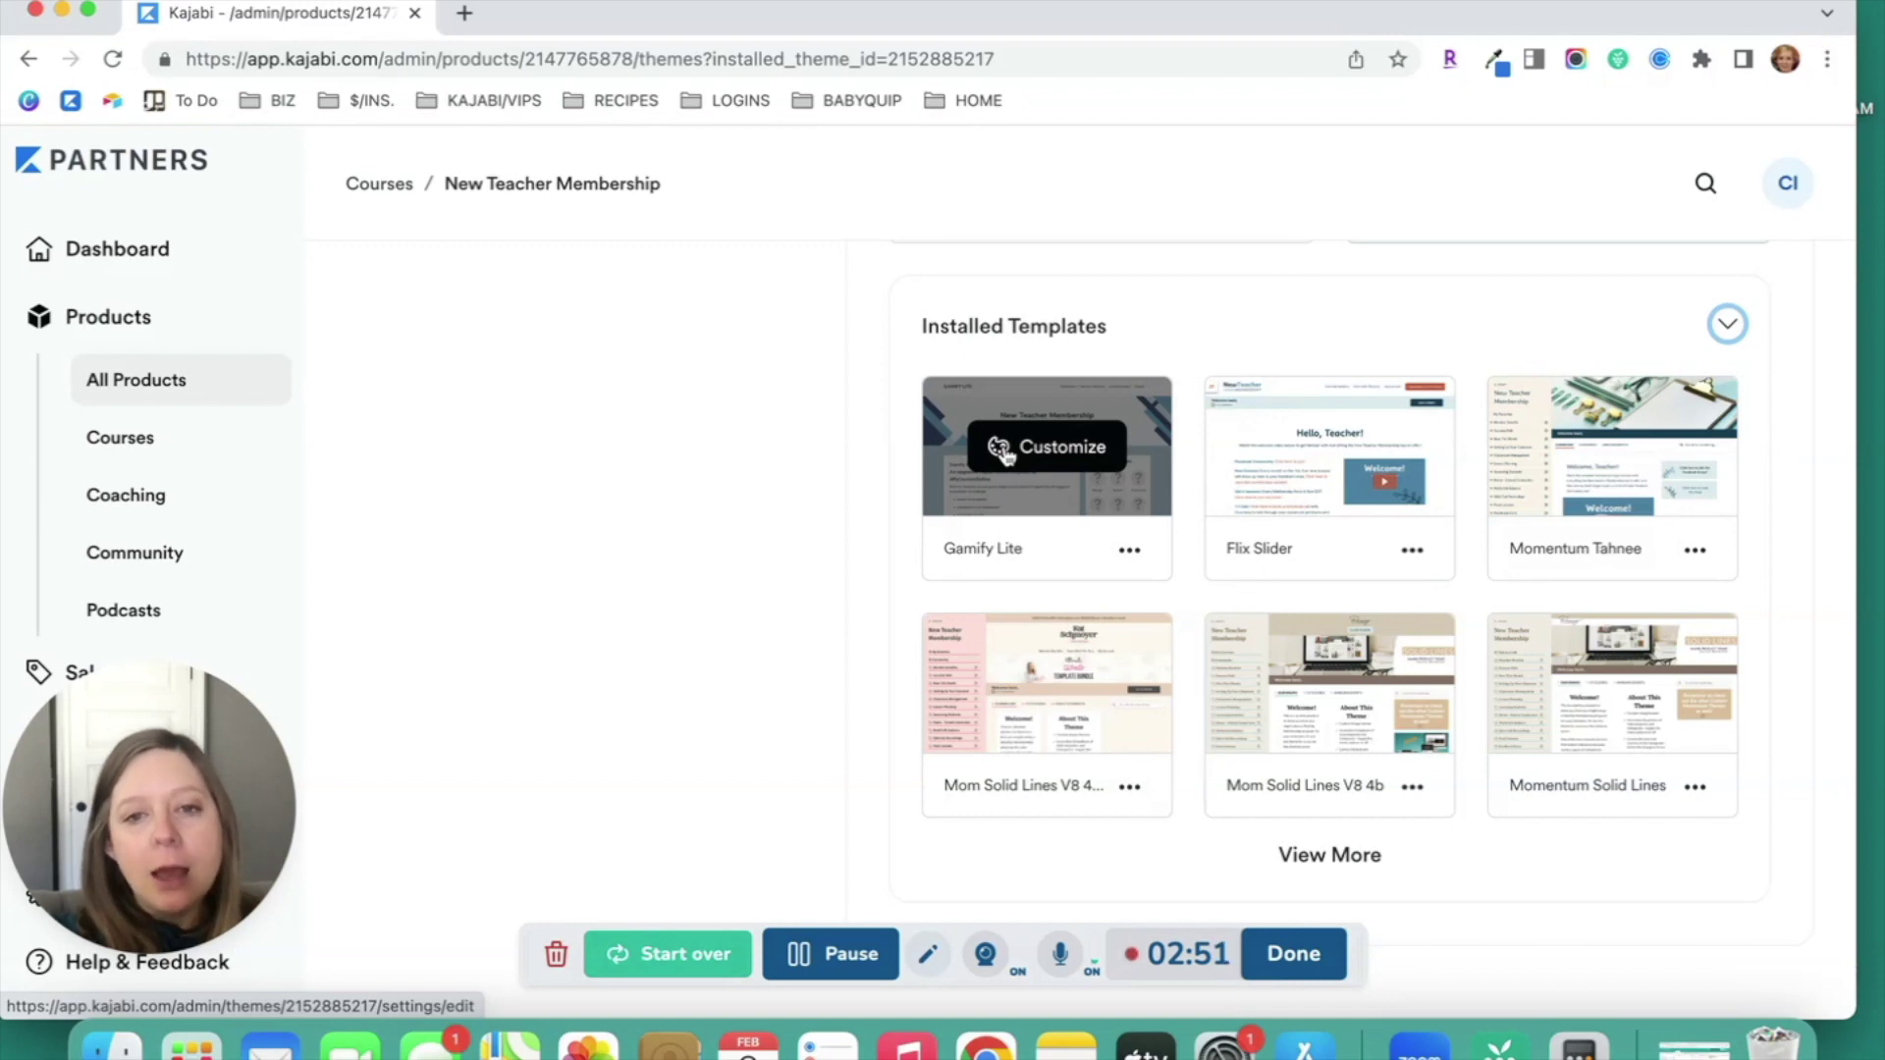
pyautogui.click(1131, 553)
pyautogui.scroll(2, 1135, 567)
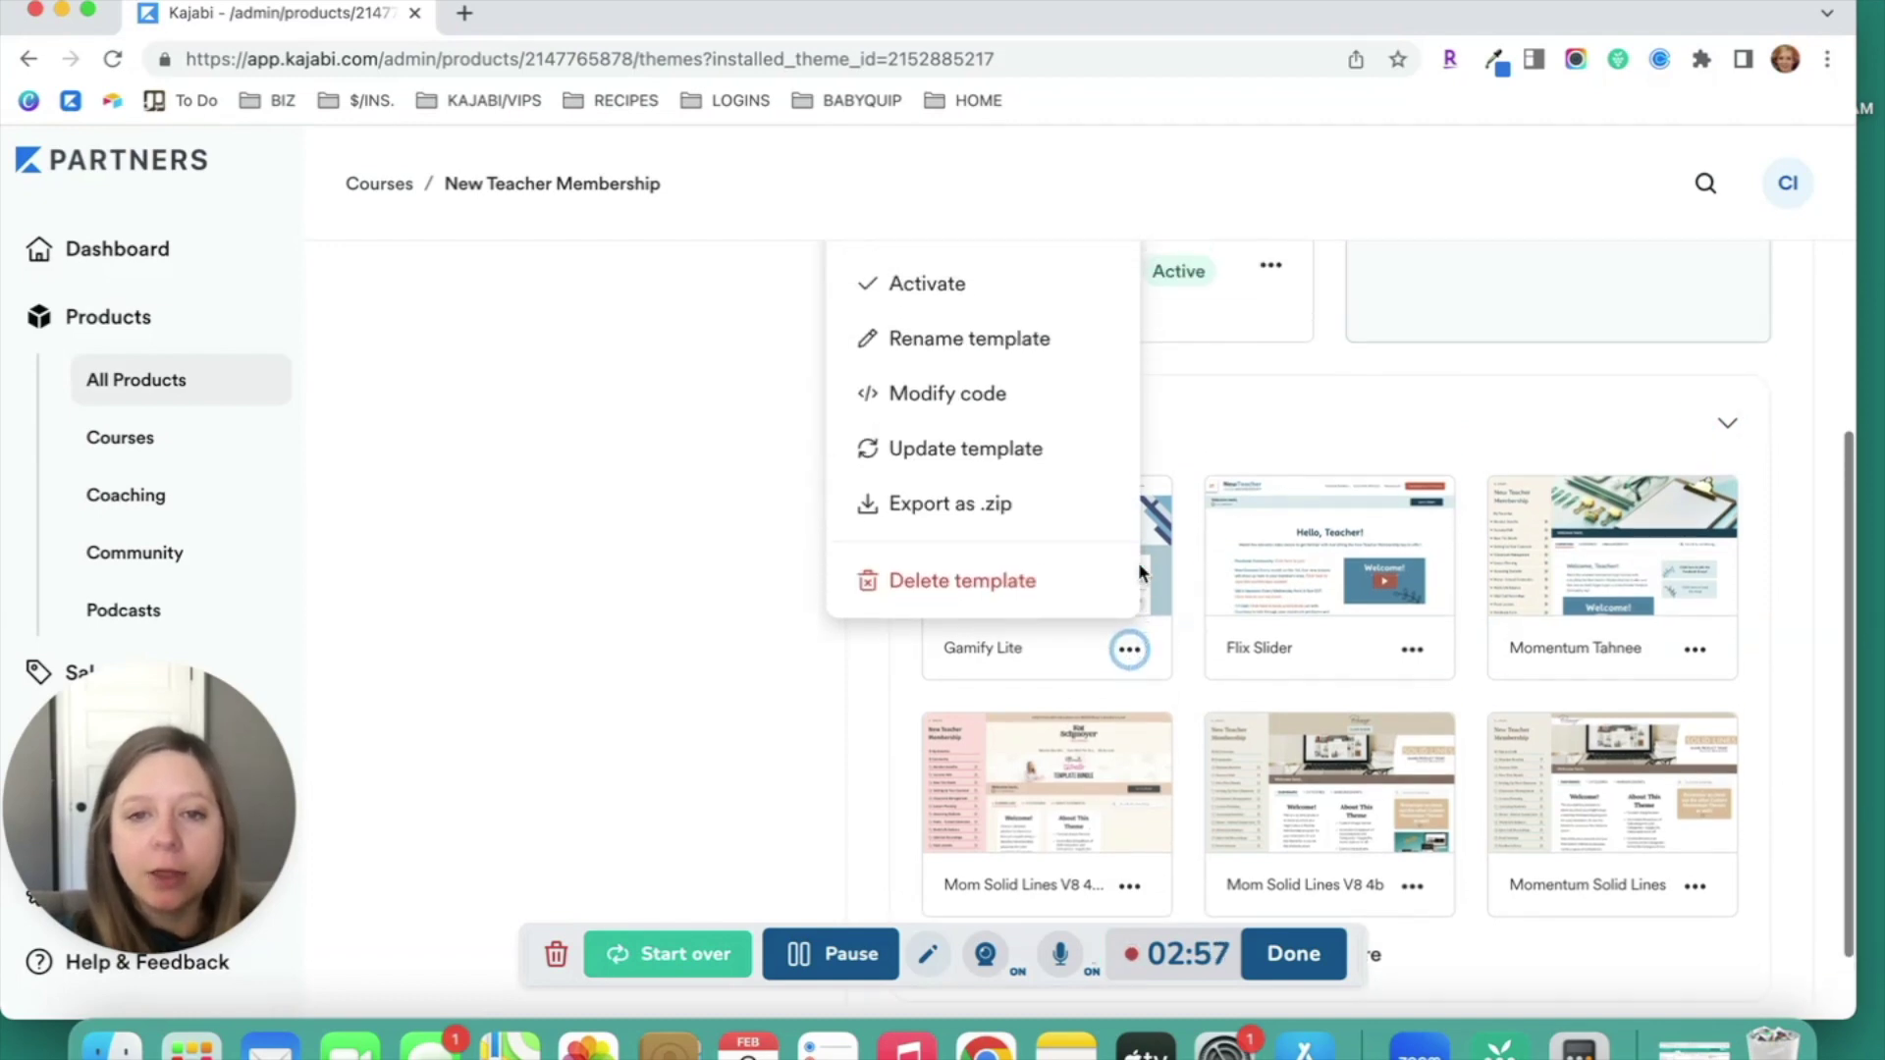
pyautogui.scroll(1, 1089, 511)
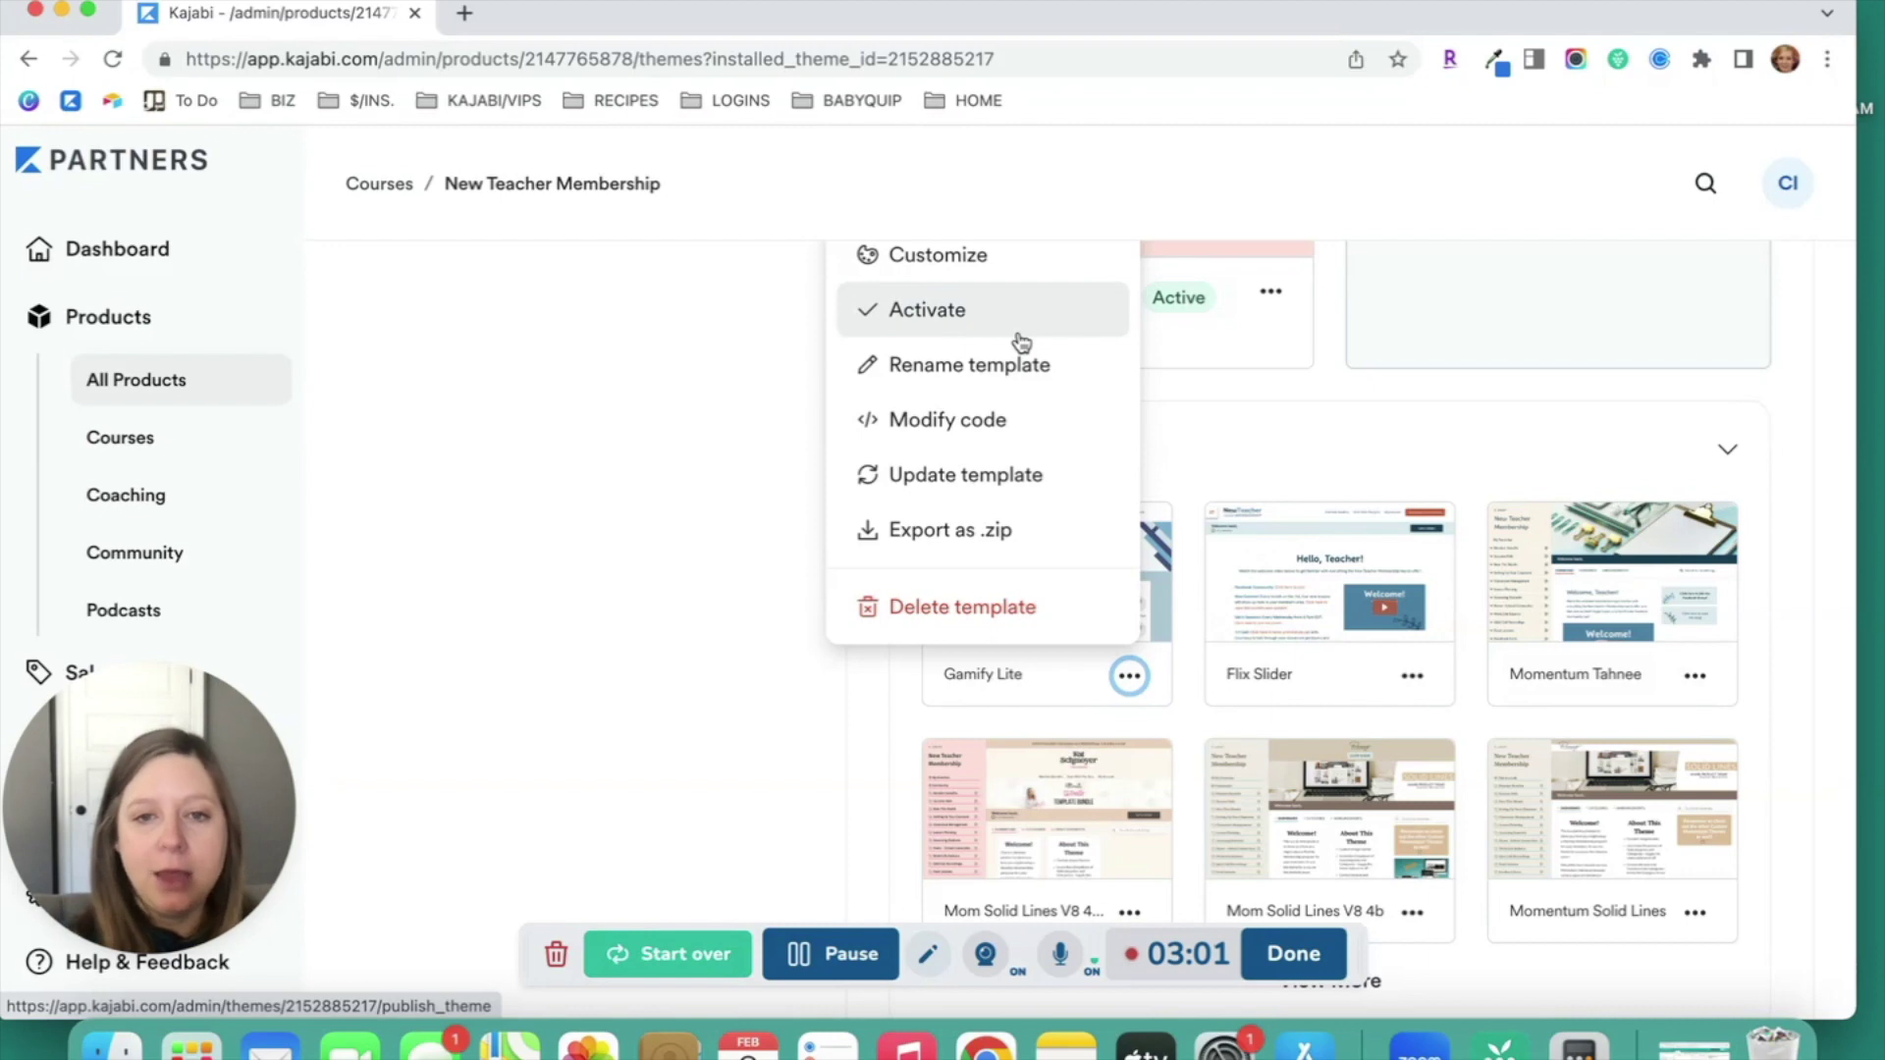
pyautogui.click(746, 480)
# Open the Gamify Lite template in the page editor
pyautogui.scroll(-1, 745, 481)
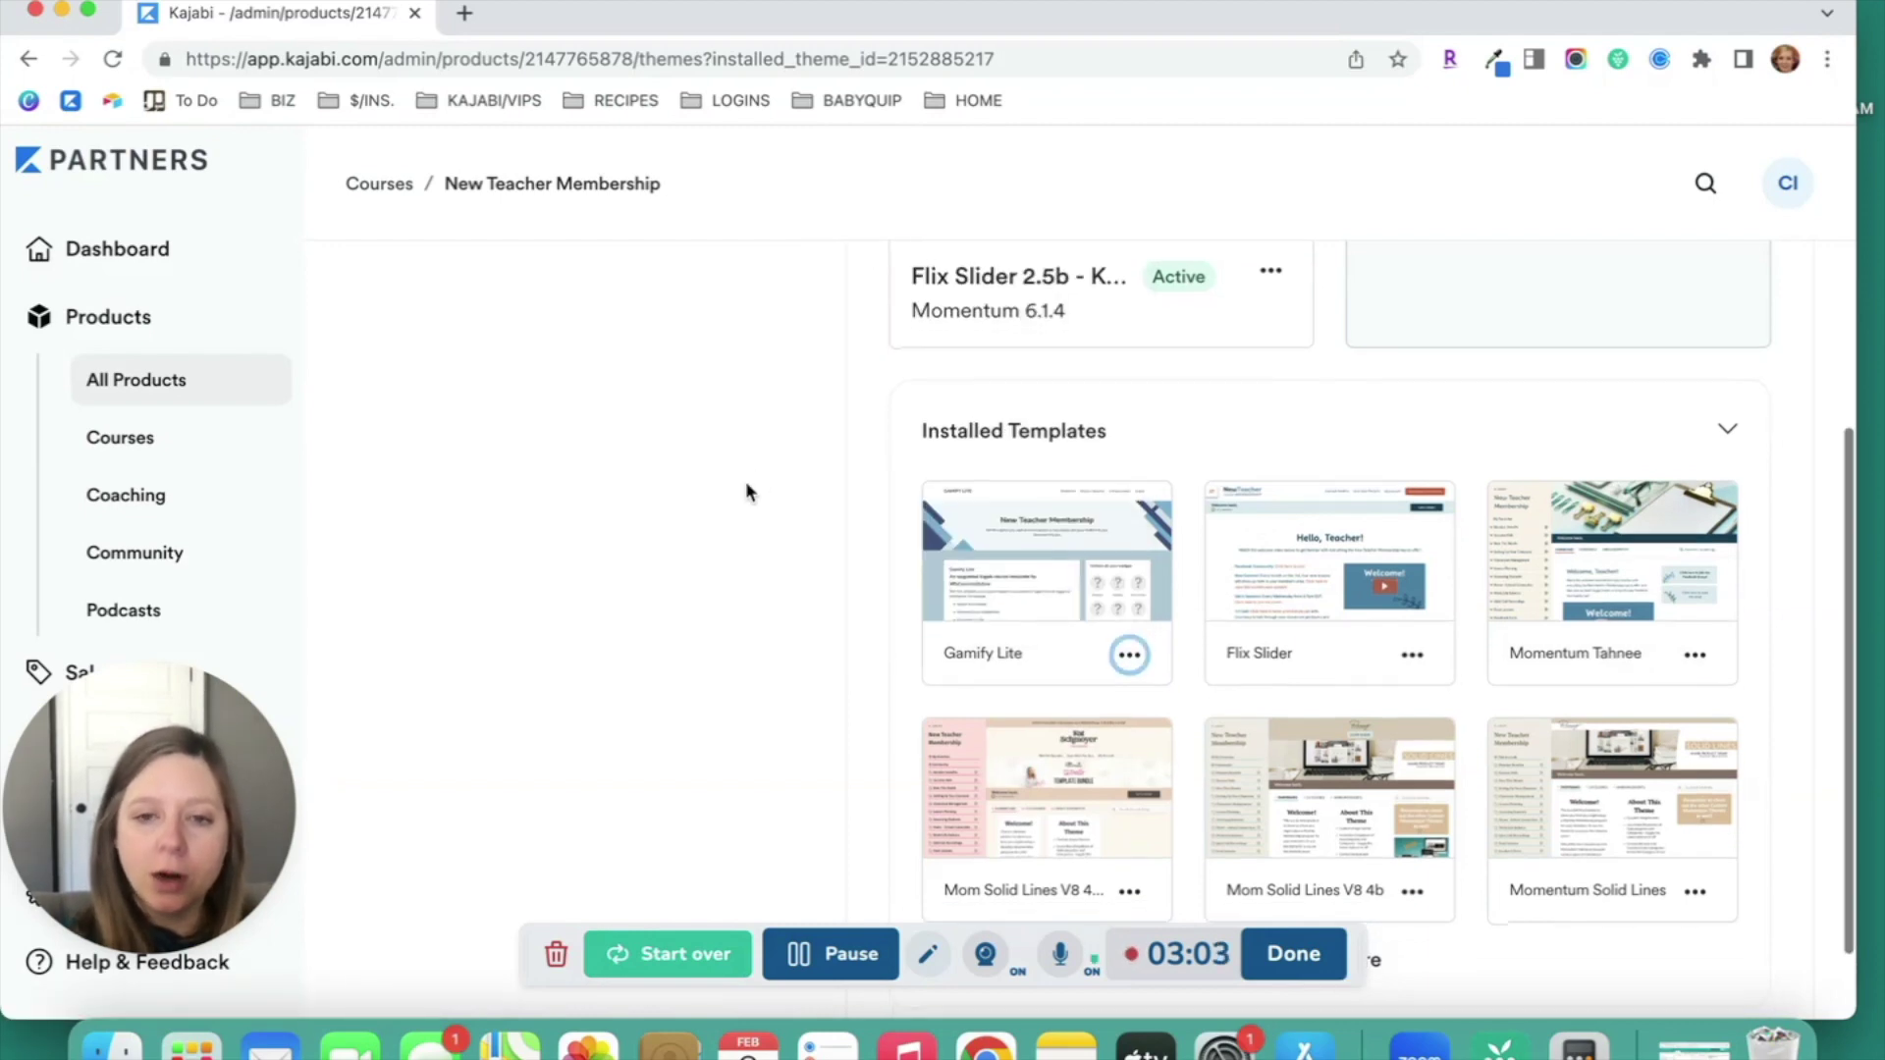
pyautogui.scroll(-1, 745, 481)
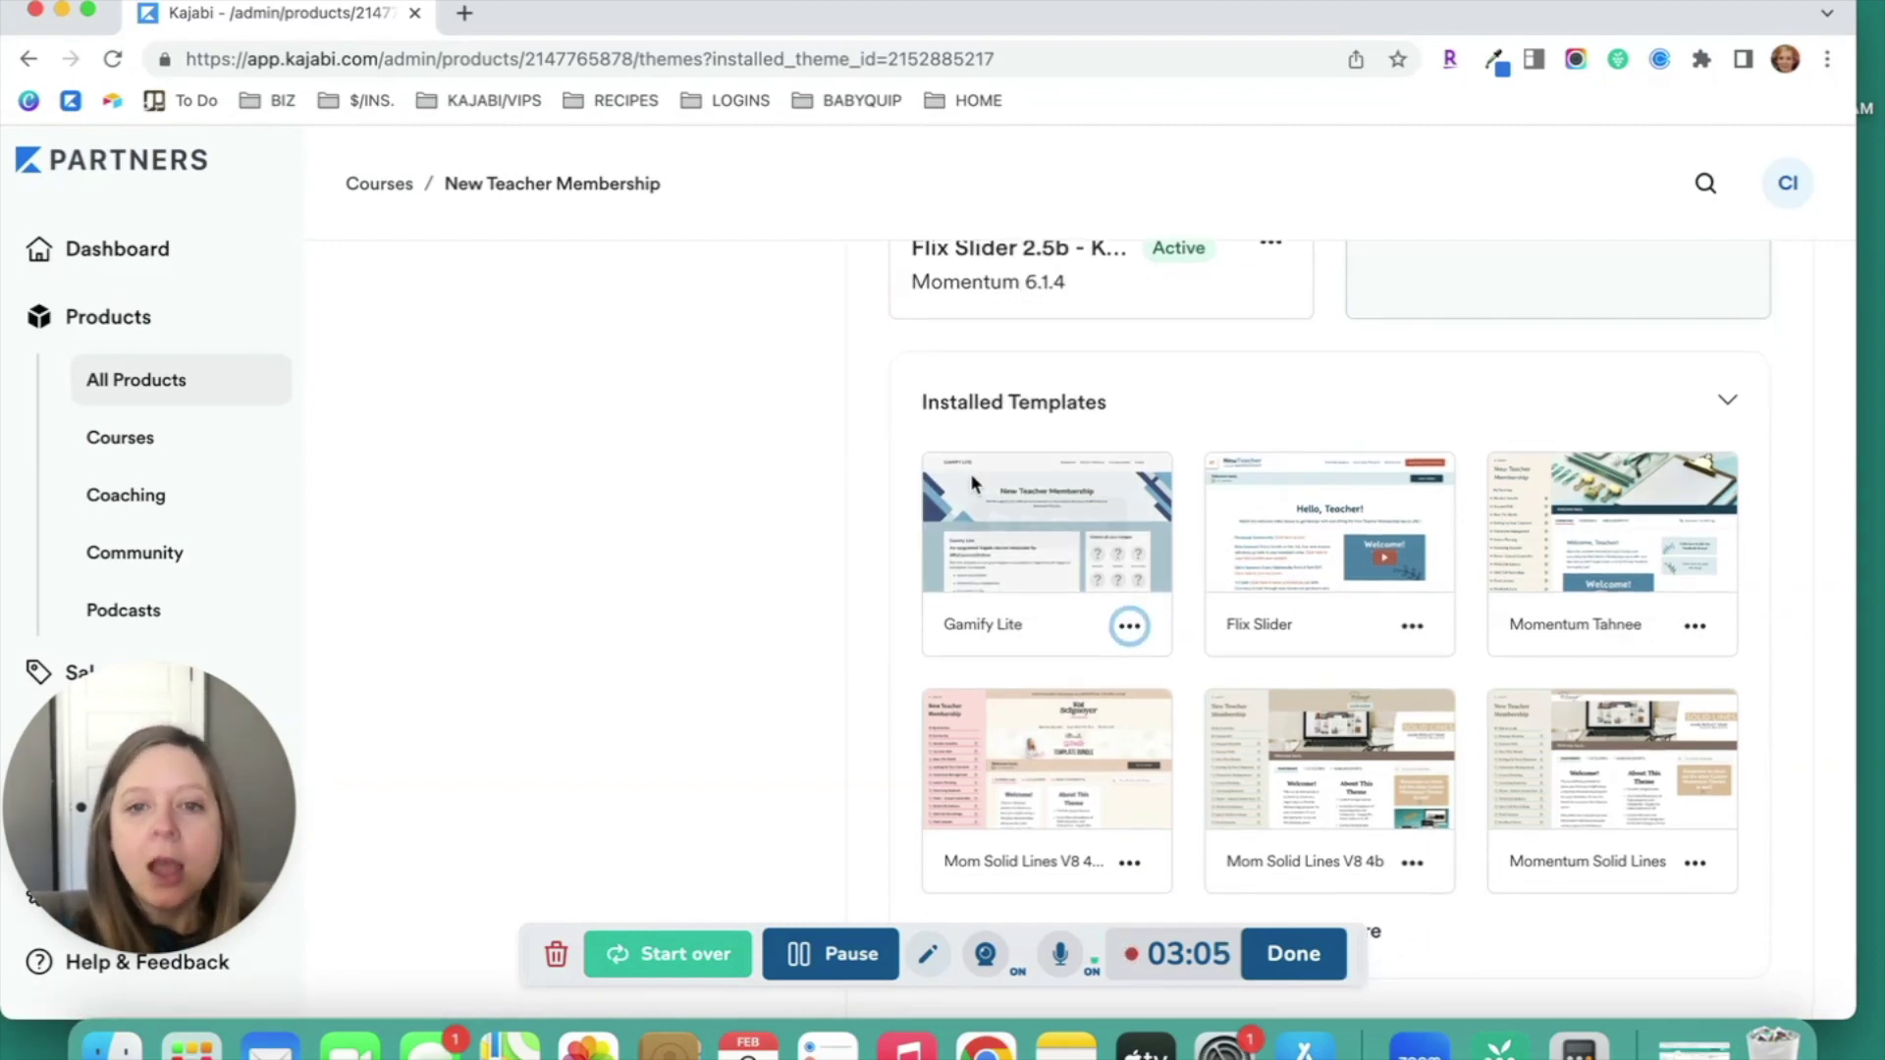
pyautogui.click(1070, 538)
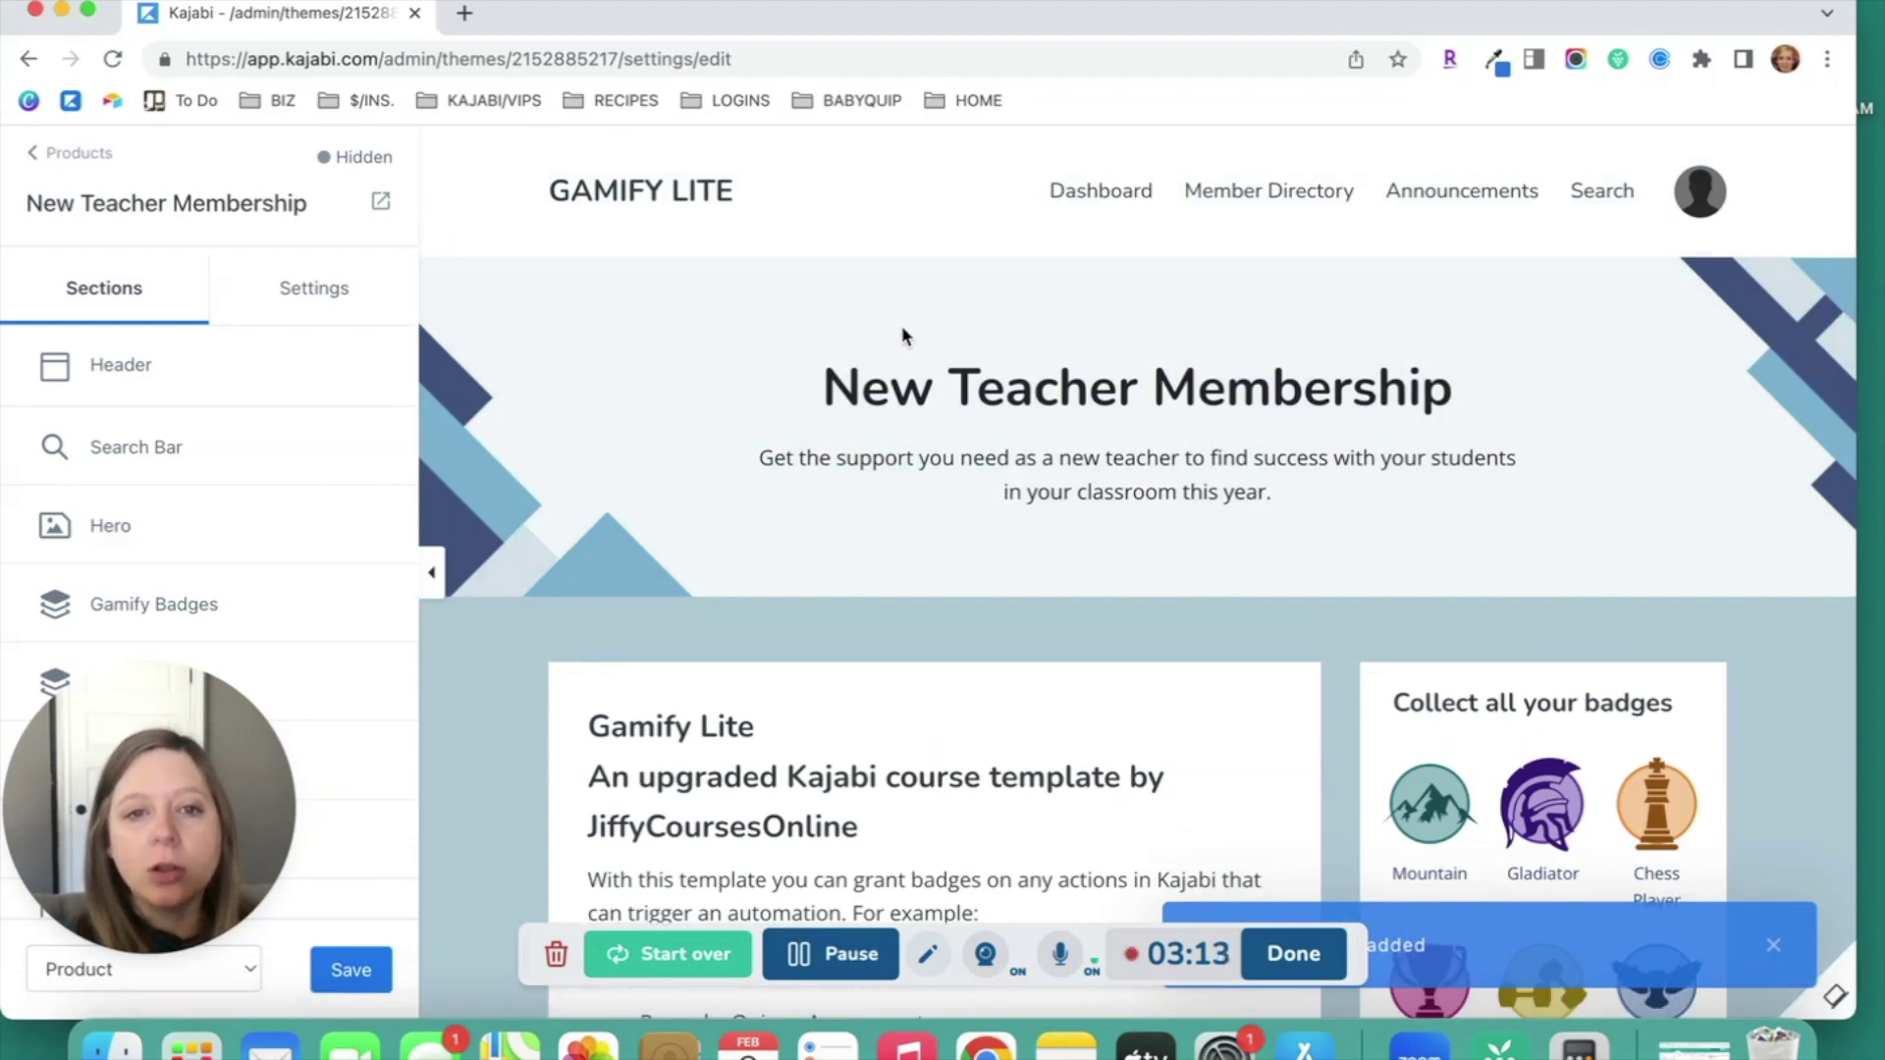
# Scroll the Gamify Lite preview to see its intro, how-to-use steps and six-badge panel
pyautogui.scroll(-3, 901, 333)
pyautogui.scroll(-2, 901, 336)
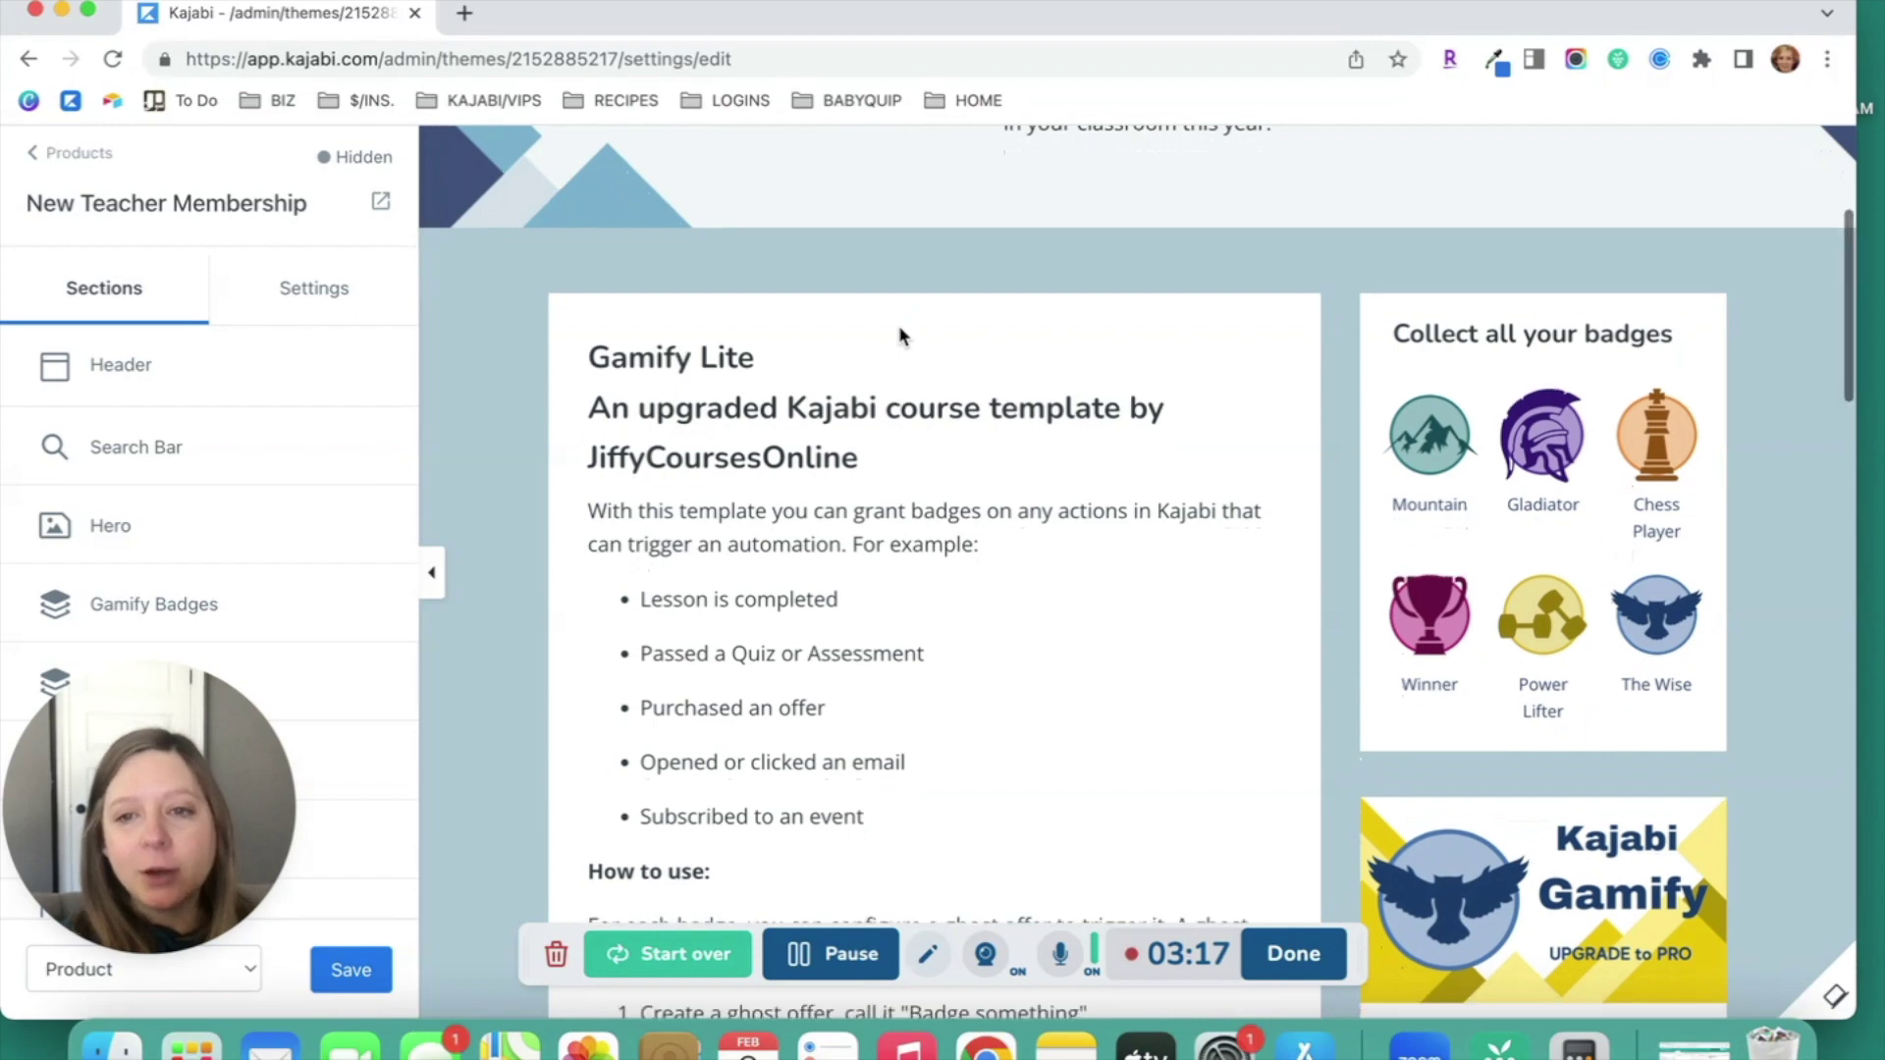
pyautogui.scroll(-2, 898, 326)
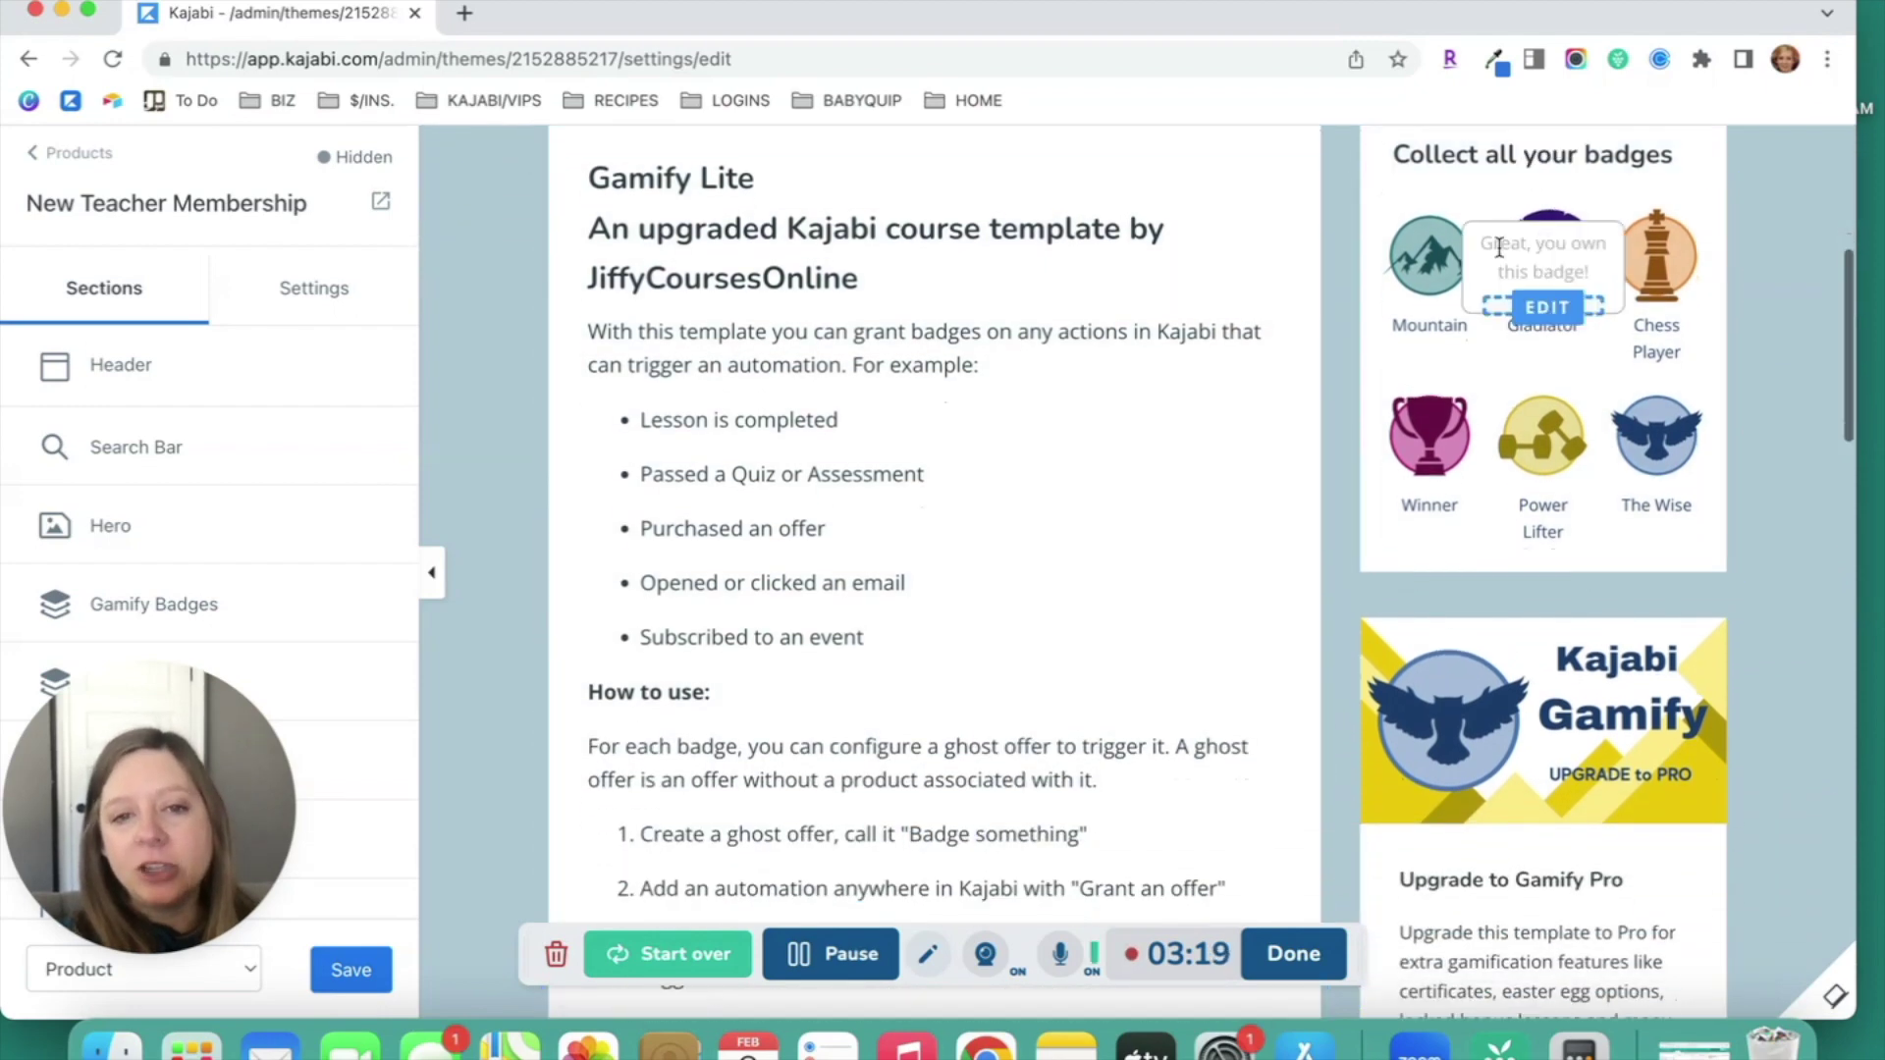
pyautogui.scroll(3, 1394, 289)
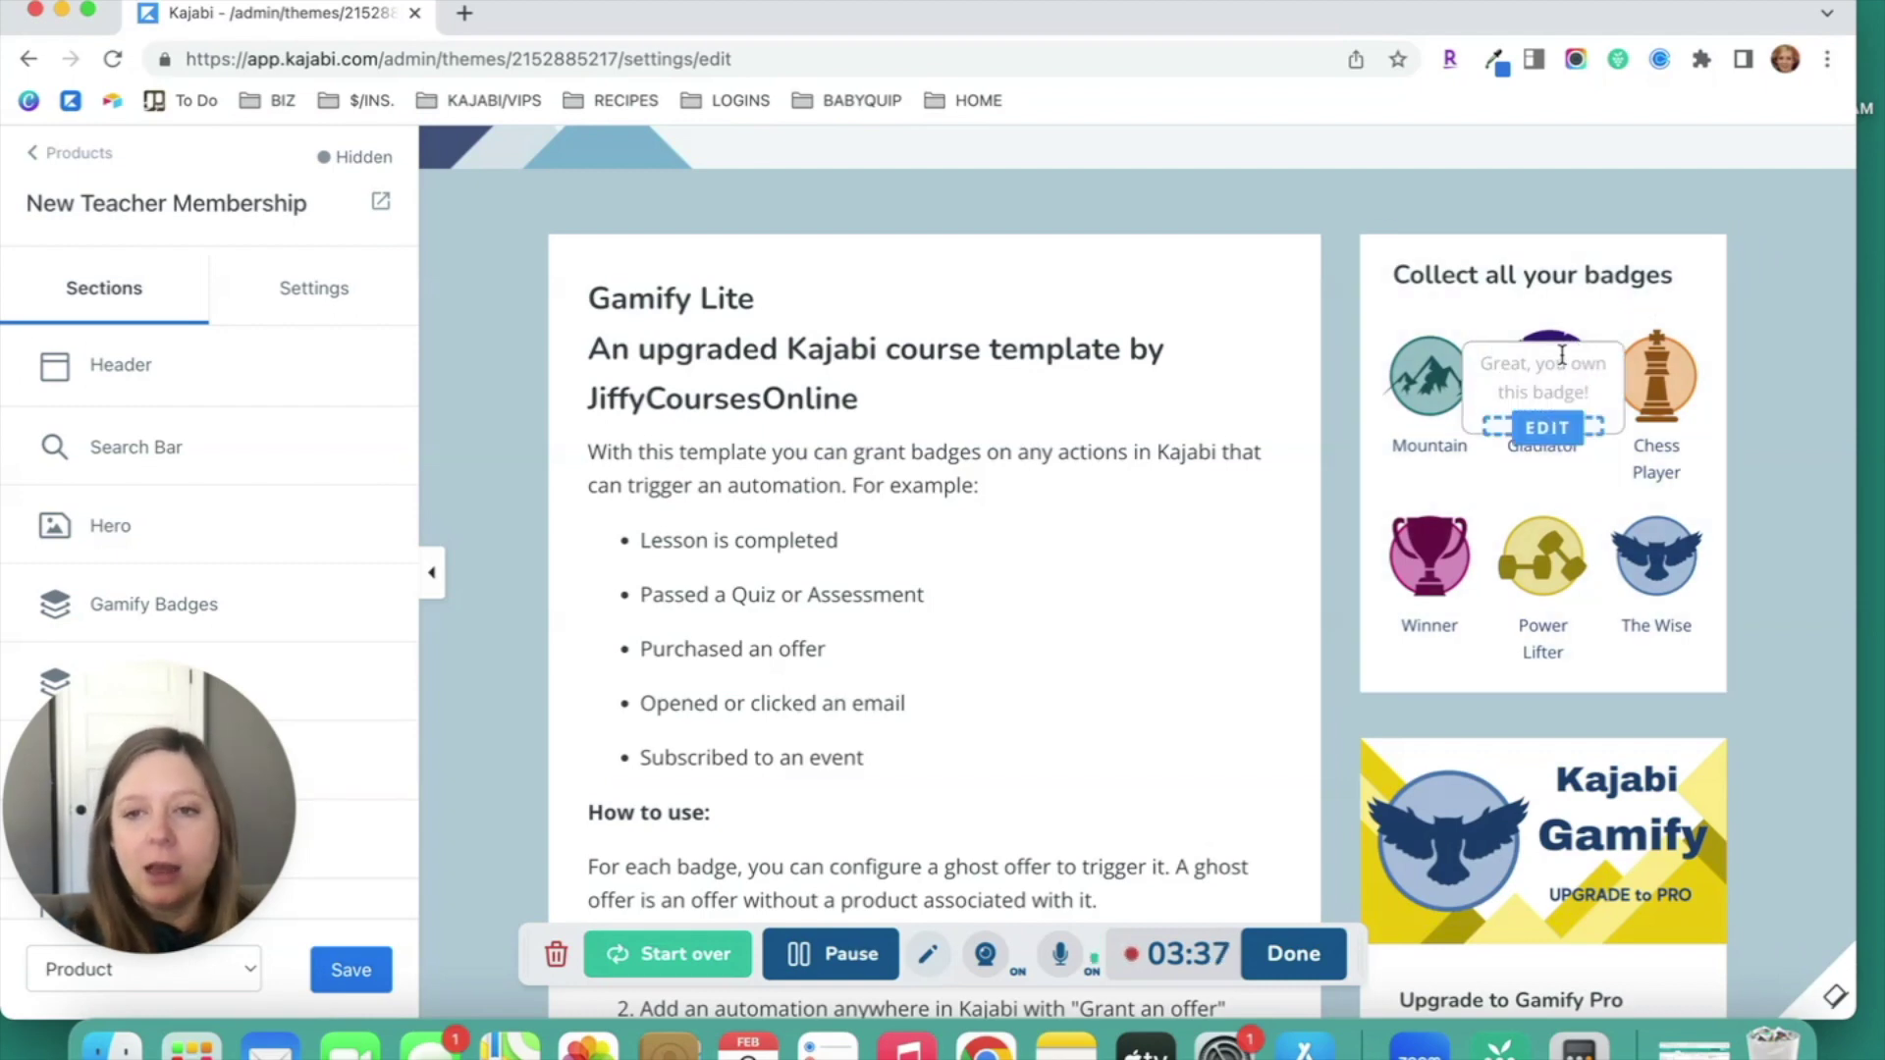
pyautogui.moveTo(1578, 536)
pyautogui.scroll(-1, 1547, 475)
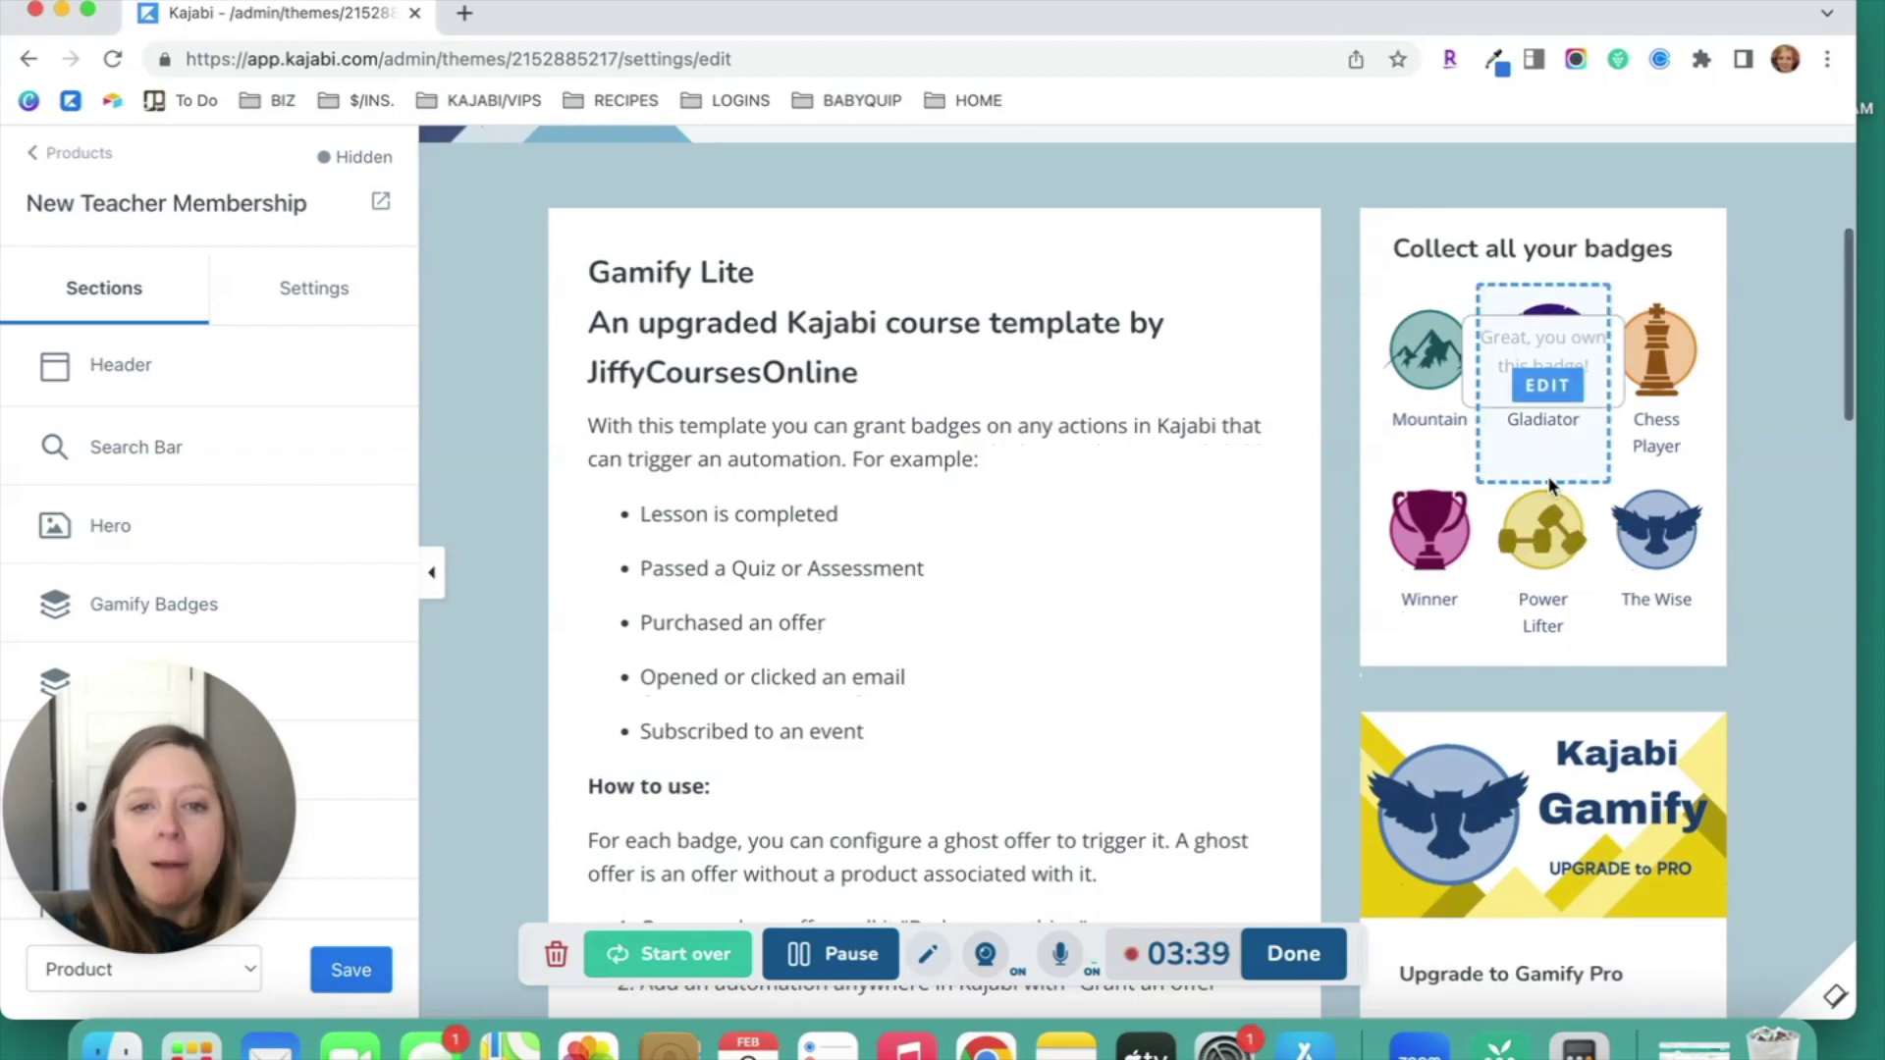
pyautogui.scroll(-1, 972, 393)
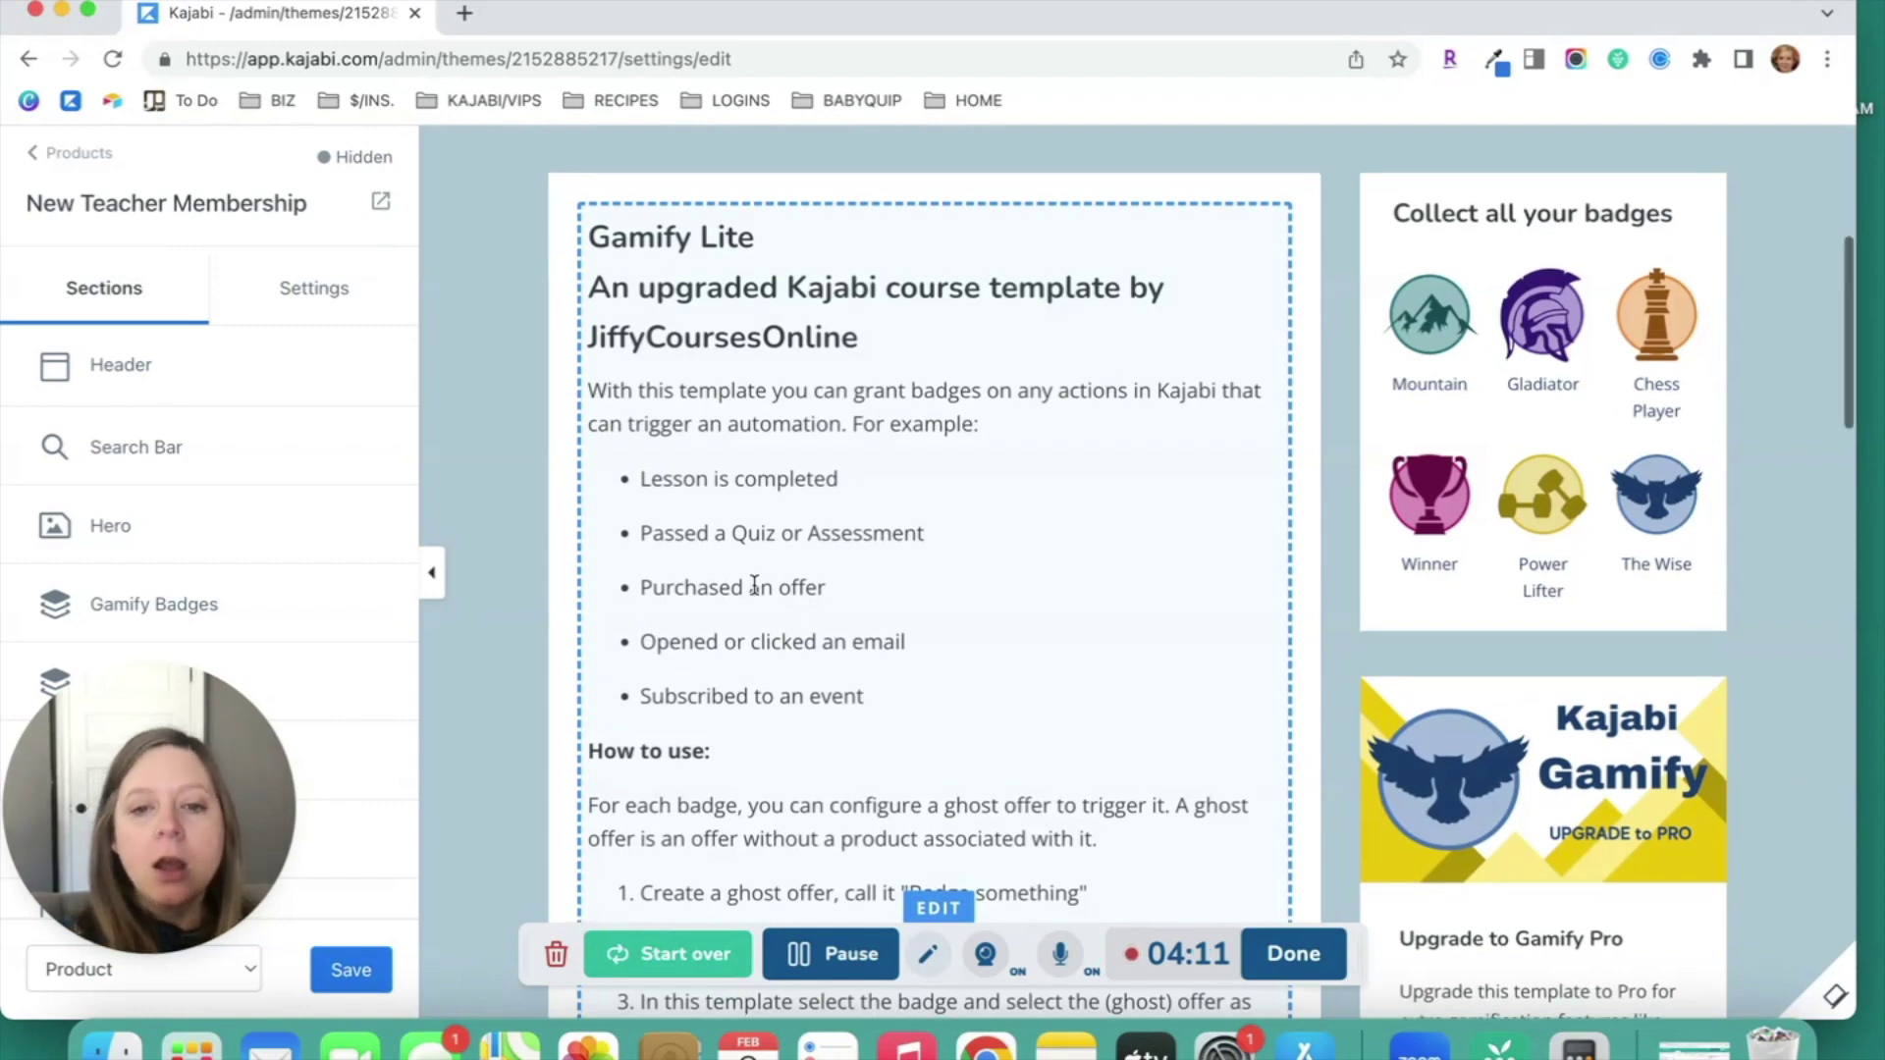
pyautogui.scroll(-3, 754, 586)
pyautogui.scroll(3, 754, 586)
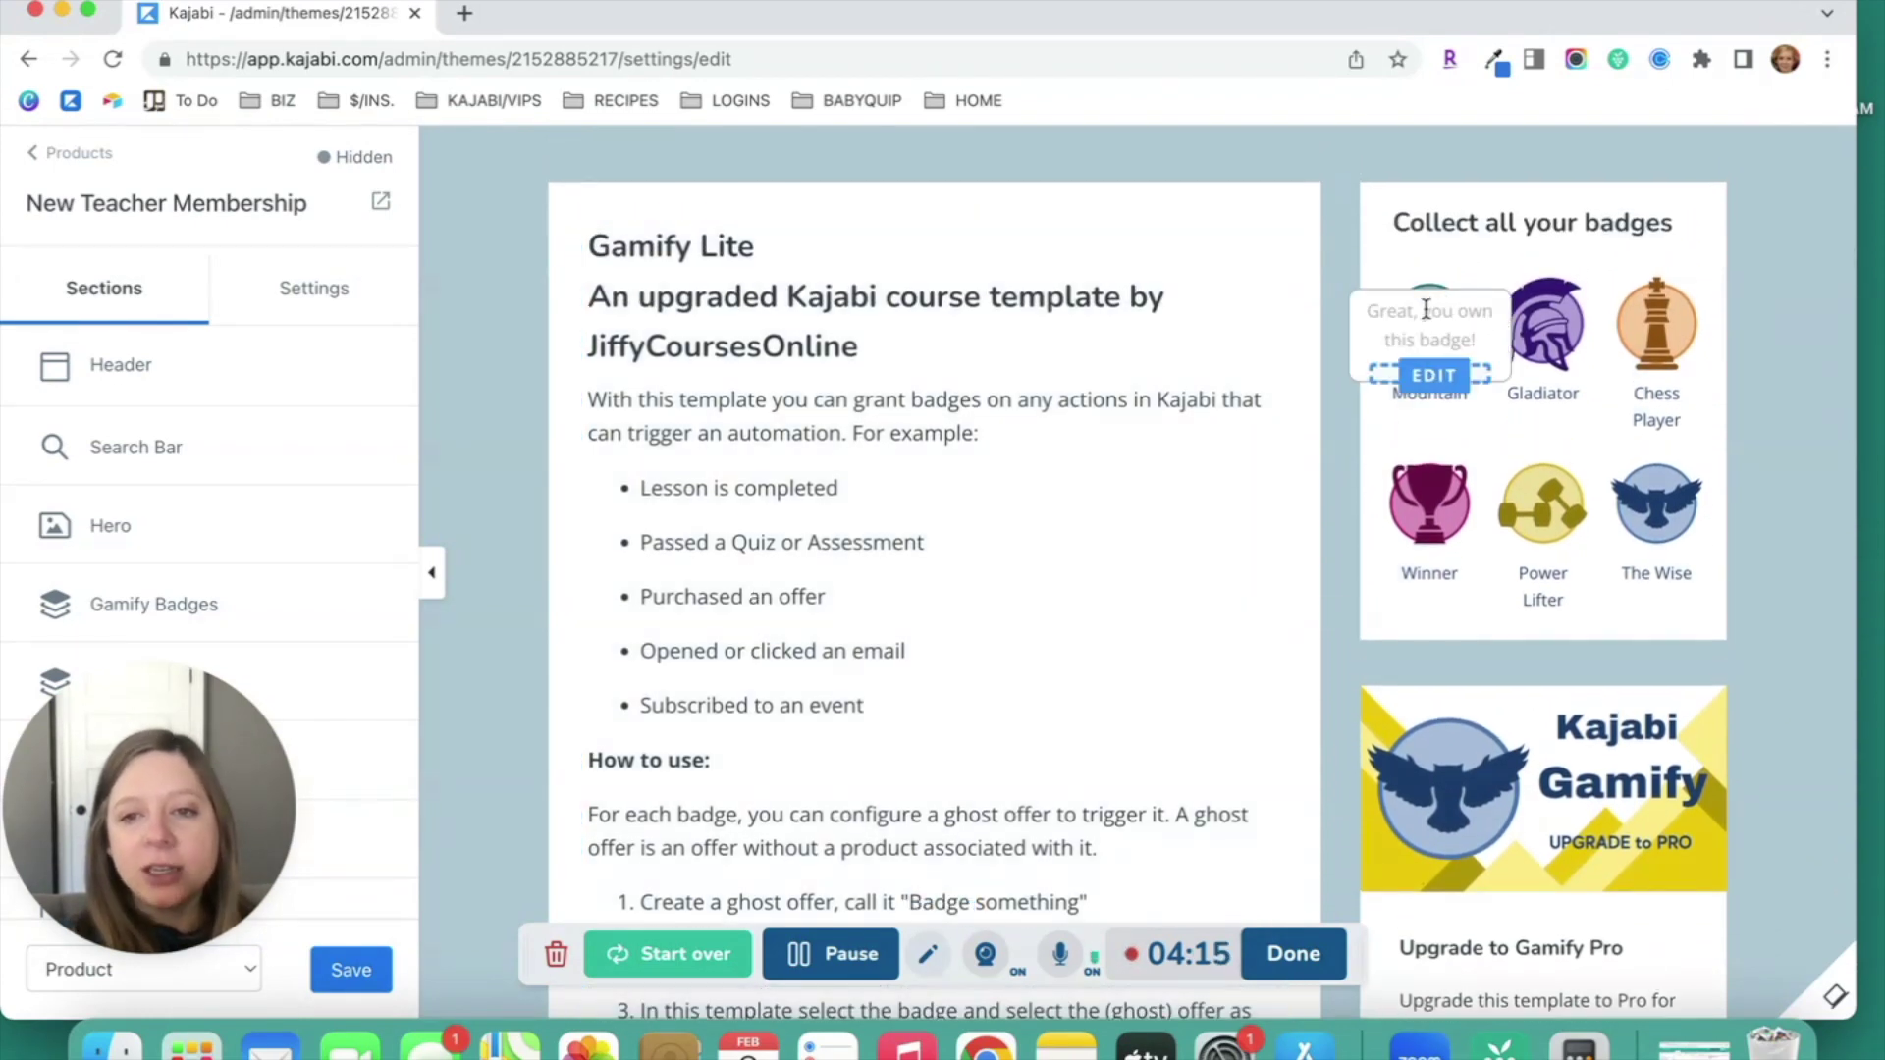
pyautogui.scroll(-1, 1431, 294)
pyautogui.scroll(-2, 1117, 496)
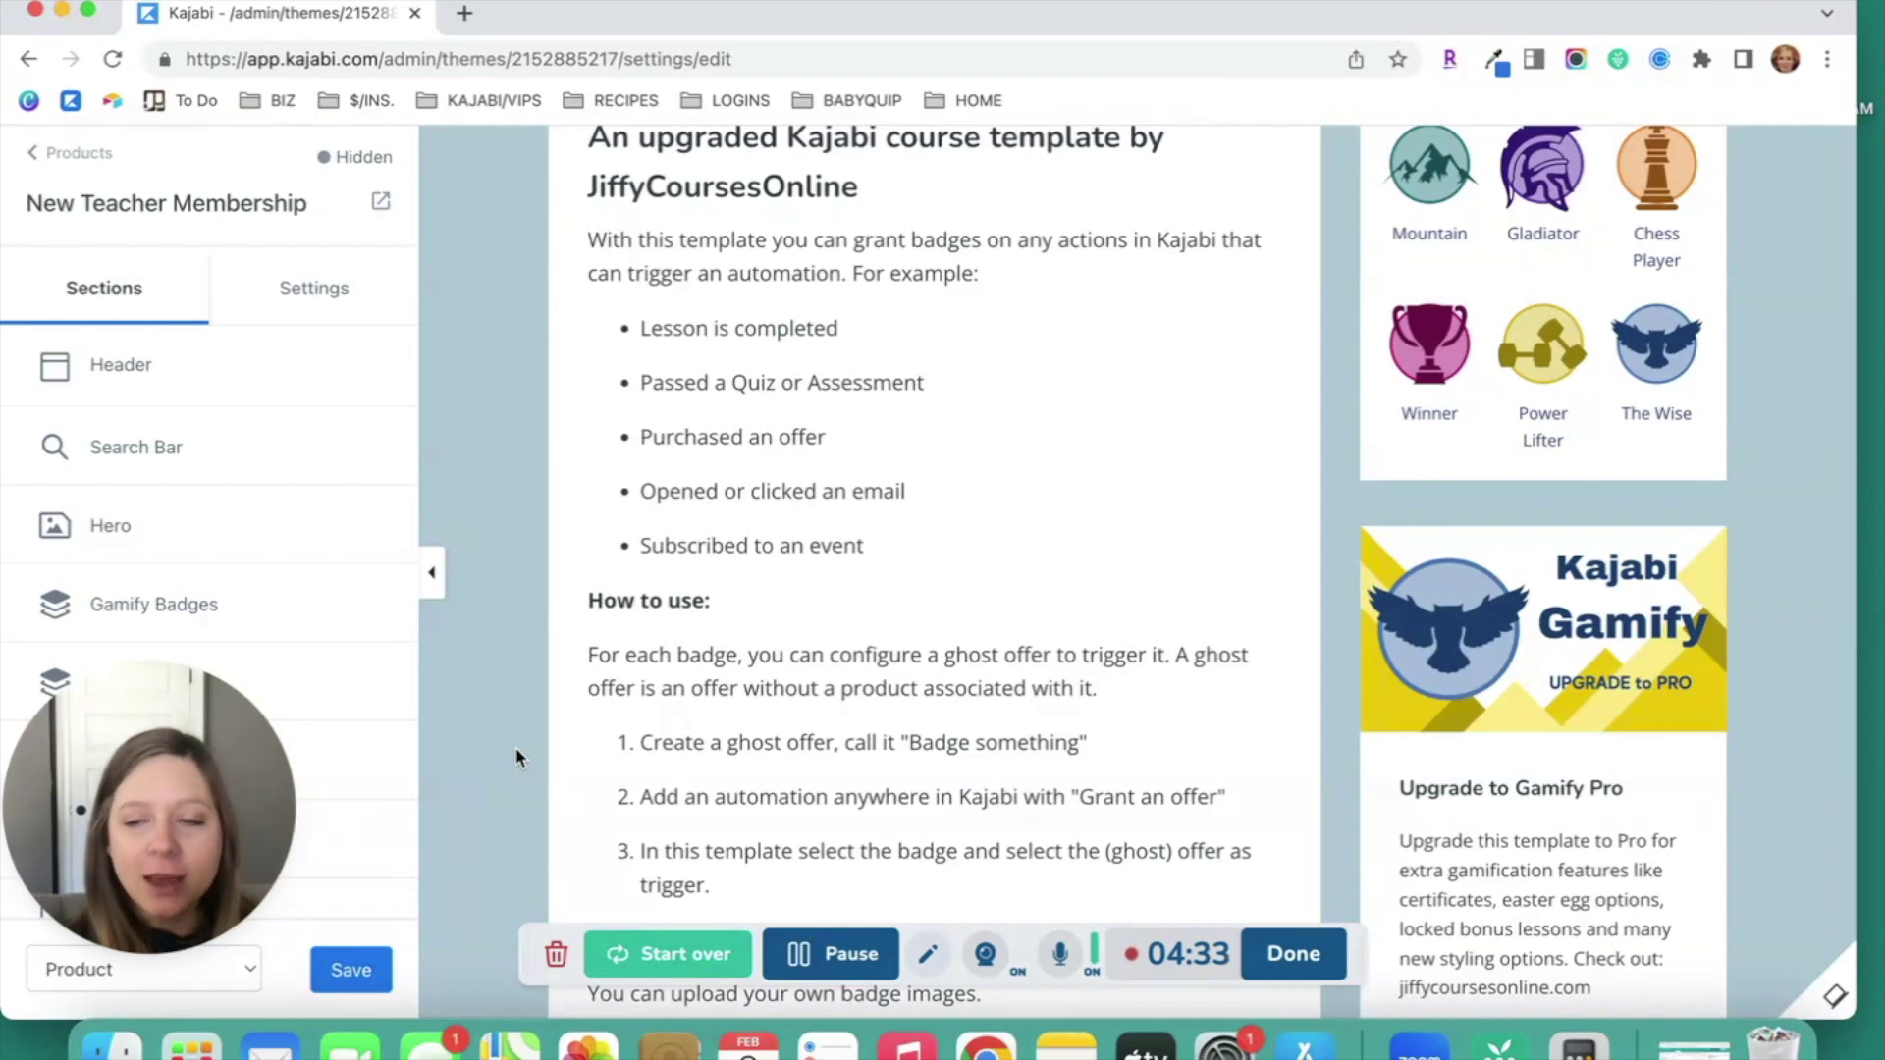
pyautogui.scroll(3, 518, 757)
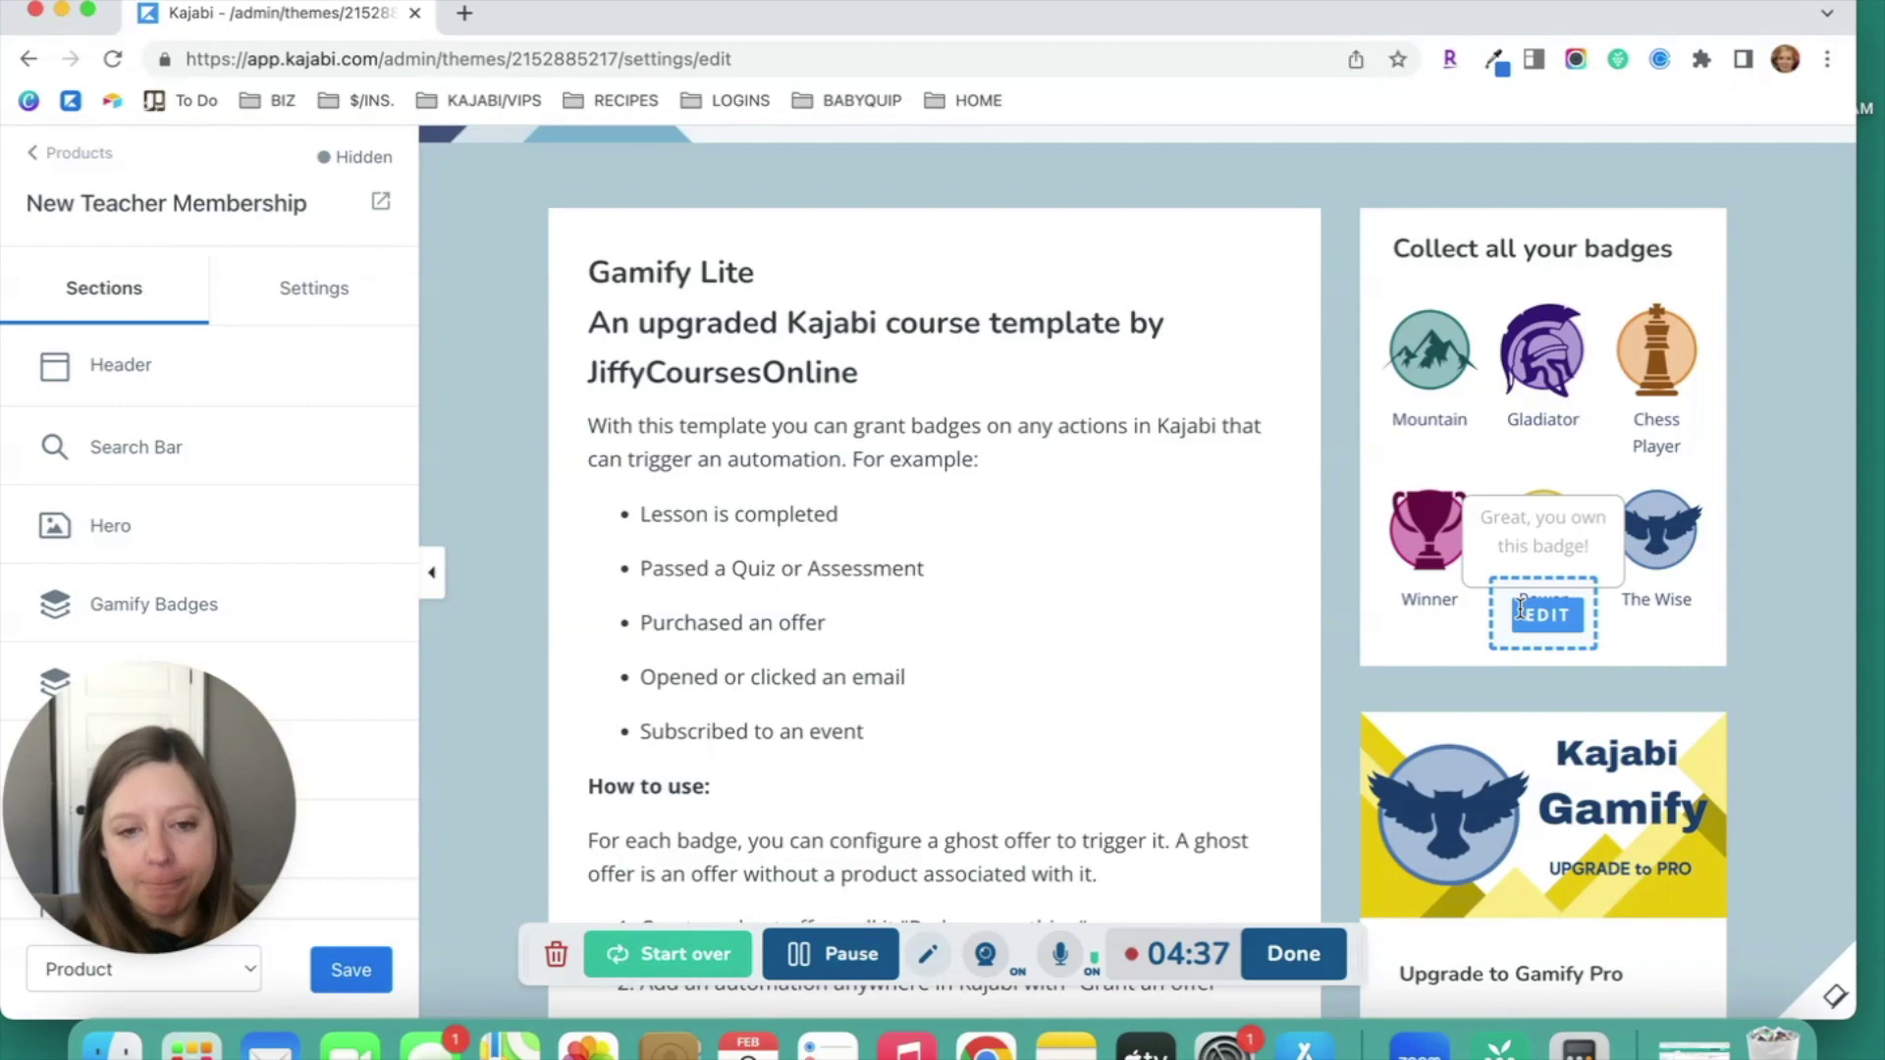
# Open the 'Collect all your badges' section settings, then return to the sections list
pyautogui.scroll(1, 1494, 602)
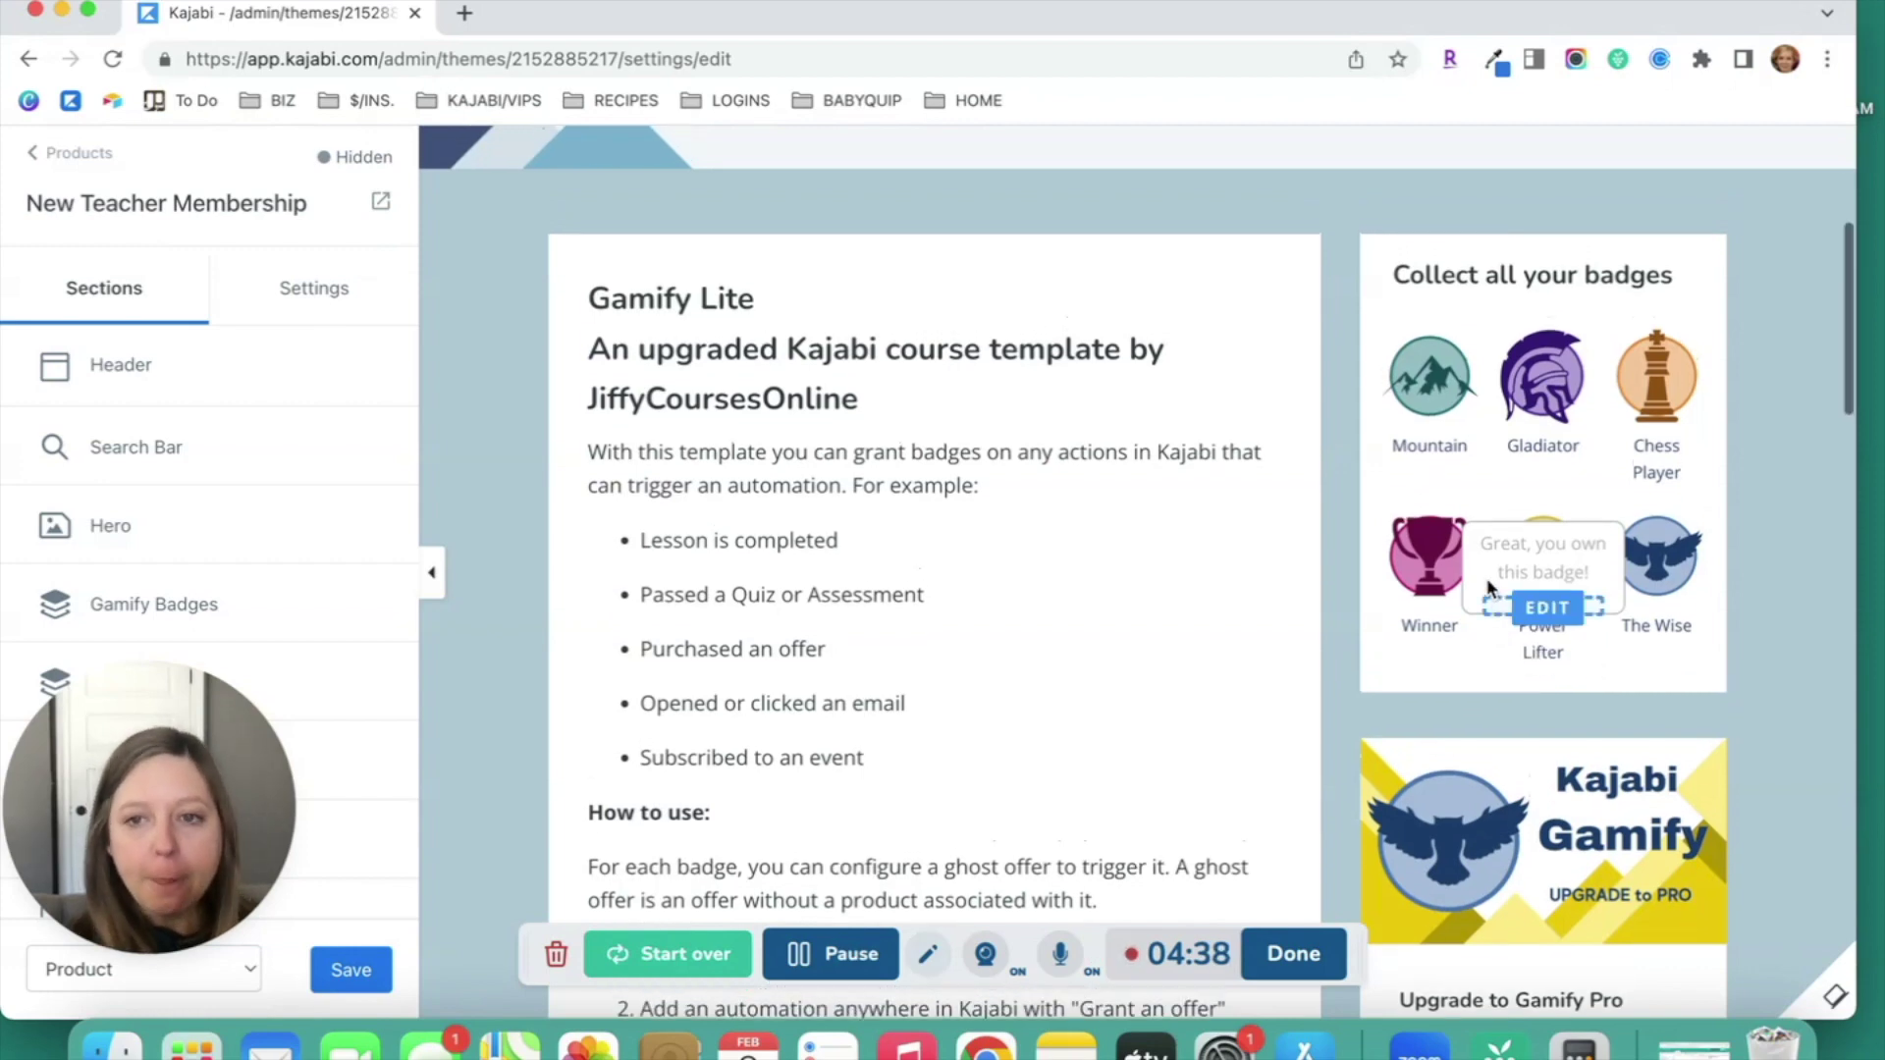
pyautogui.click(1473, 273)
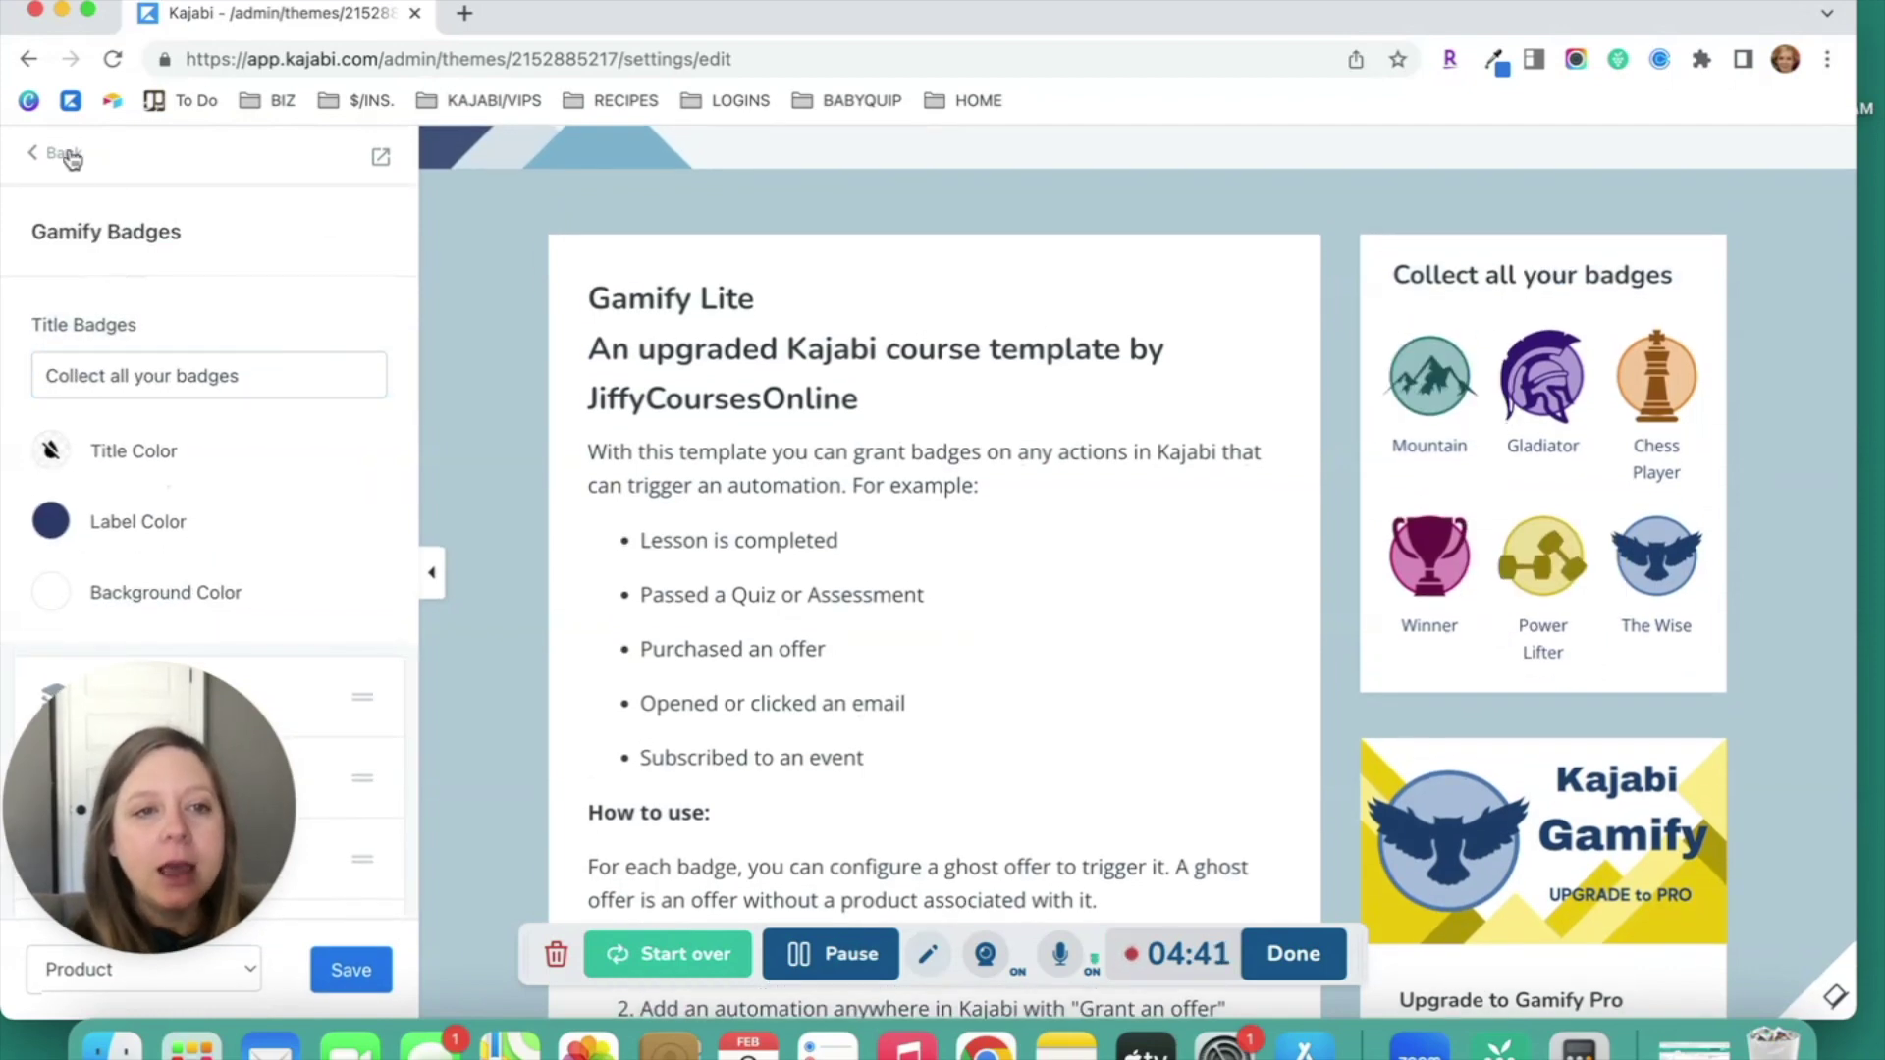
pyautogui.click(70, 157)
pyautogui.scroll(-1, 189, 368)
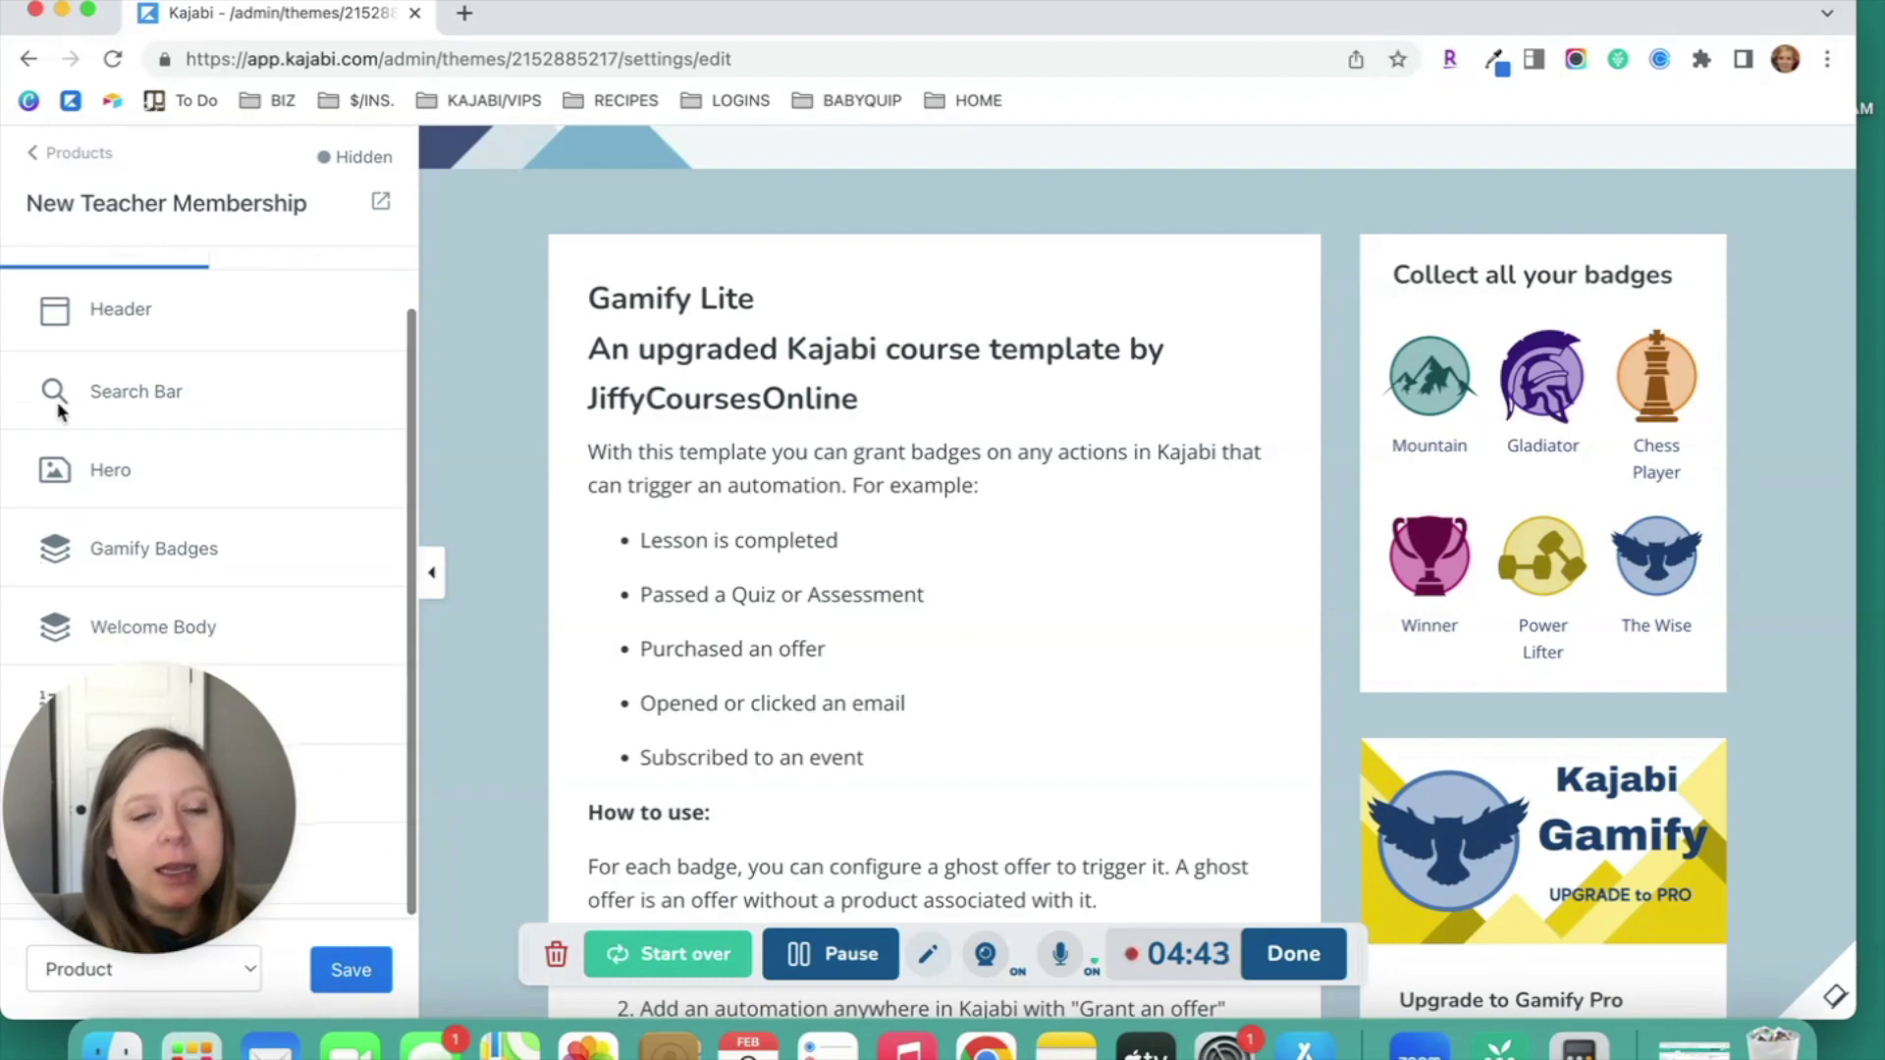
pyautogui.scroll(1, 92, 308)
pyautogui.scroll(-1, 186, 391)
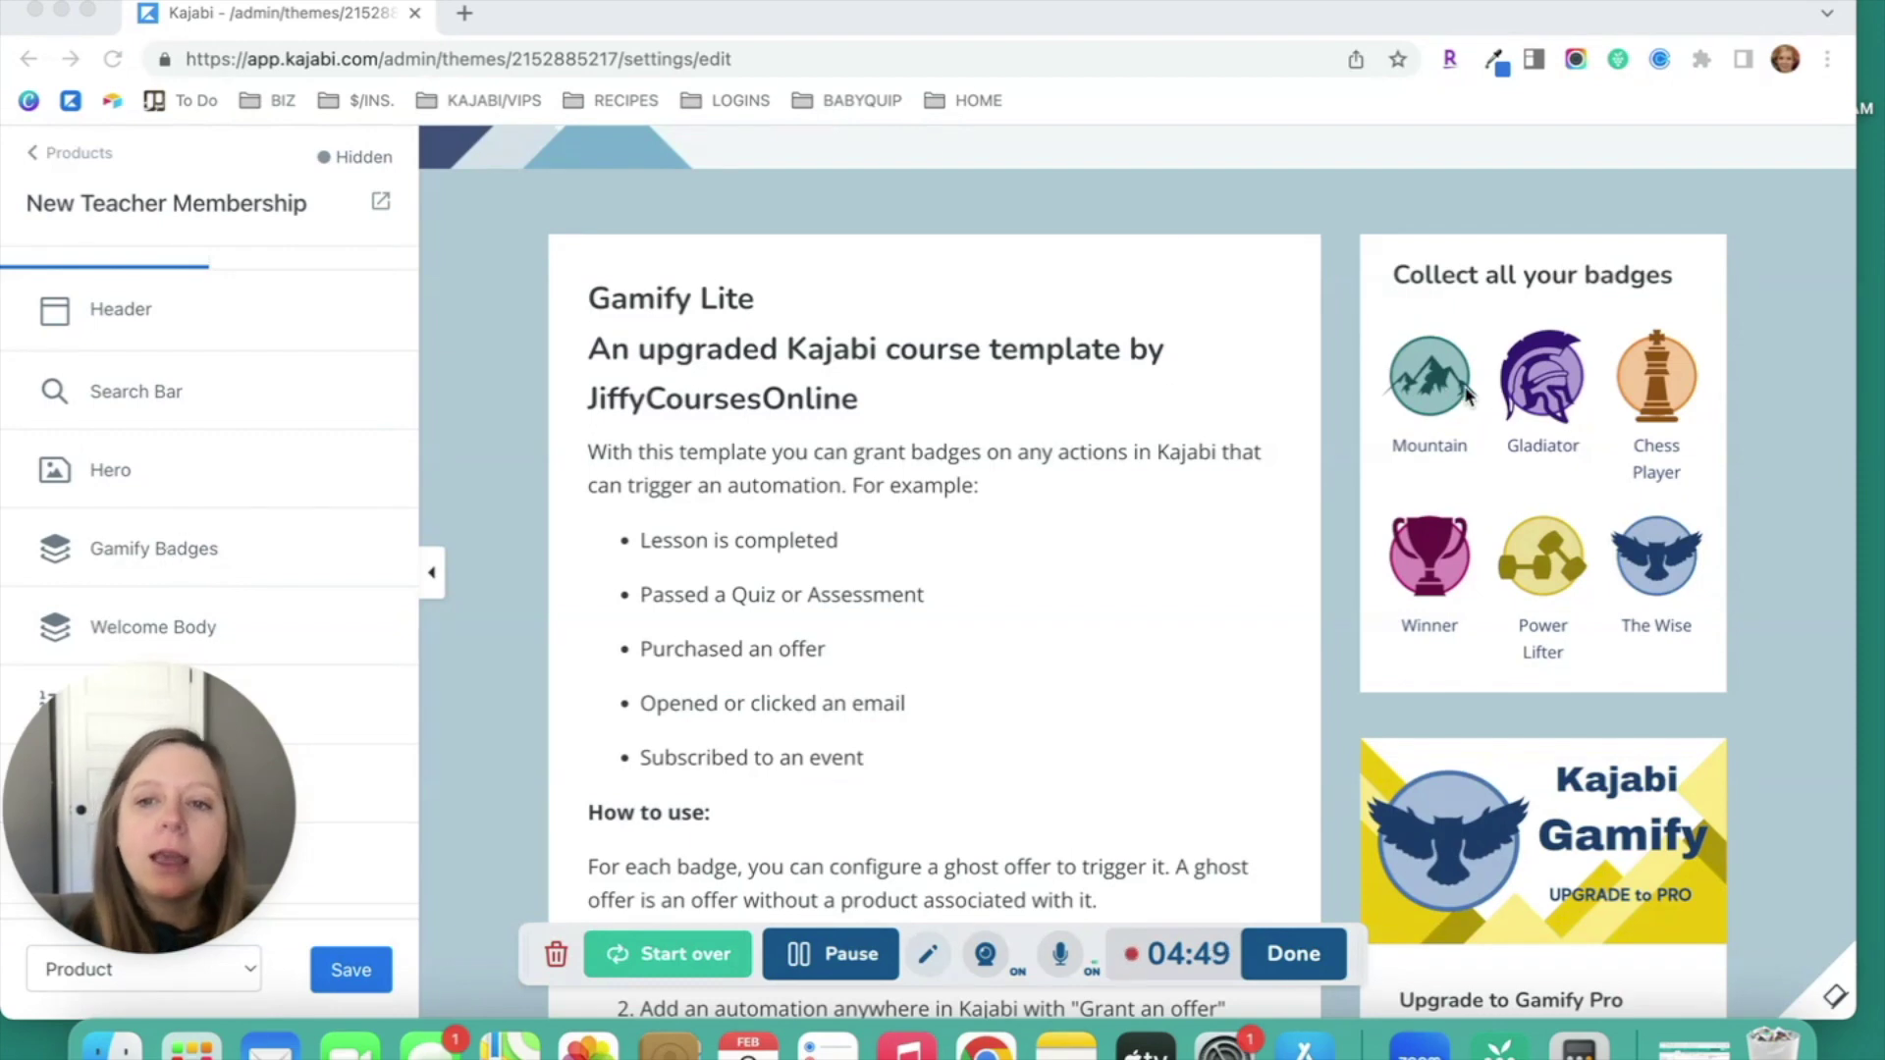
# Open the Gladiator badge's settings and review its trigger offer, owned-test option, label and image
pyautogui.click(1554, 408)
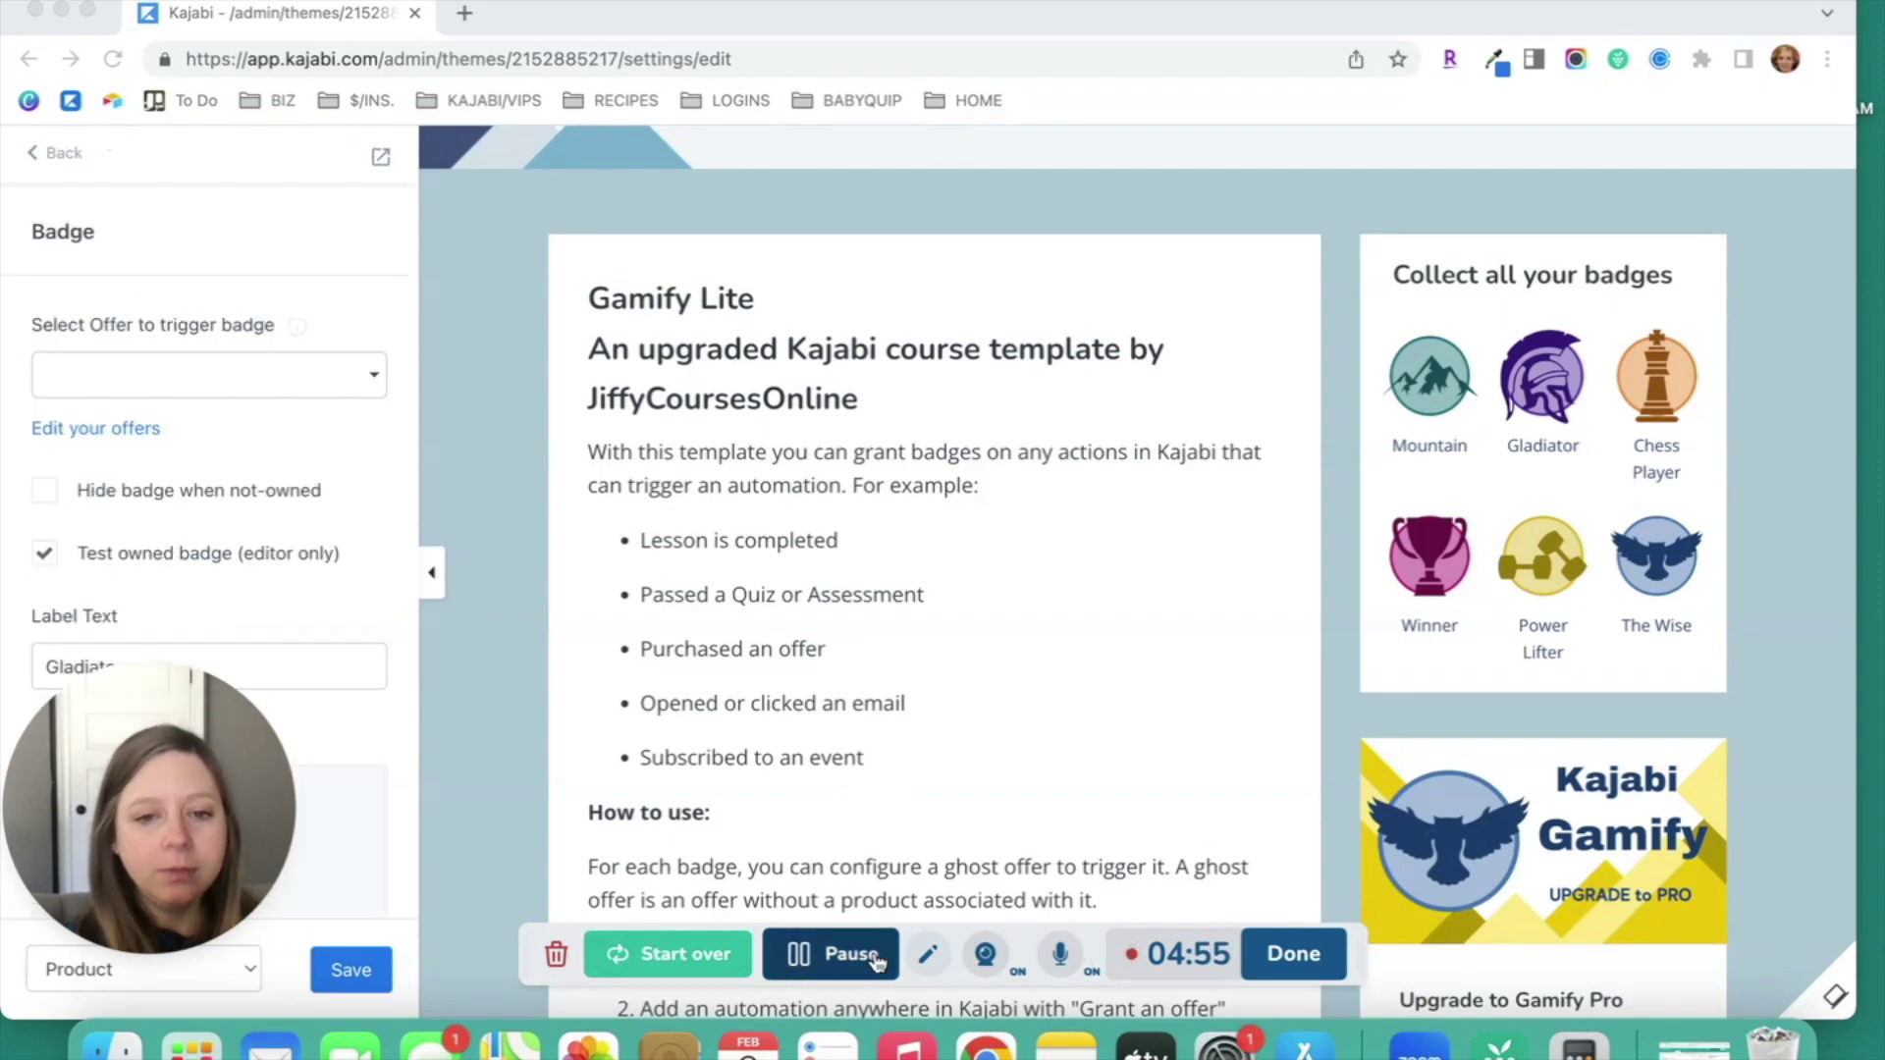
pyautogui.scroll(-1, 309, 340)
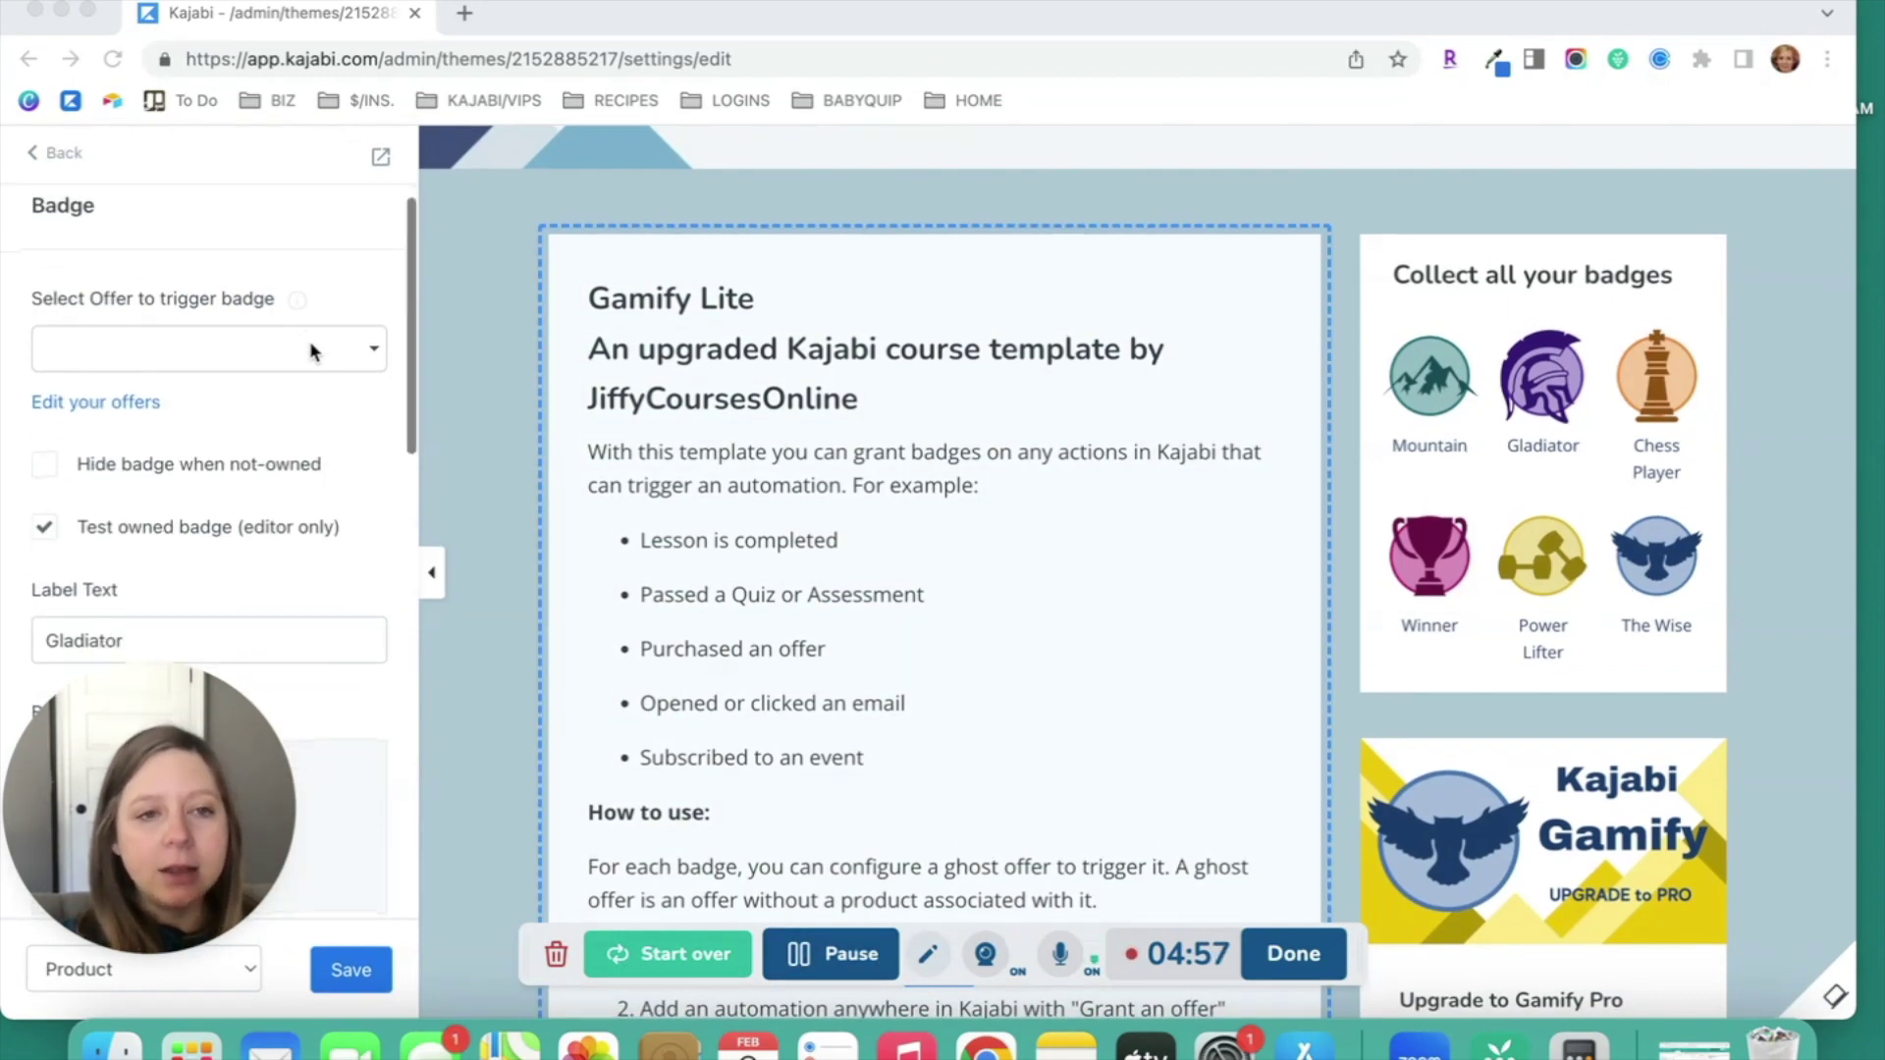
pyautogui.scroll(1, 309, 339)
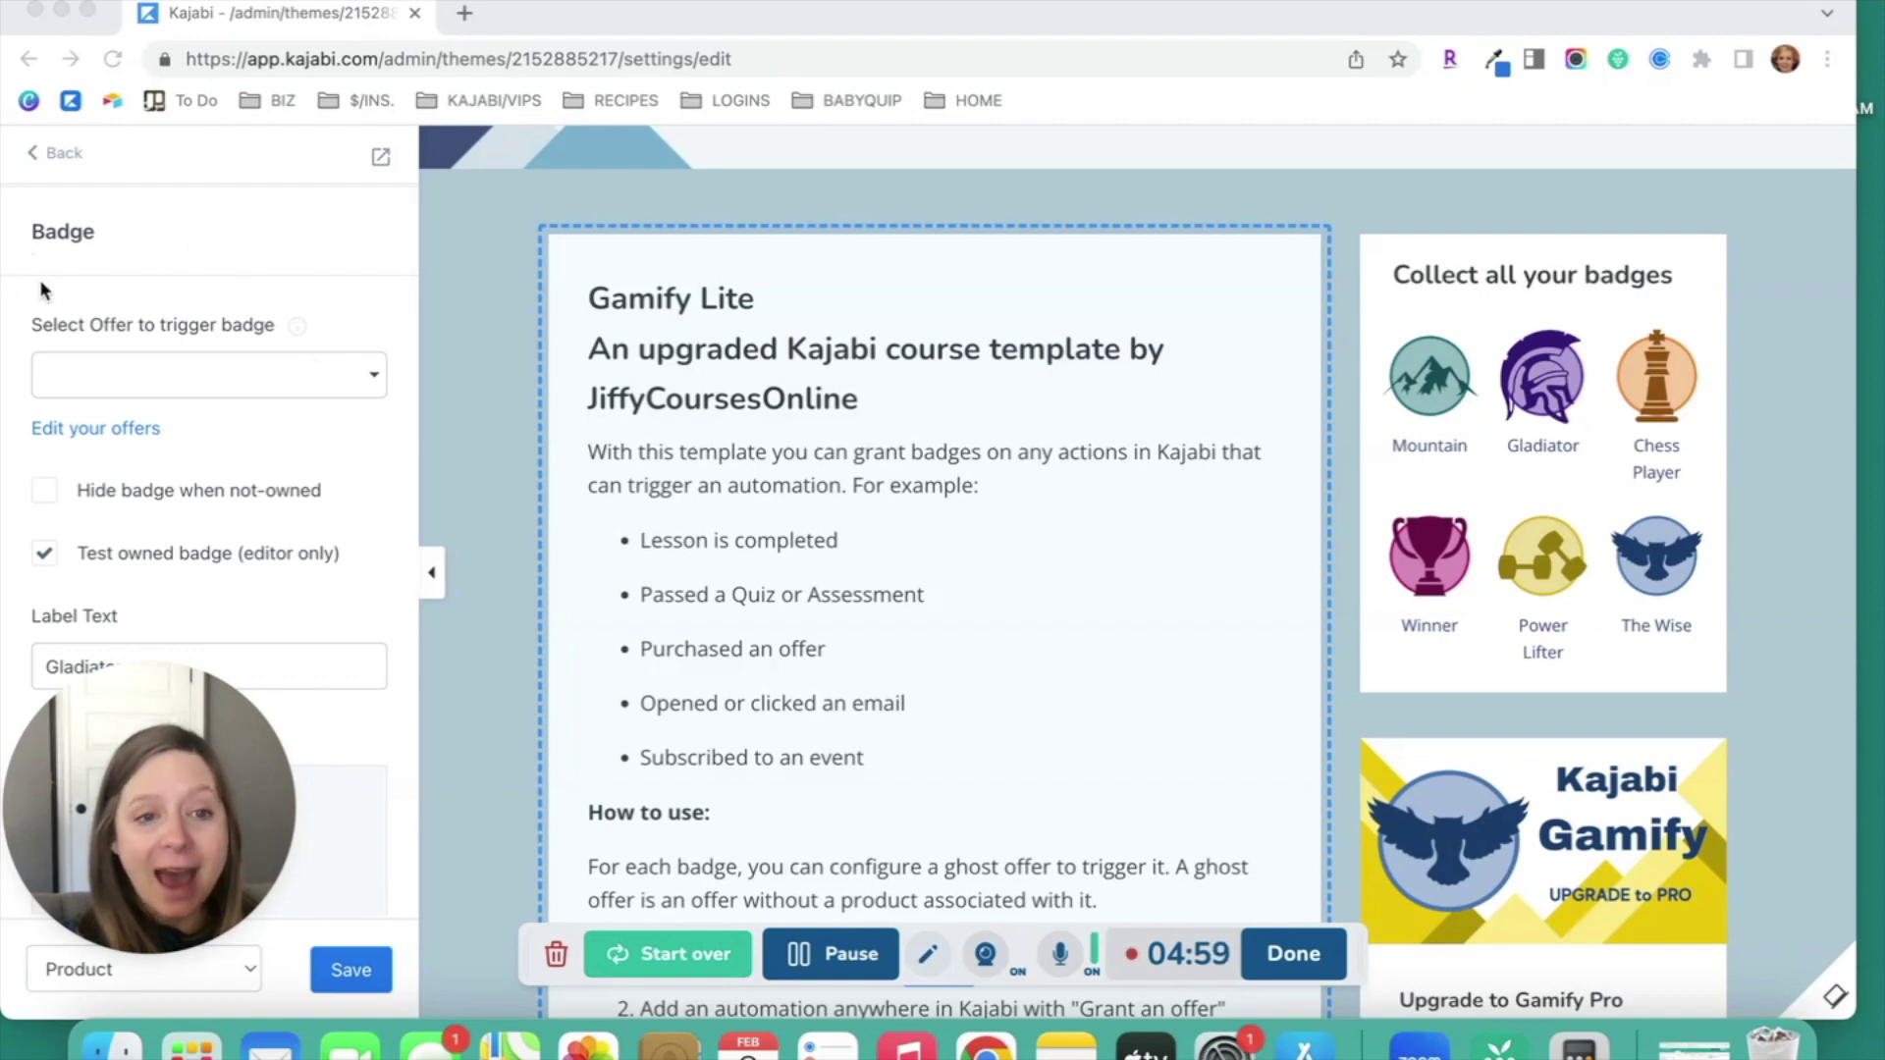
pyautogui.scroll(-1, 42, 288)
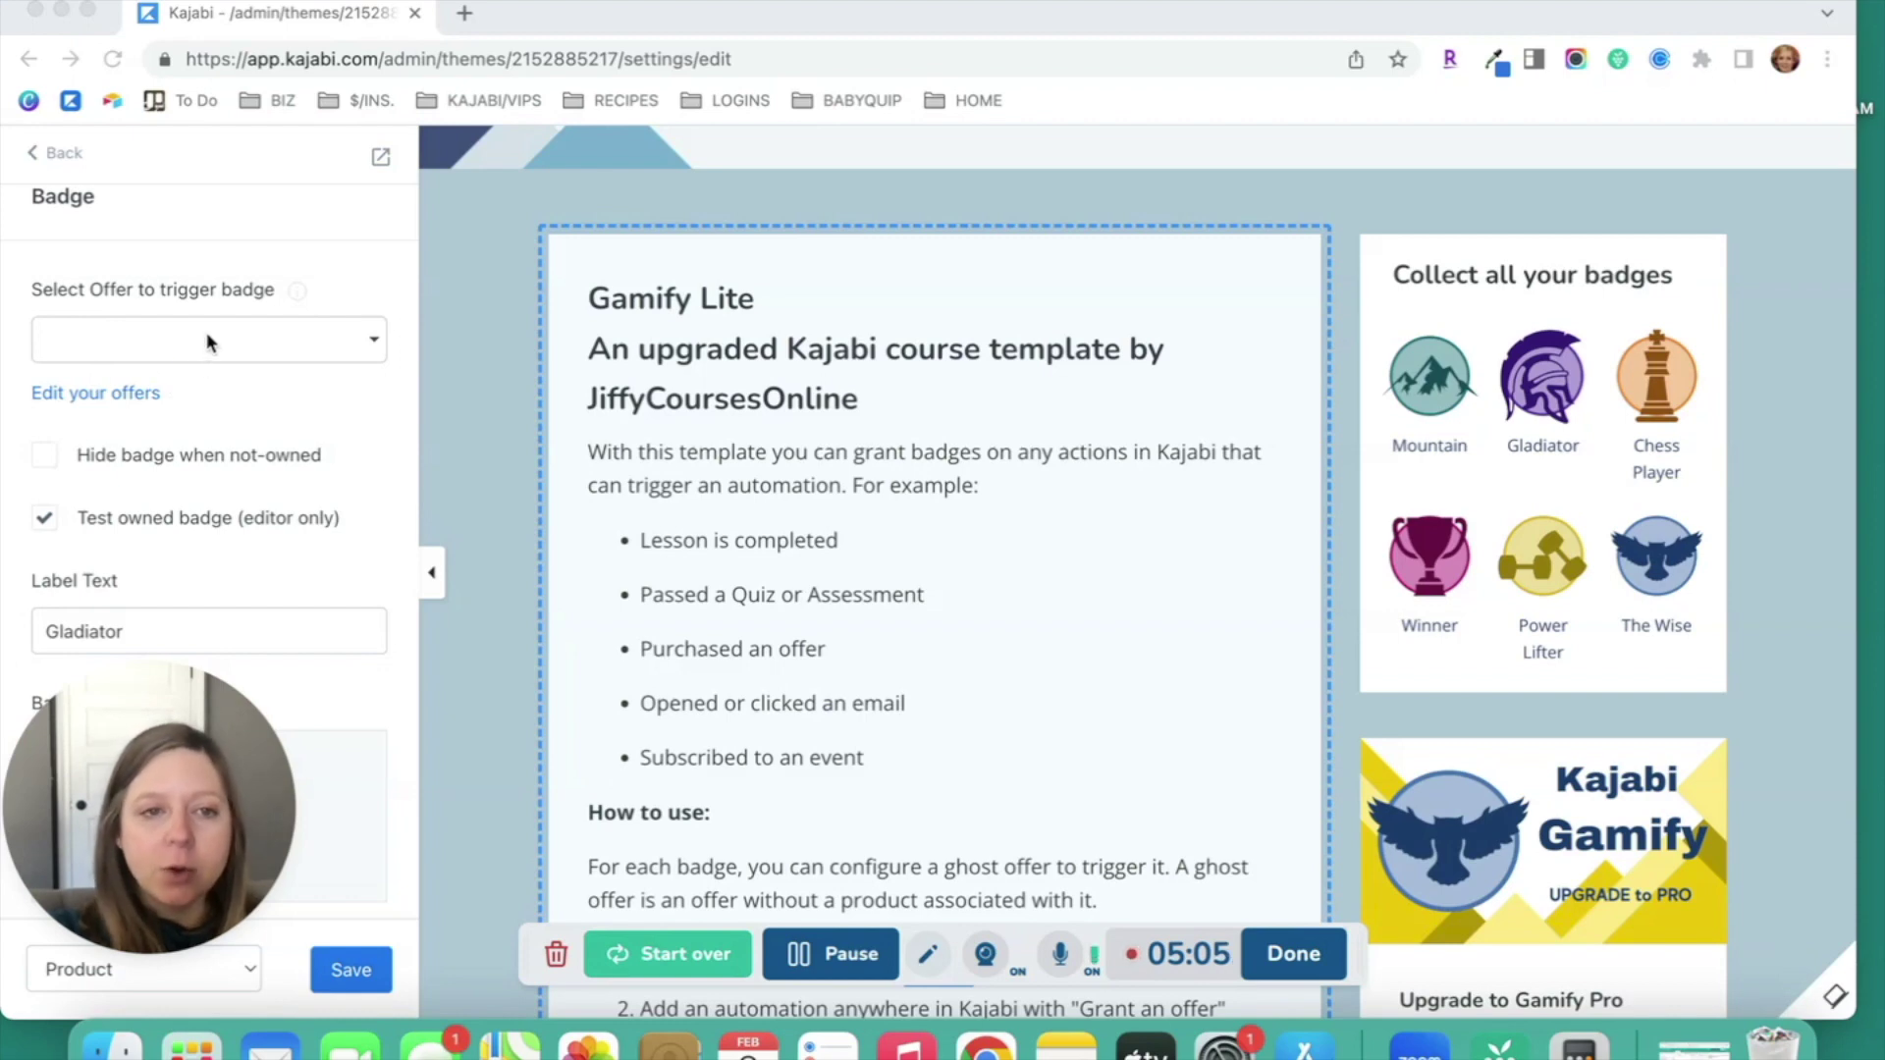
pyautogui.scroll(-2, 207, 335)
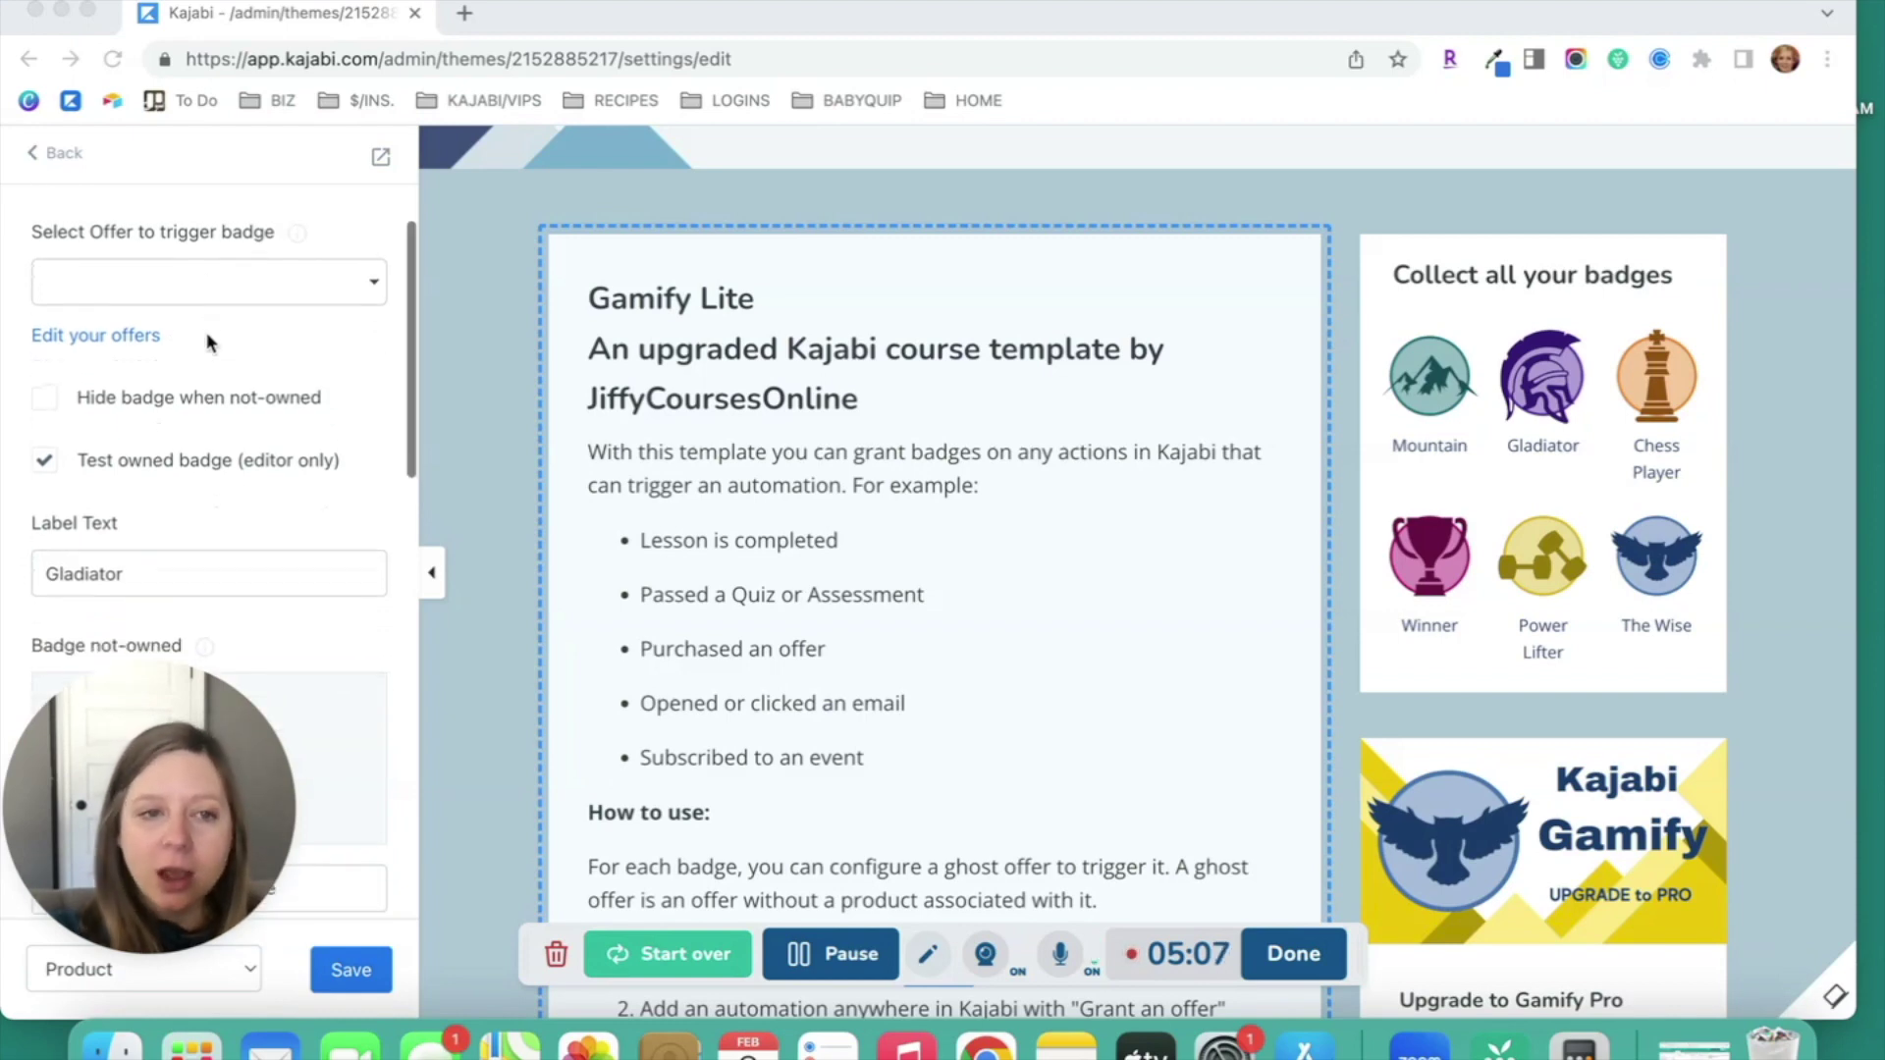
pyautogui.scroll(-1, 207, 338)
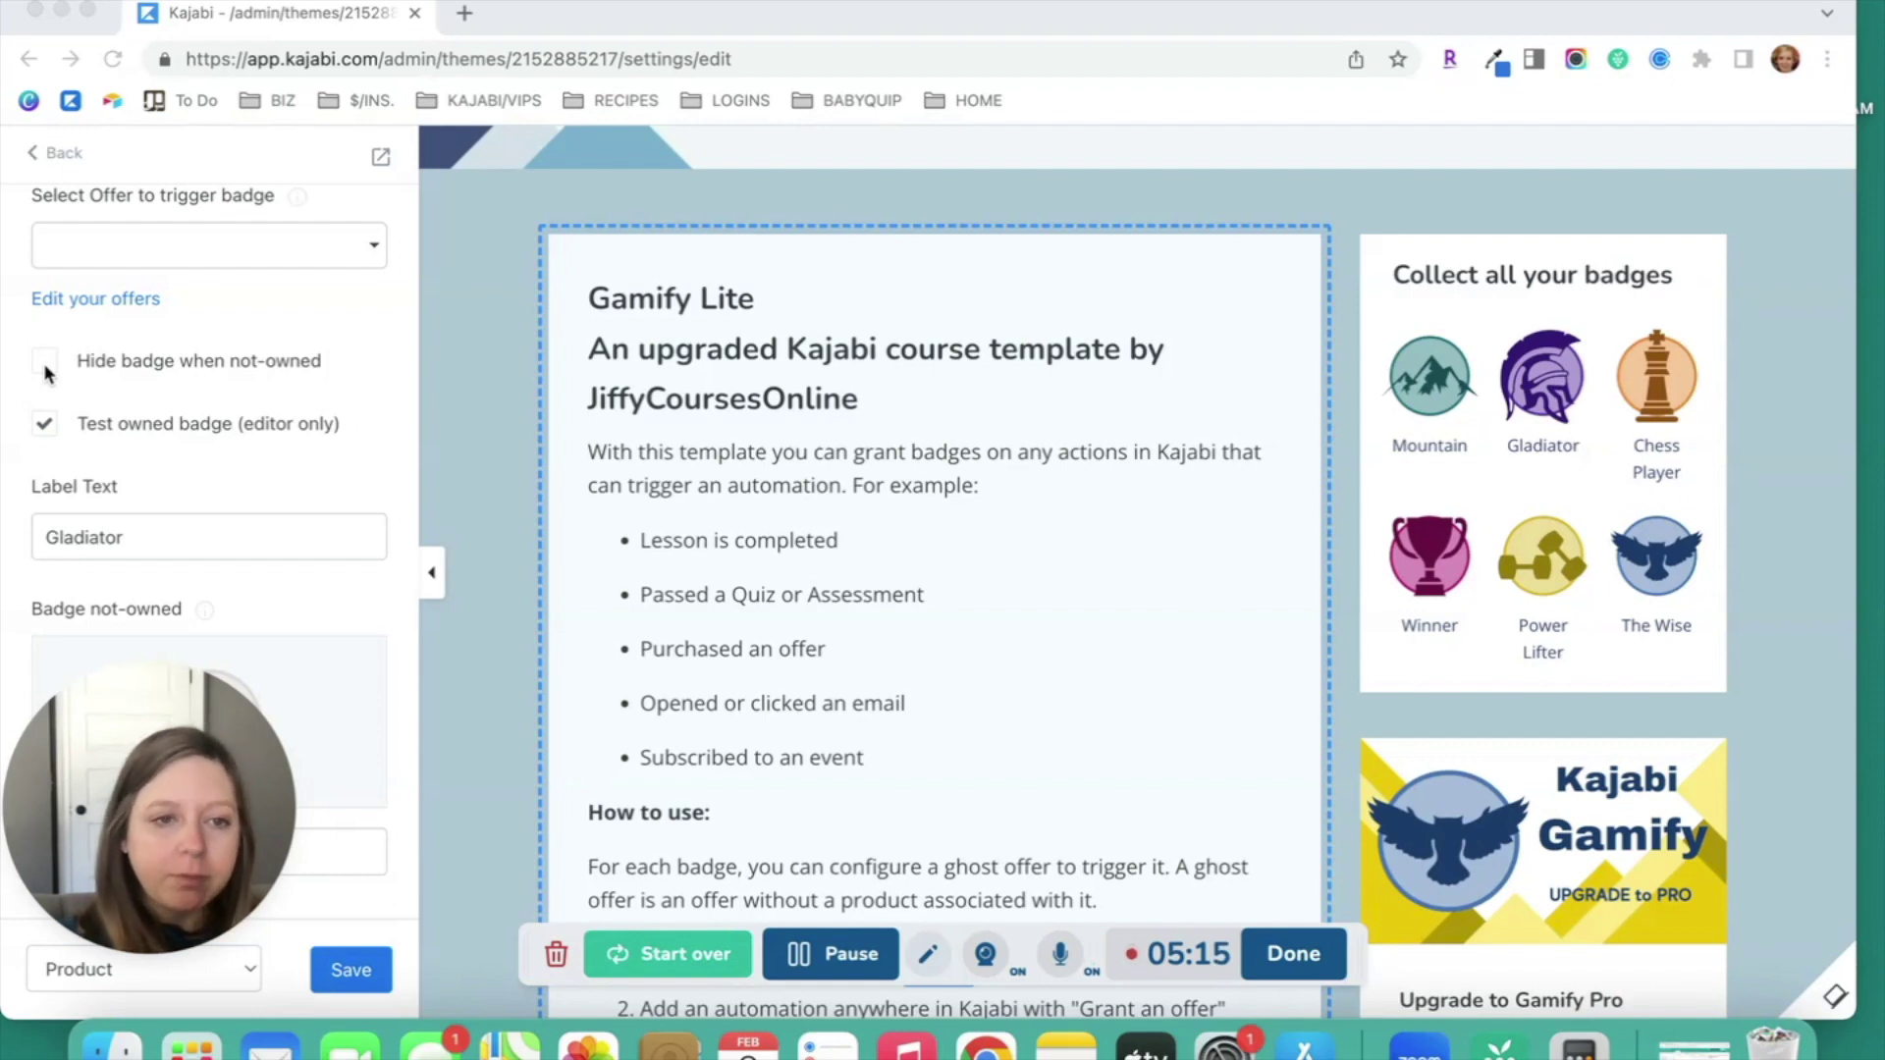
pyautogui.scroll(-1, 43, 363)
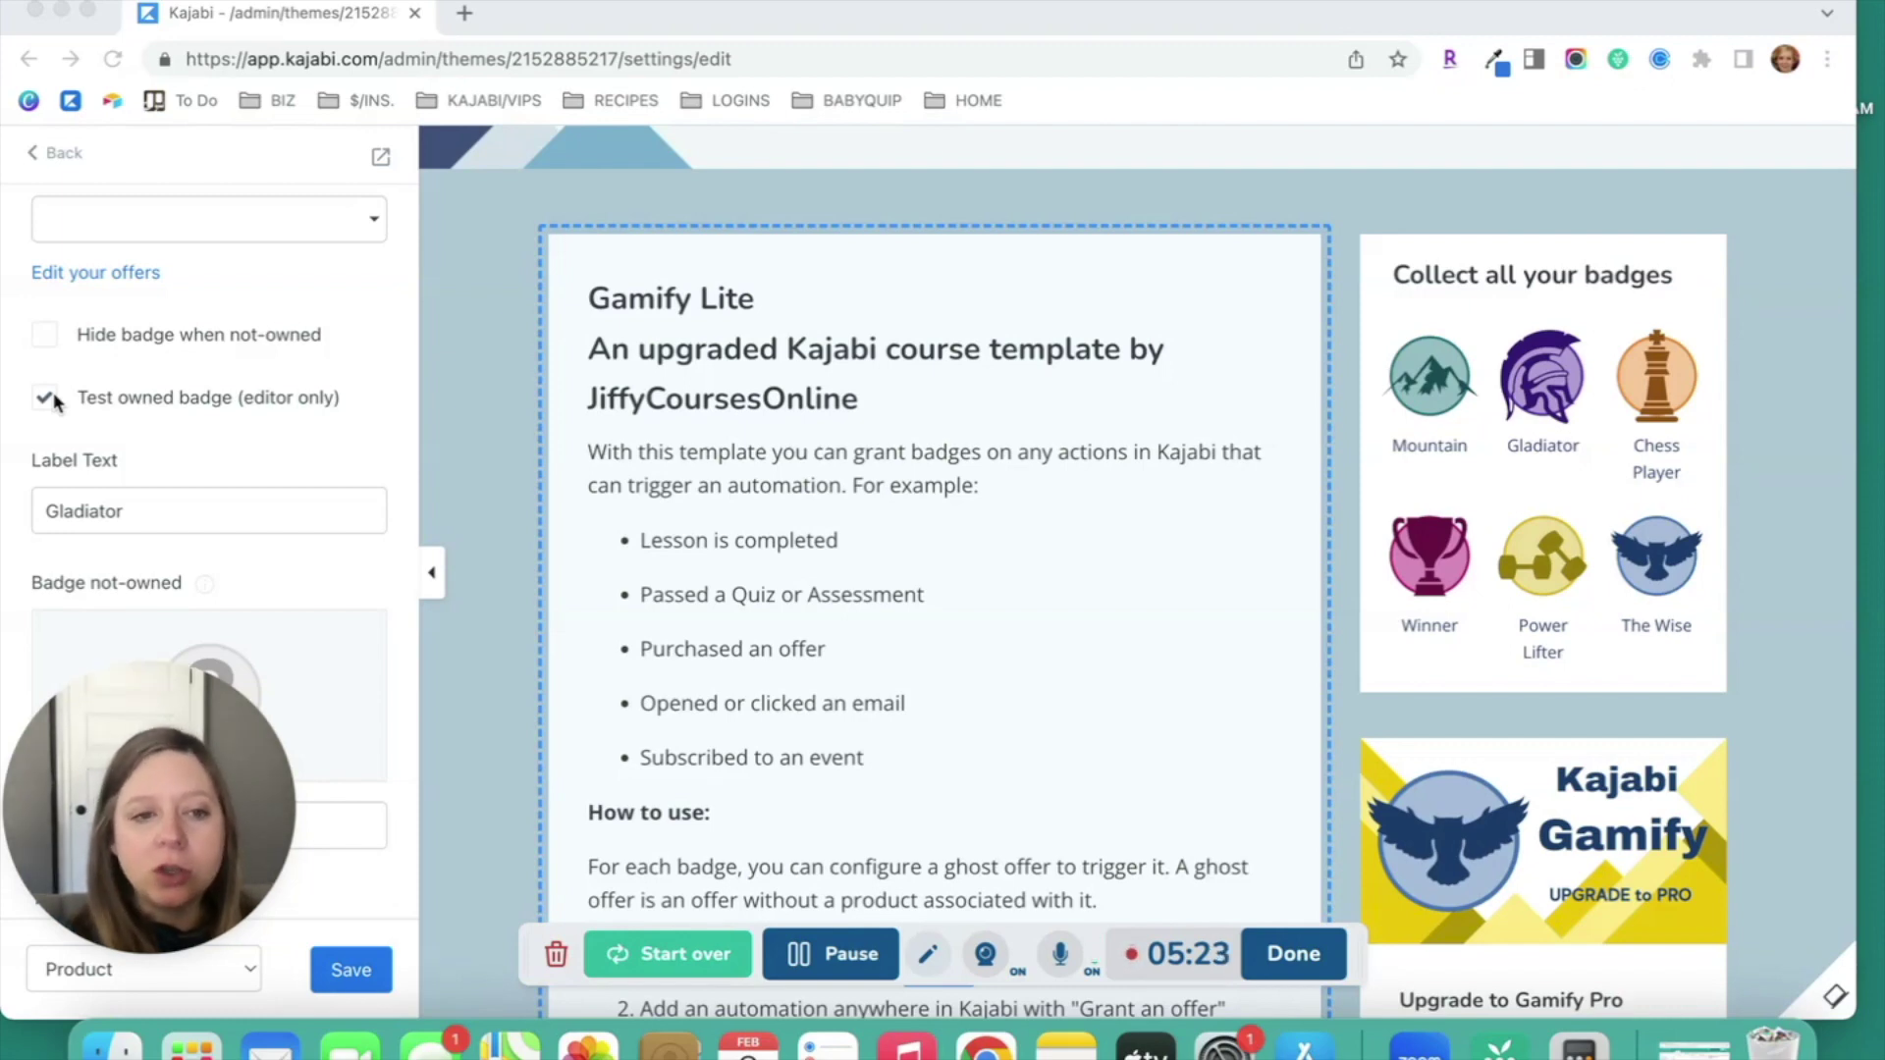
pyautogui.scroll(-3, 58, 403)
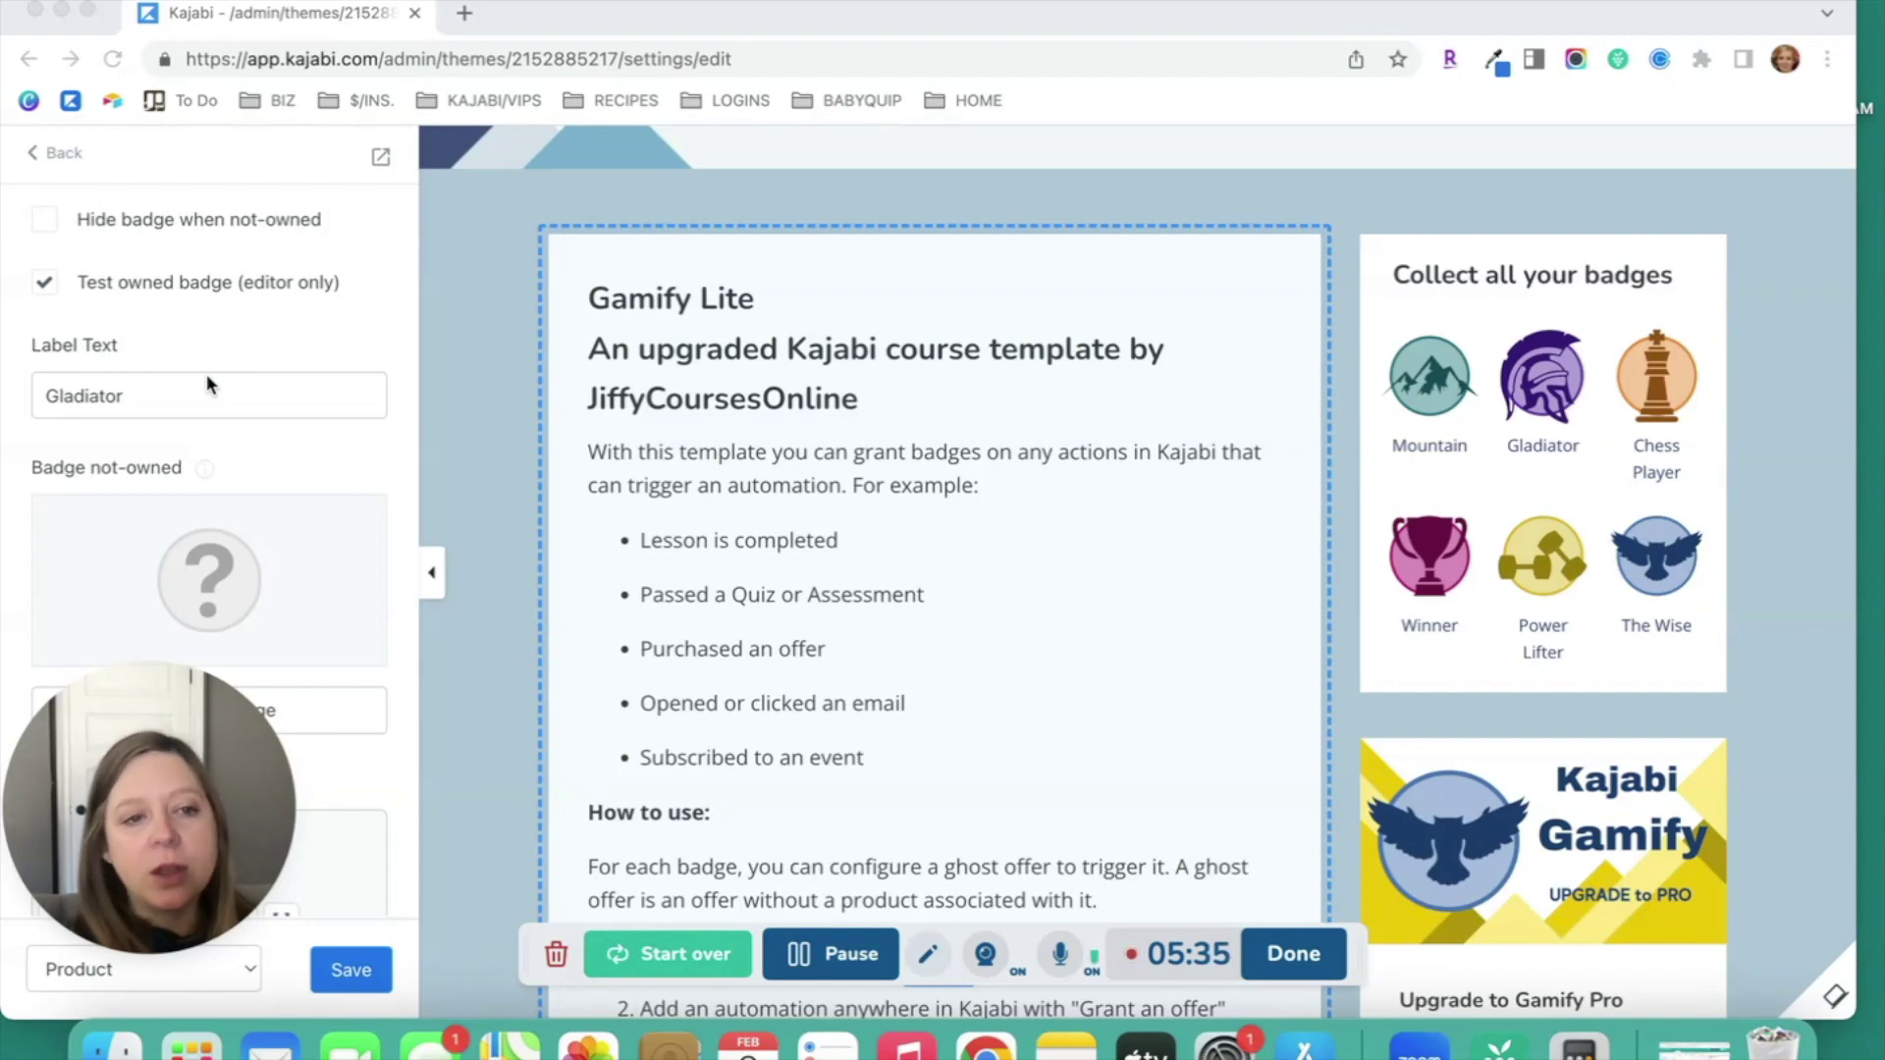
pyautogui.scroll(-5, 84, 399)
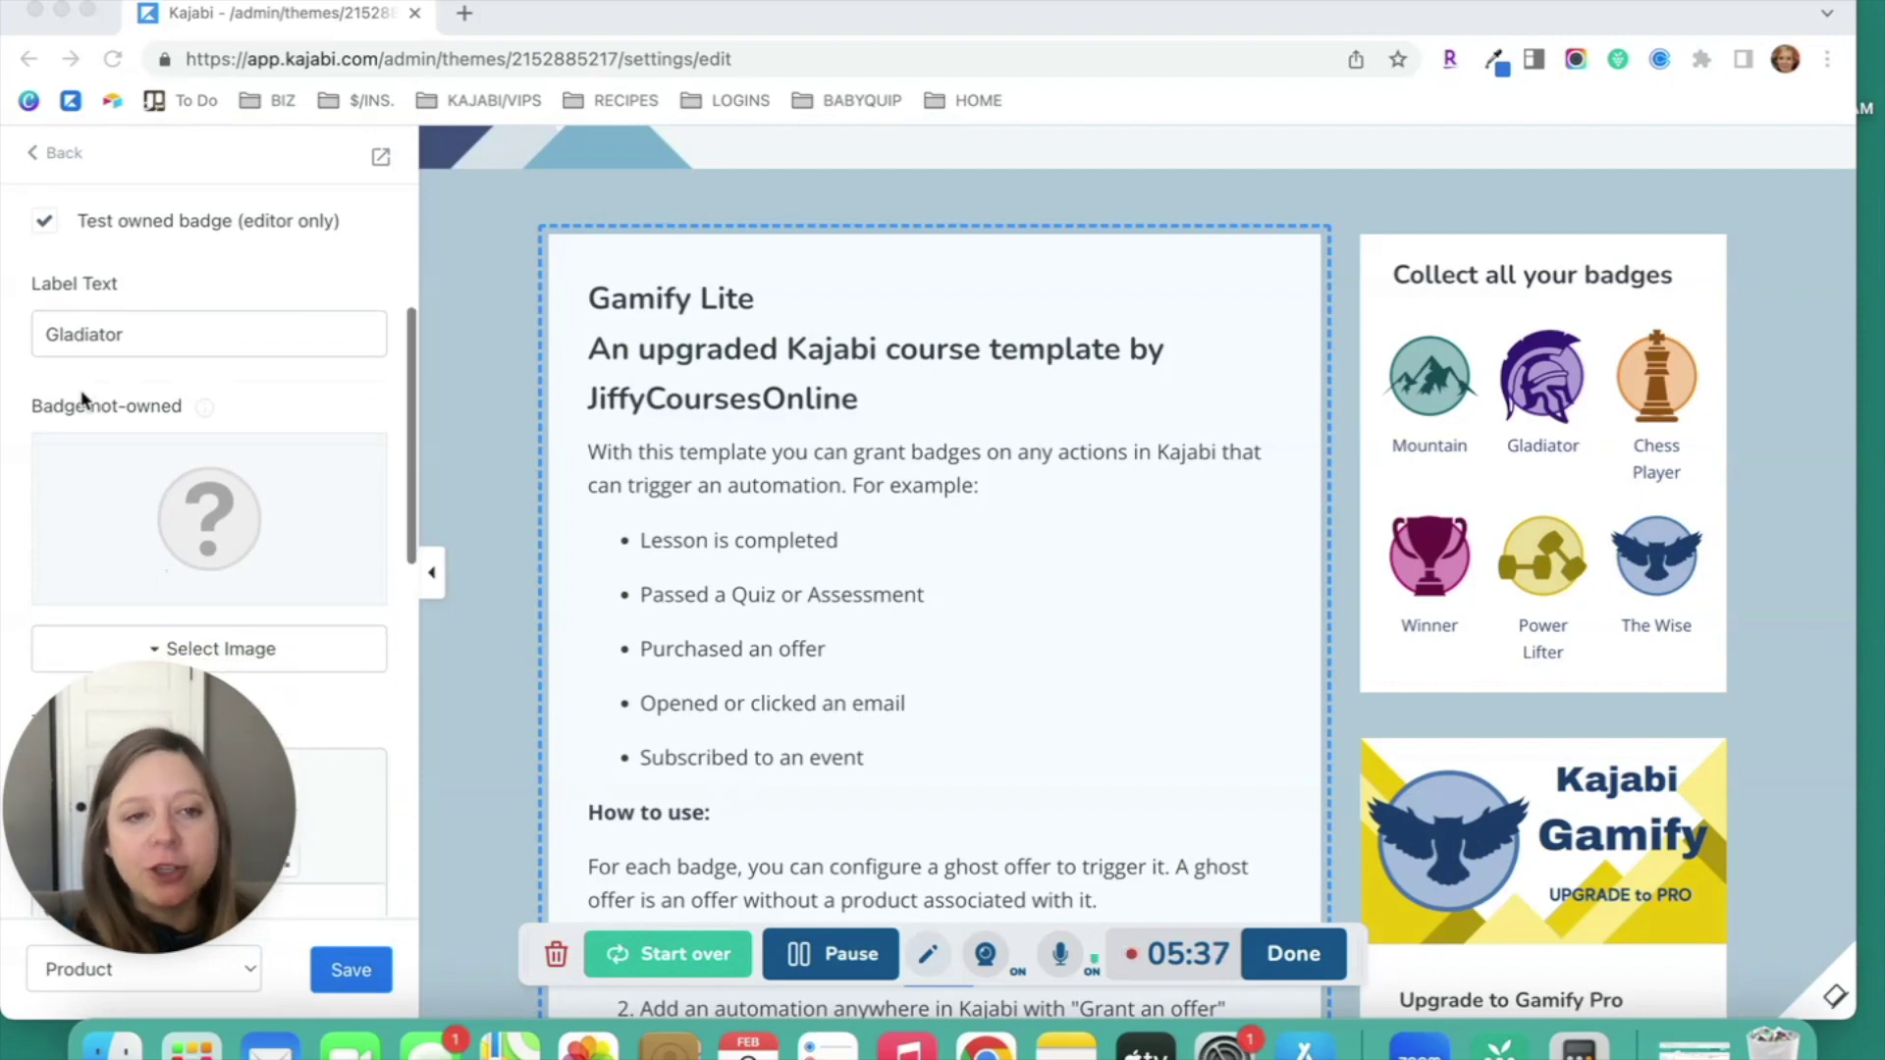
pyautogui.scroll(-1, 199, 370)
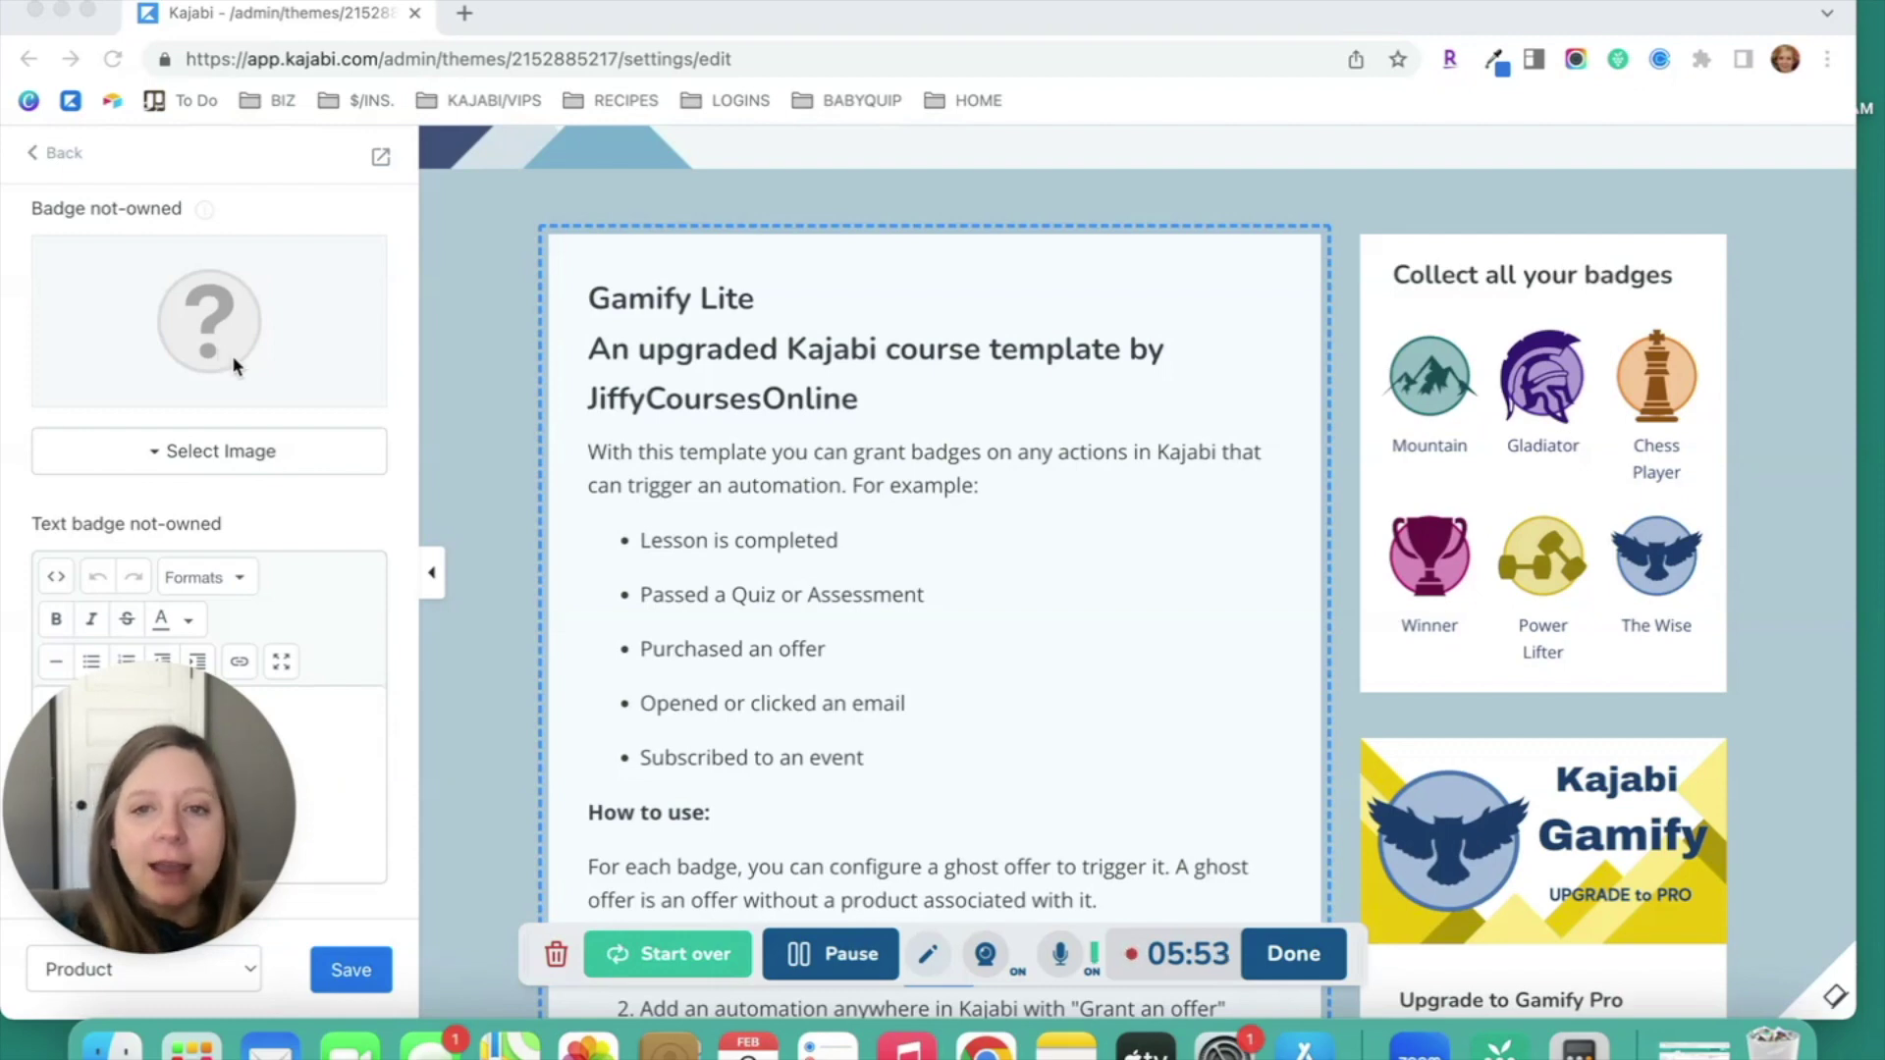
pyautogui.scroll(1, 232, 356)
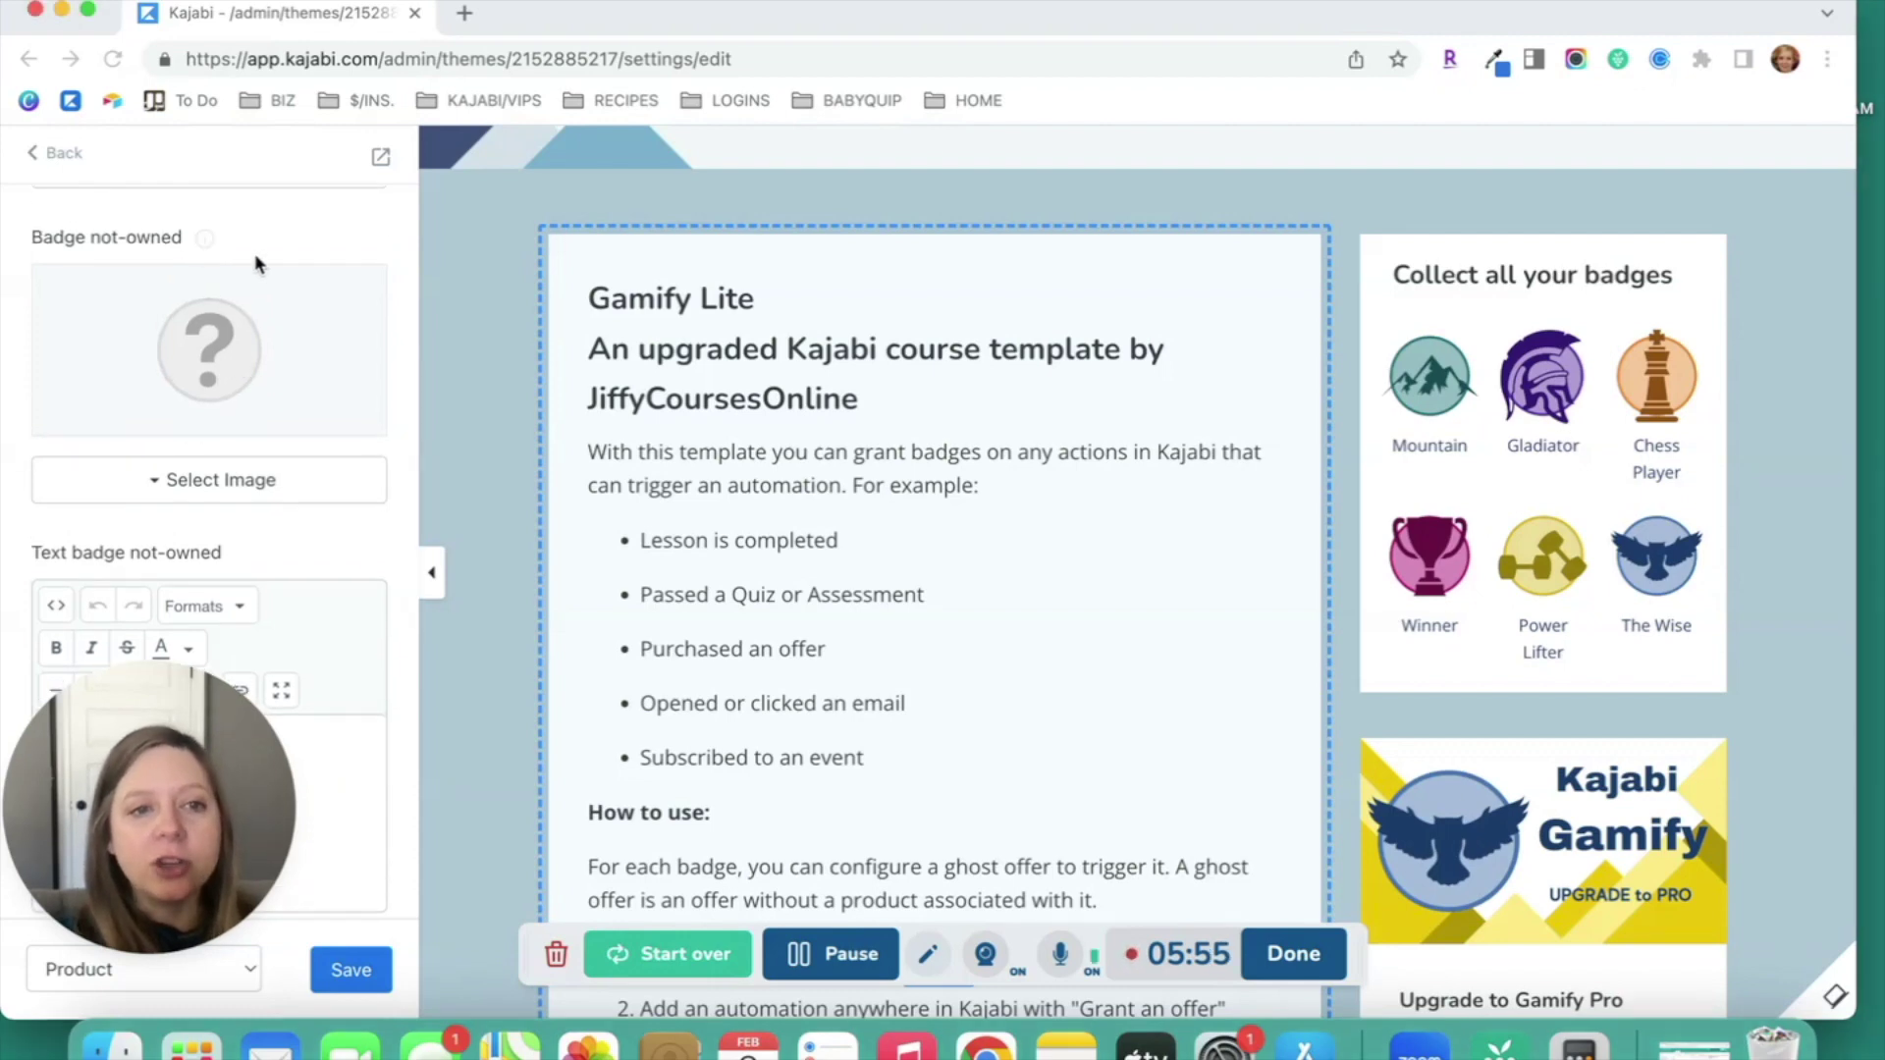
pyautogui.moveTo(204, 246)
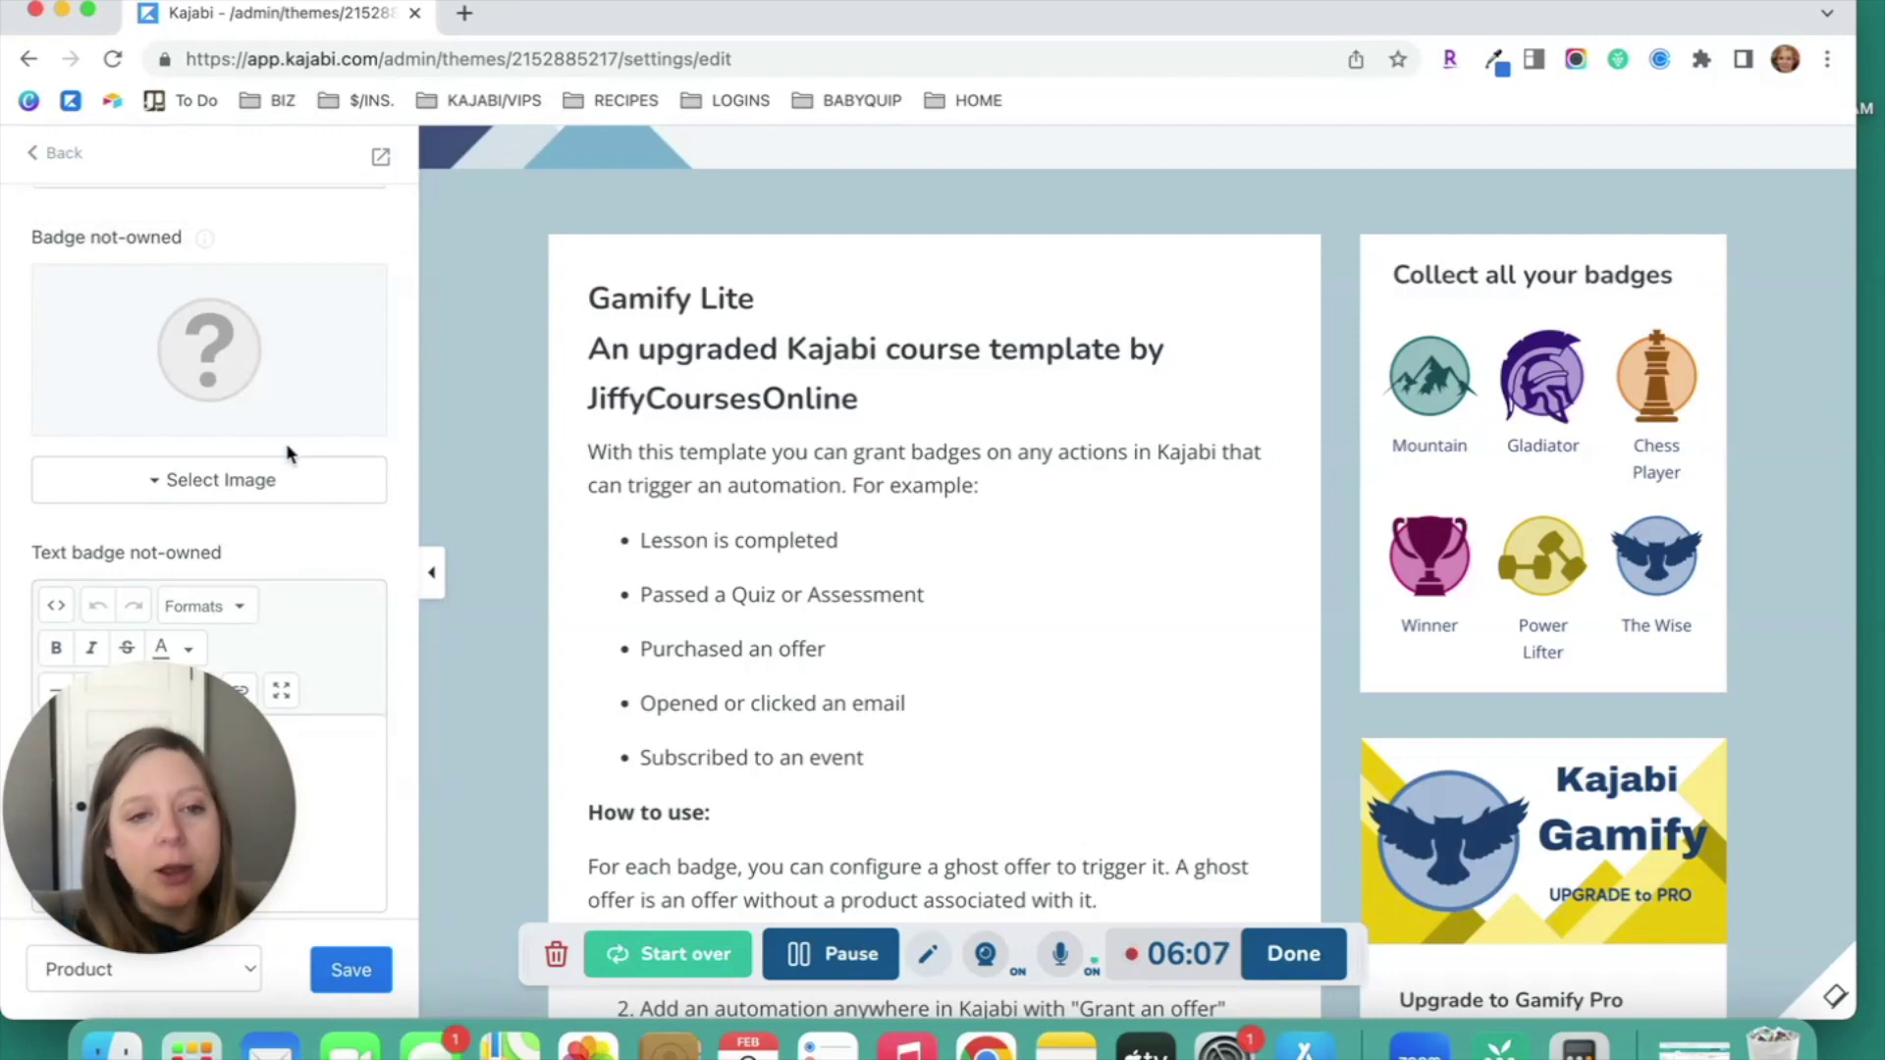
pyautogui.scroll(-5, 286, 444)
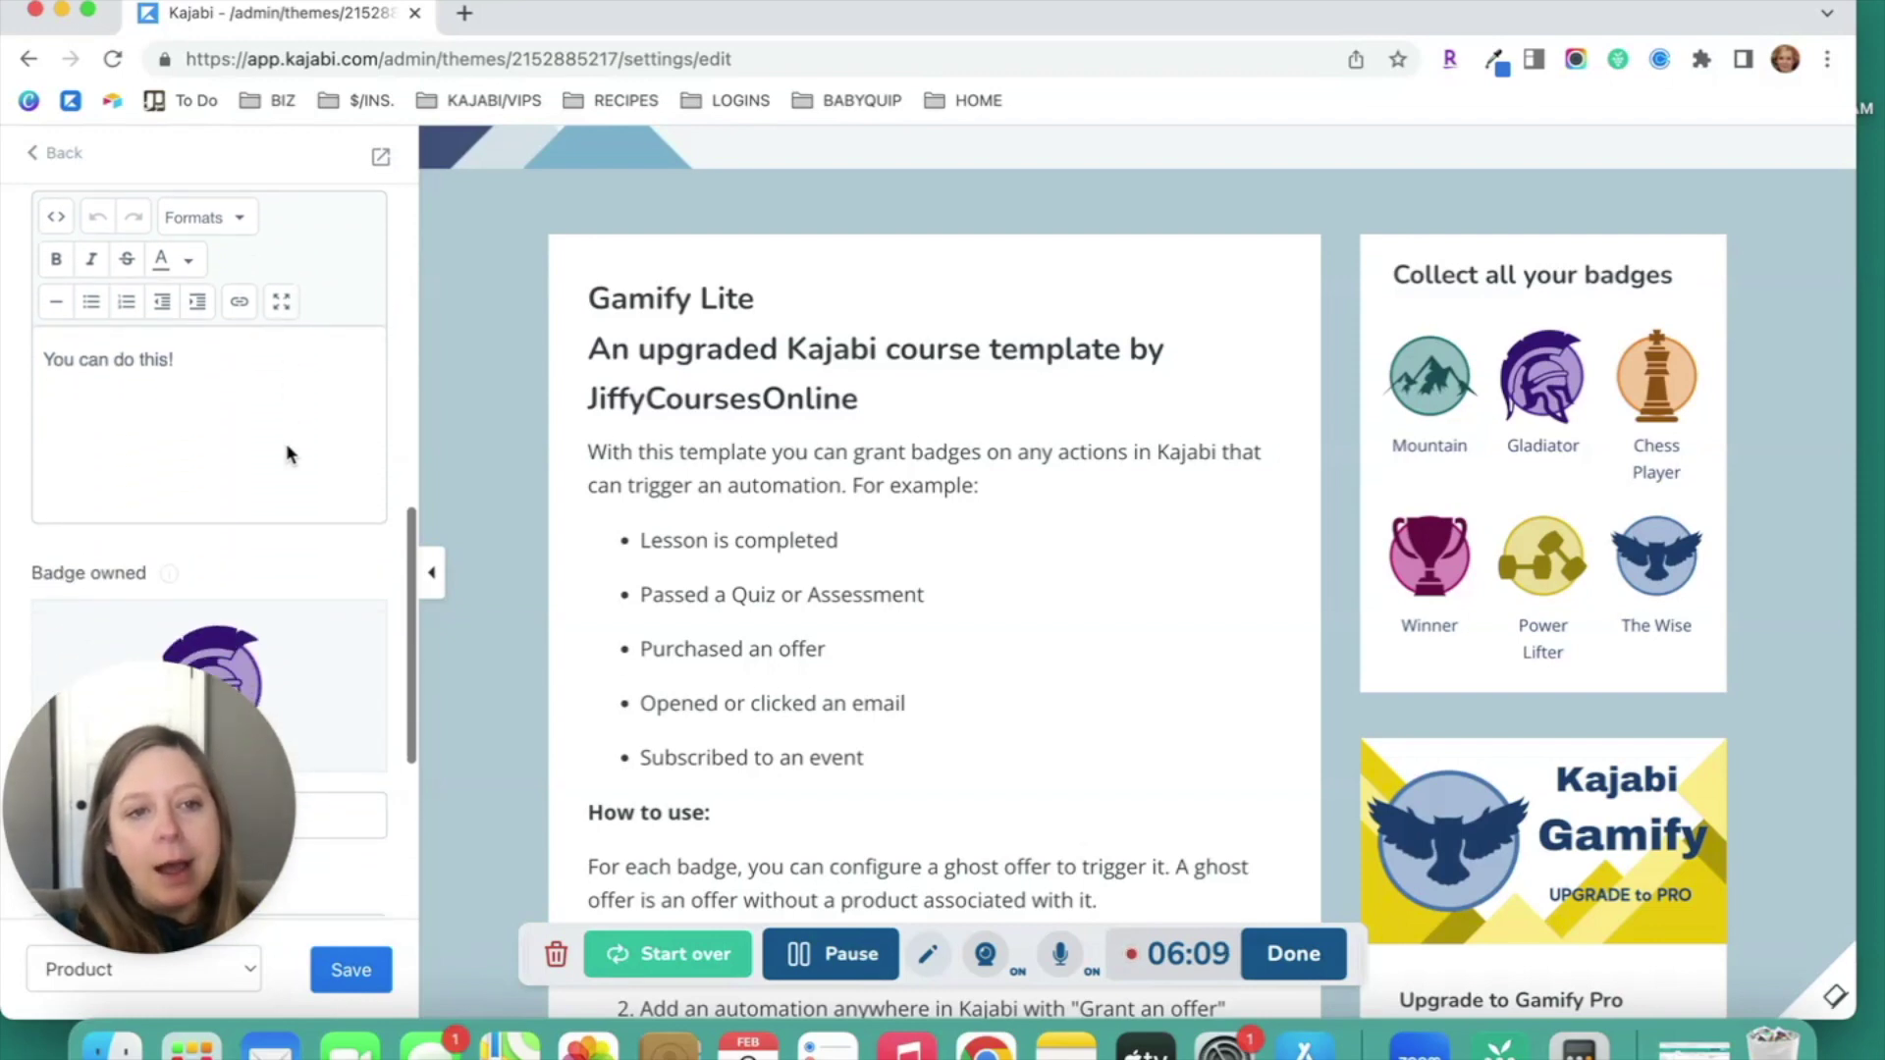
pyautogui.scroll(-3, 286, 444)
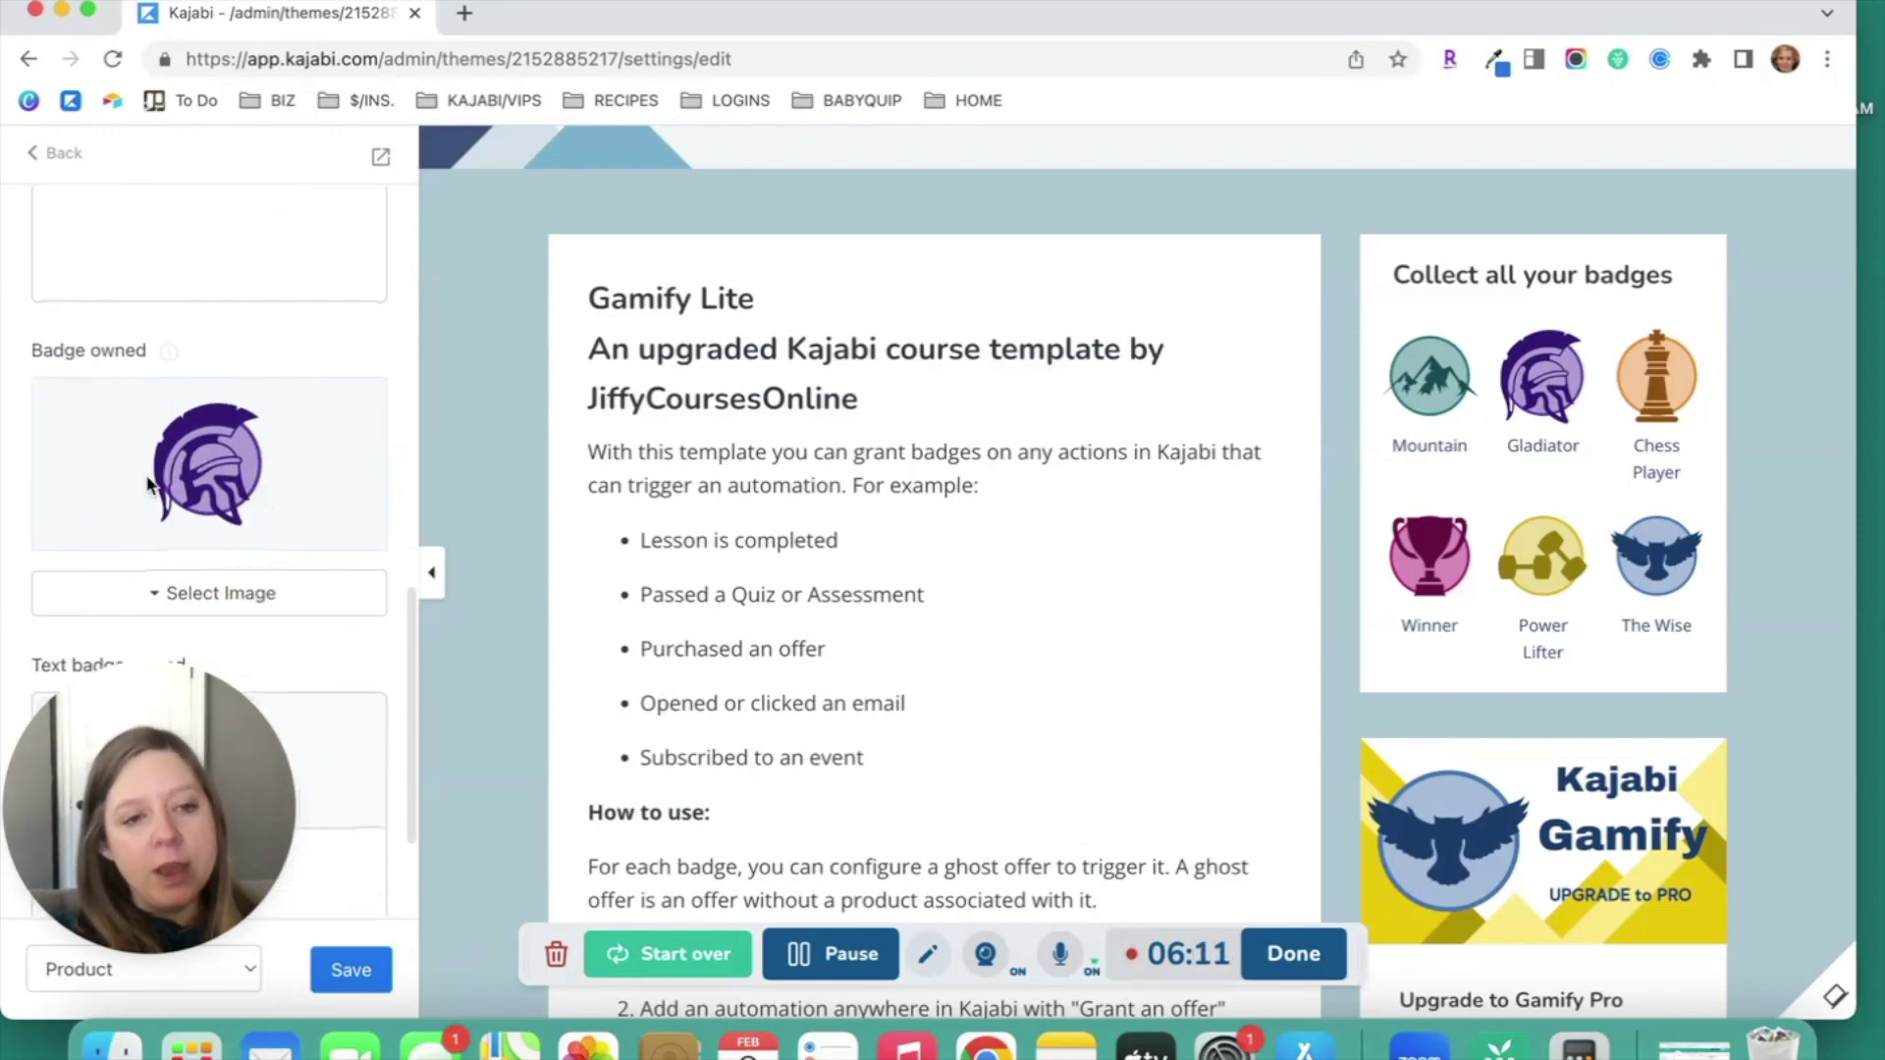
pyautogui.scroll(-1, 211, 432)
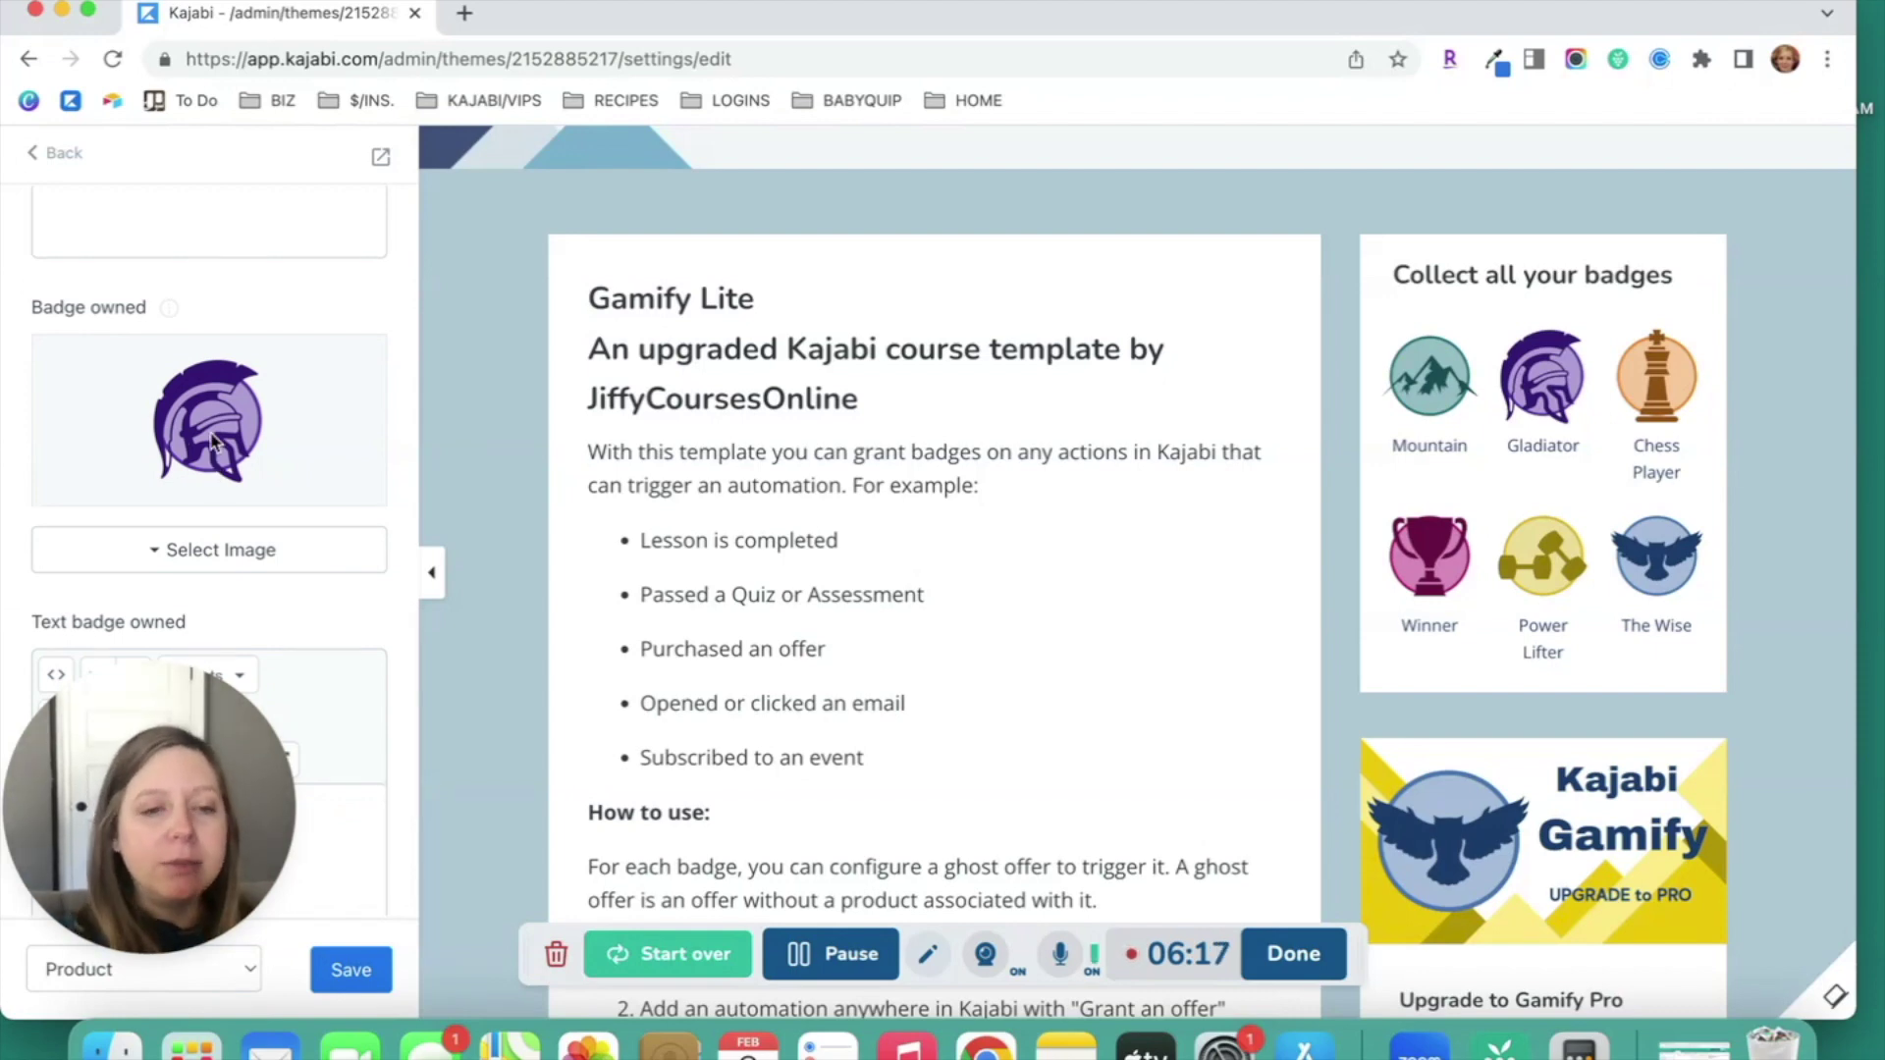
pyautogui.scroll(-3, 216, 374)
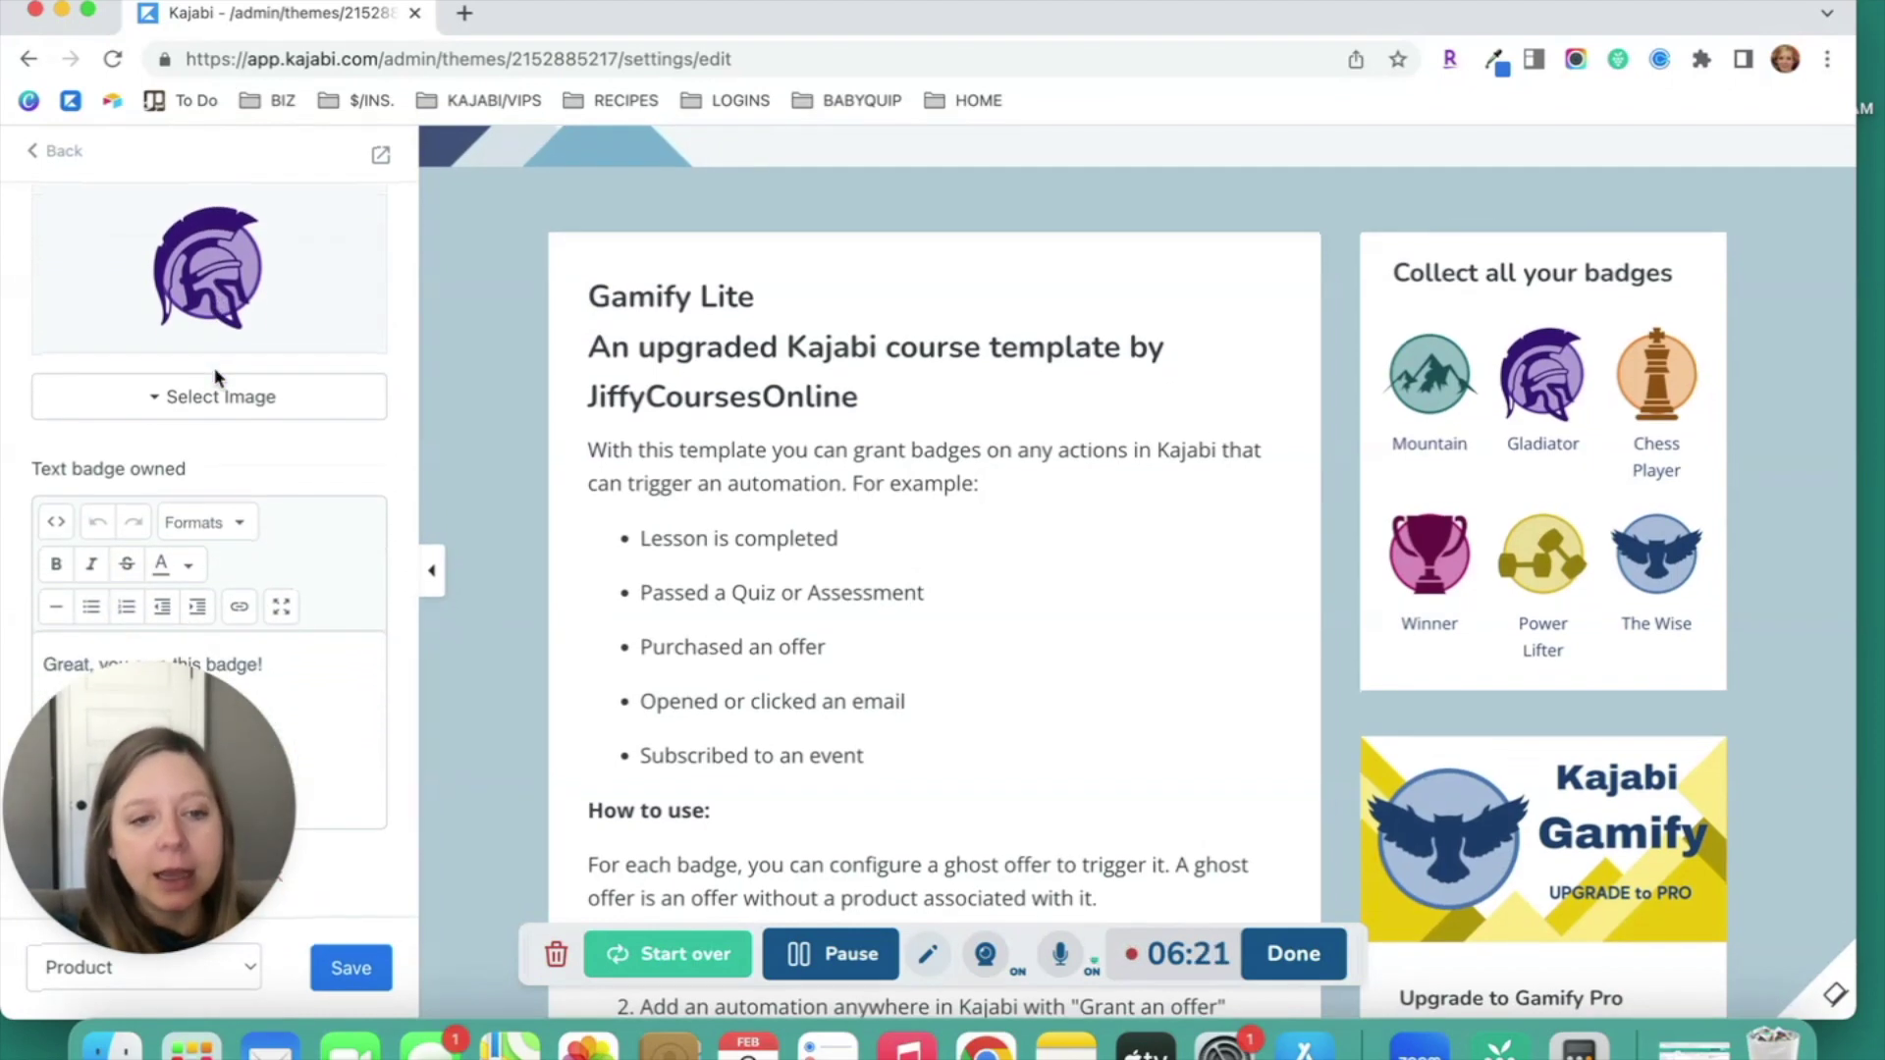
pyautogui.scroll(10, 237, 474)
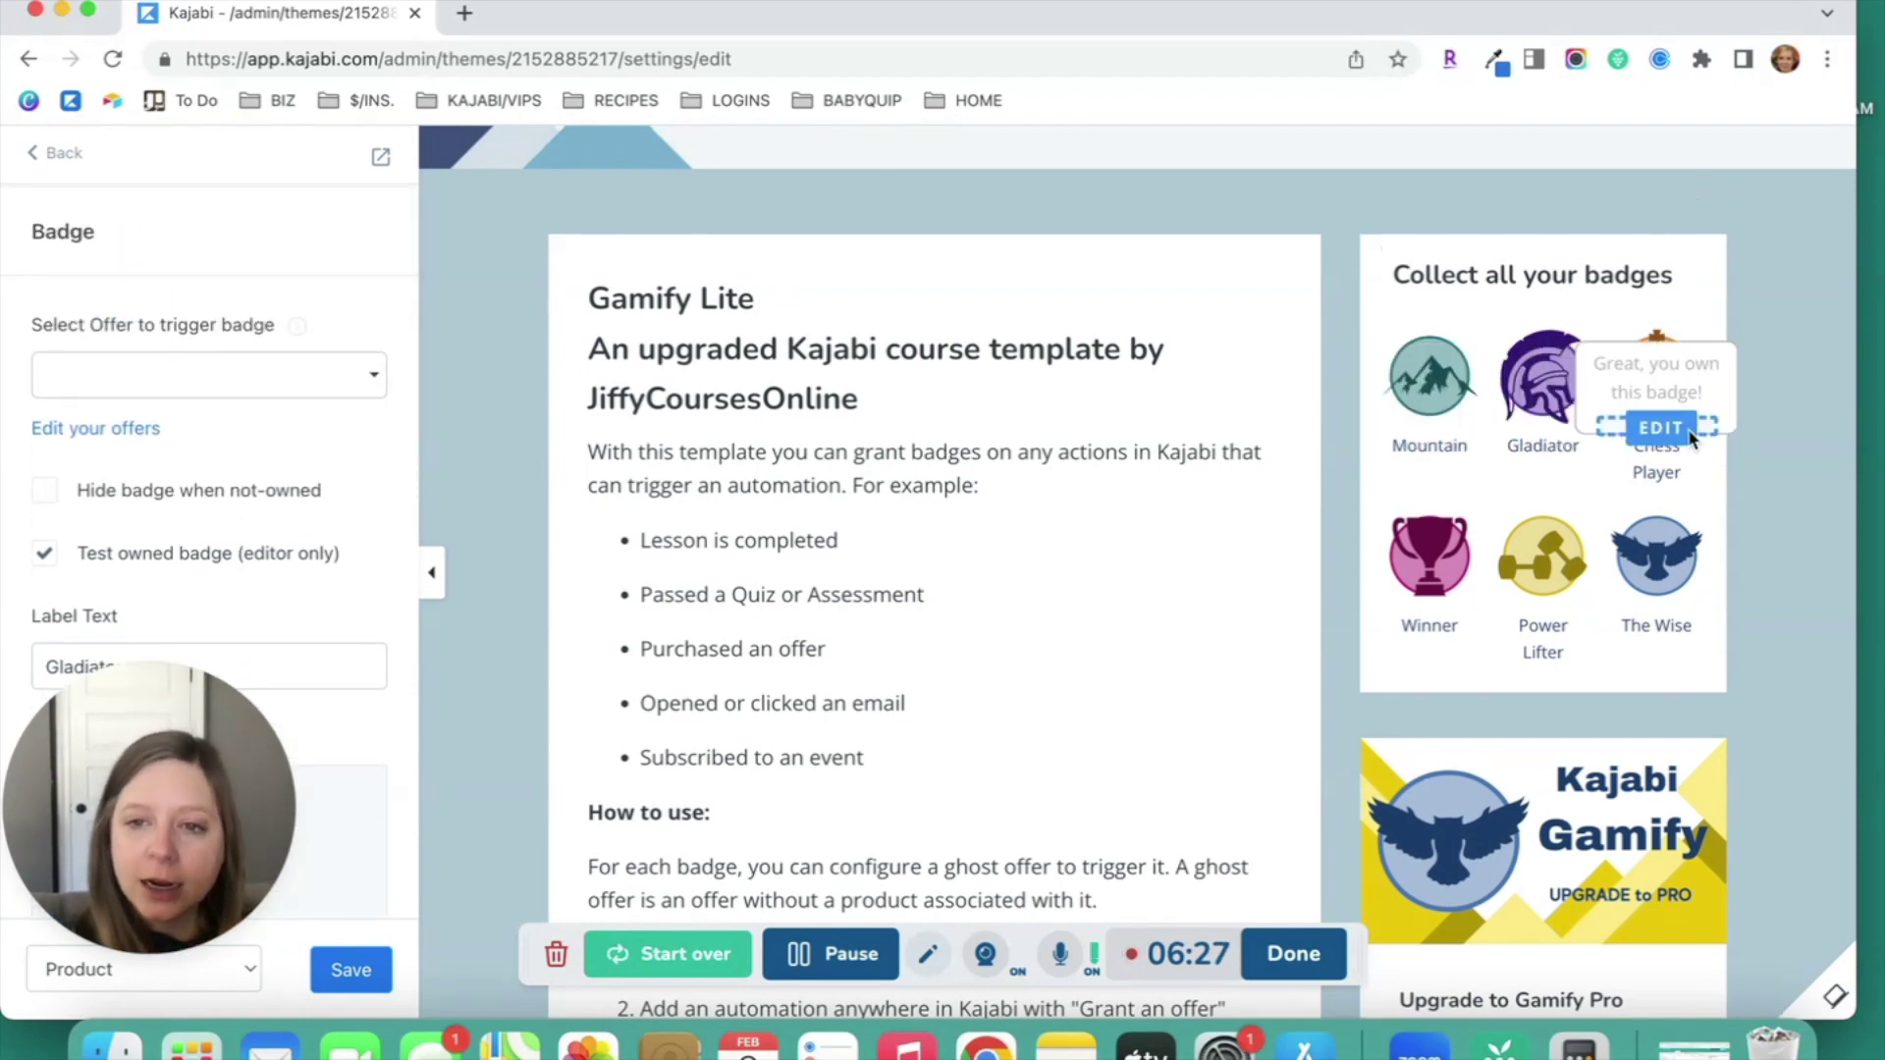
# Exit Badge settings and the theme editor back to the New Teacher Membership Customize page
pyautogui.moveTo(1544, 561)
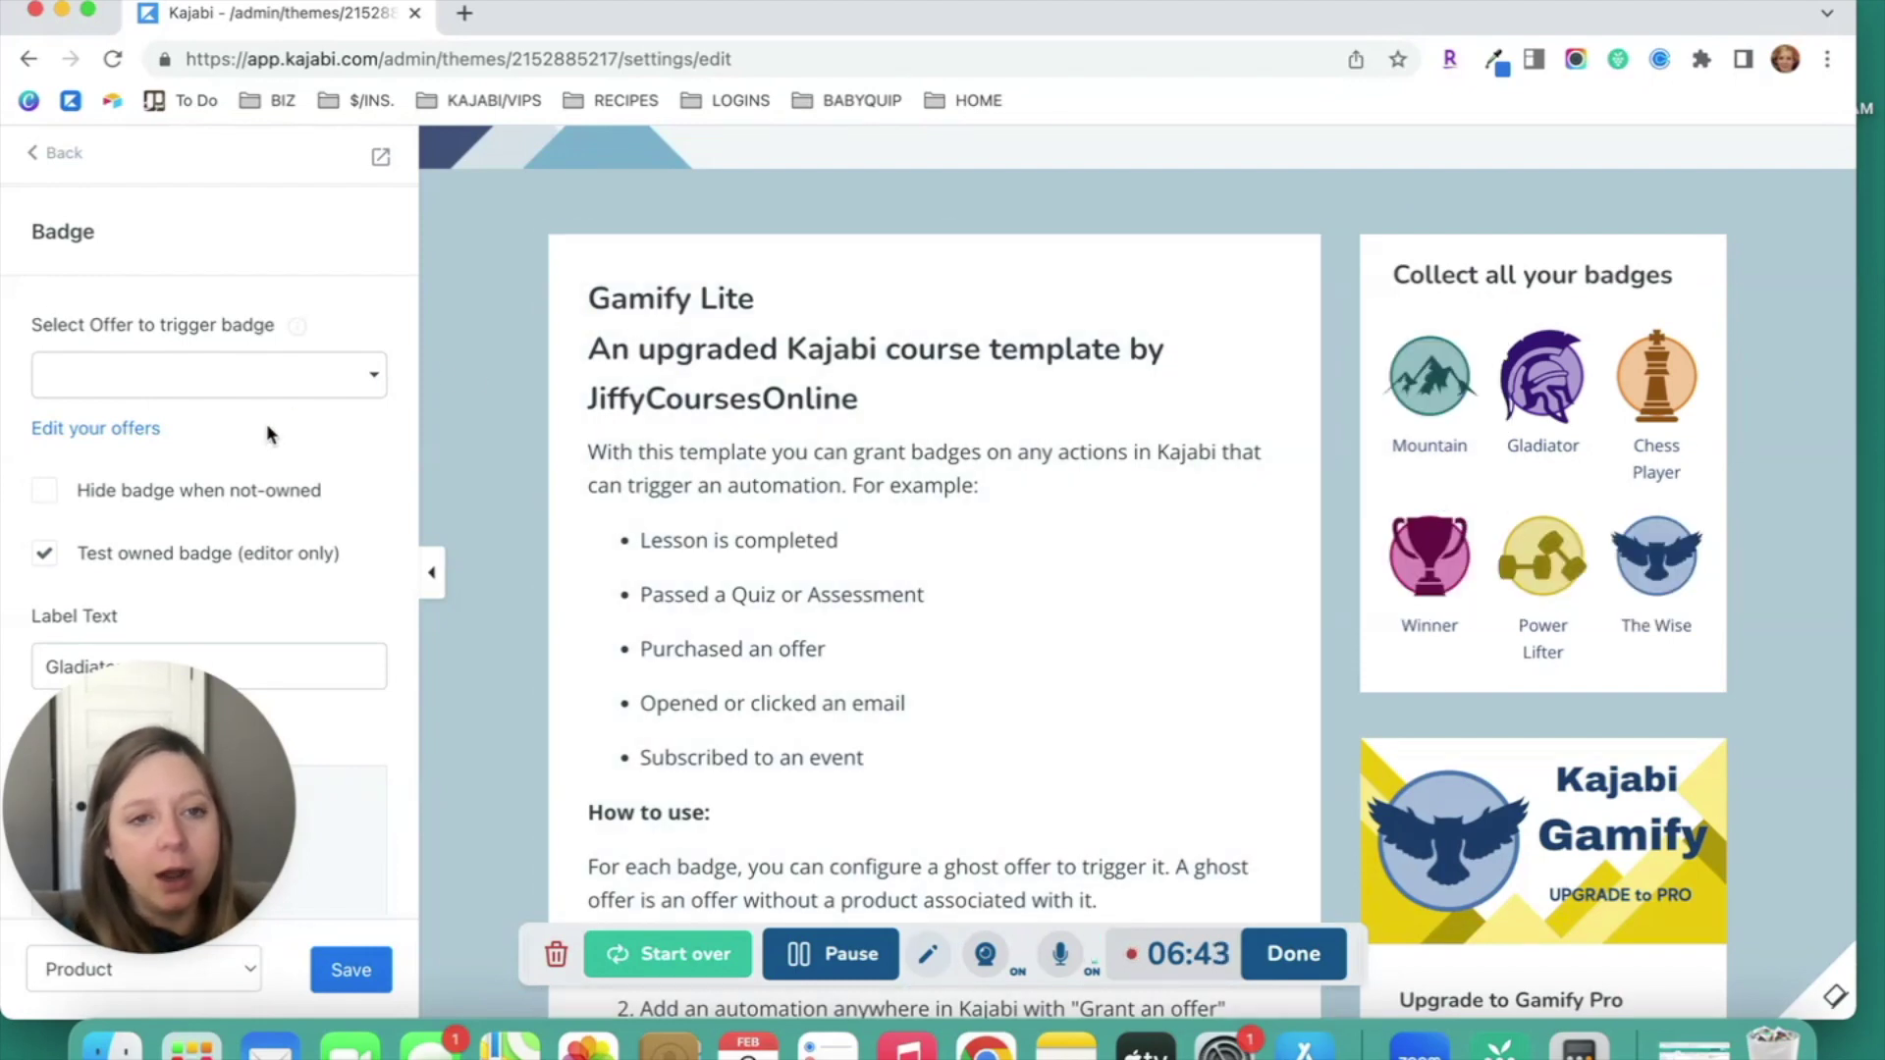
pyautogui.scroll(-2, 267, 422)
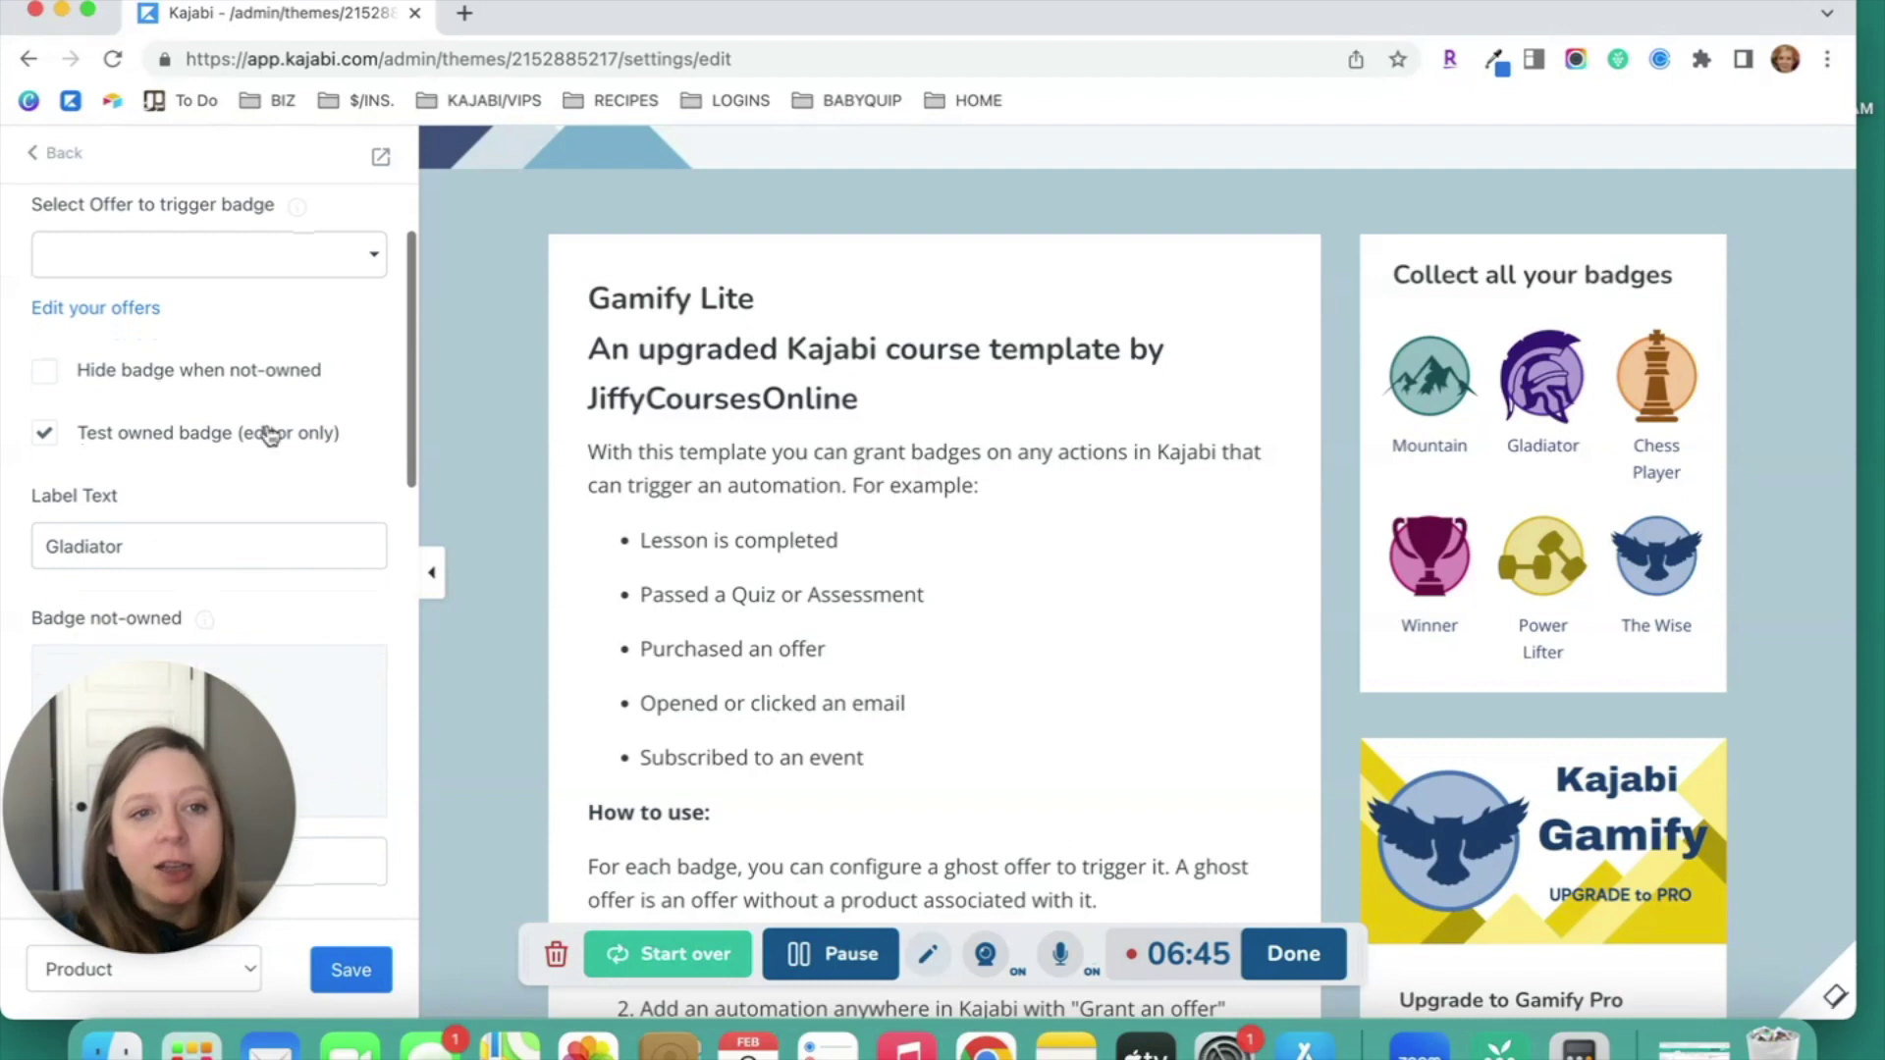
pyautogui.scroll(2, 265, 432)
pyautogui.click(57, 151)
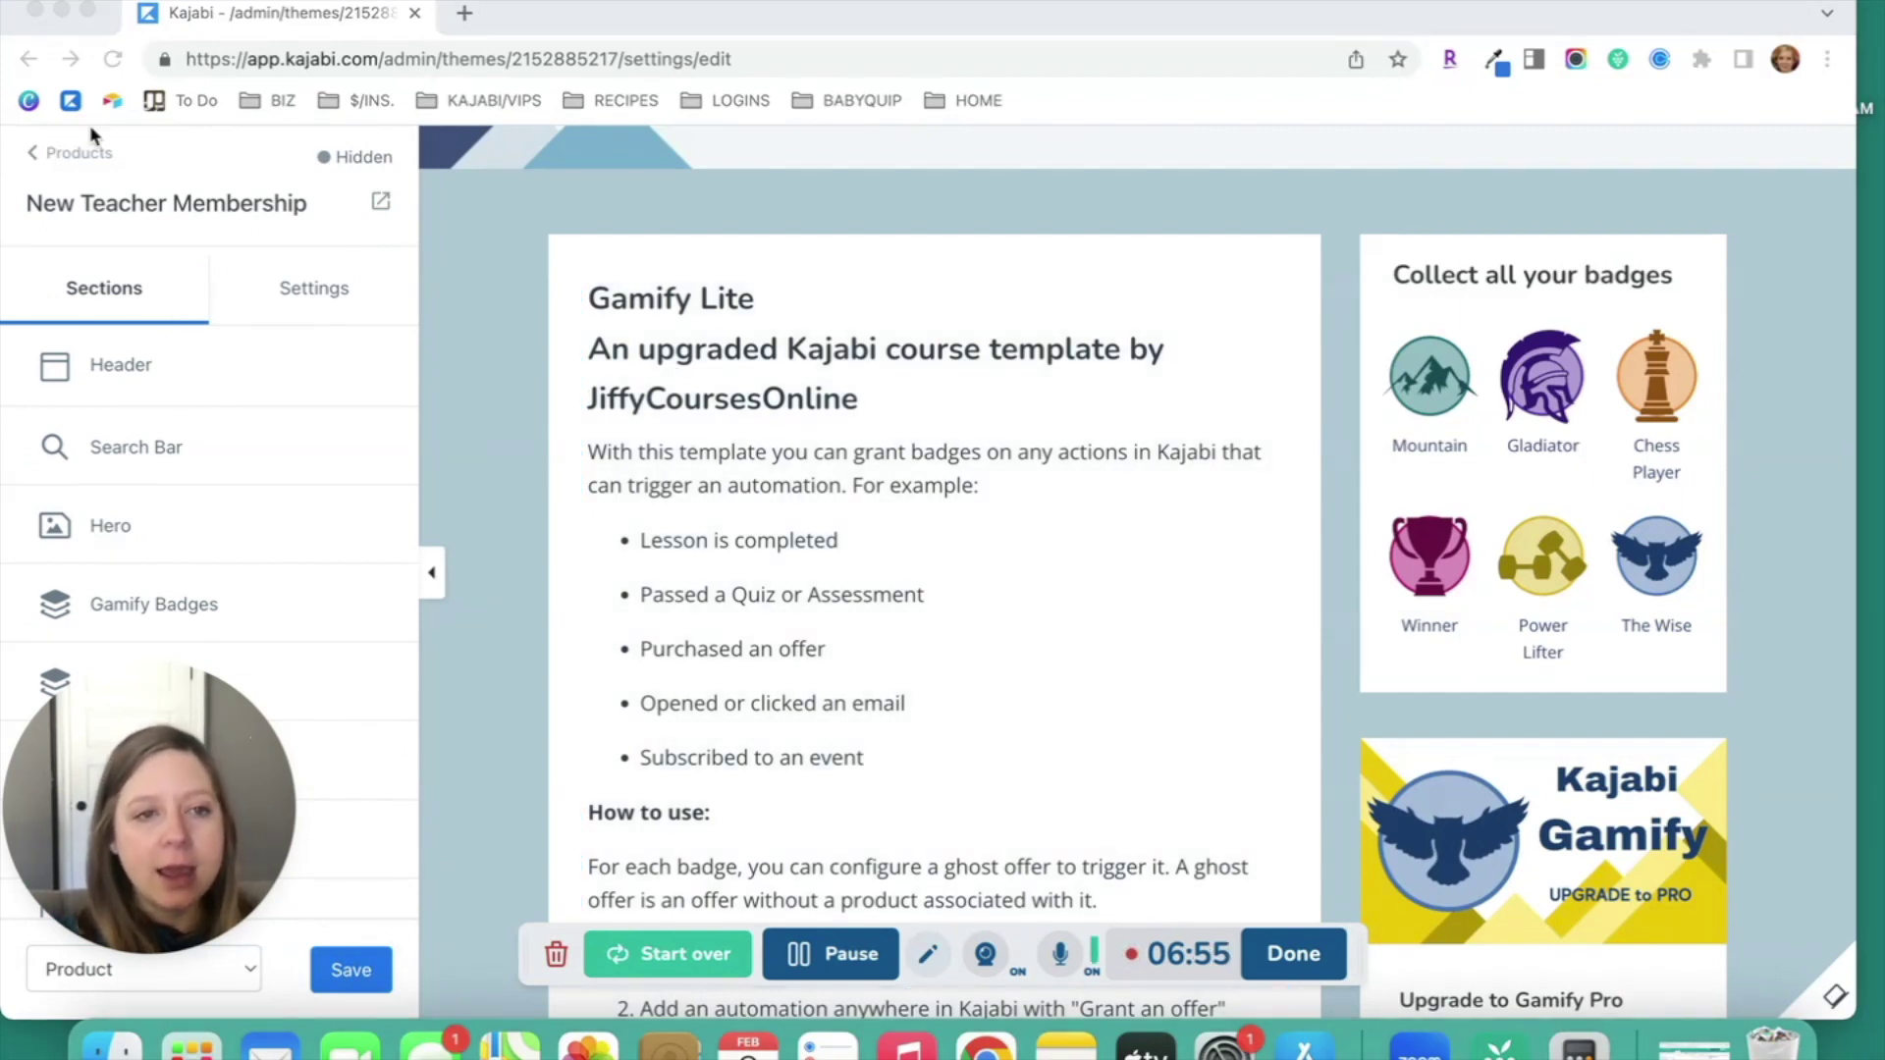
pyautogui.click(94, 154)
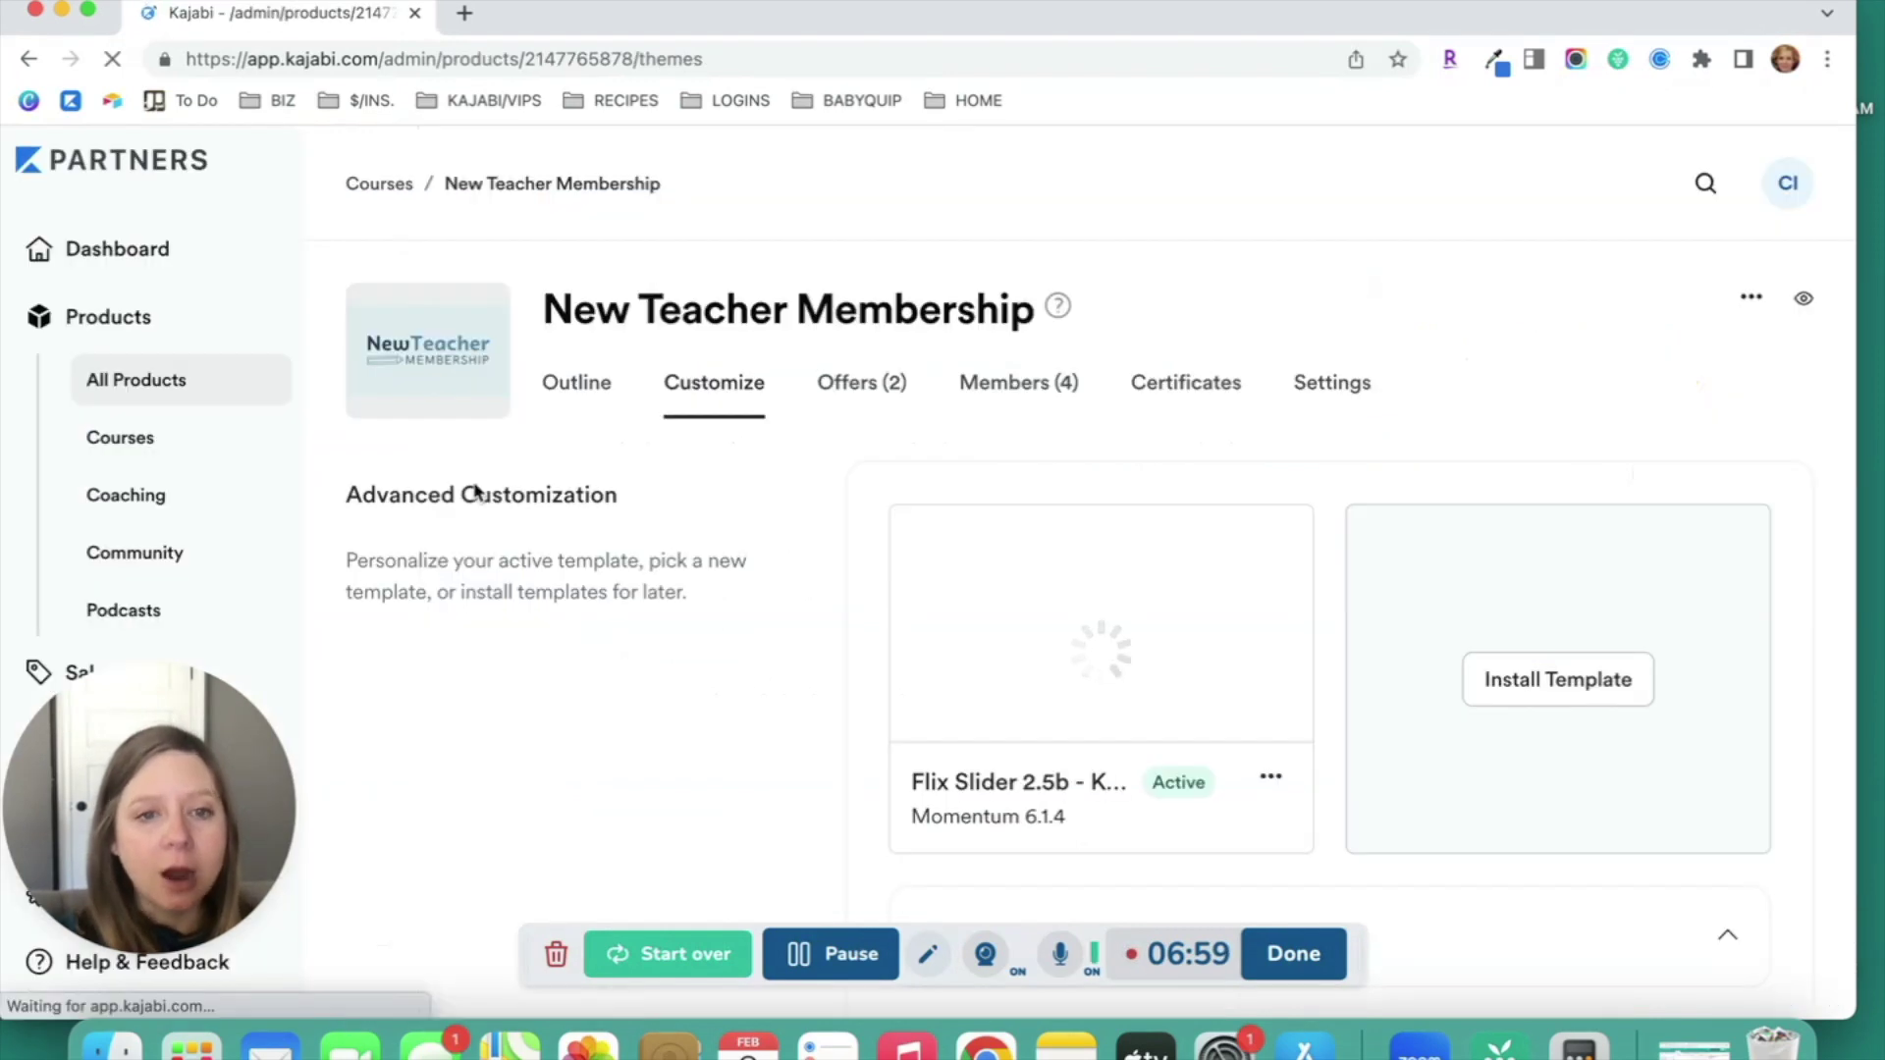
# Start a new offer from Sales > Offers, ready to enter its title
pyautogui.scroll(-3, 156, 471)
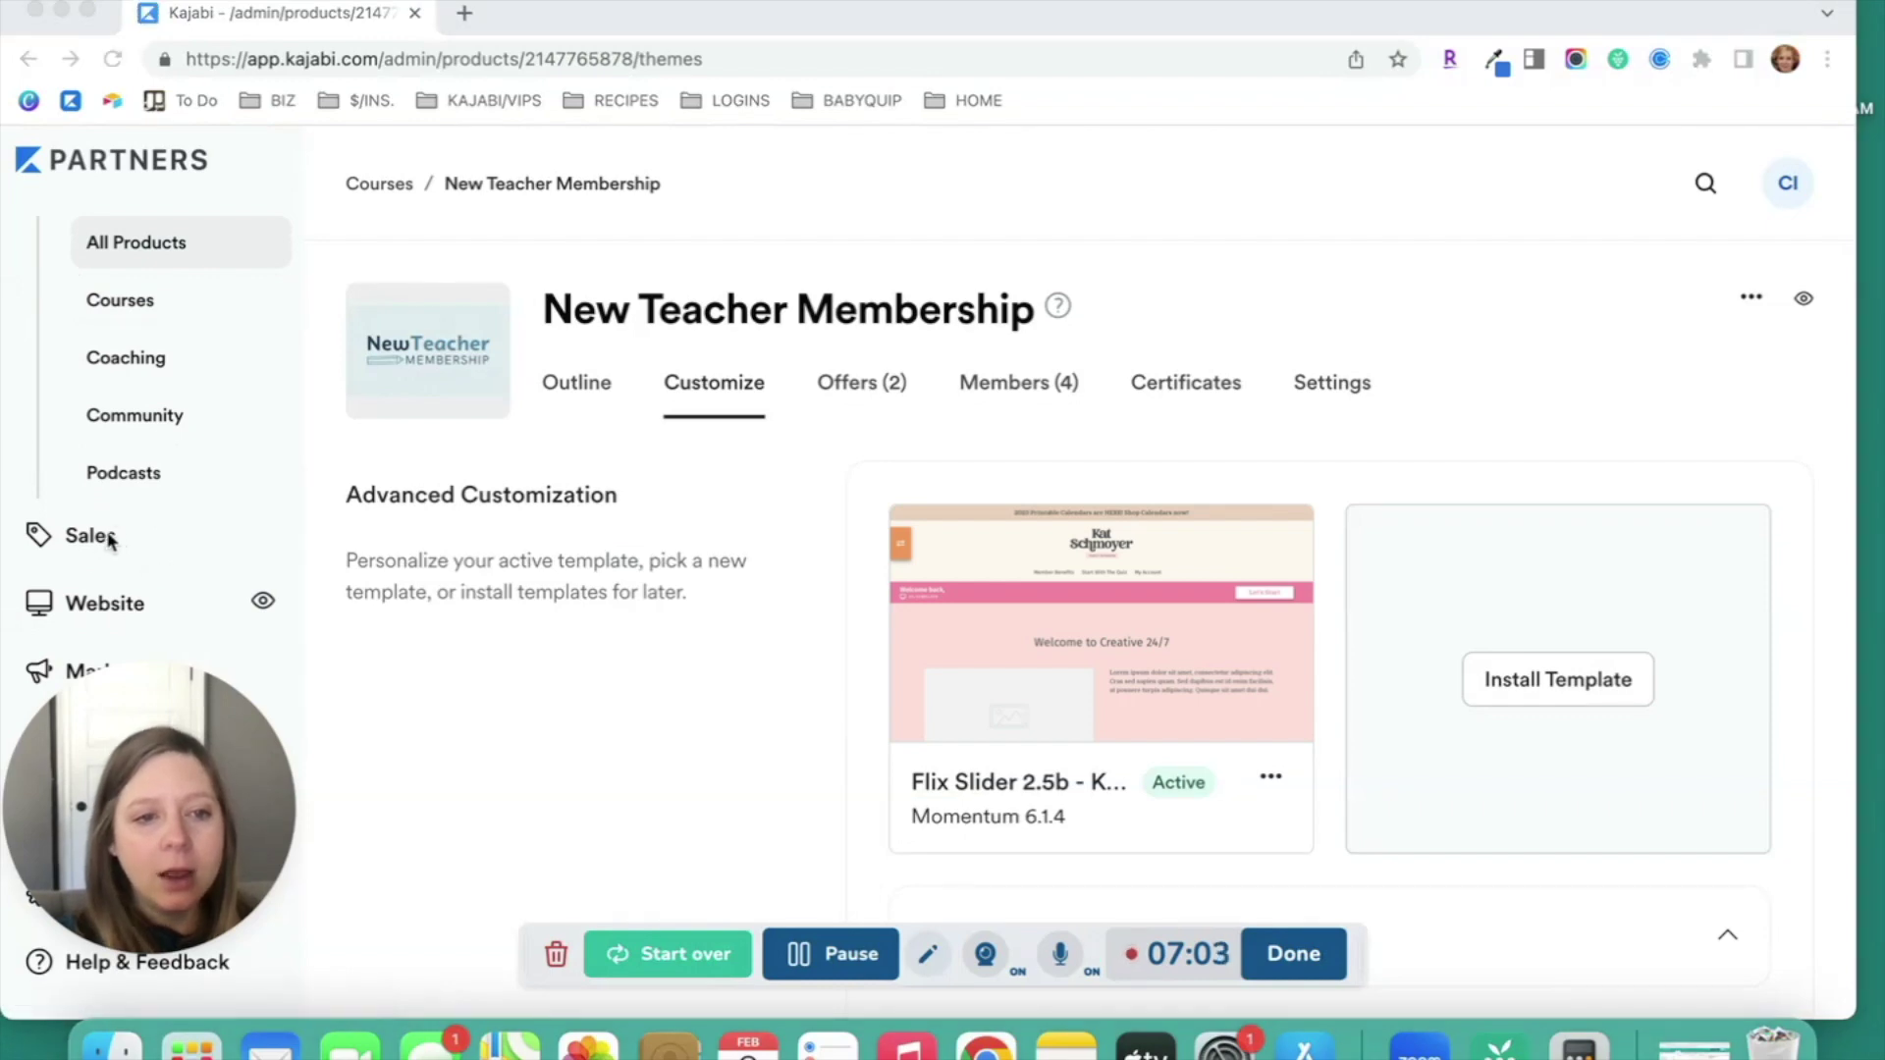
pyautogui.click(799, 950)
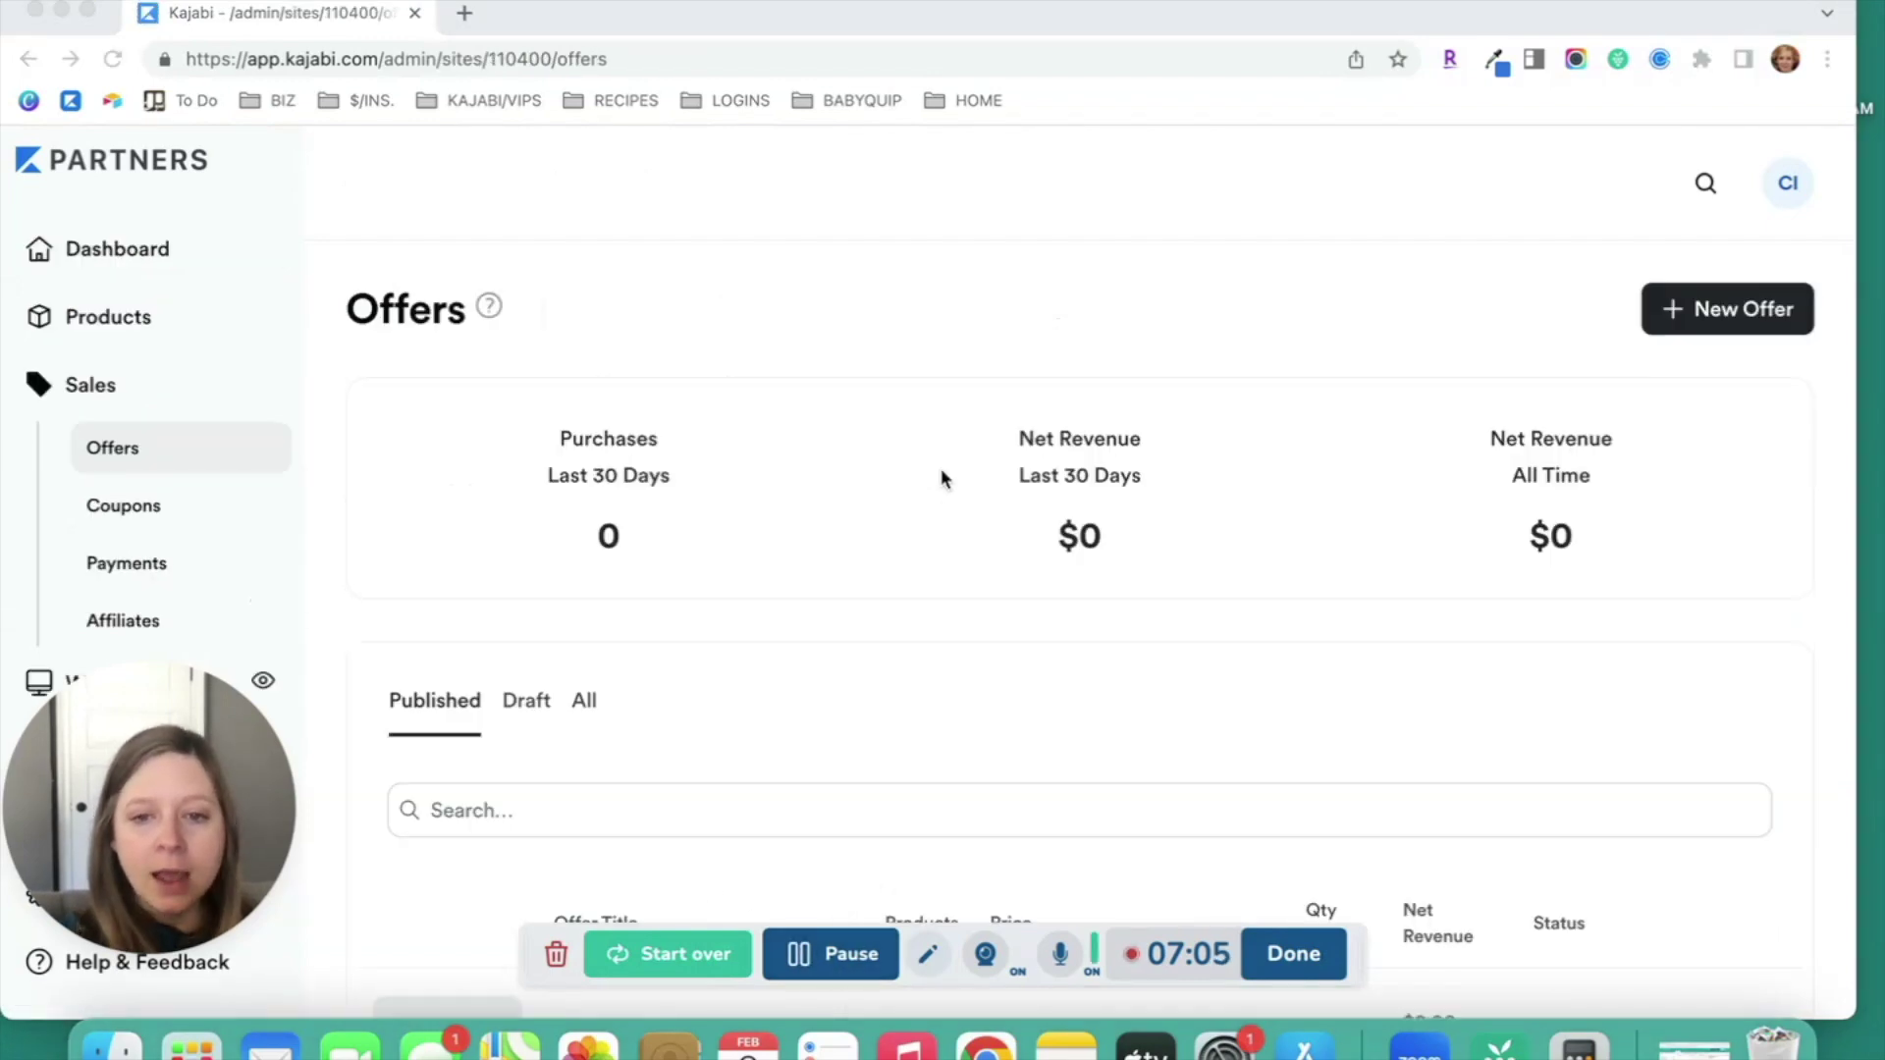
pyautogui.click(1730, 319)
pyautogui.click(193, 473)
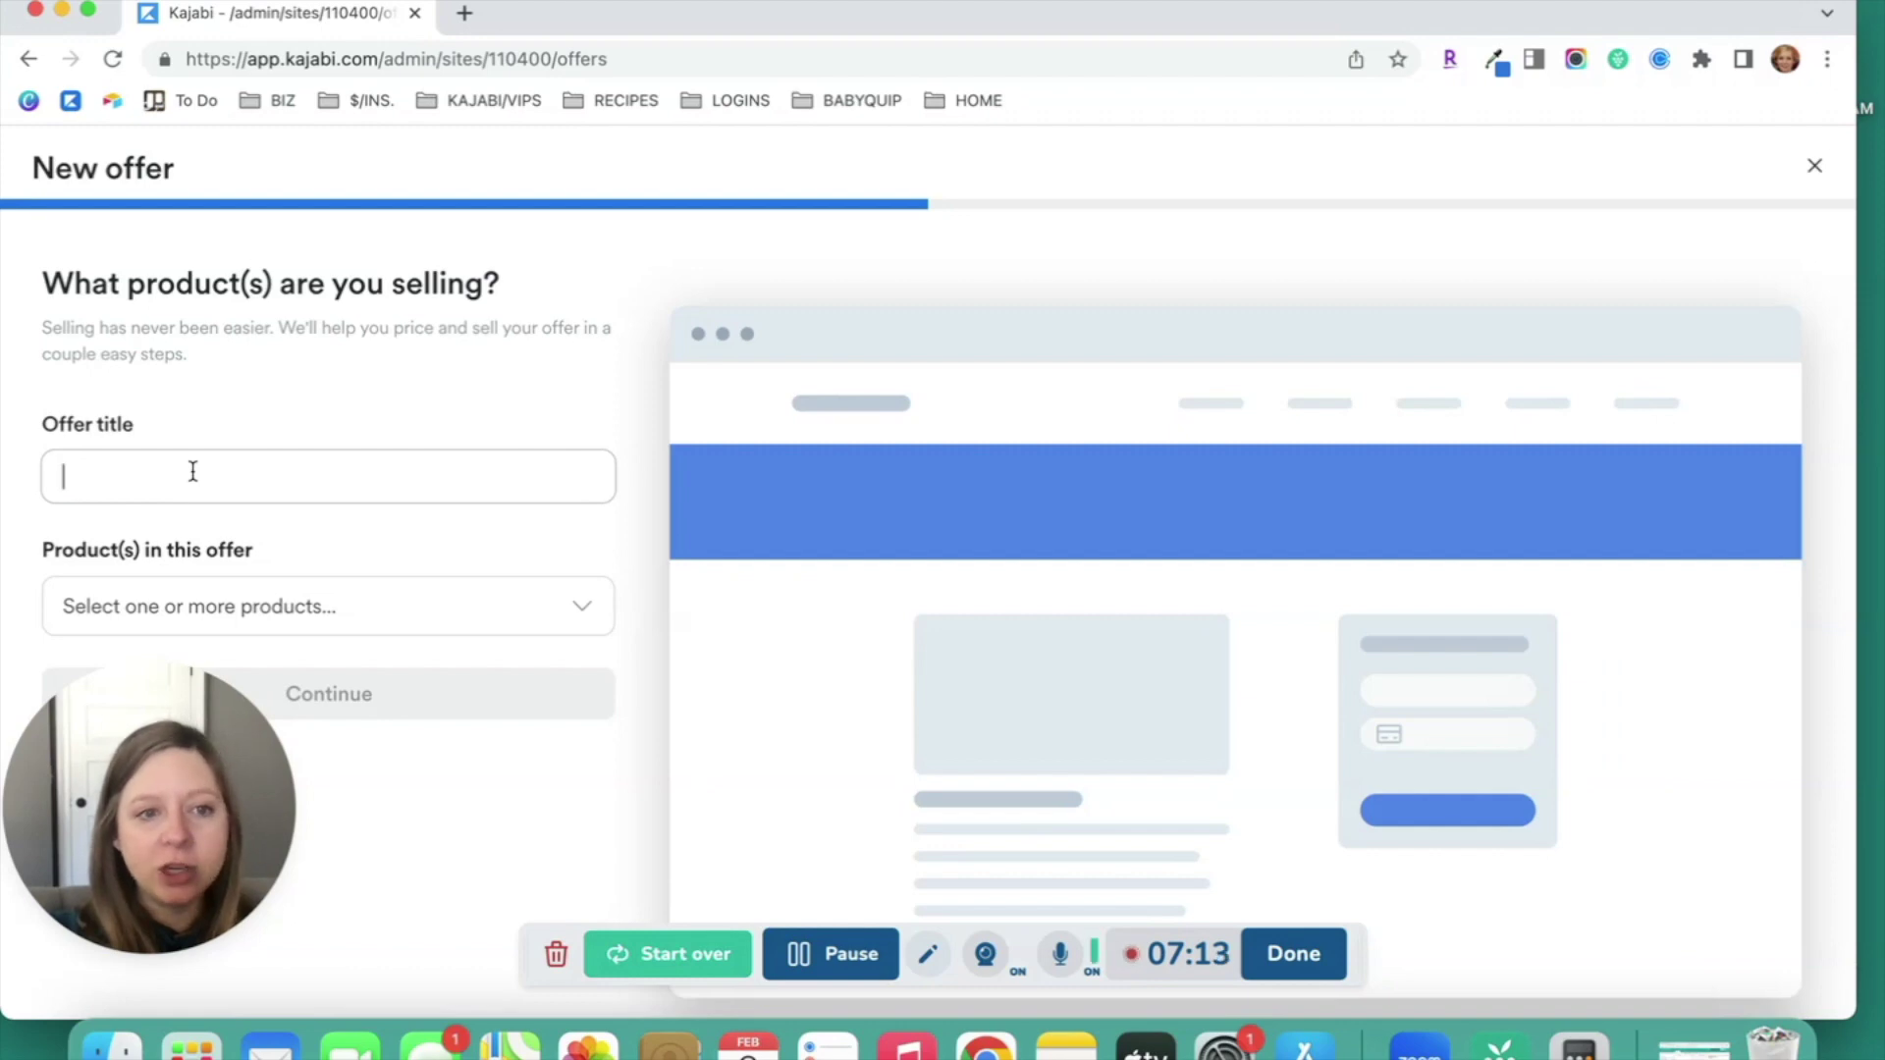
# Enter 'Badge Name [Course Name]' as the offer title and continue to pricing
pyautogui.write('Bad')
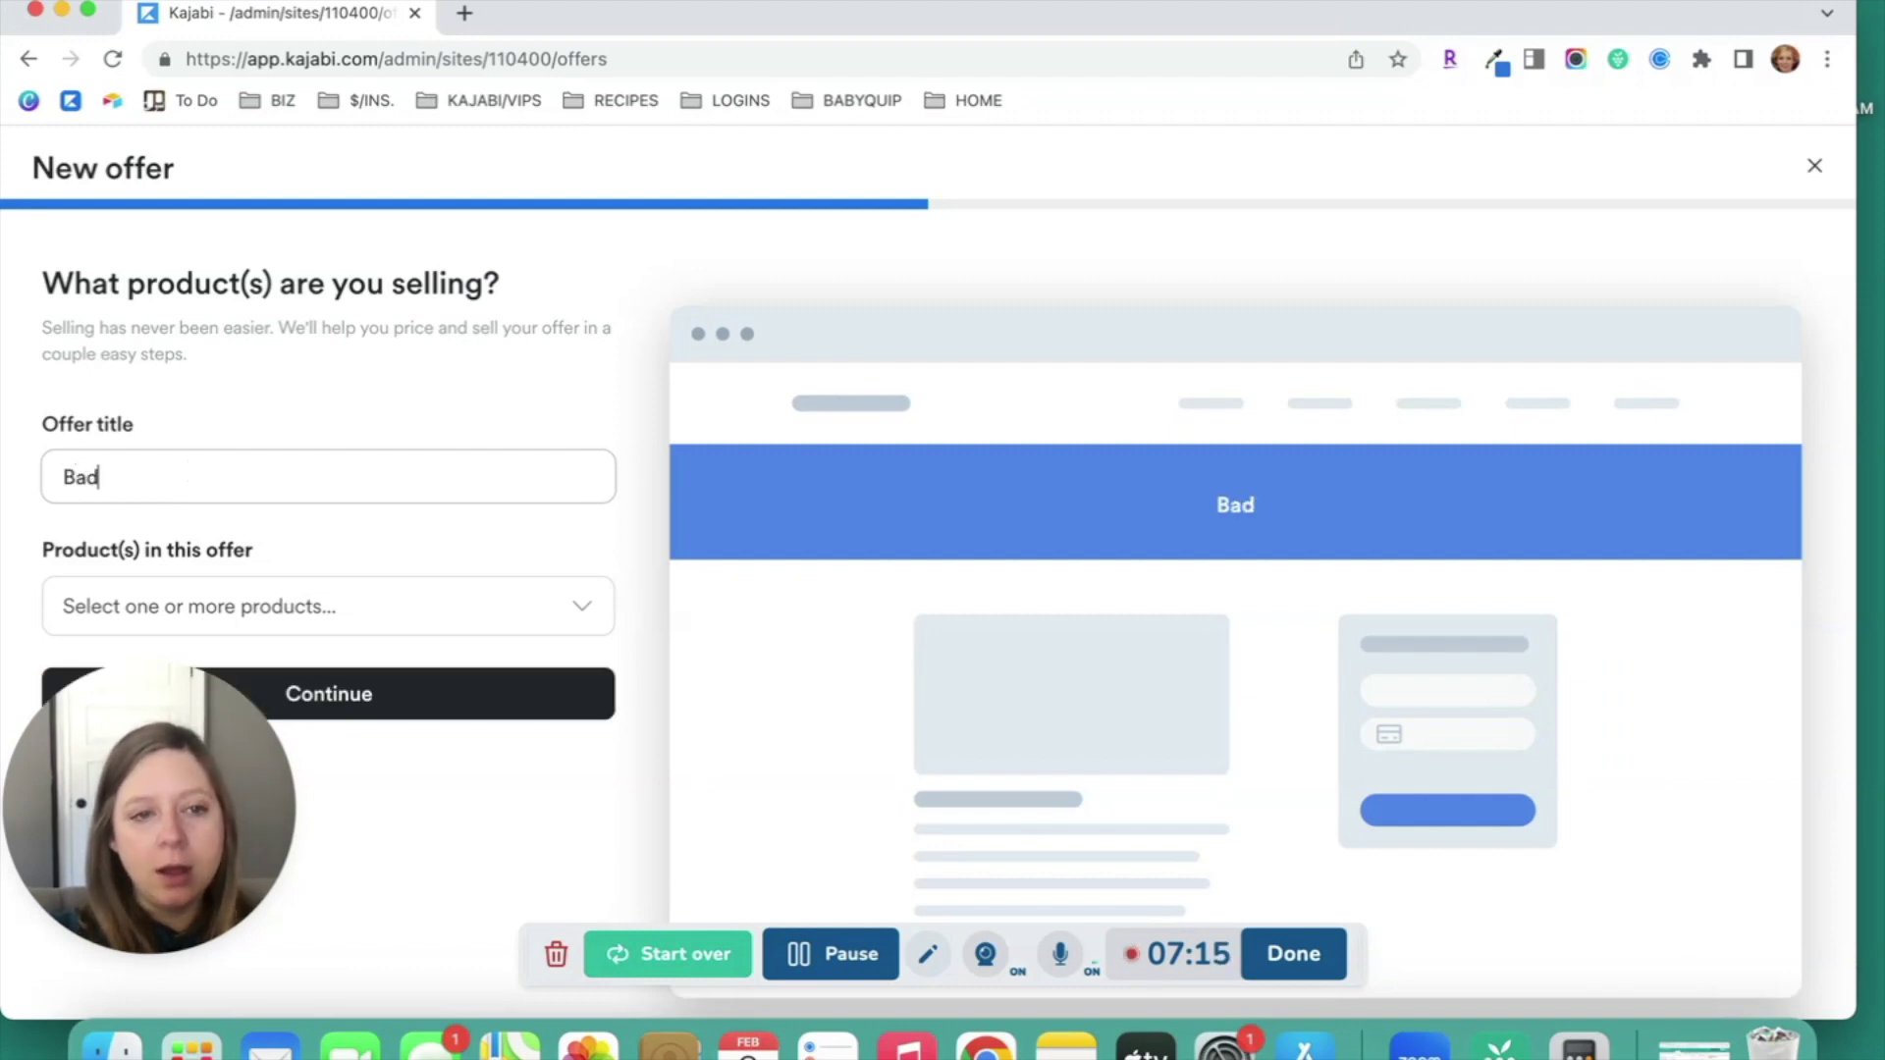
pyautogui.write('ge Name [C')
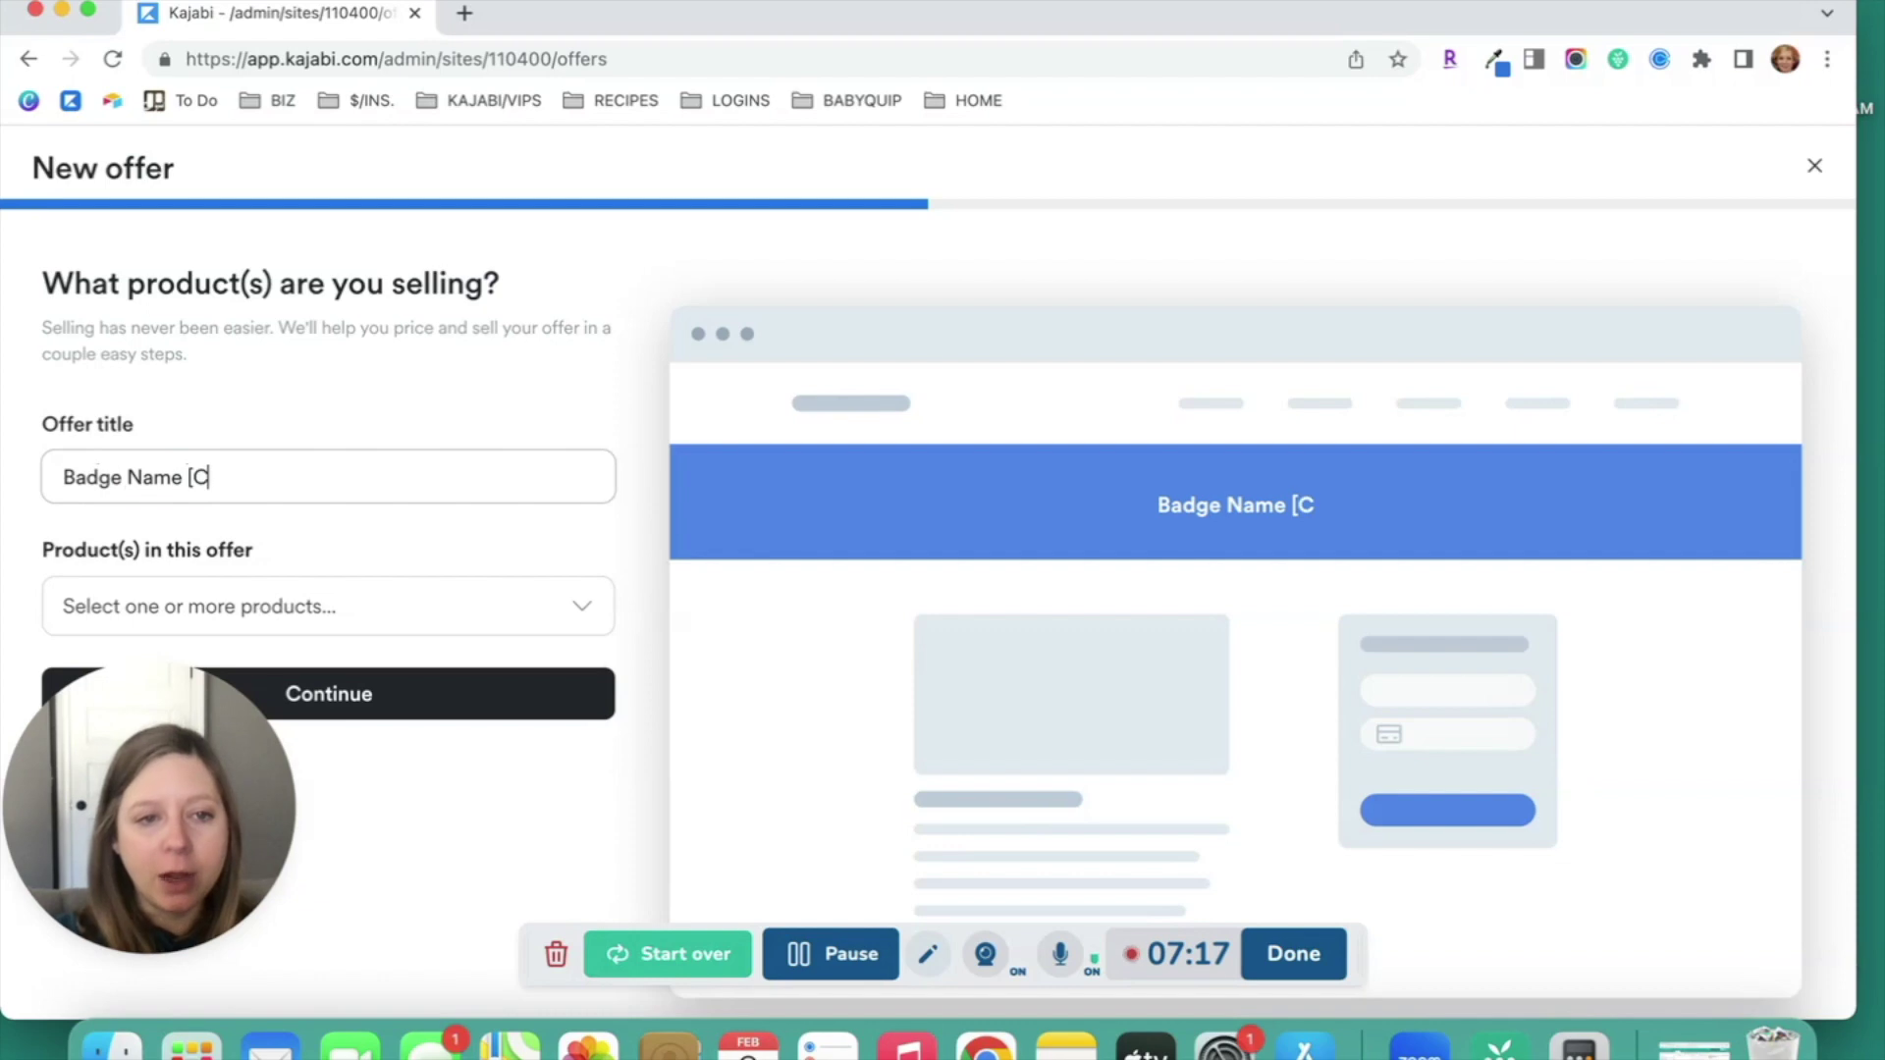
pyautogui.write('ourse Name]')
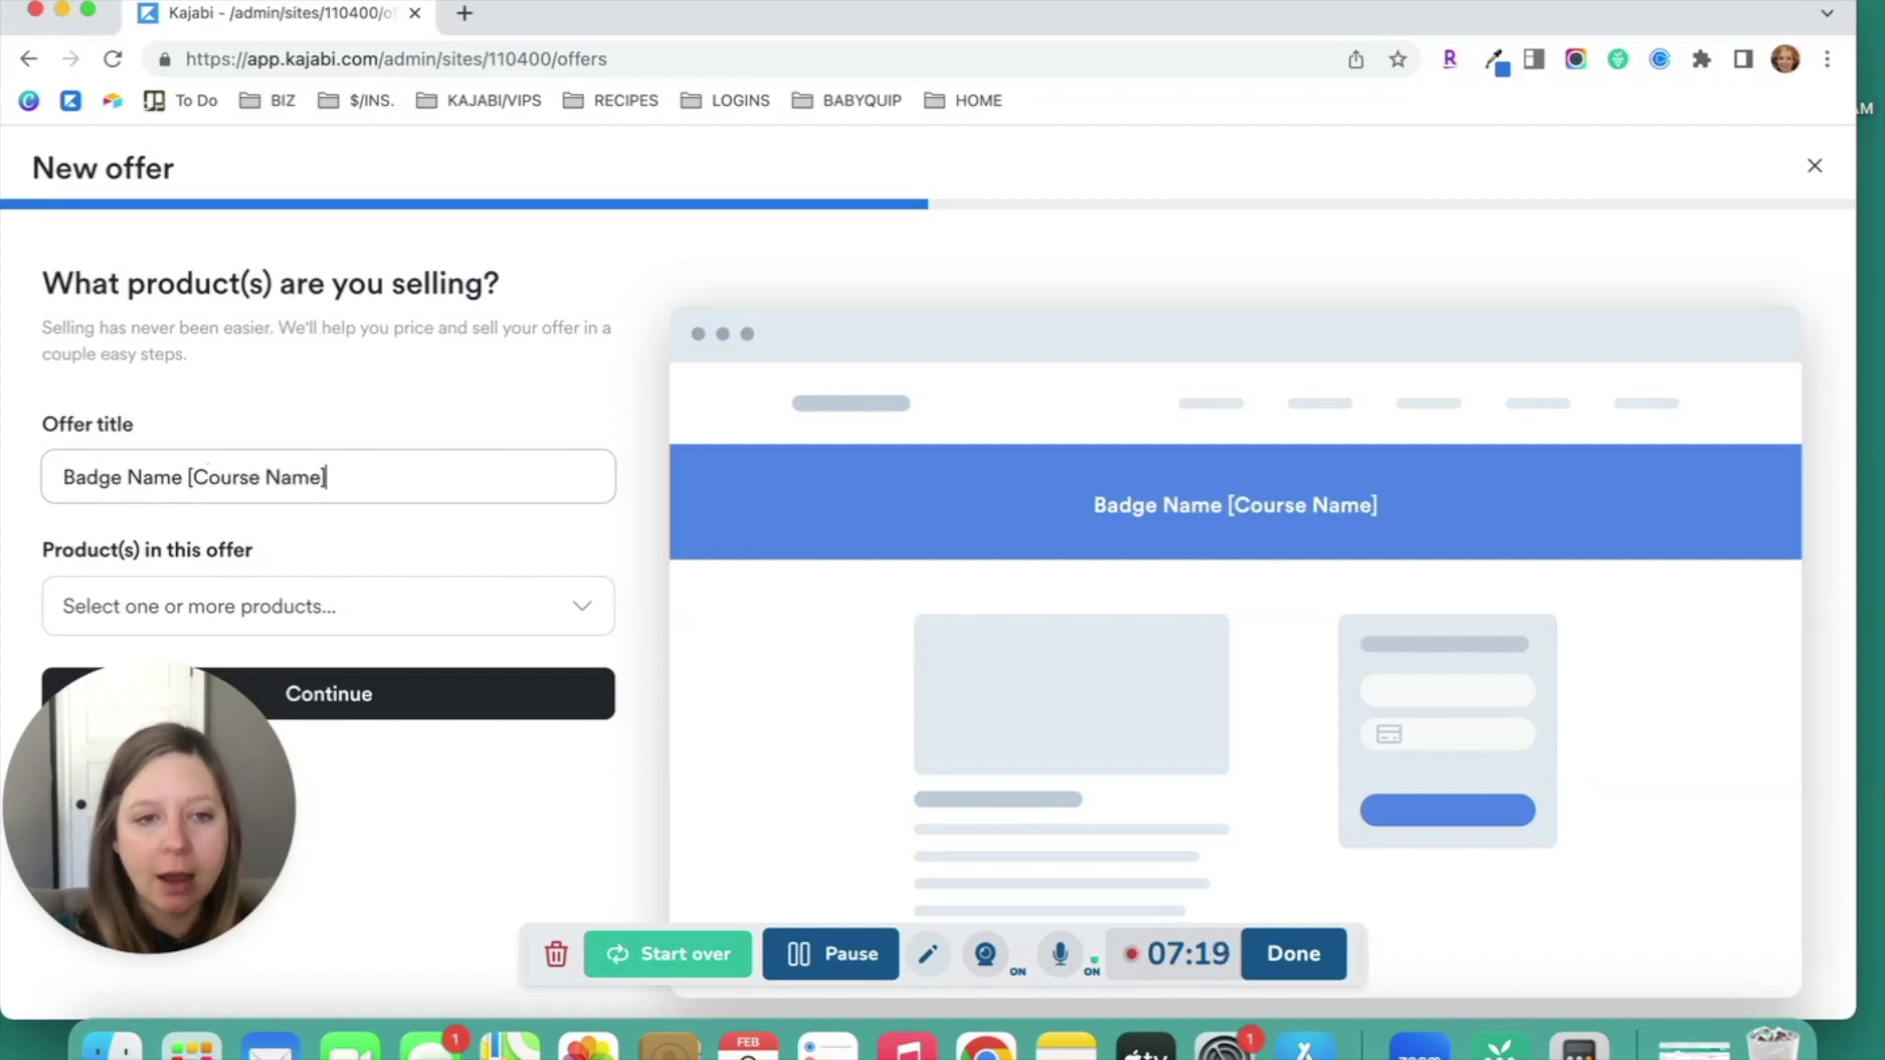
pyautogui.scroll(-2, 266, 475)
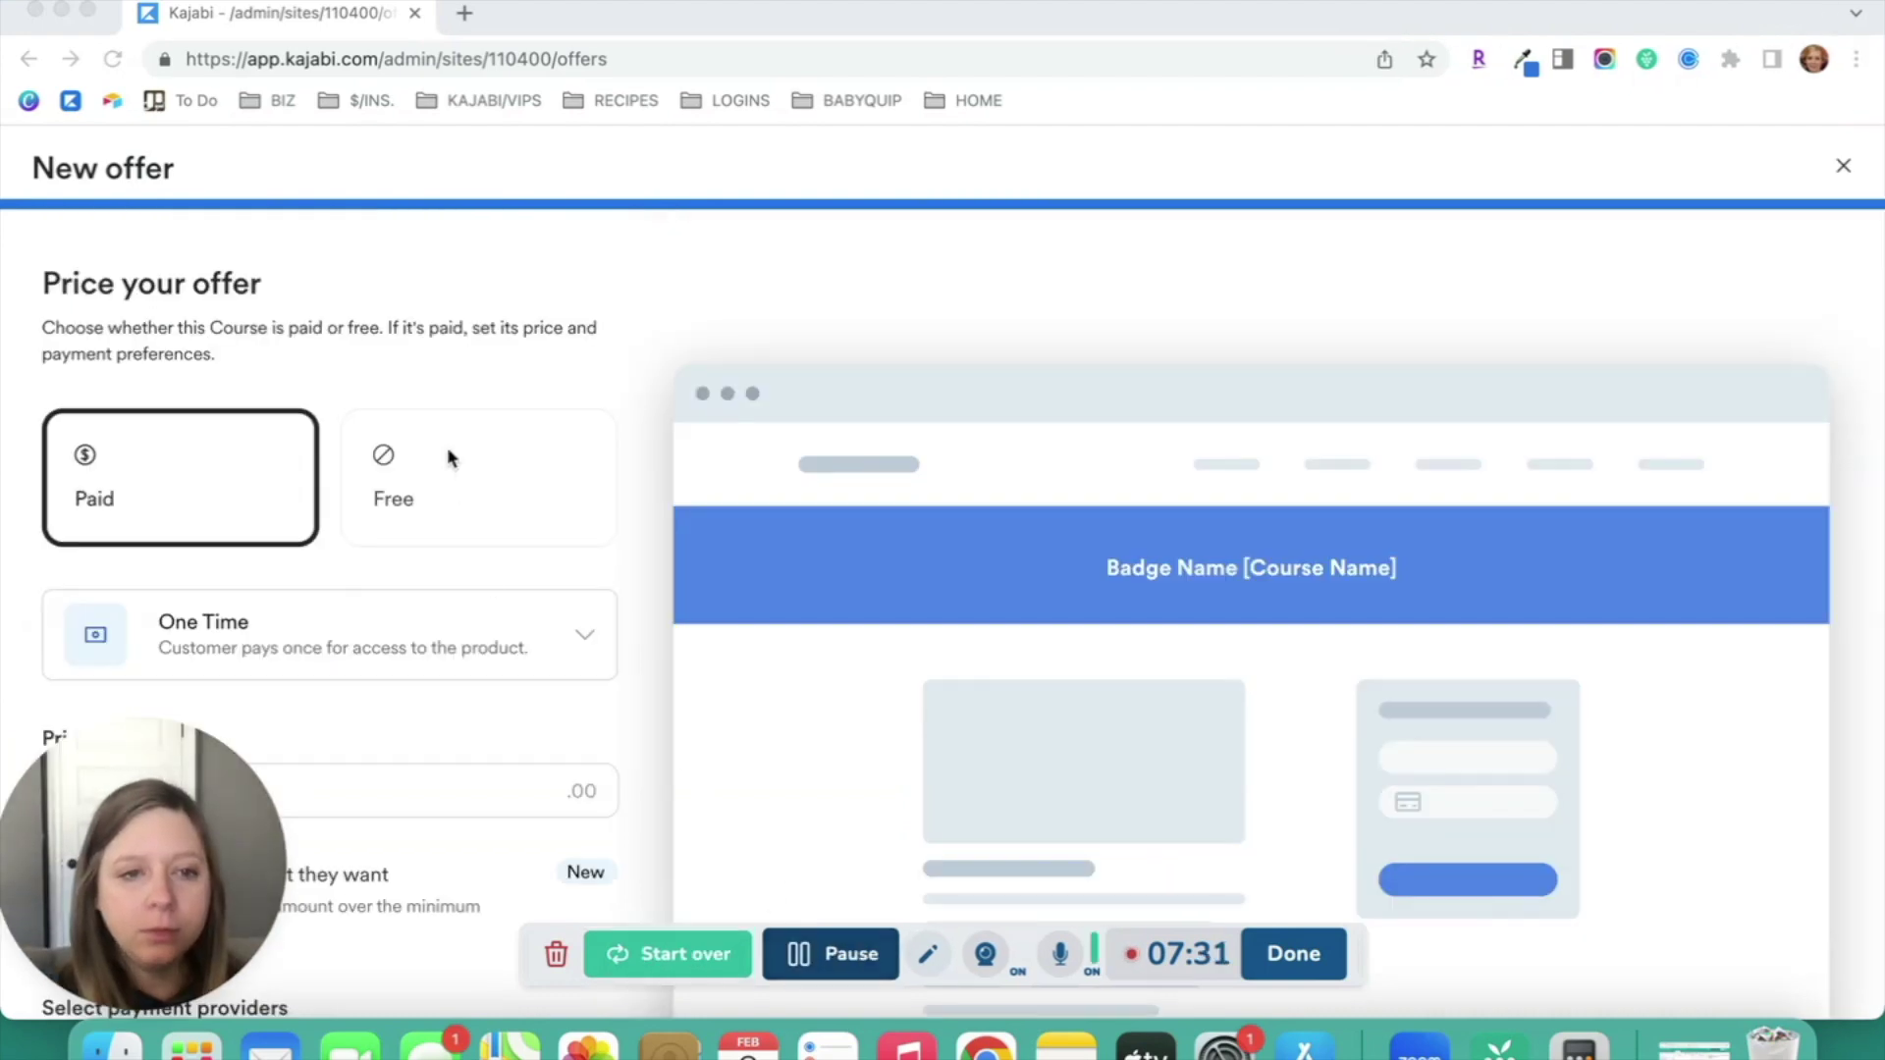
# Choose Free pricing, finish creating the offer and save it as Published
pyautogui.click(449, 437)
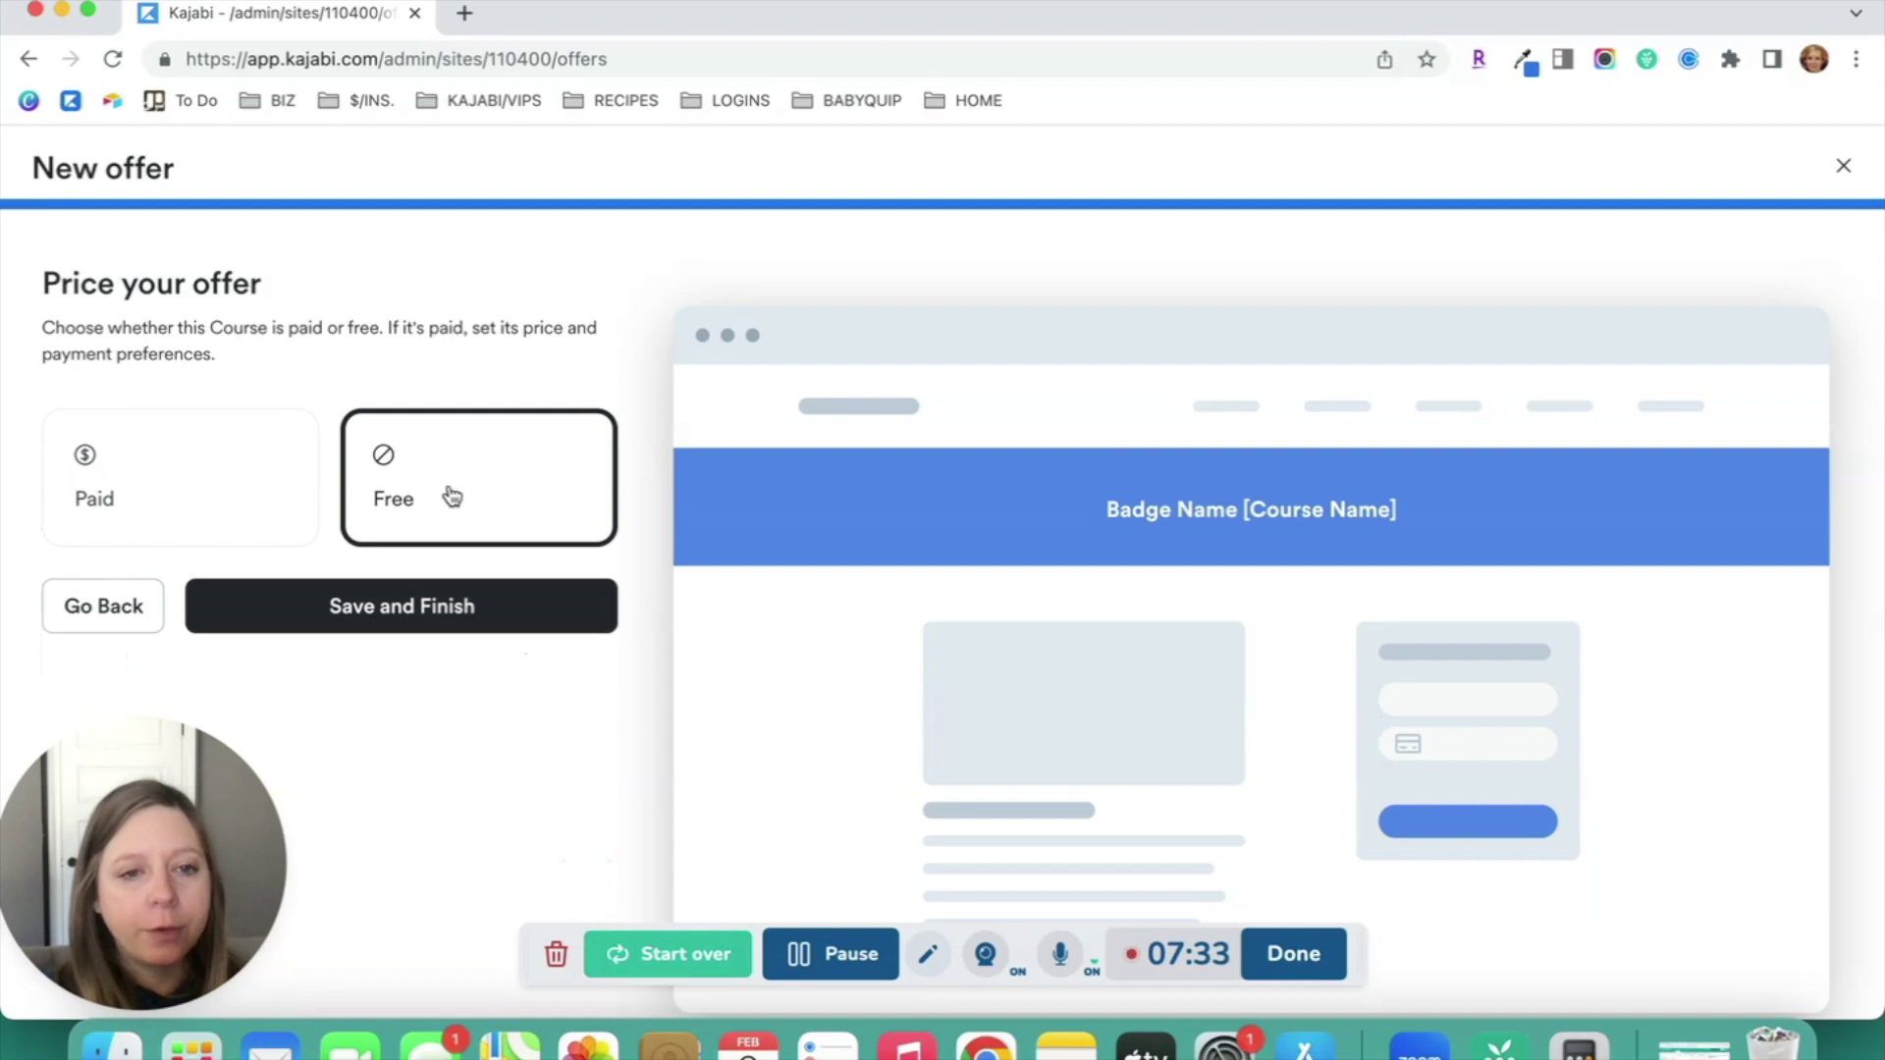
pyautogui.click(467, 617)
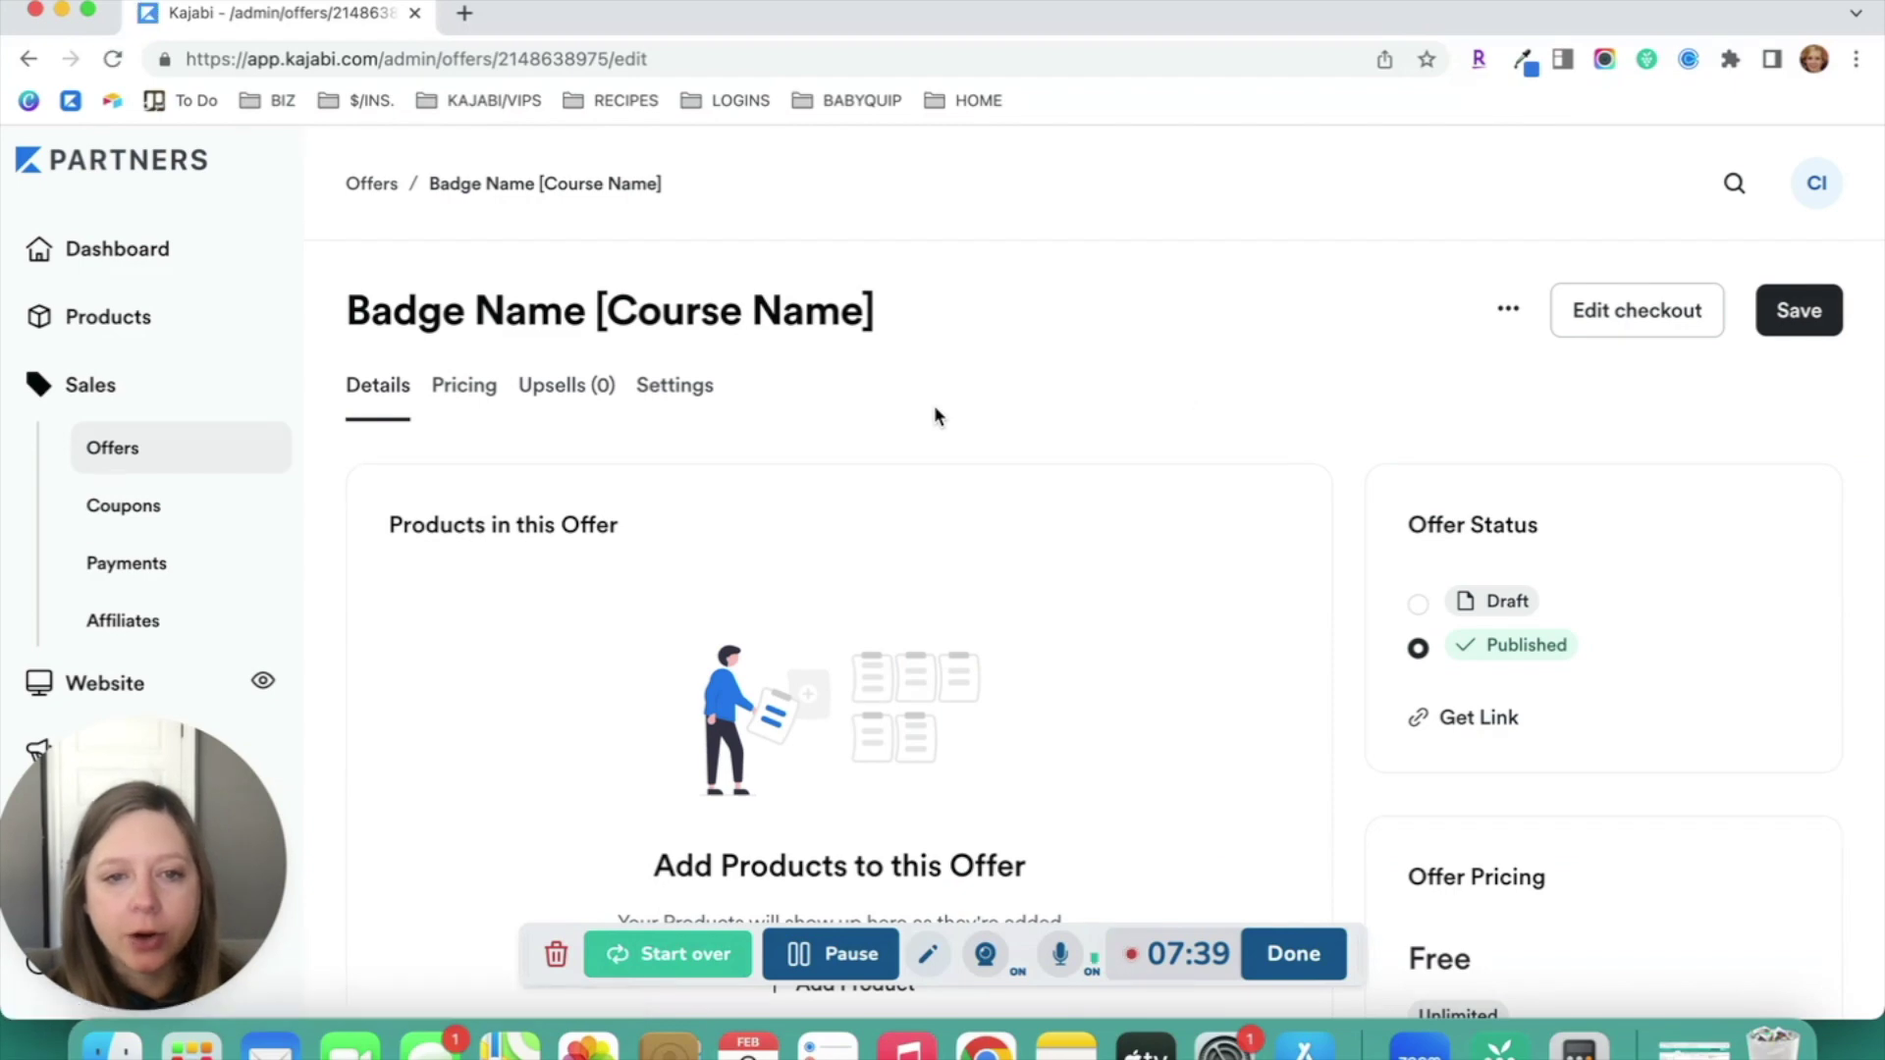
pyautogui.scroll(-9, 934, 405)
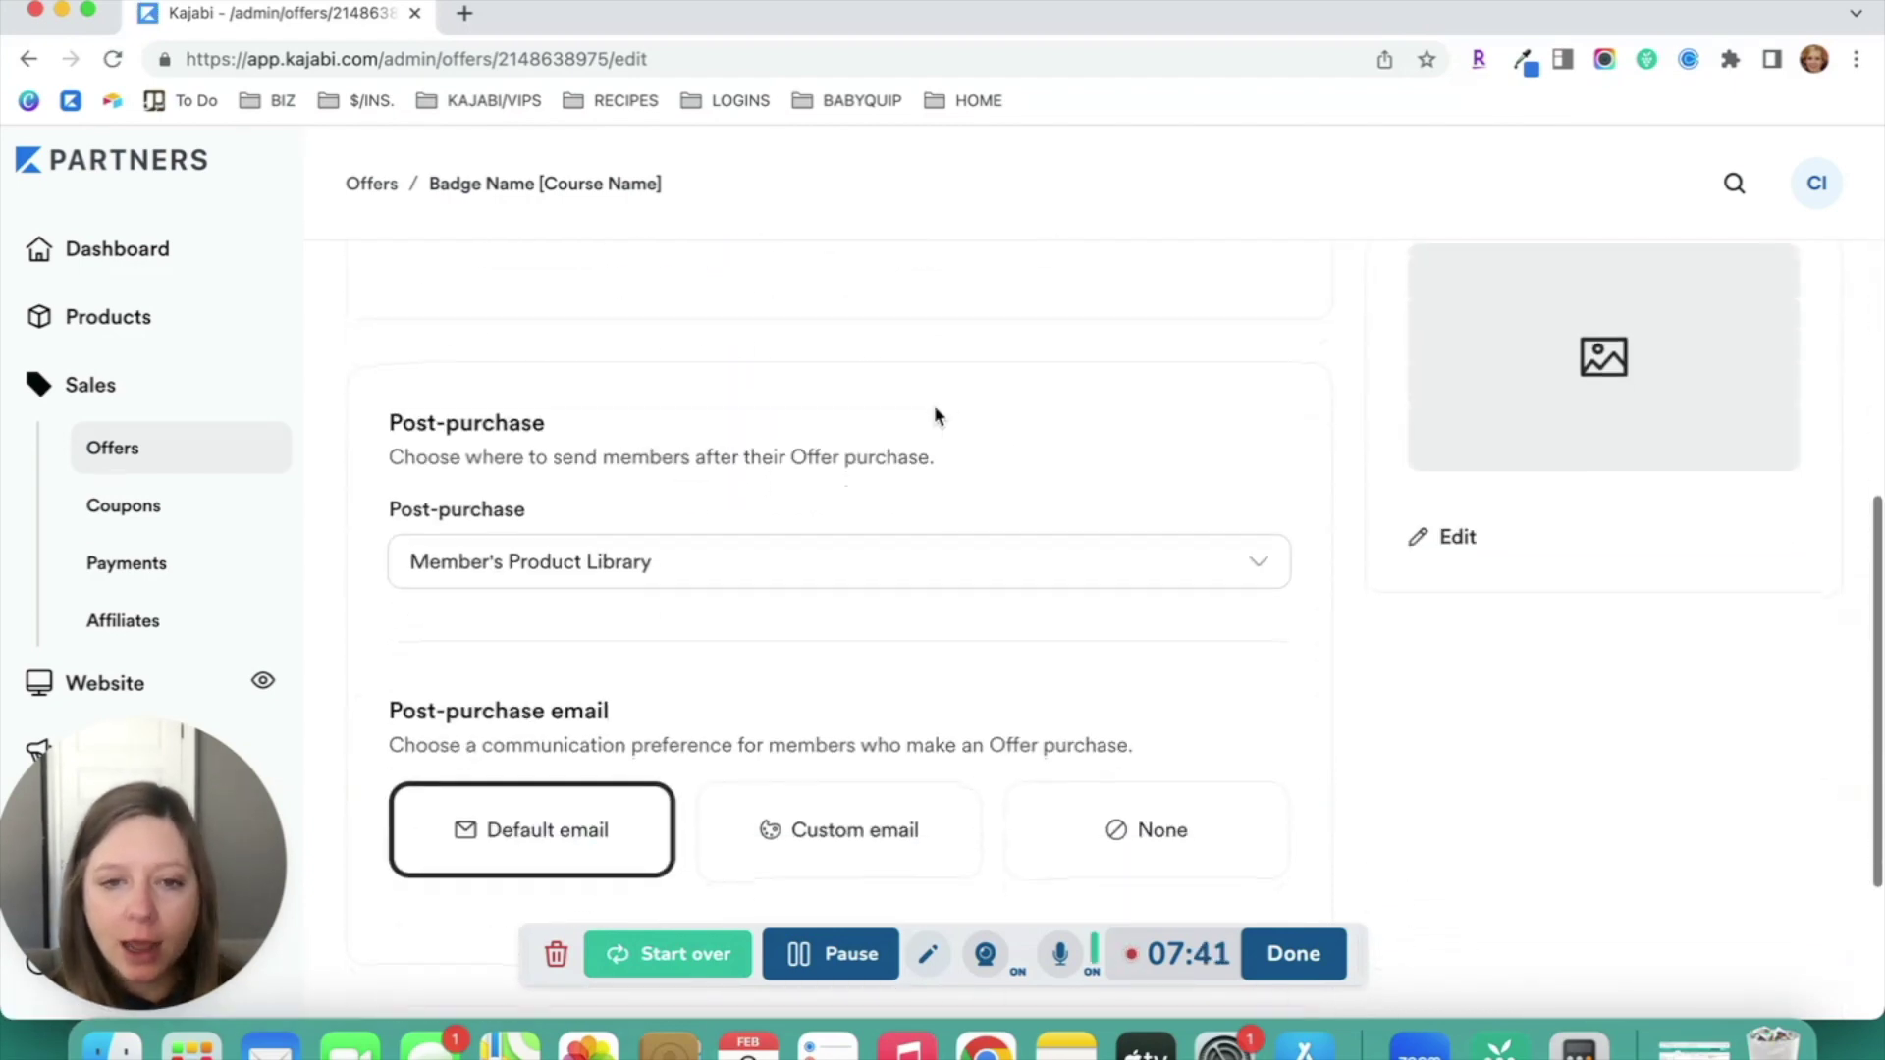
pyautogui.scroll(-3, 934, 416)
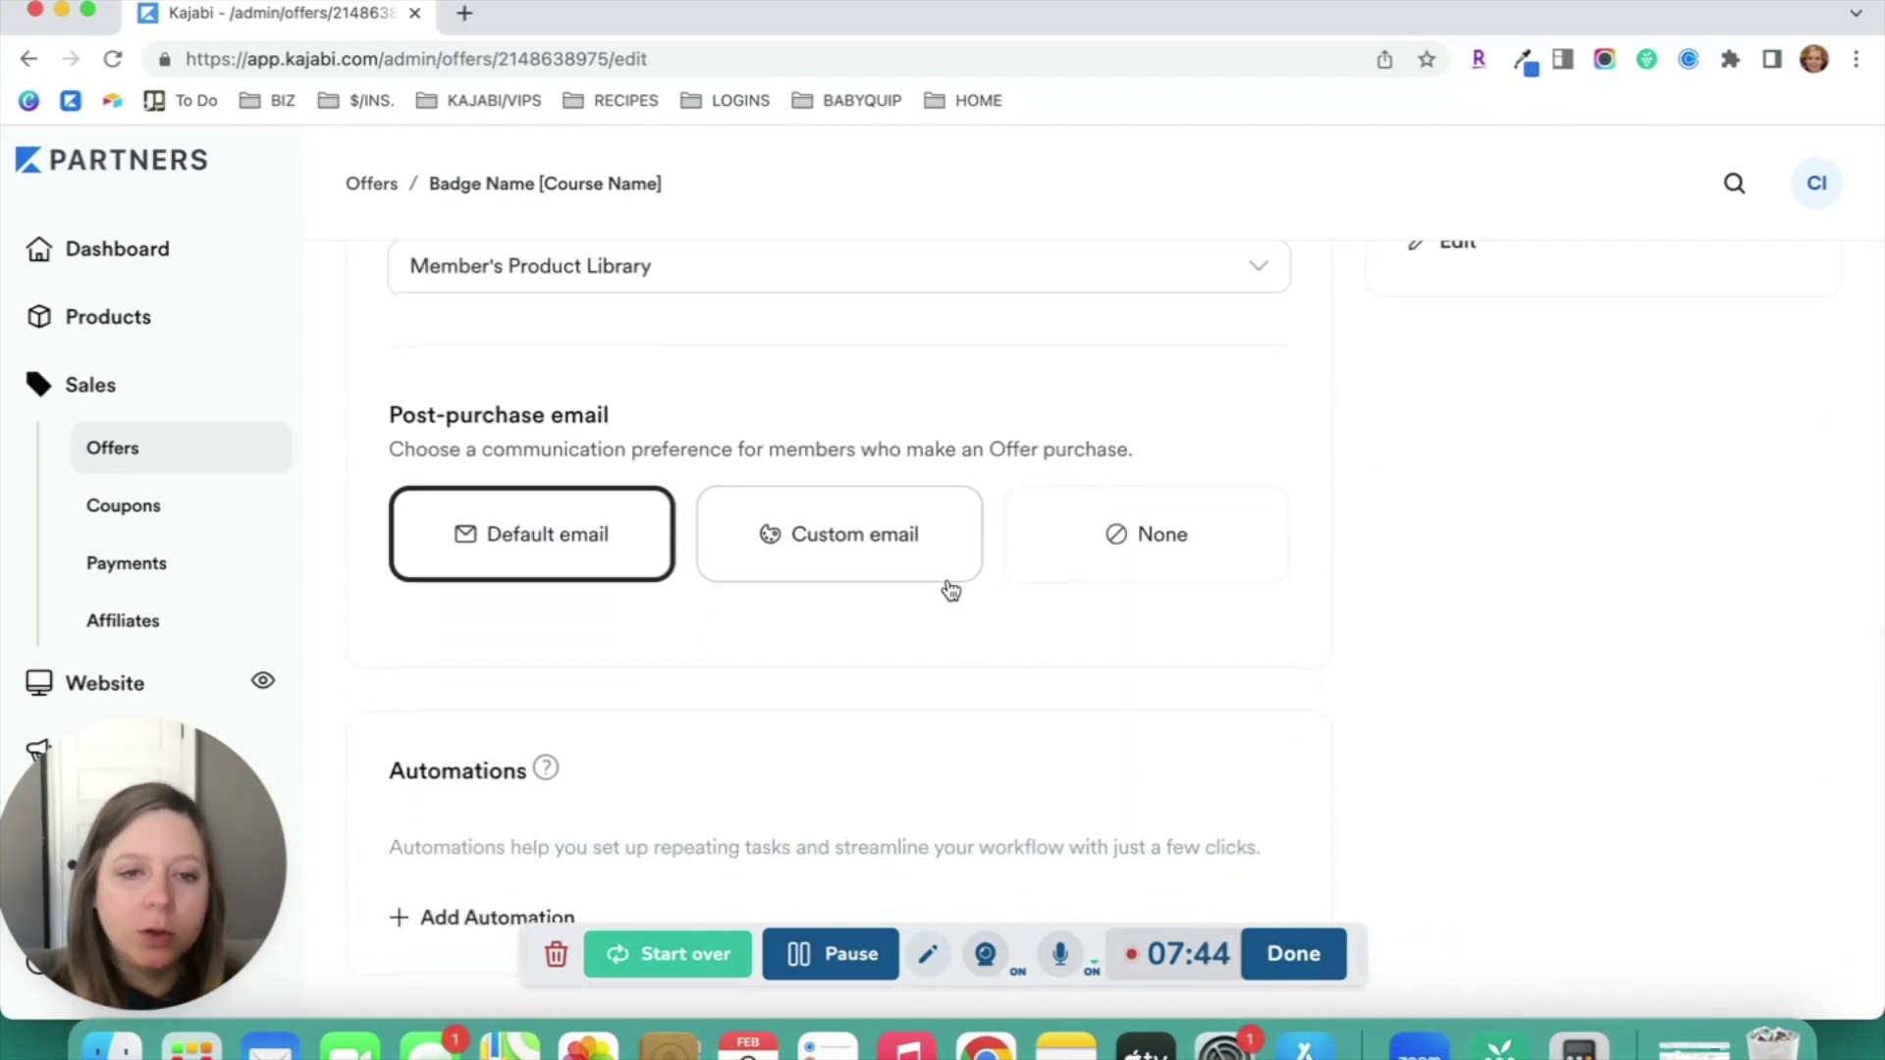
pyautogui.scroll(1, 947, 638)
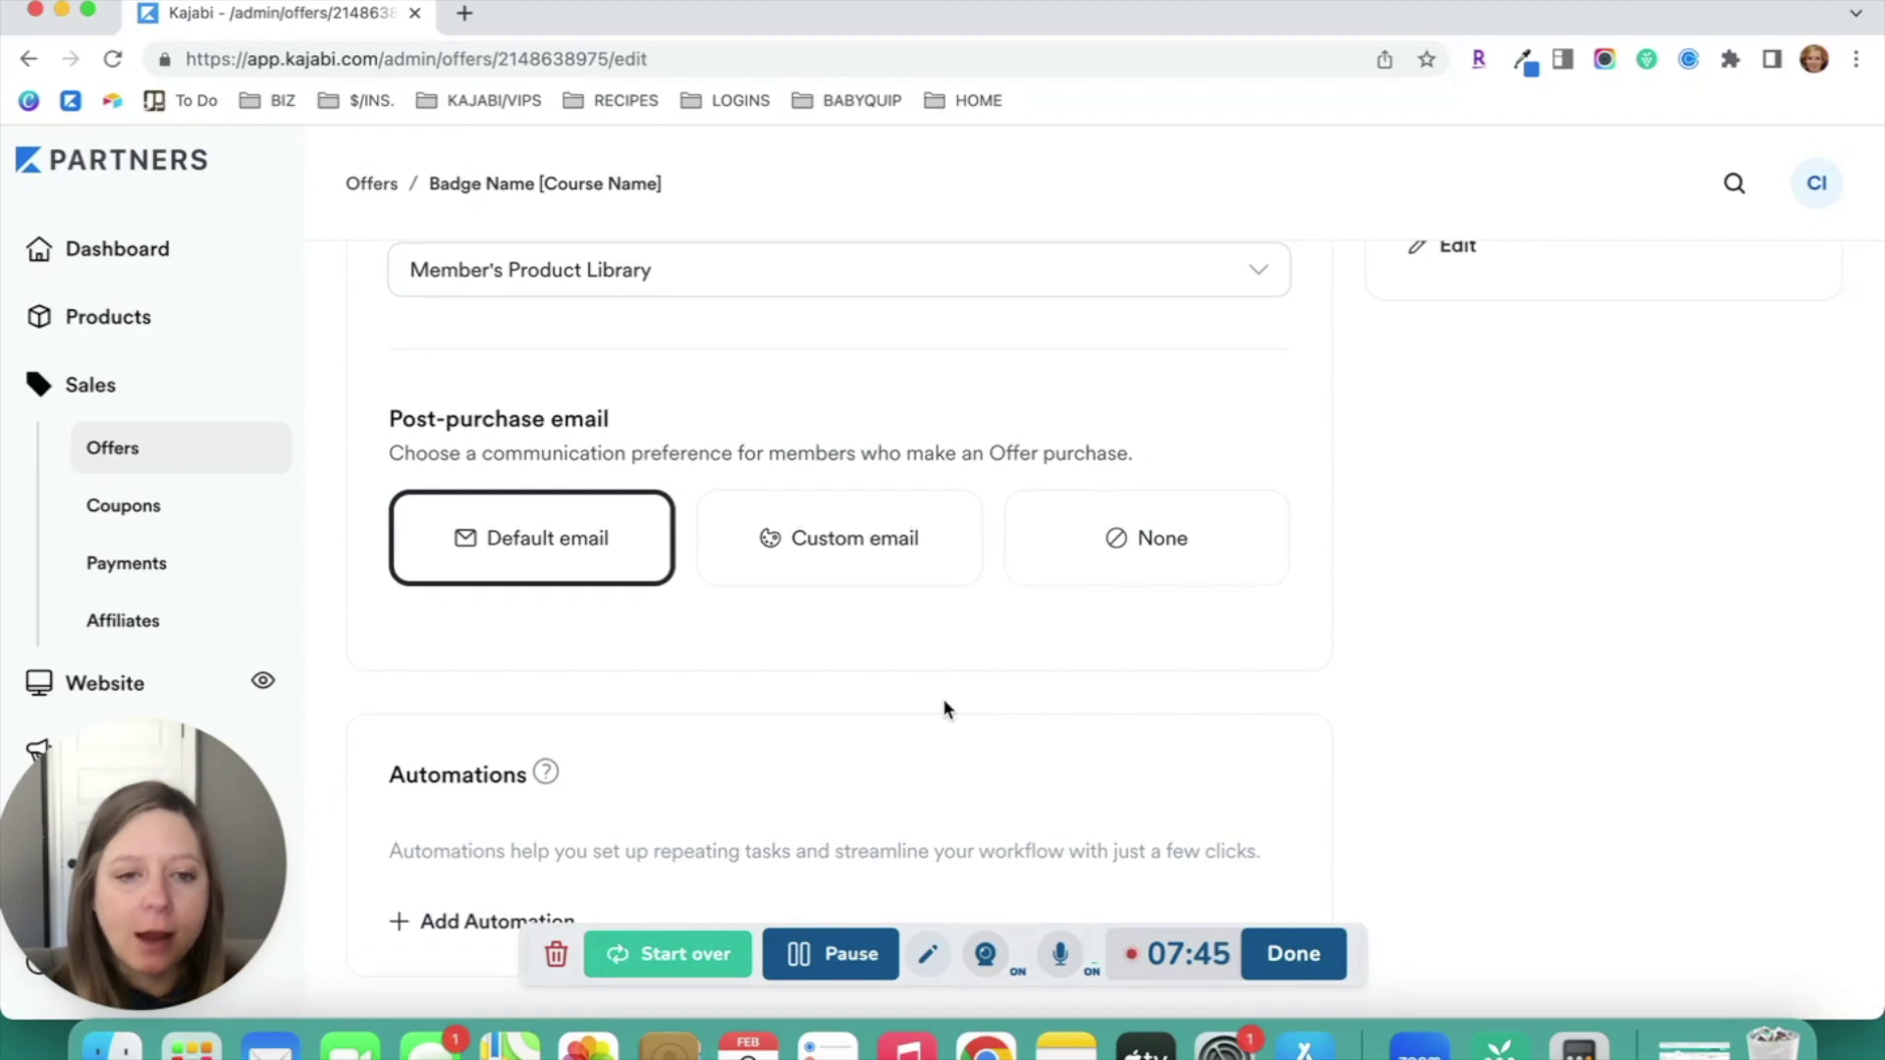
pyautogui.scroll(12, 943, 699)
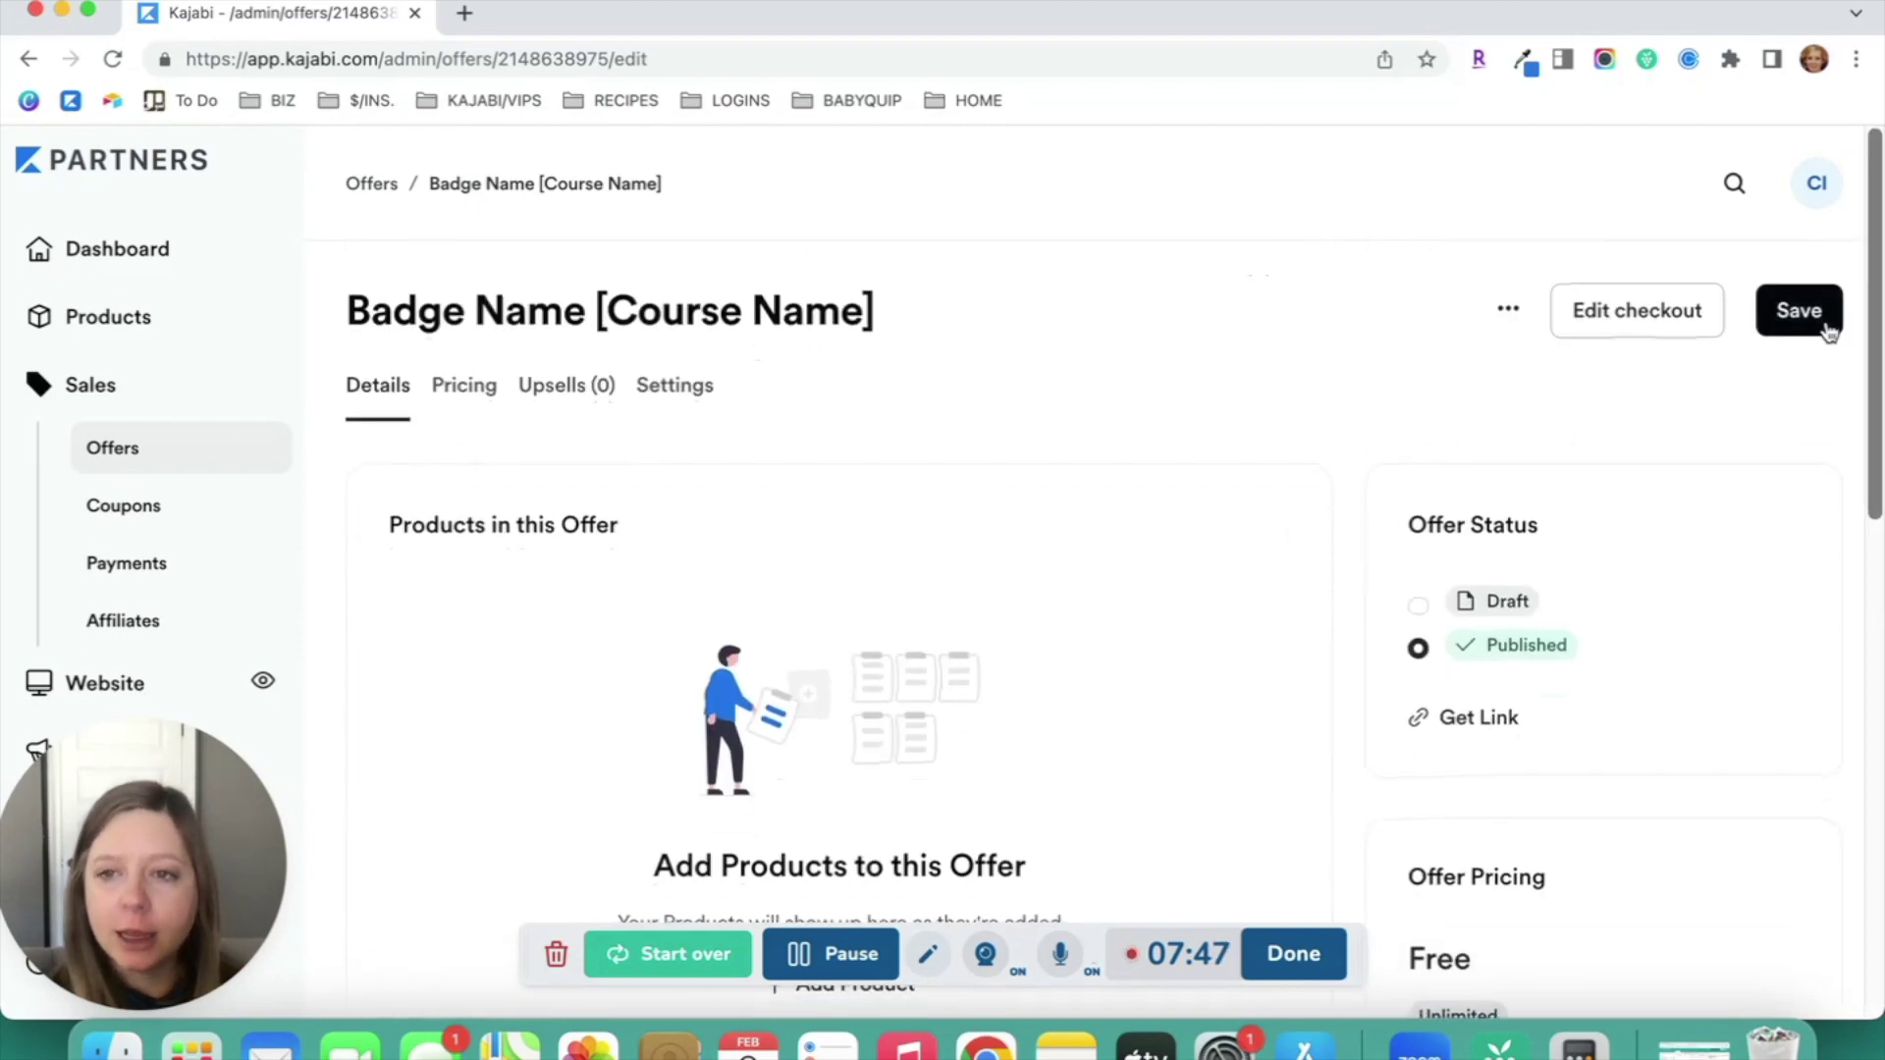
pyautogui.click(1826, 326)
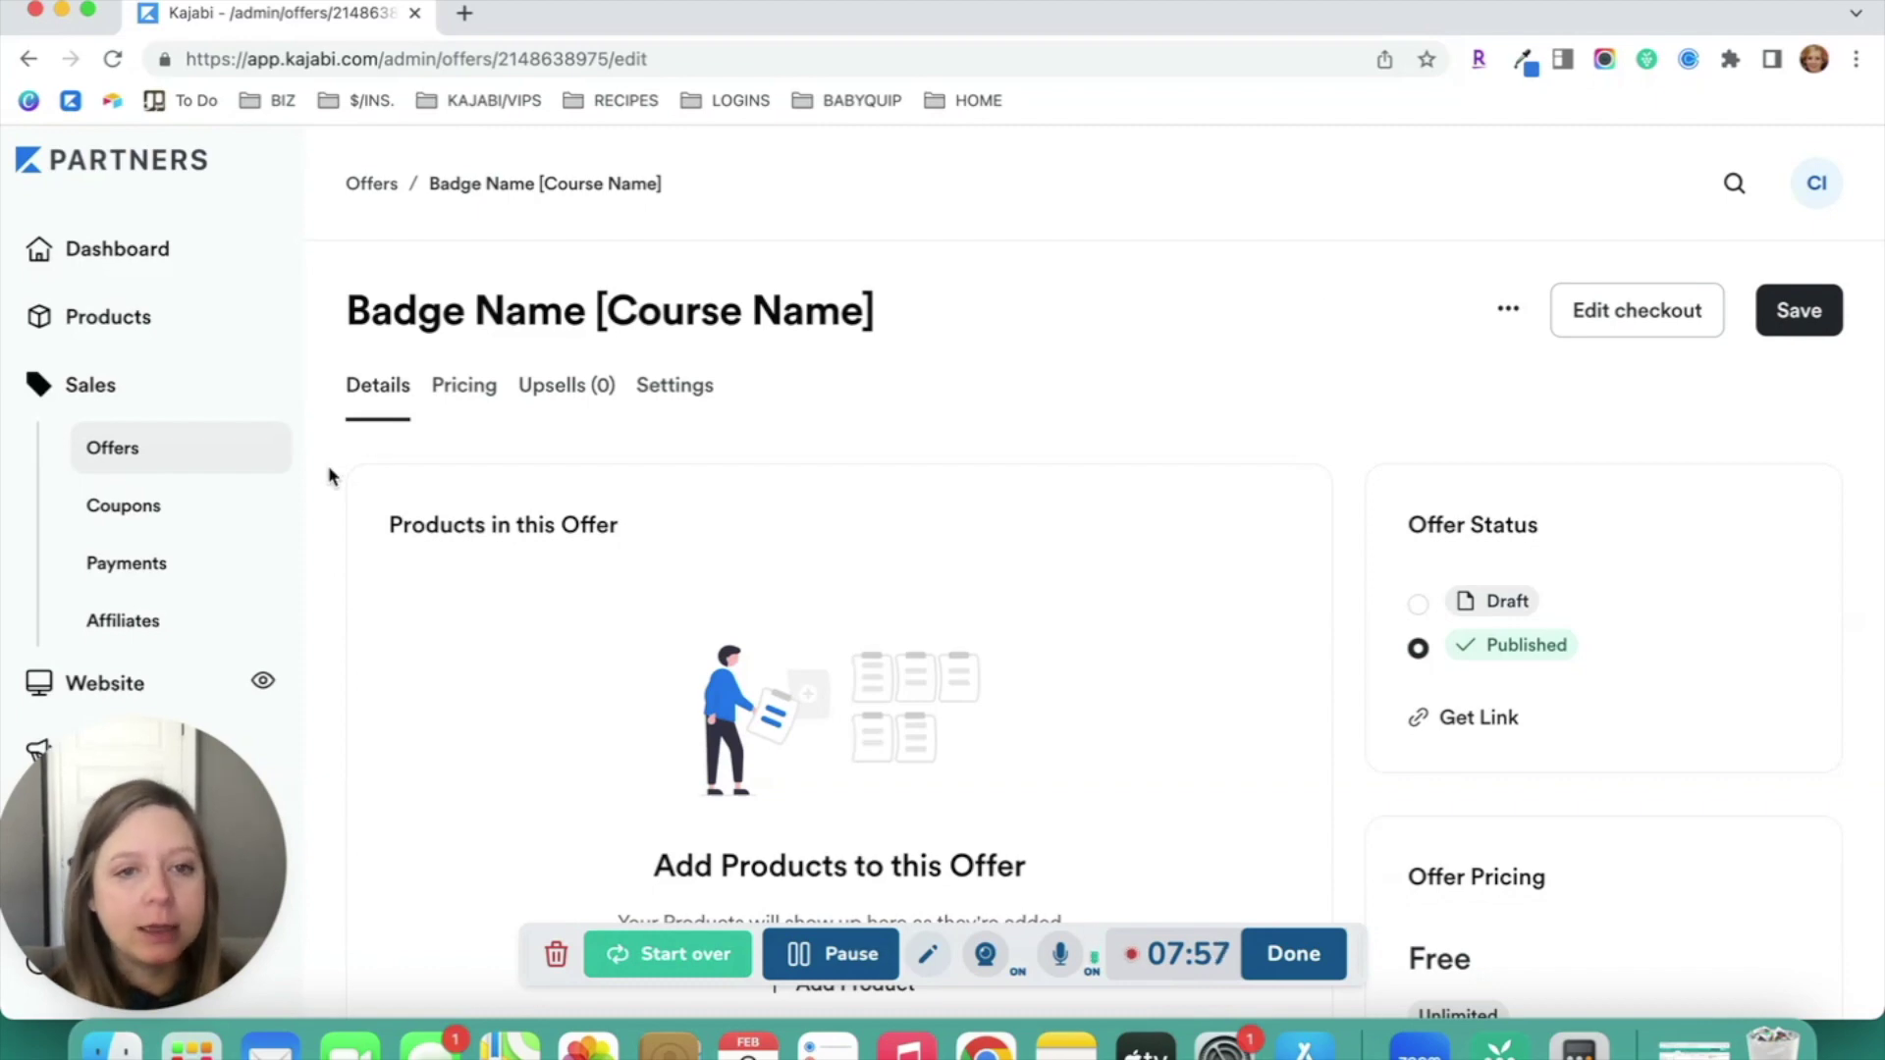
# Open the New Teacher Membership course from the Products list
pyautogui.click(135, 340)
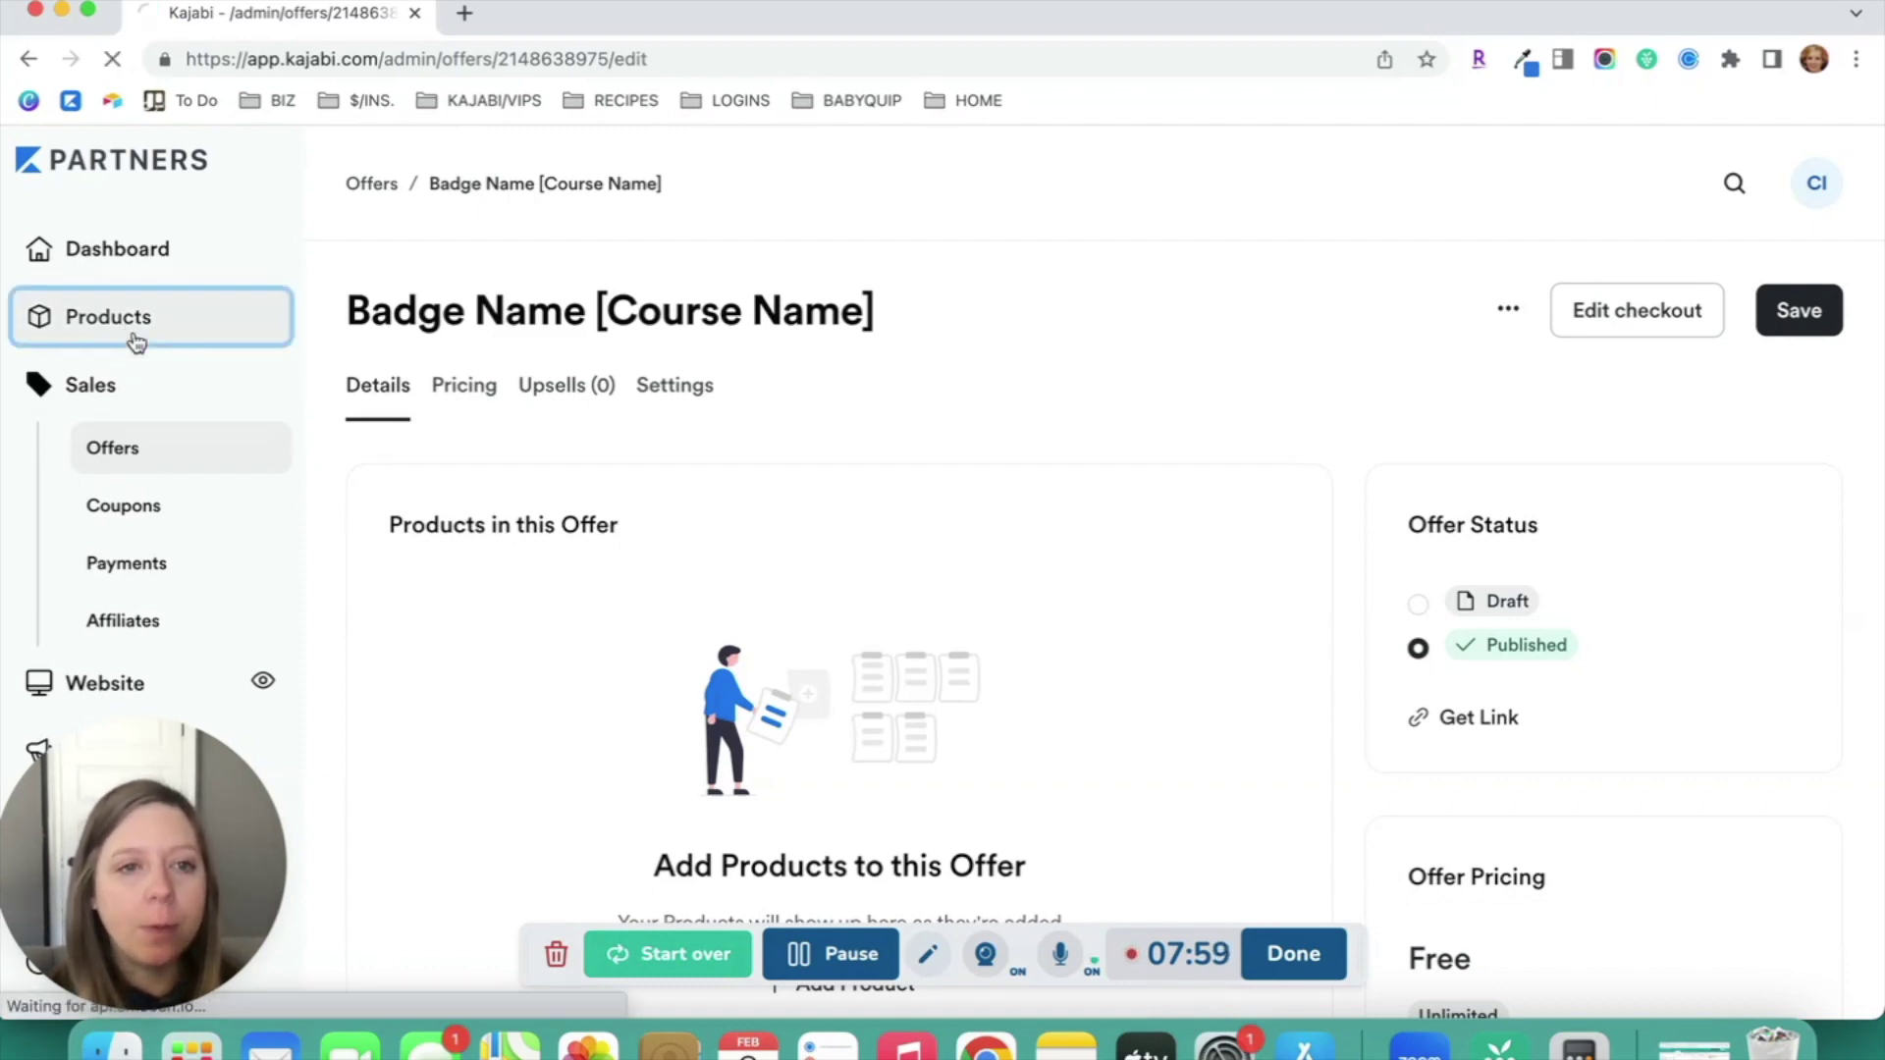
pyautogui.scroll(-2, 622, 579)
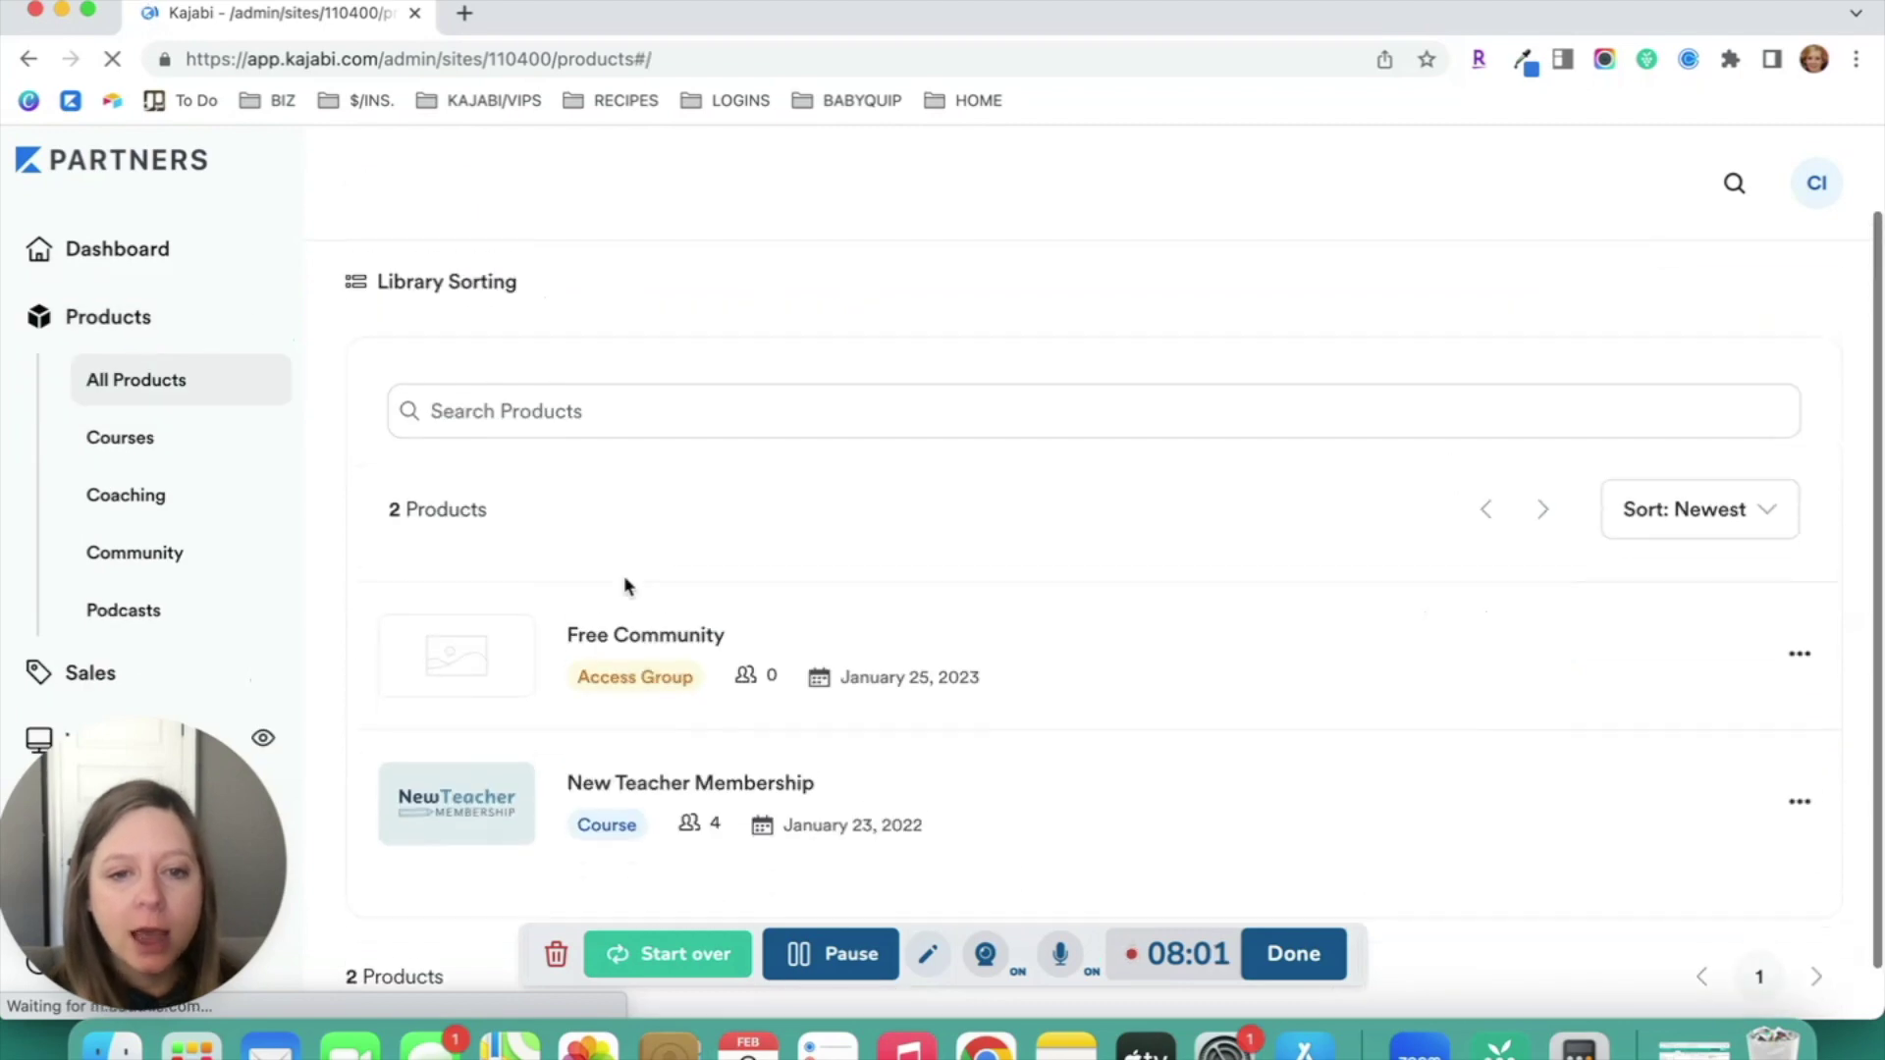
pyautogui.click(711, 772)
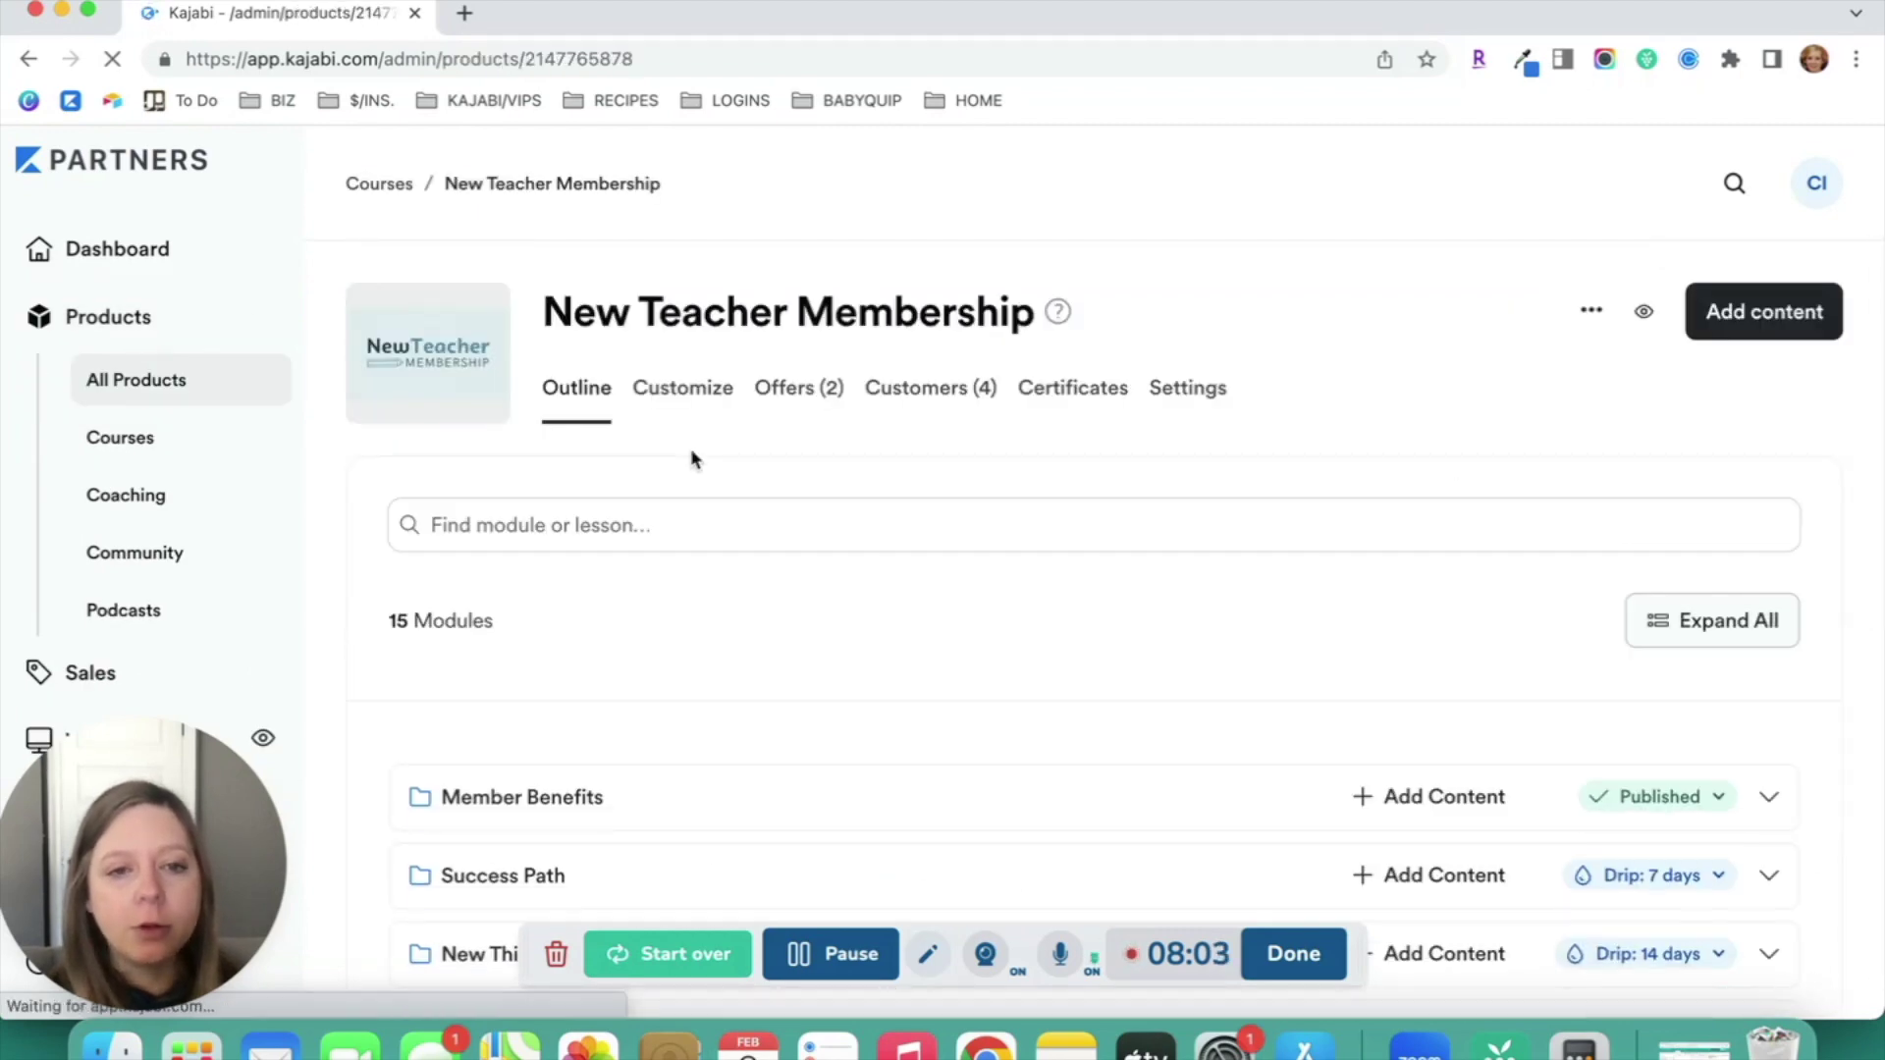
# Open the 'Welcome + What Makes a Well-Designed Course in Kajabi?' draft lesson down to Automations
pyautogui.scroll(-3, 691, 458)
pyautogui.scroll(-6, 691, 457)
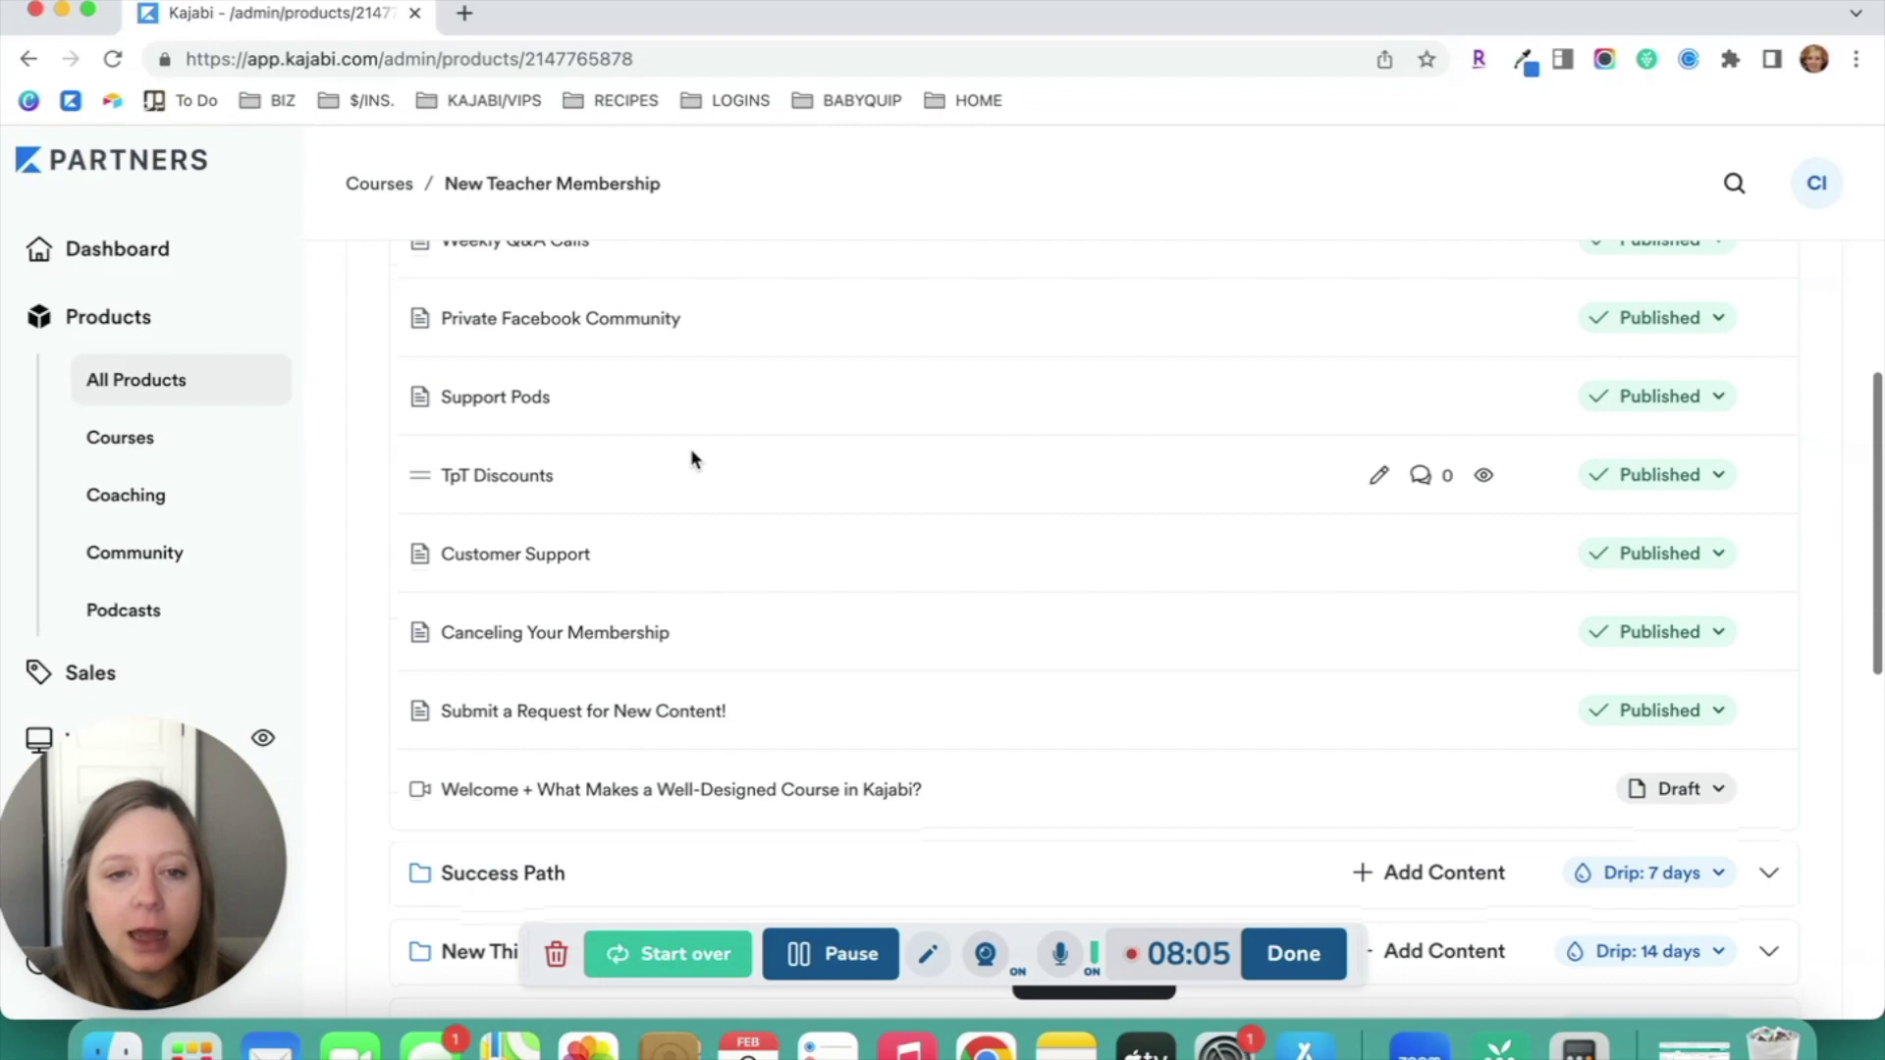
pyautogui.scroll(5, 706, 550)
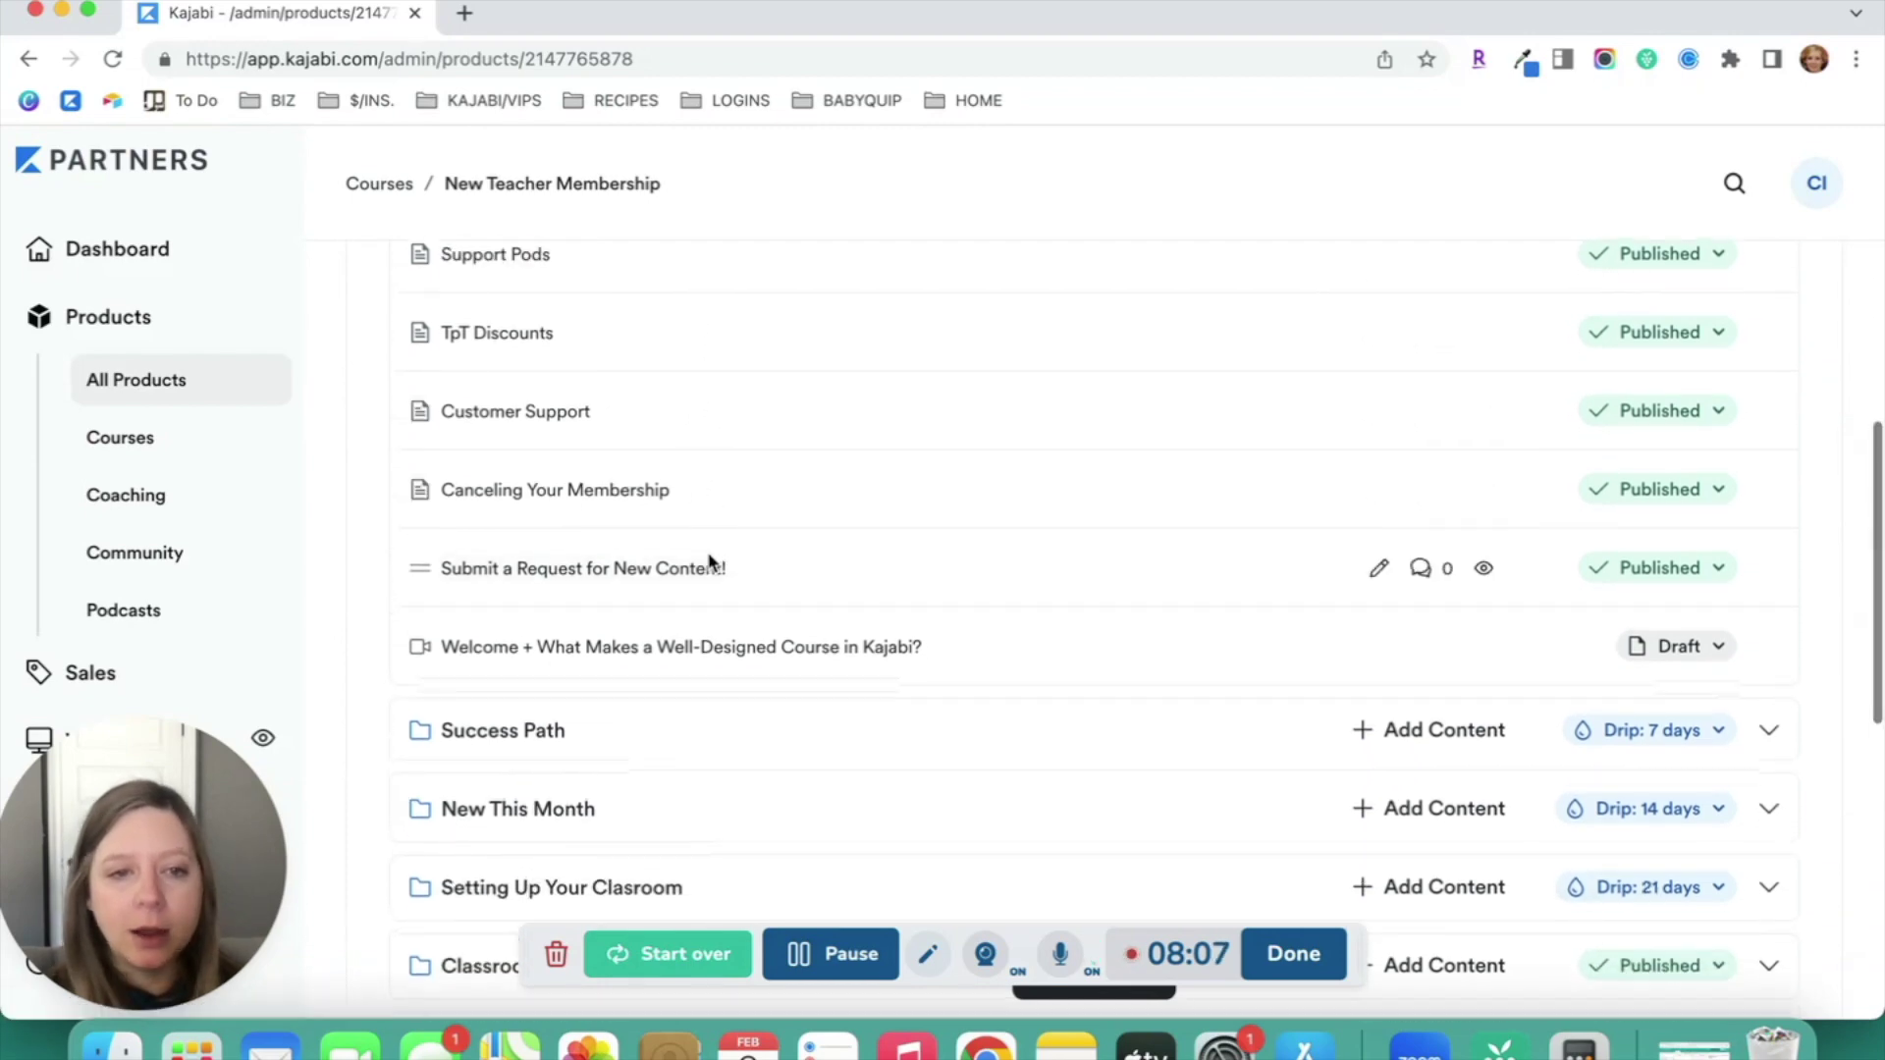
pyautogui.scroll(-1, 682, 593)
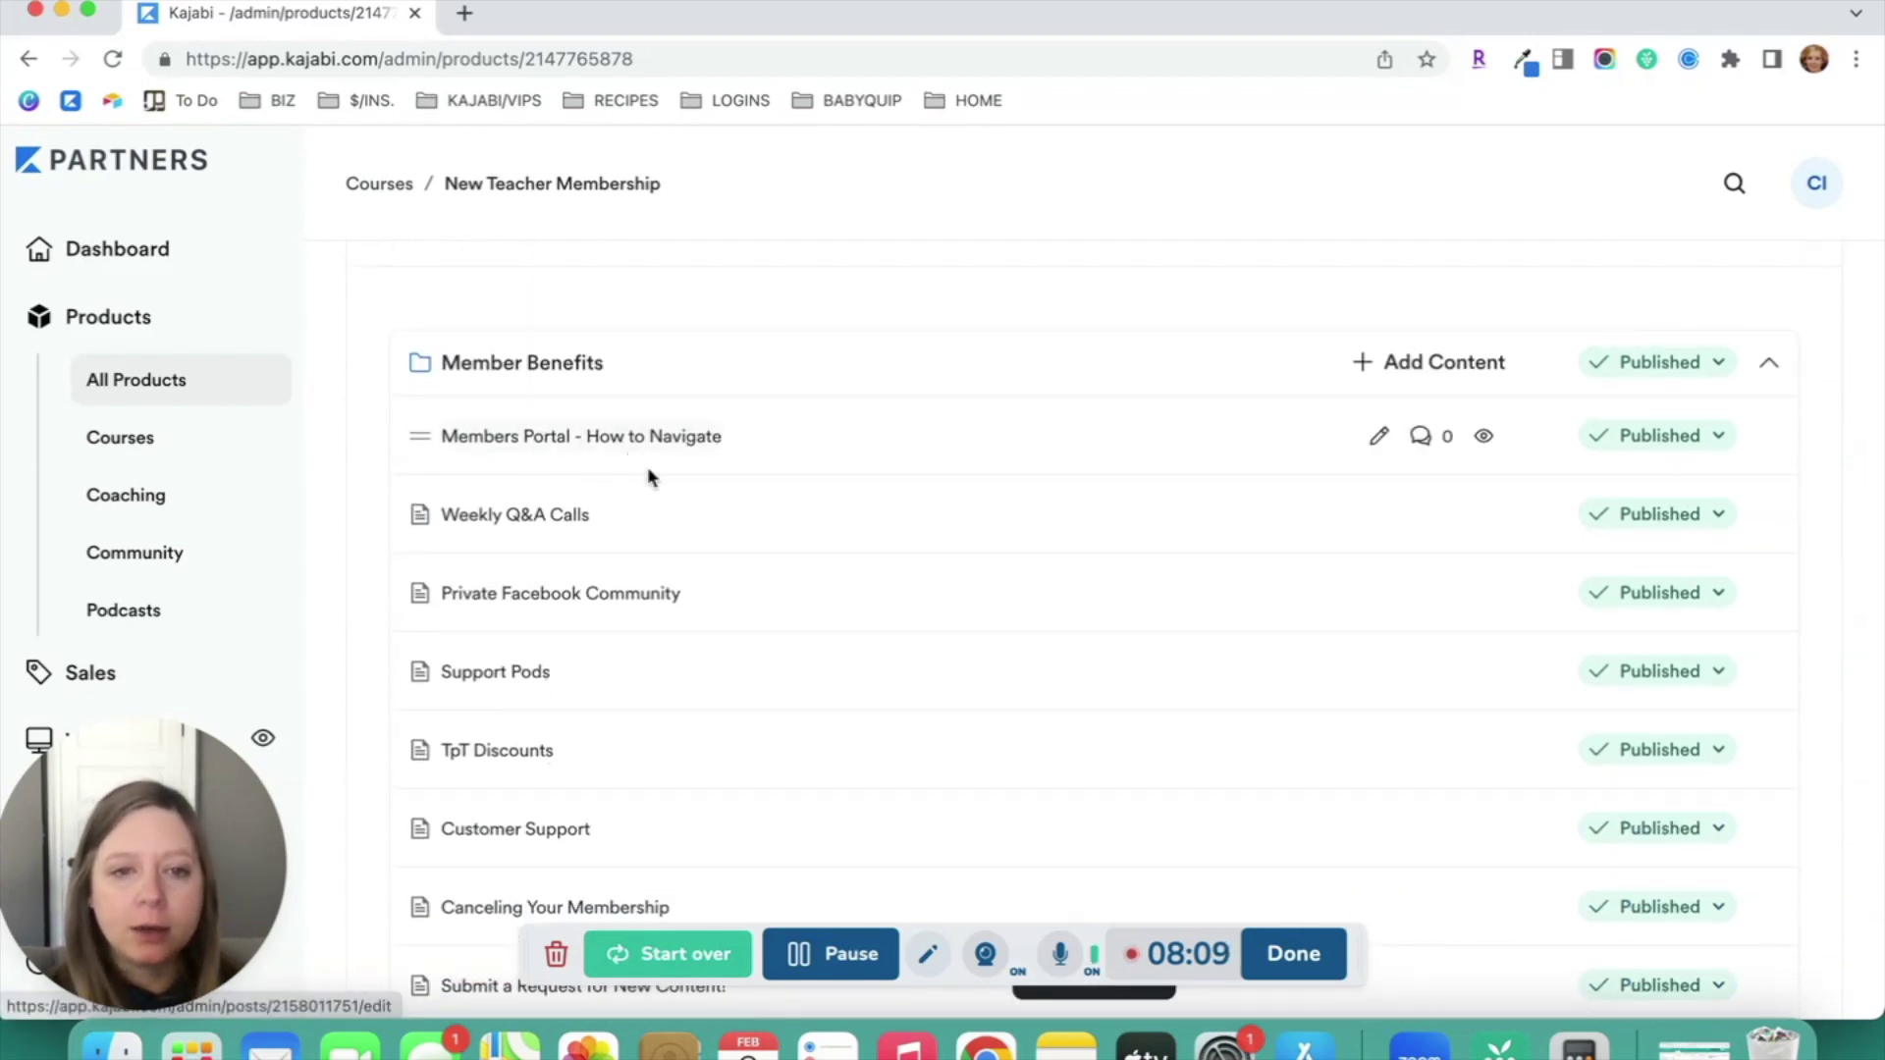
pyautogui.scroll(-1, 629, 505)
pyautogui.scroll(-5, 604, 538)
pyautogui.click(610, 564)
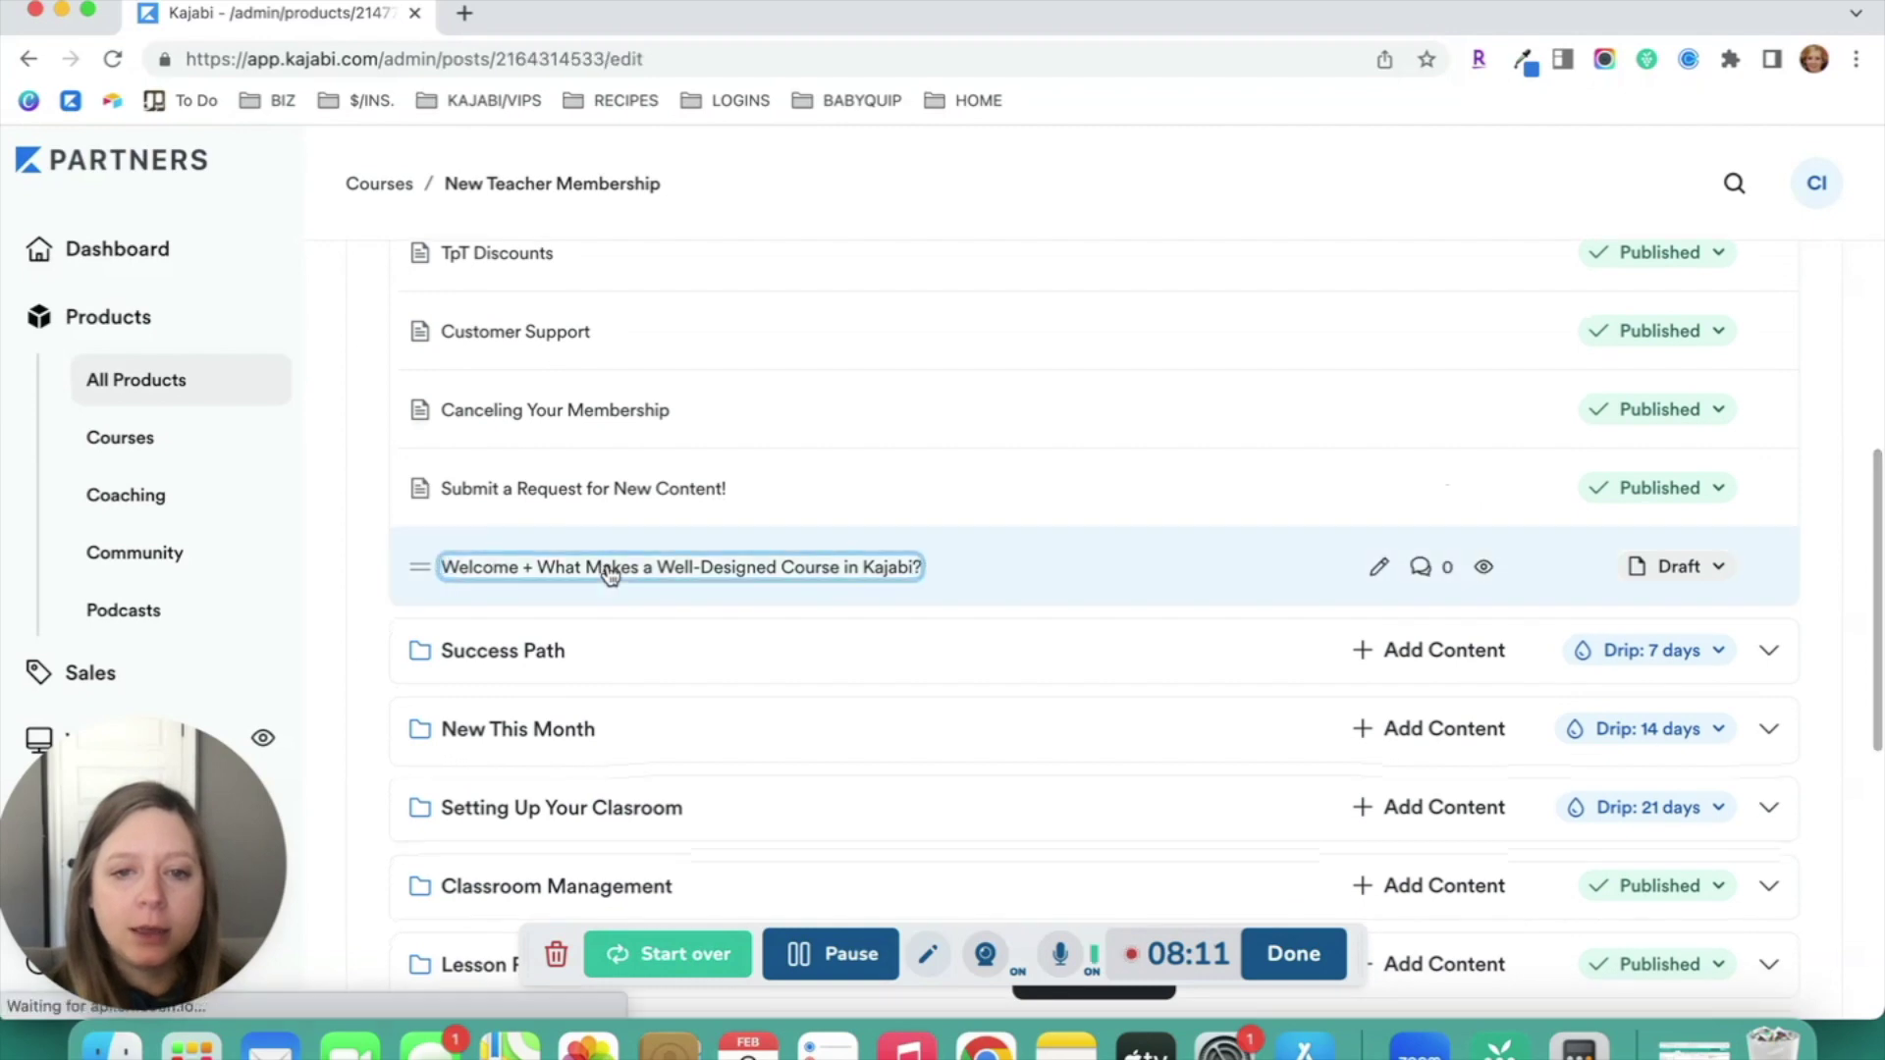
pyautogui.scroll(-15, 696, 376)
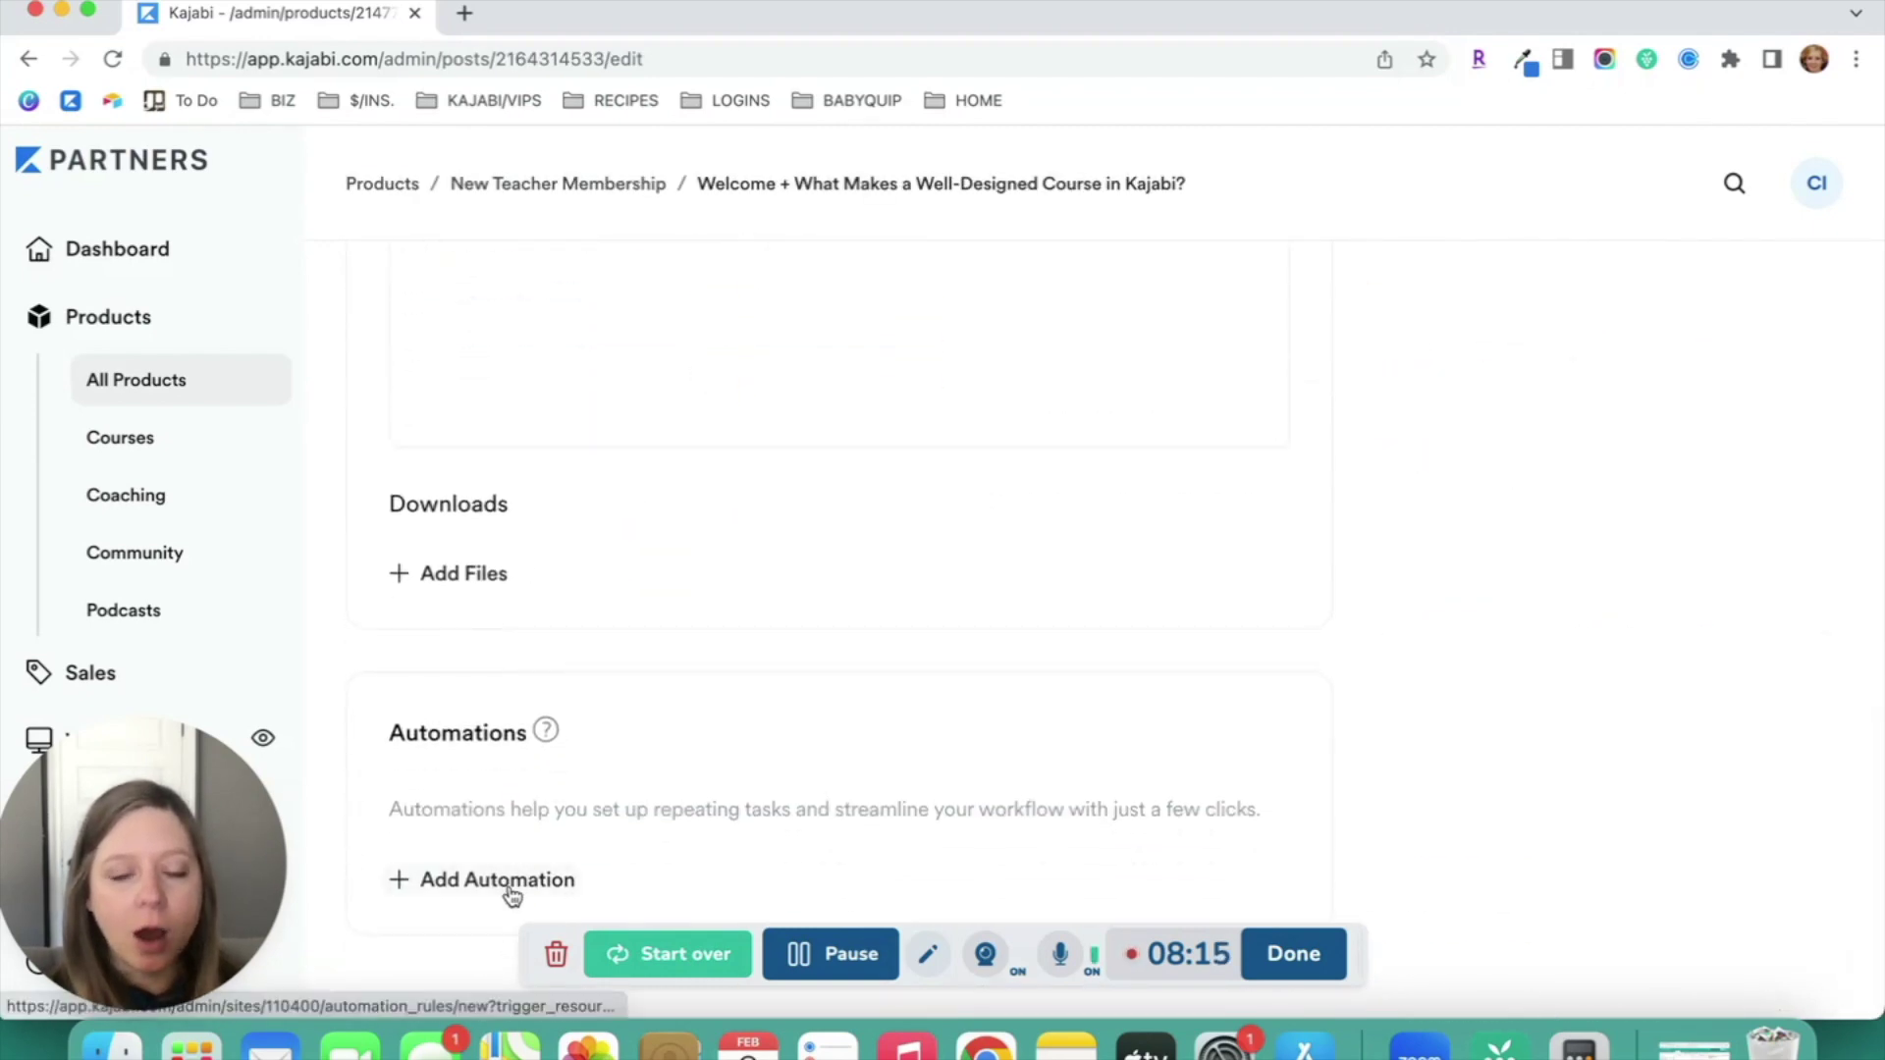
# Add a lesson-completed automation granting Badge Name [Course Name], without the offer grant email
pyautogui.click(484, 881)
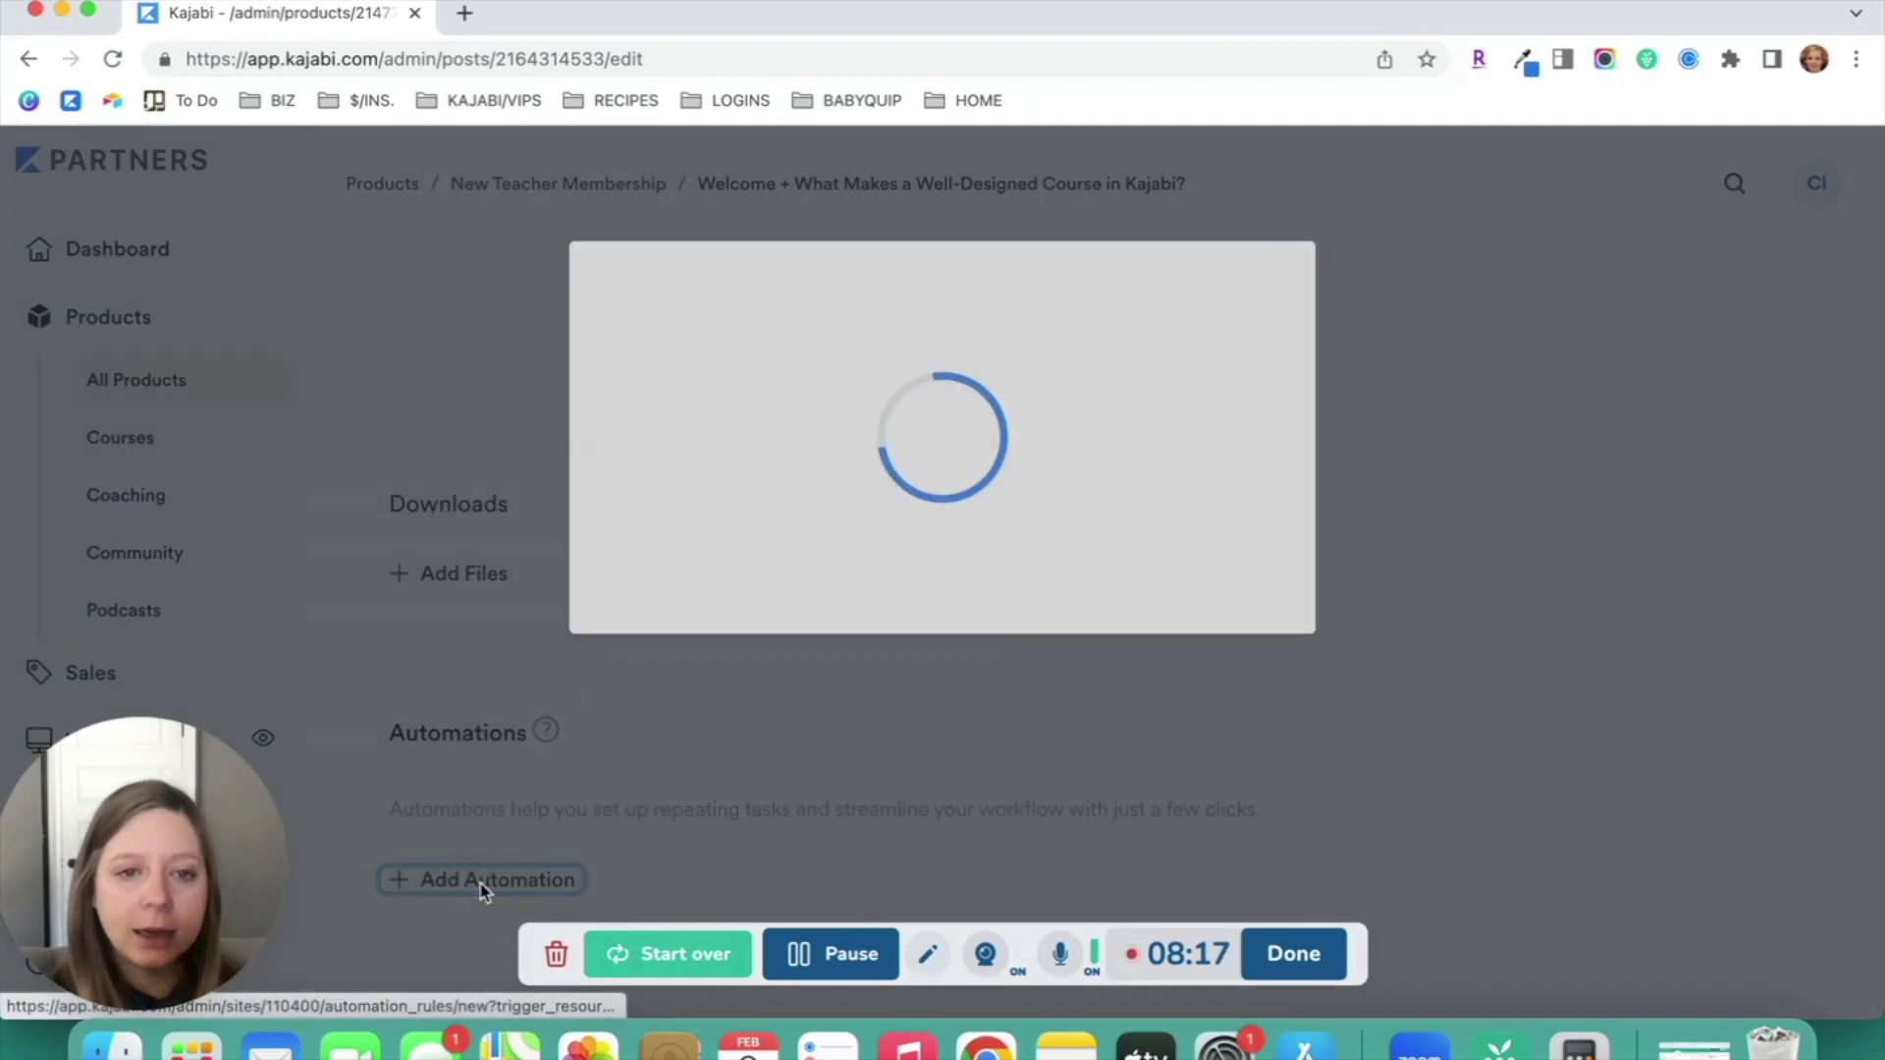
pyautogui.click(756, 646)
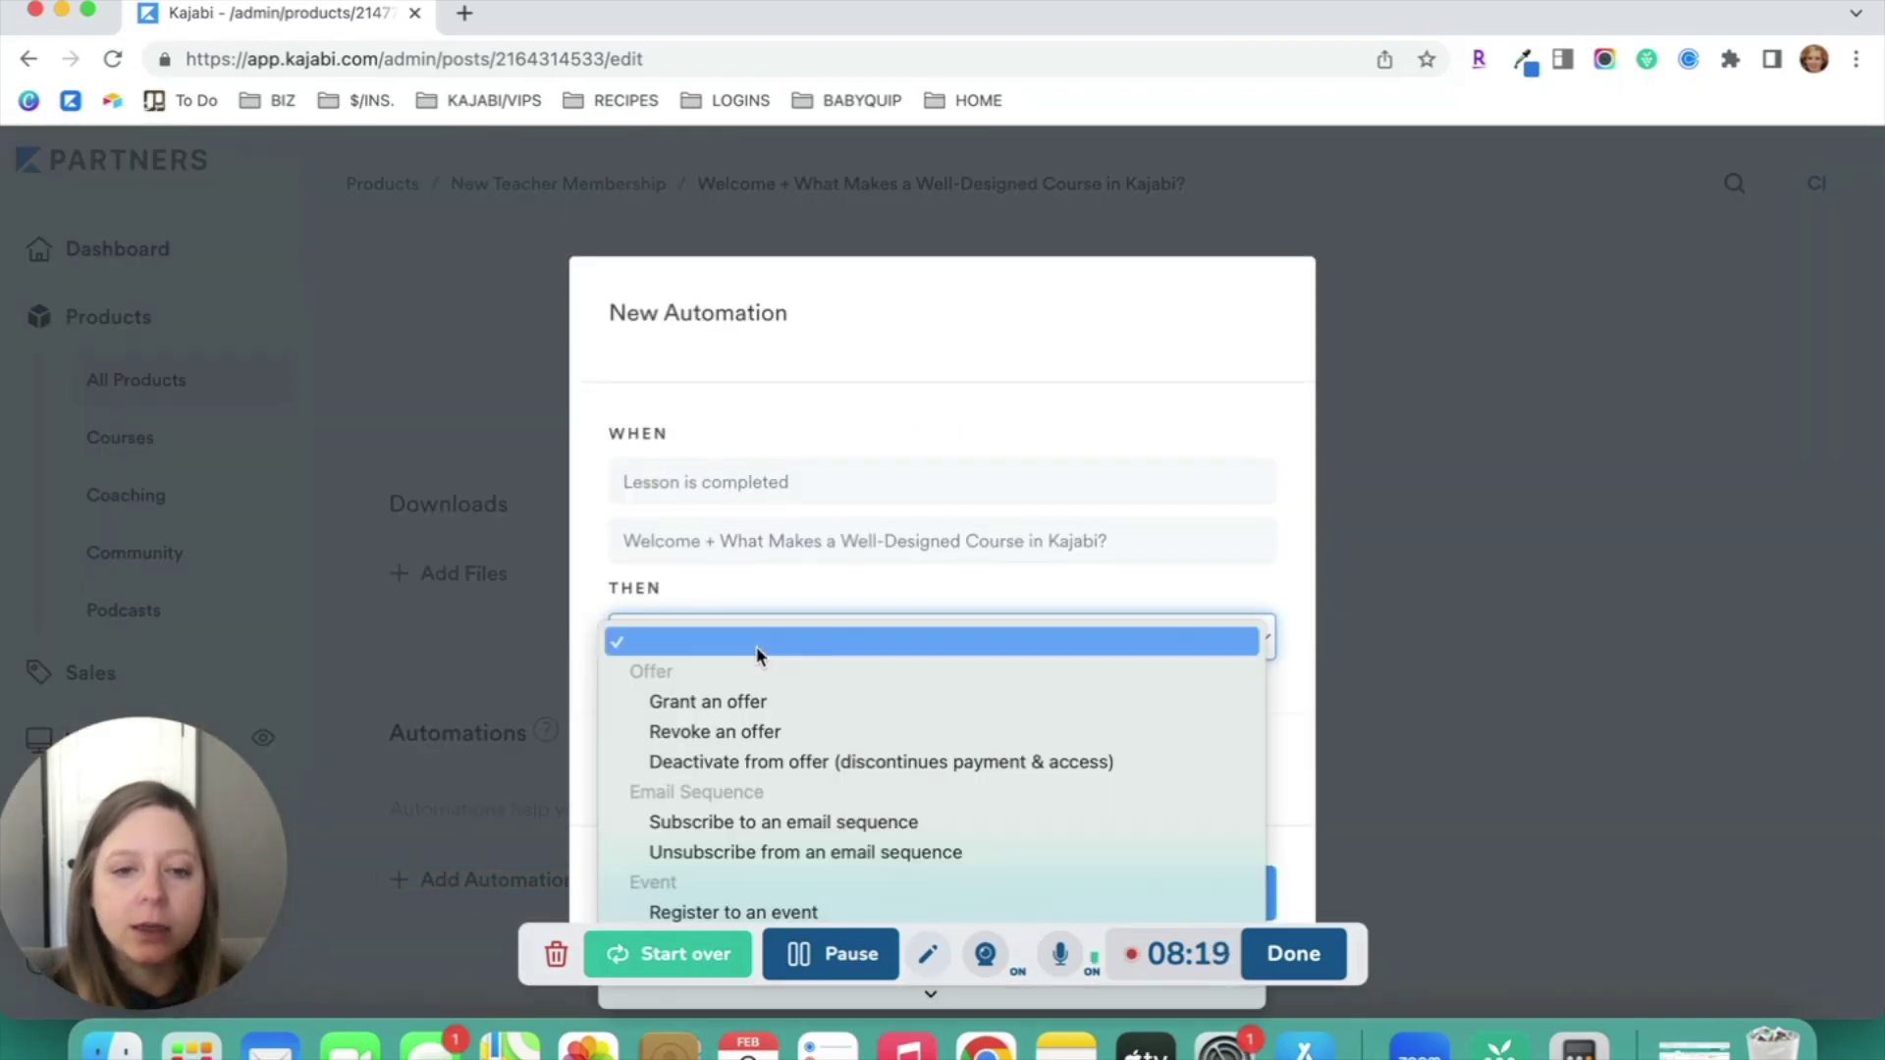
pyautogui.click(776, 701)
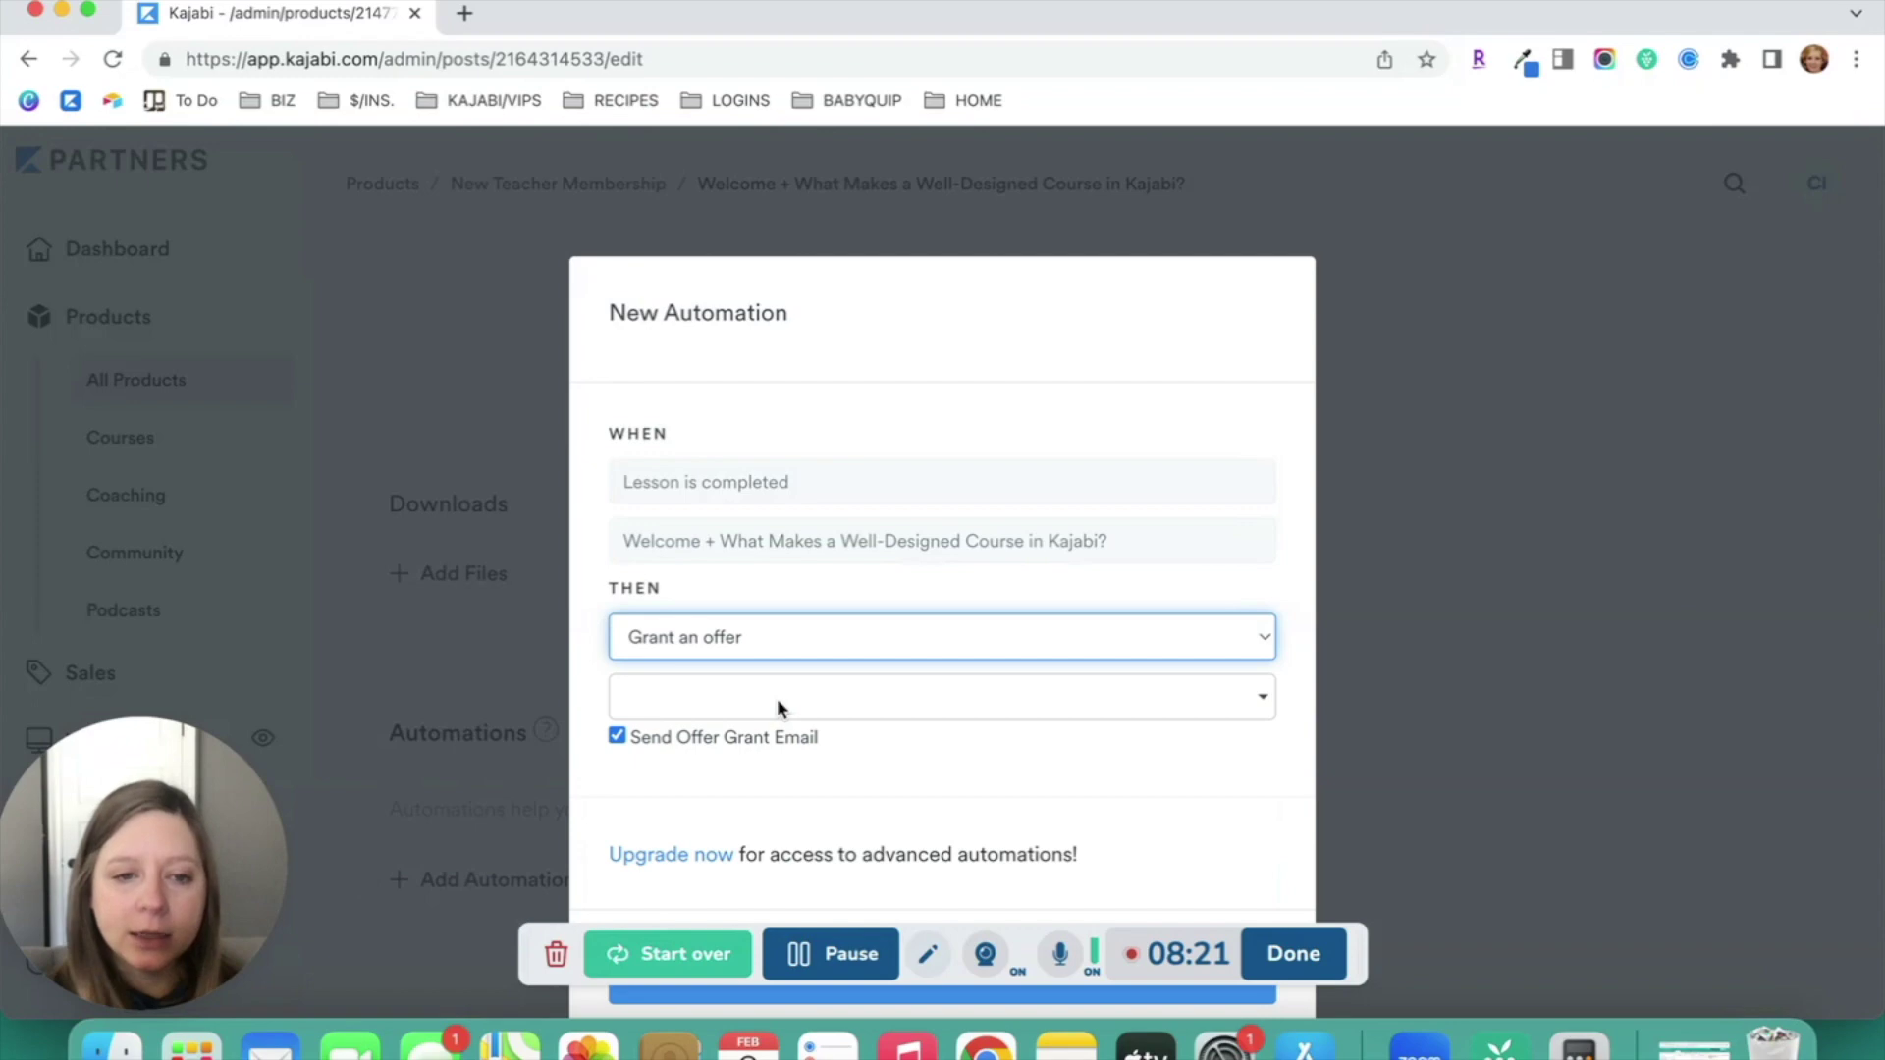
pyautogui.click(814, 646)
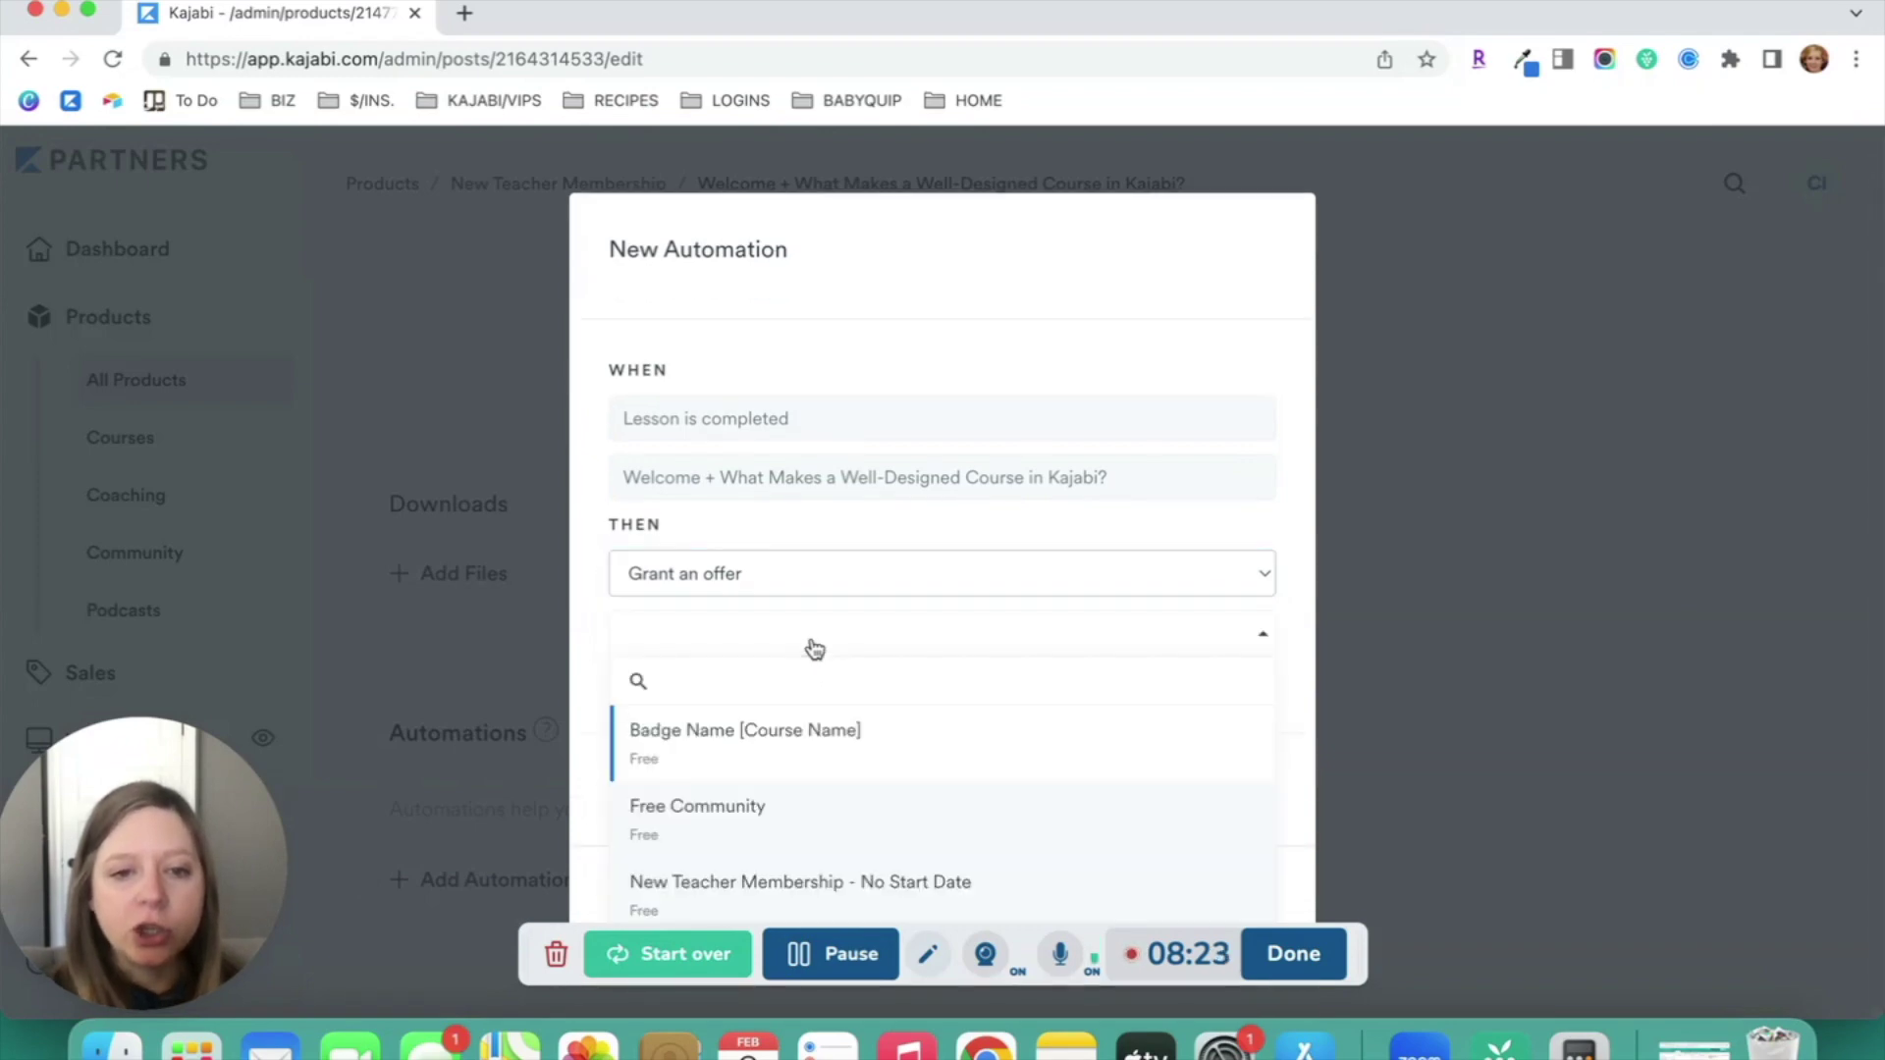
pyautogui.click(825, 765)
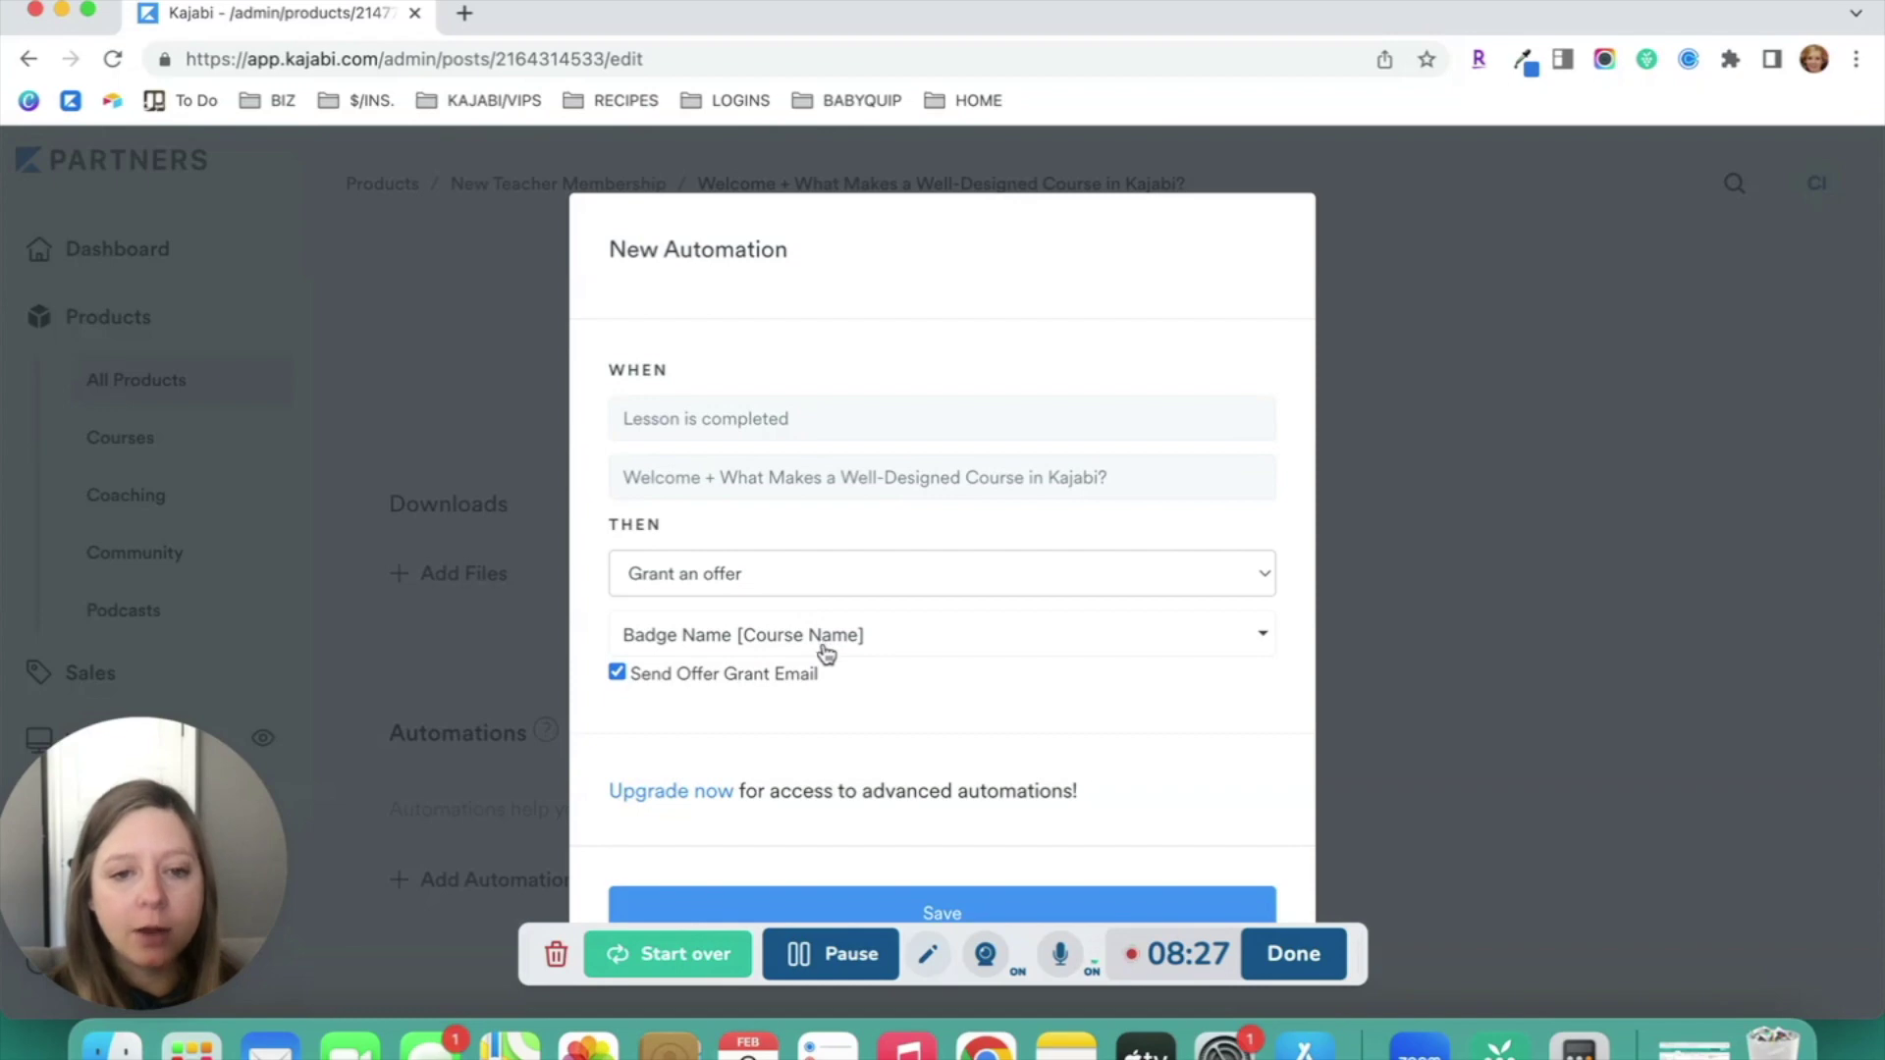
pyautogui.click(617, 673)
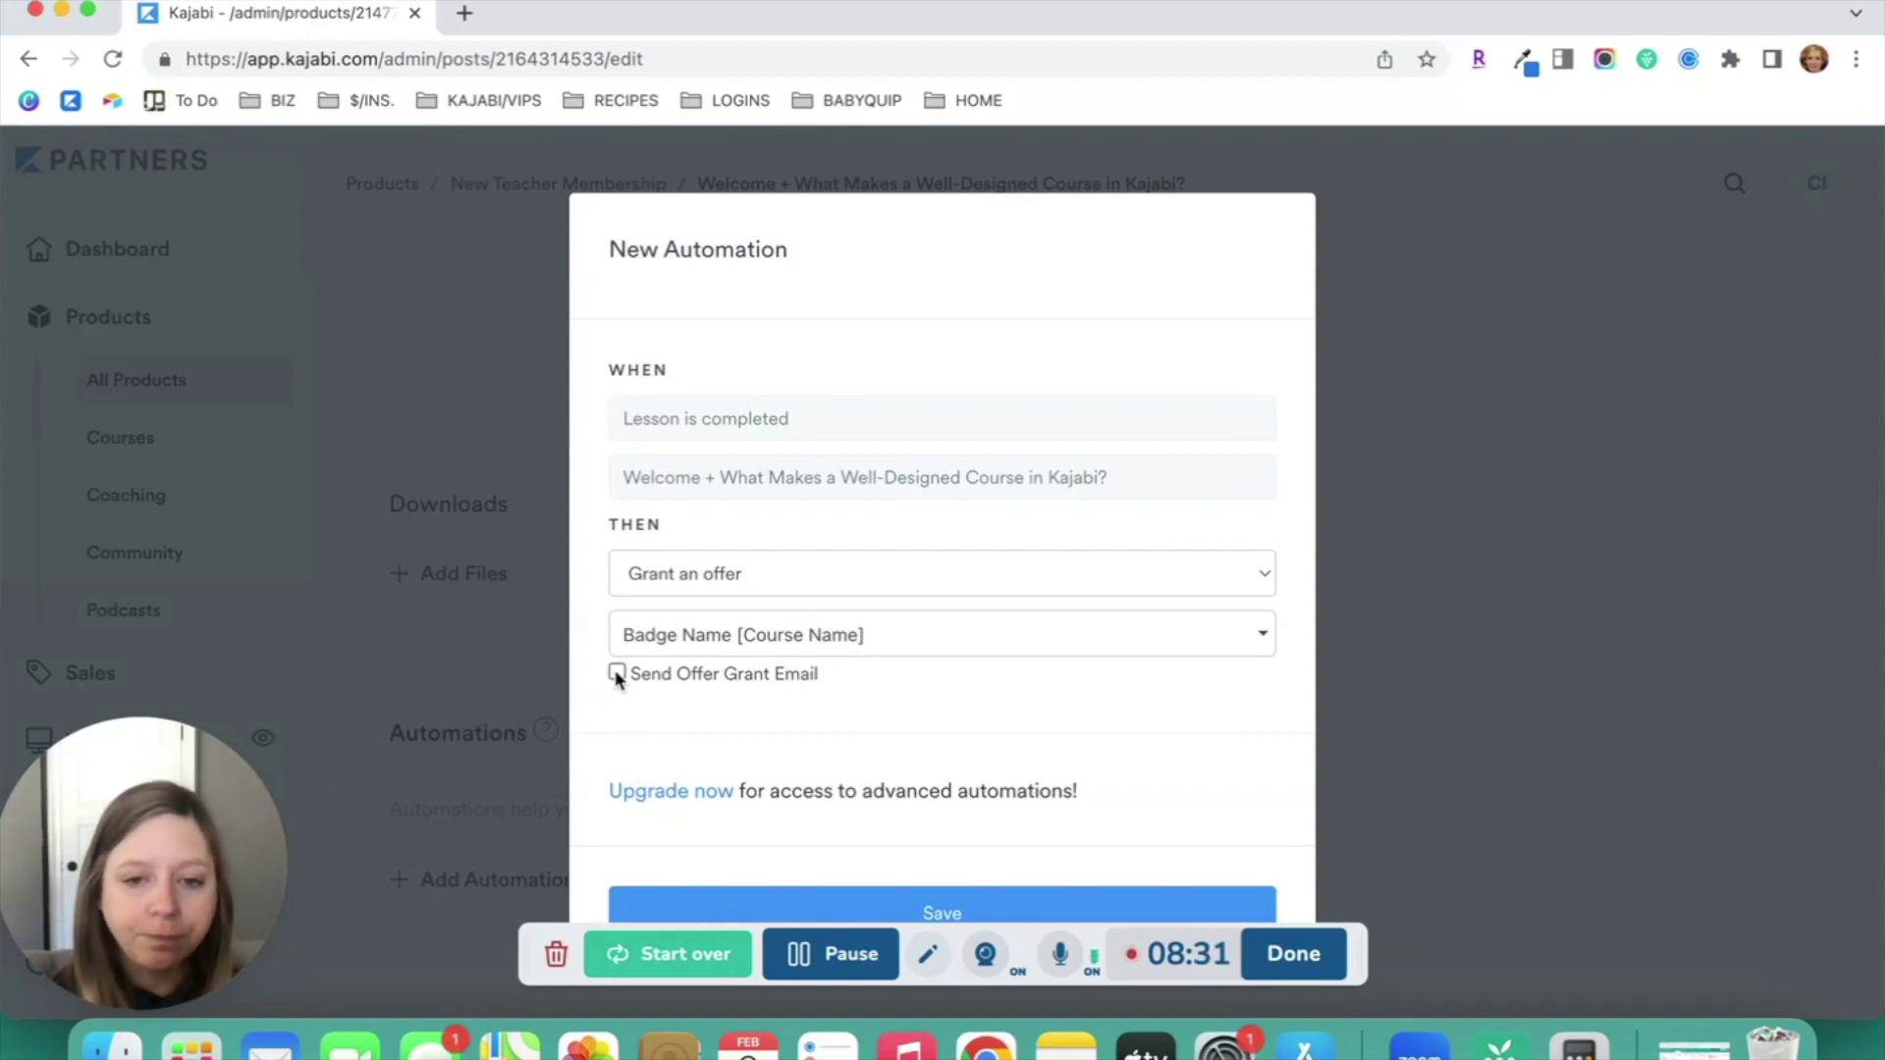
pyautogui.click(879, 901)
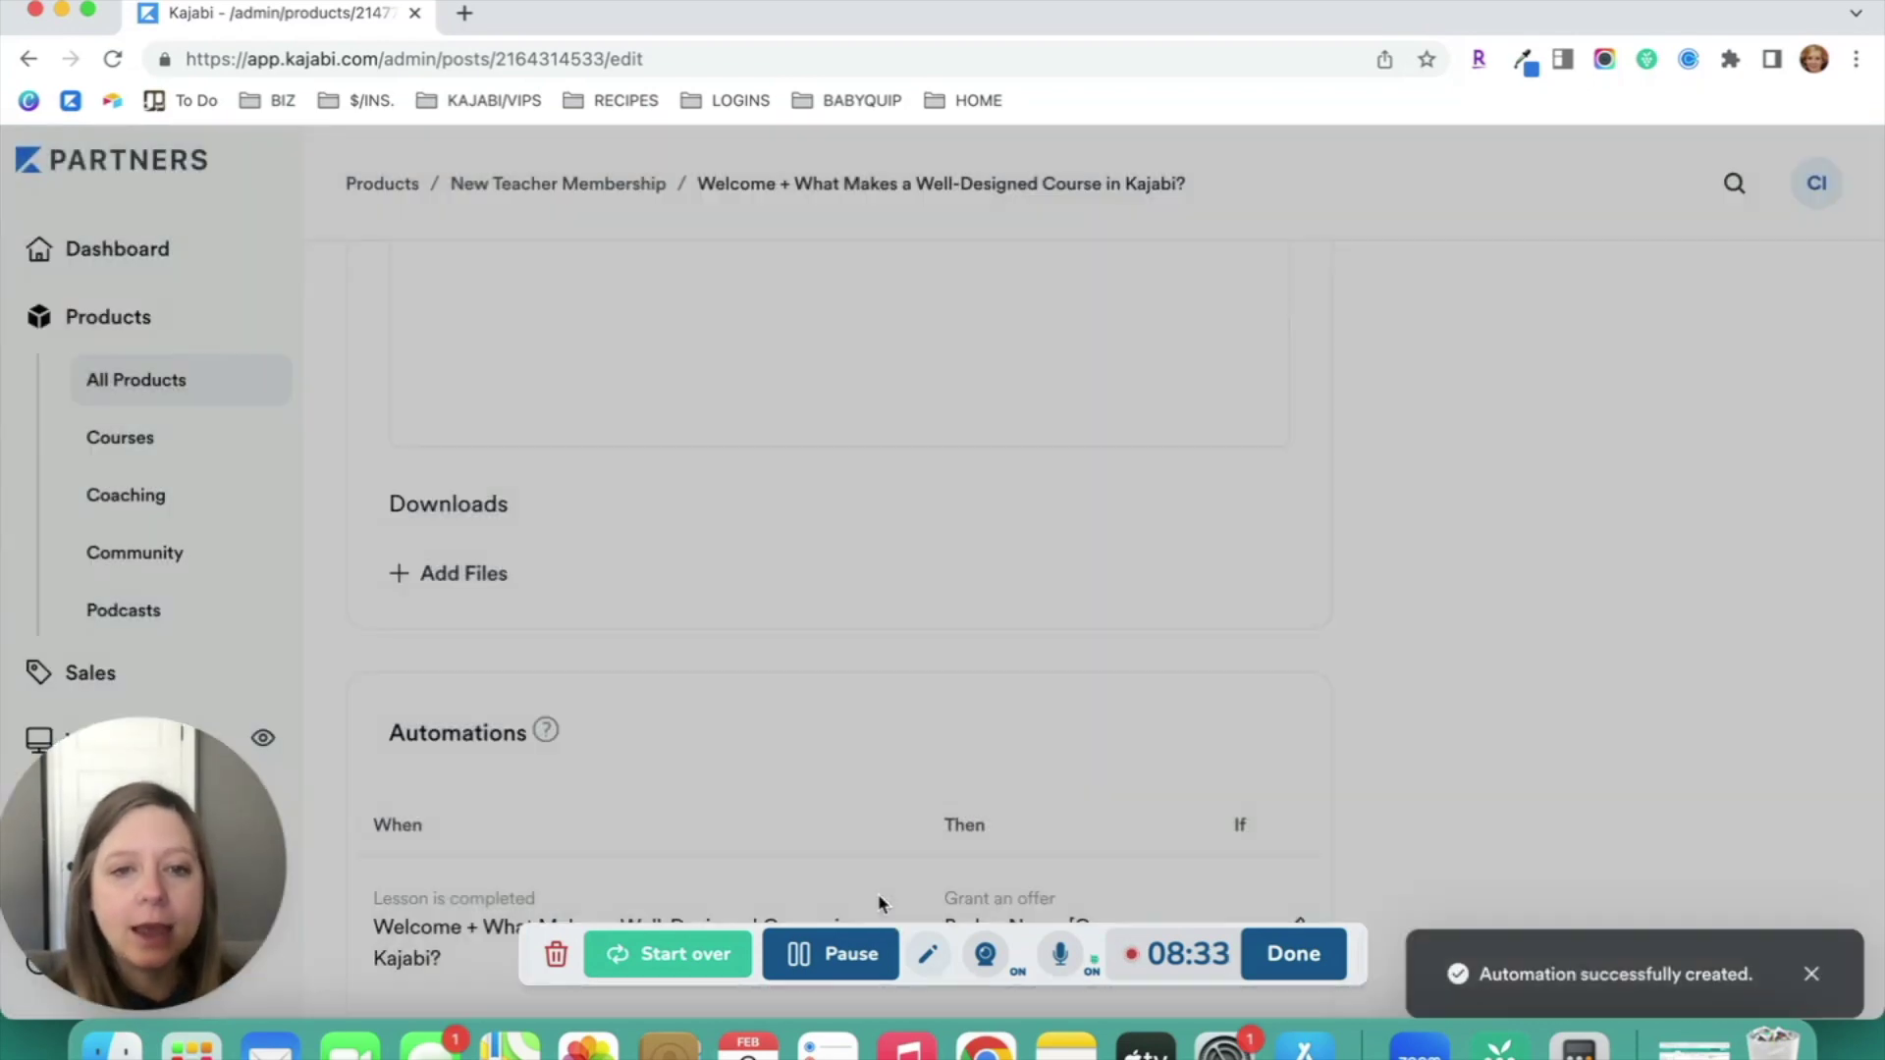
# Save the lesson and return to the Products list
pyautogui.scroll(15, 878, 894)
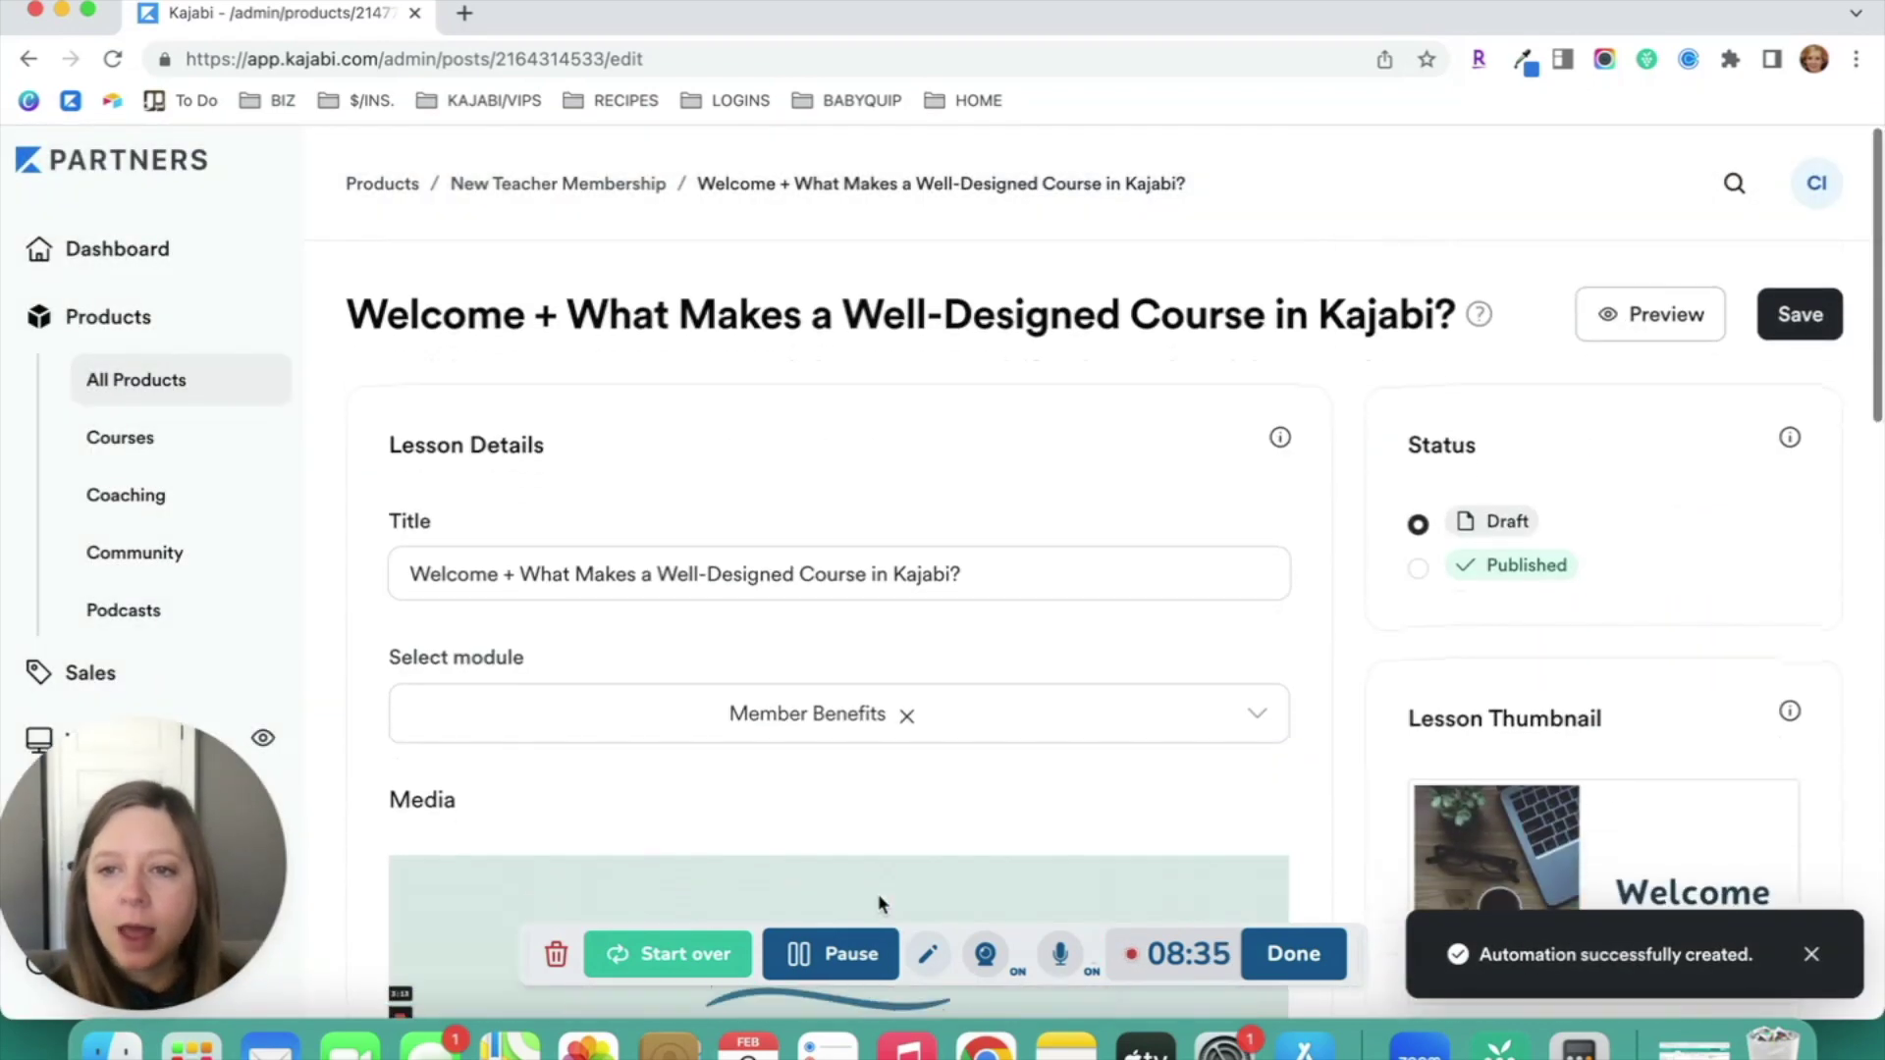
pyautogui.click(1813, 310)
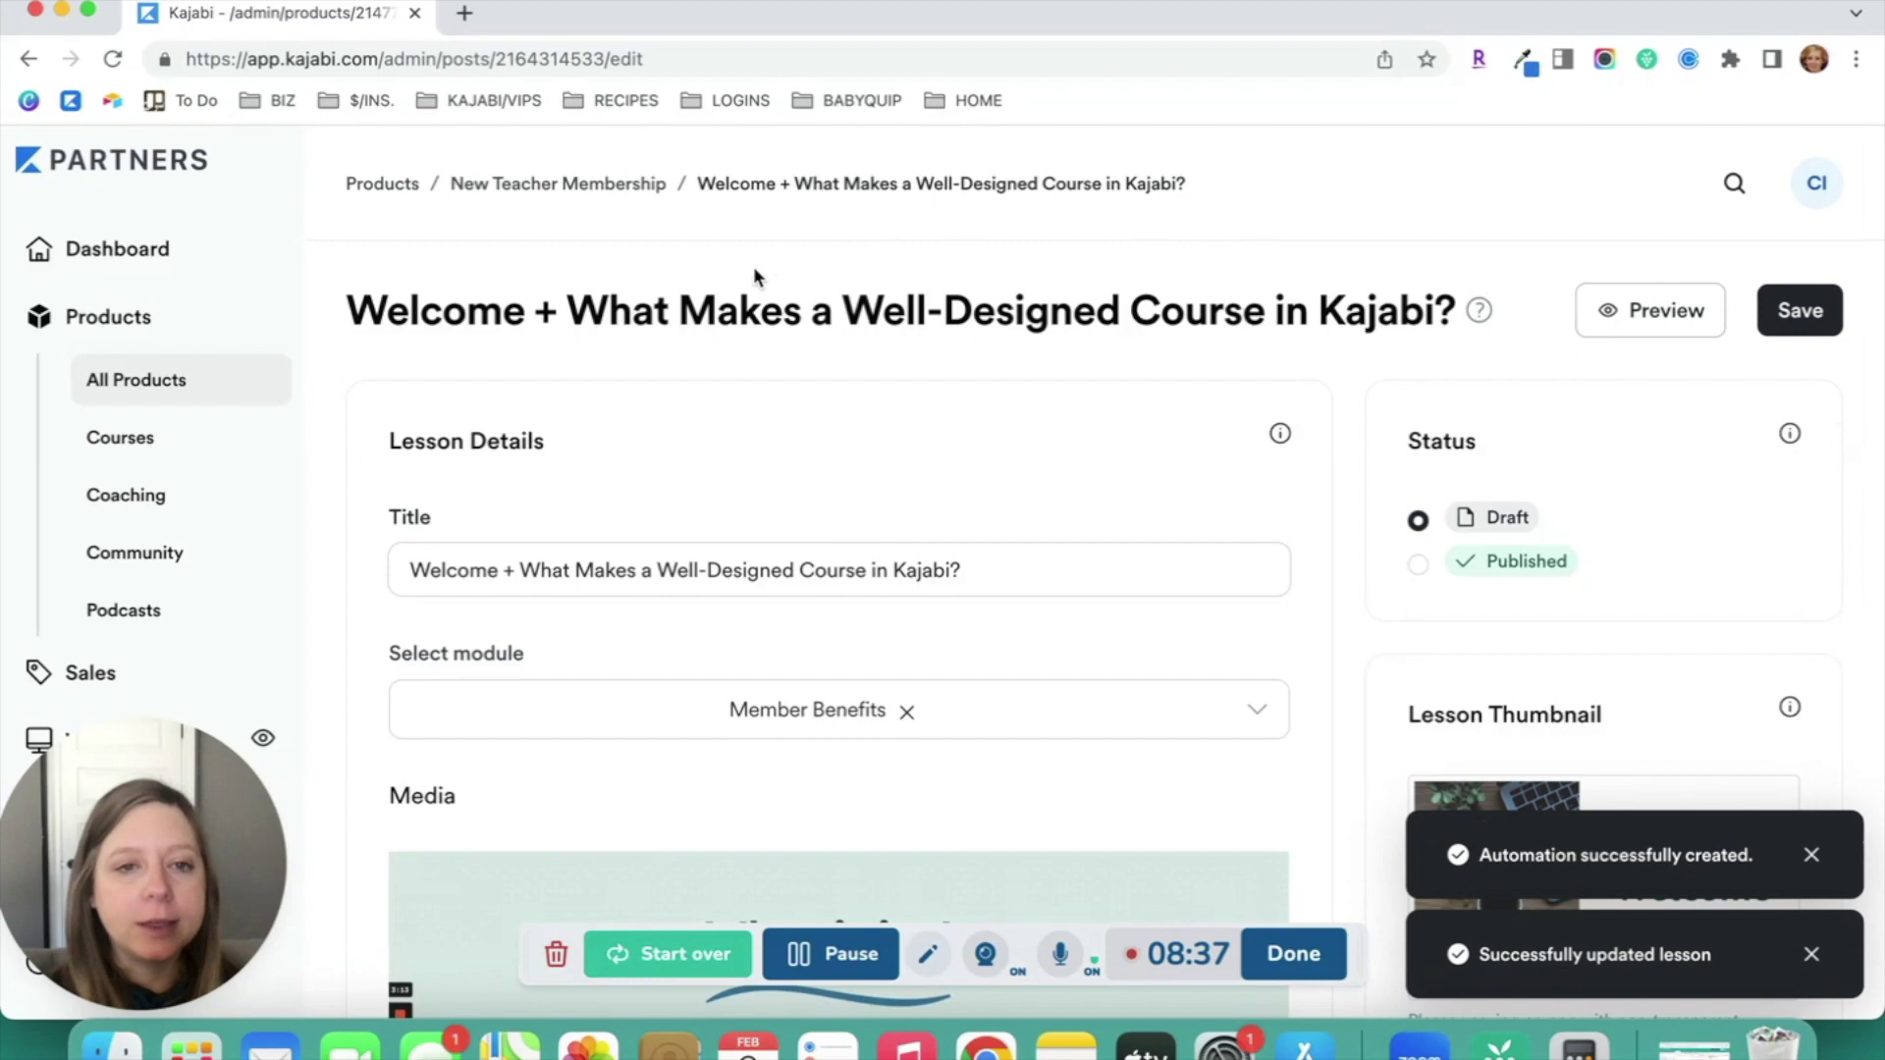
pyautogui.click(383, 187)
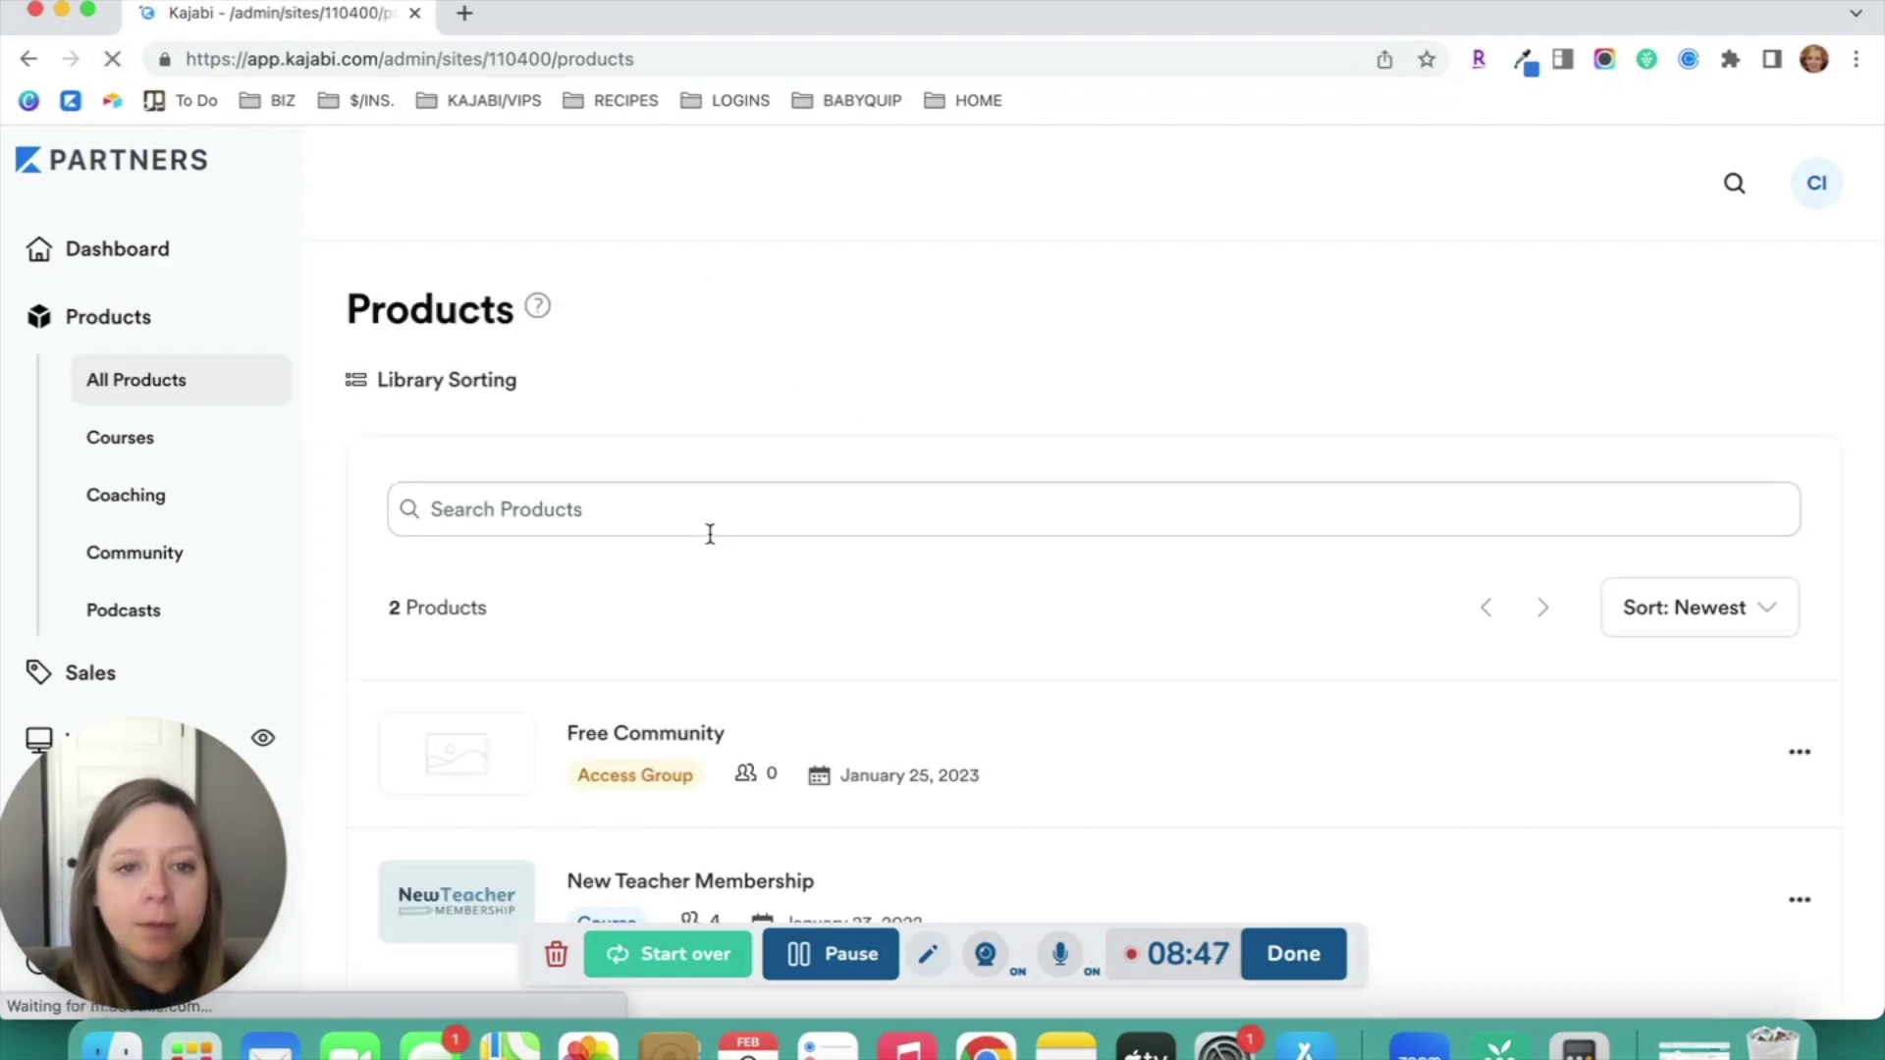
# From New Teacher Membership's Customize tab, open the installed Gamify Lite template in the editor
pyautogui.scroll(-2, 684, 815)
pyautogui.click(685, 811)
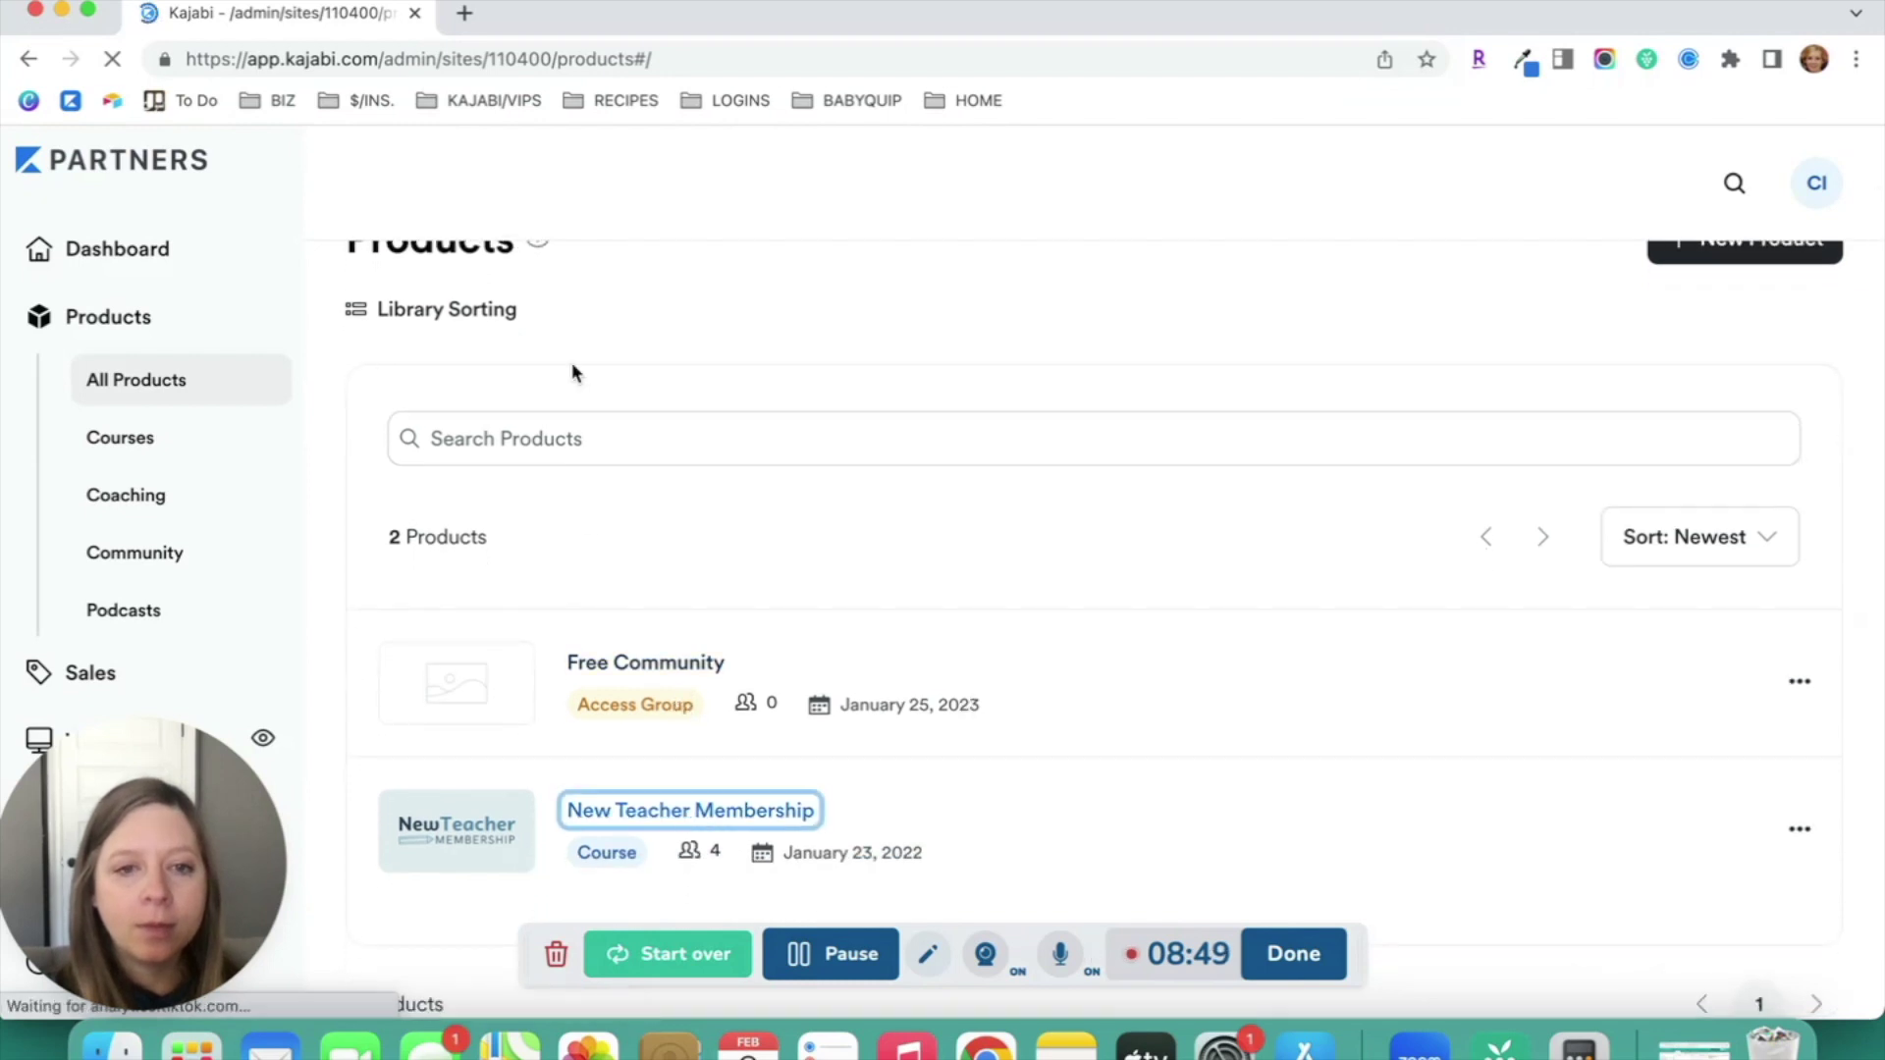
pyautogui.click(702, 386)
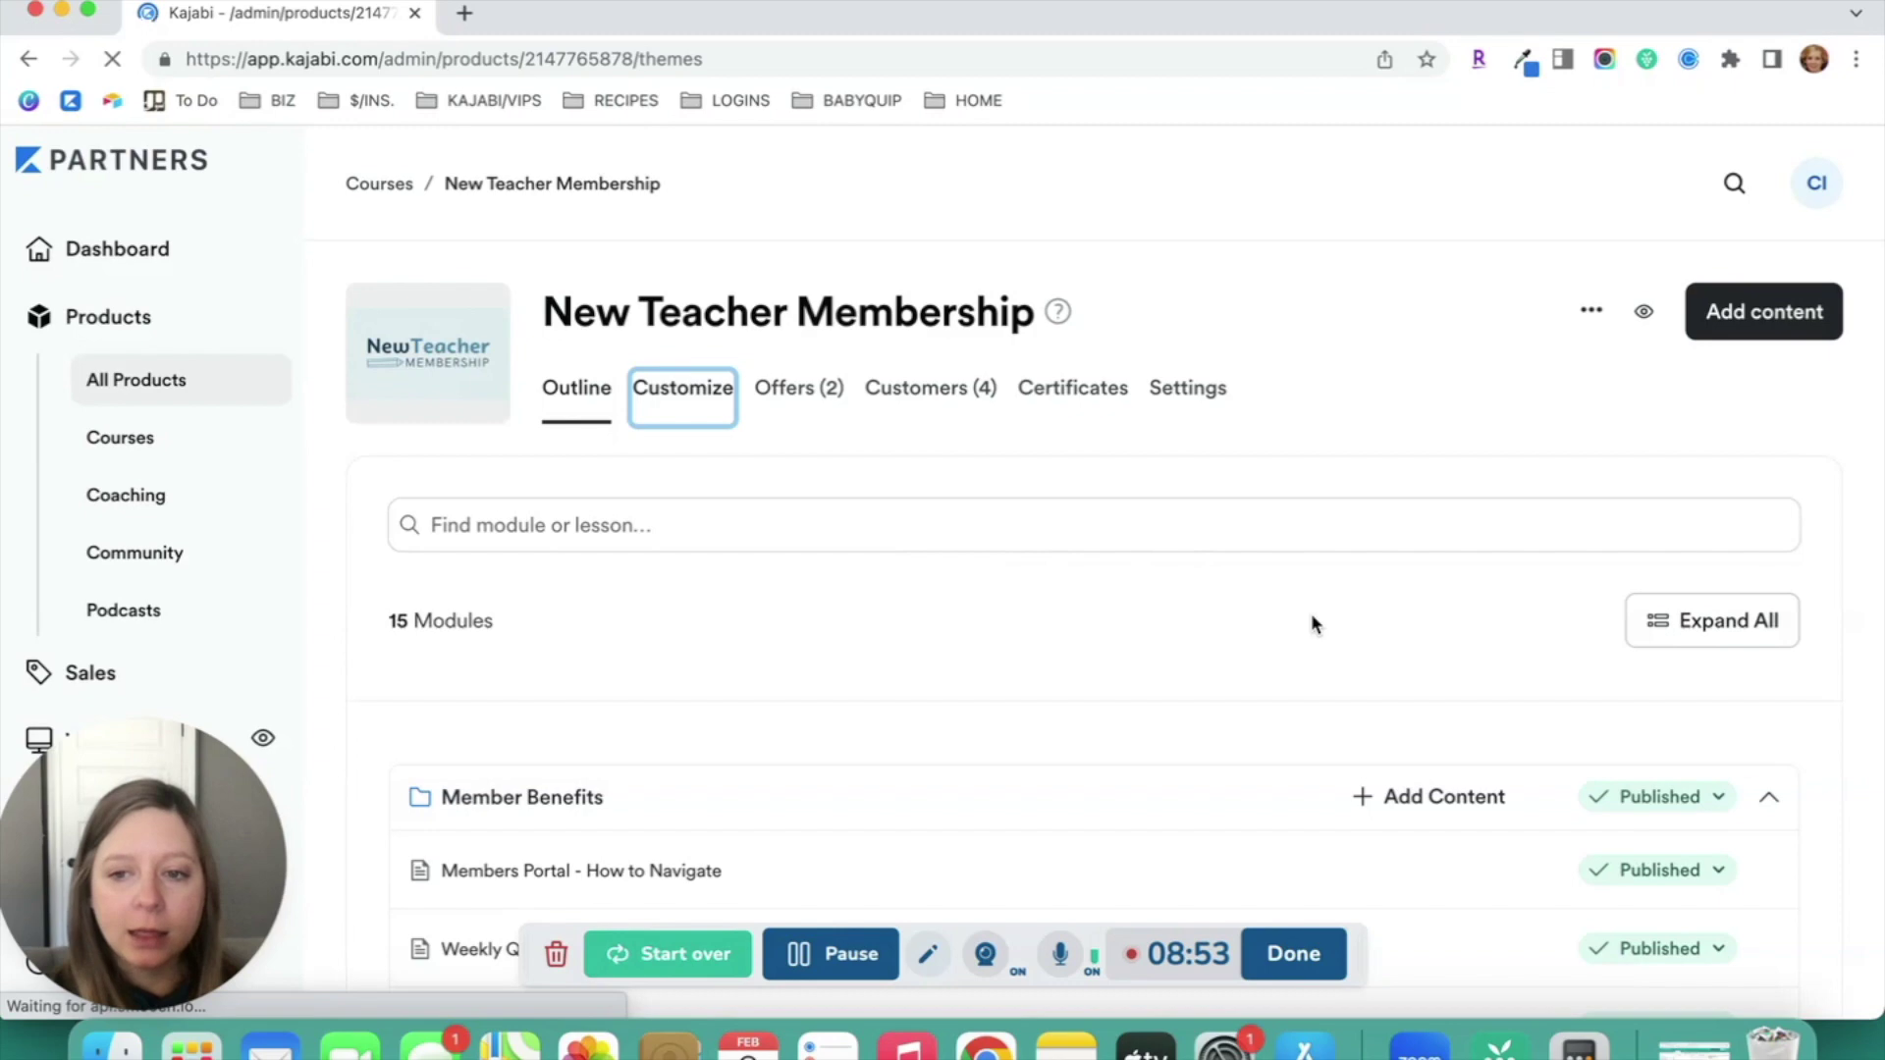
pyautogui.scroll(-2, 1521, 716)
pyautogui.click(1757, 850)
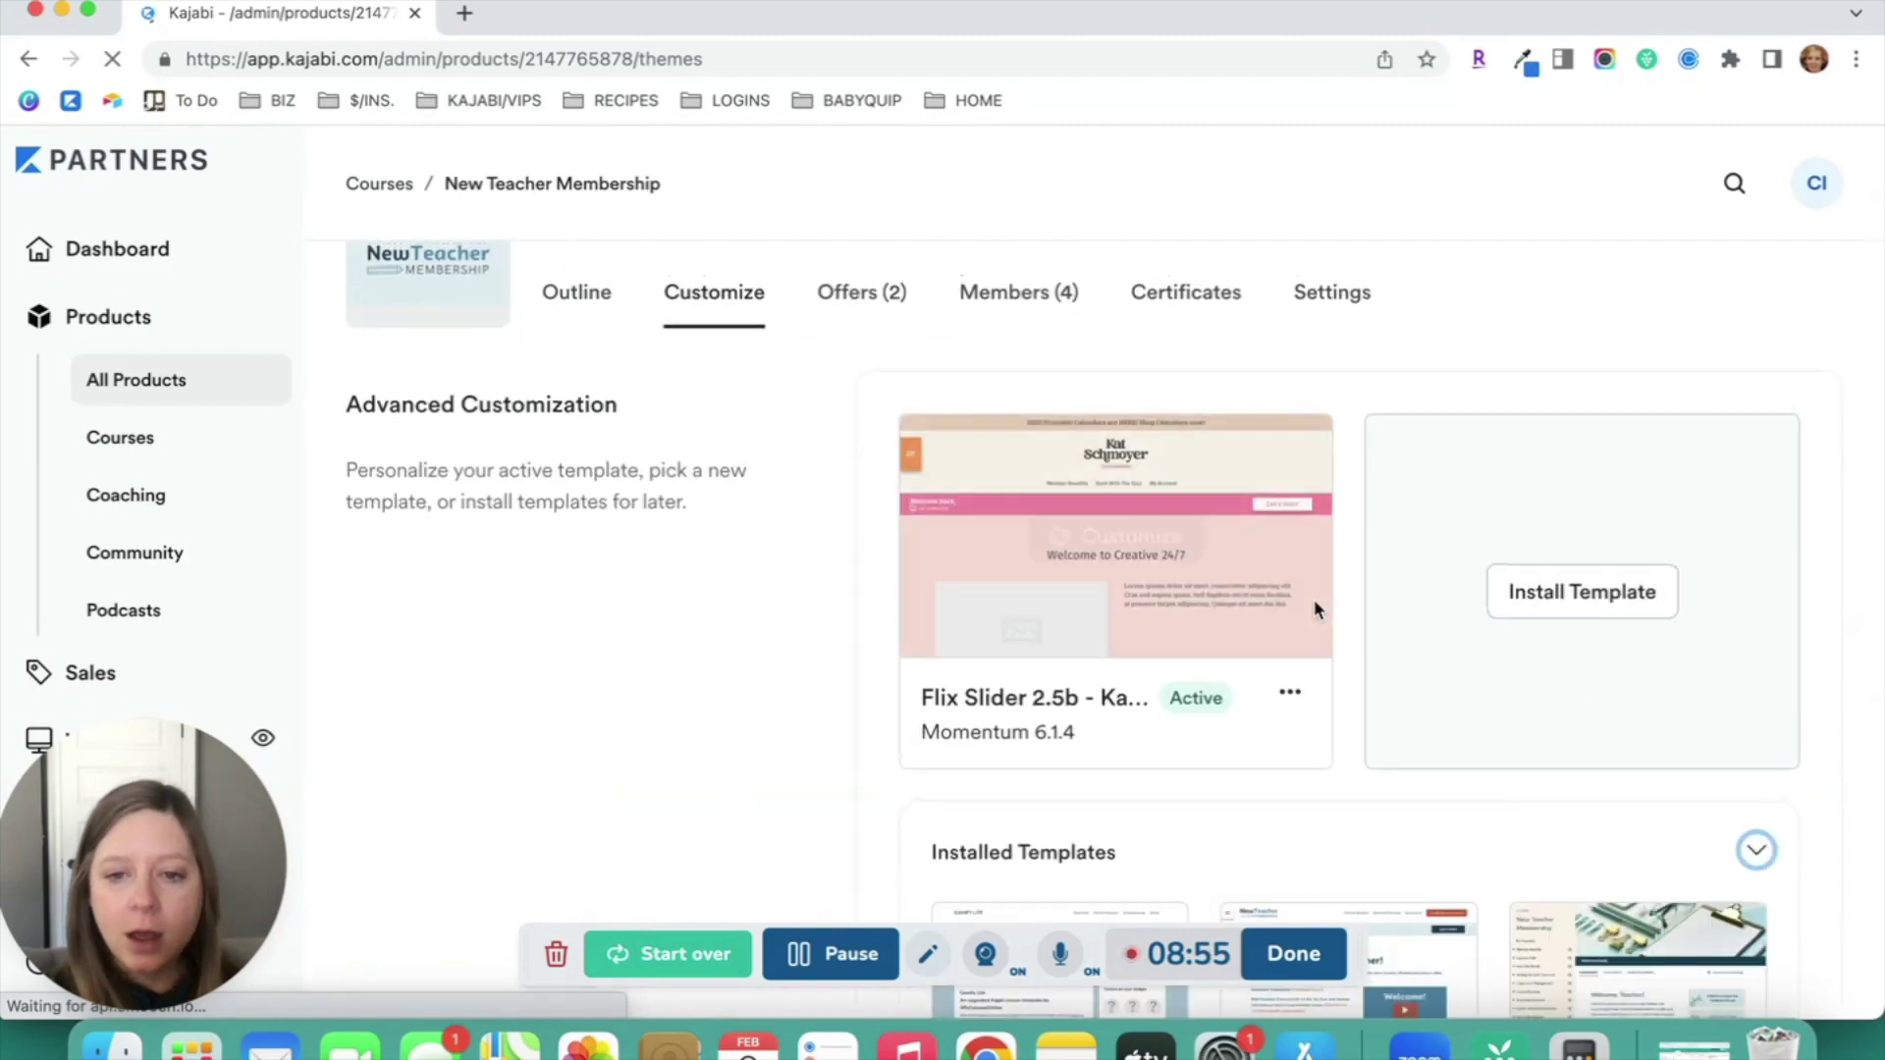
pyautogui.scroll(-5, 1314, 598)
pyautogui.click(1075, 444)
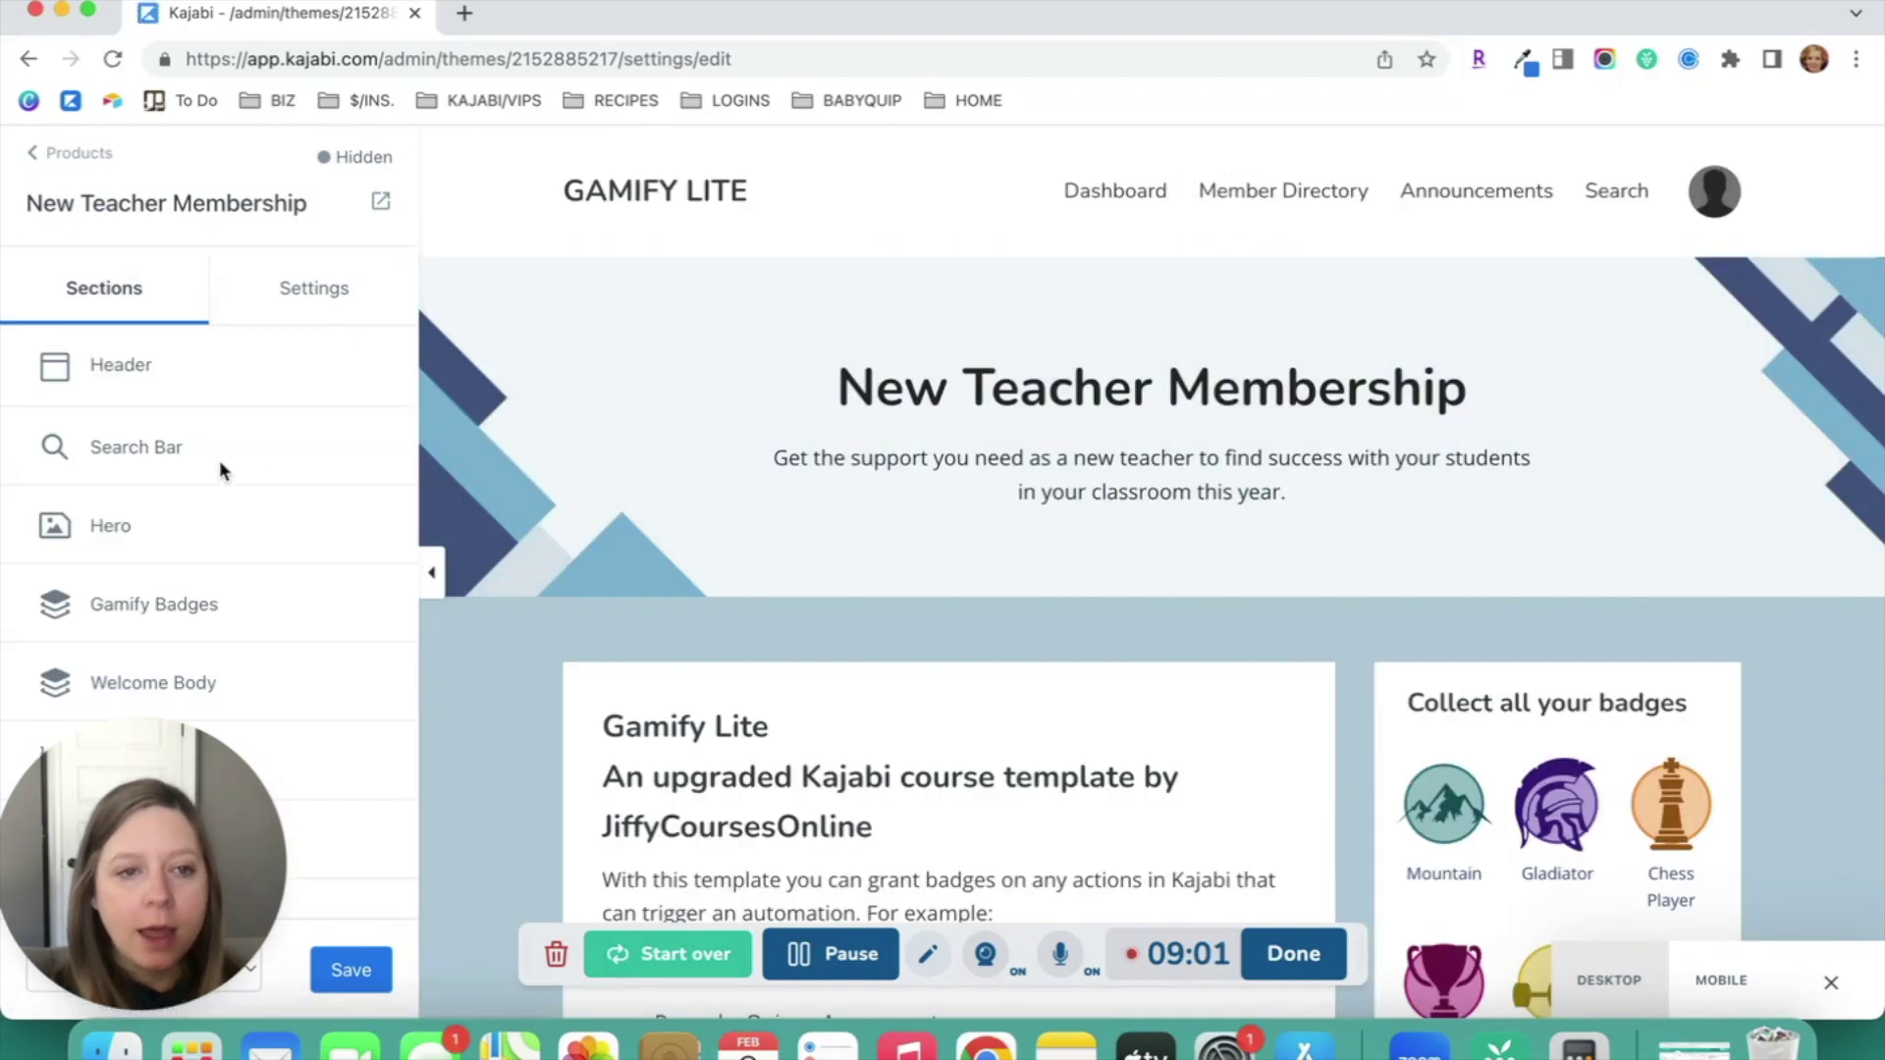
# In Gamify Badges, set the Mountain badge's trigger offer to Badge Name [Course Name]
pyautogui.scroll(-1, 207, 472)
pyautogui.click(196, 560)
pyautogui.scroll(-5, 192, 555)
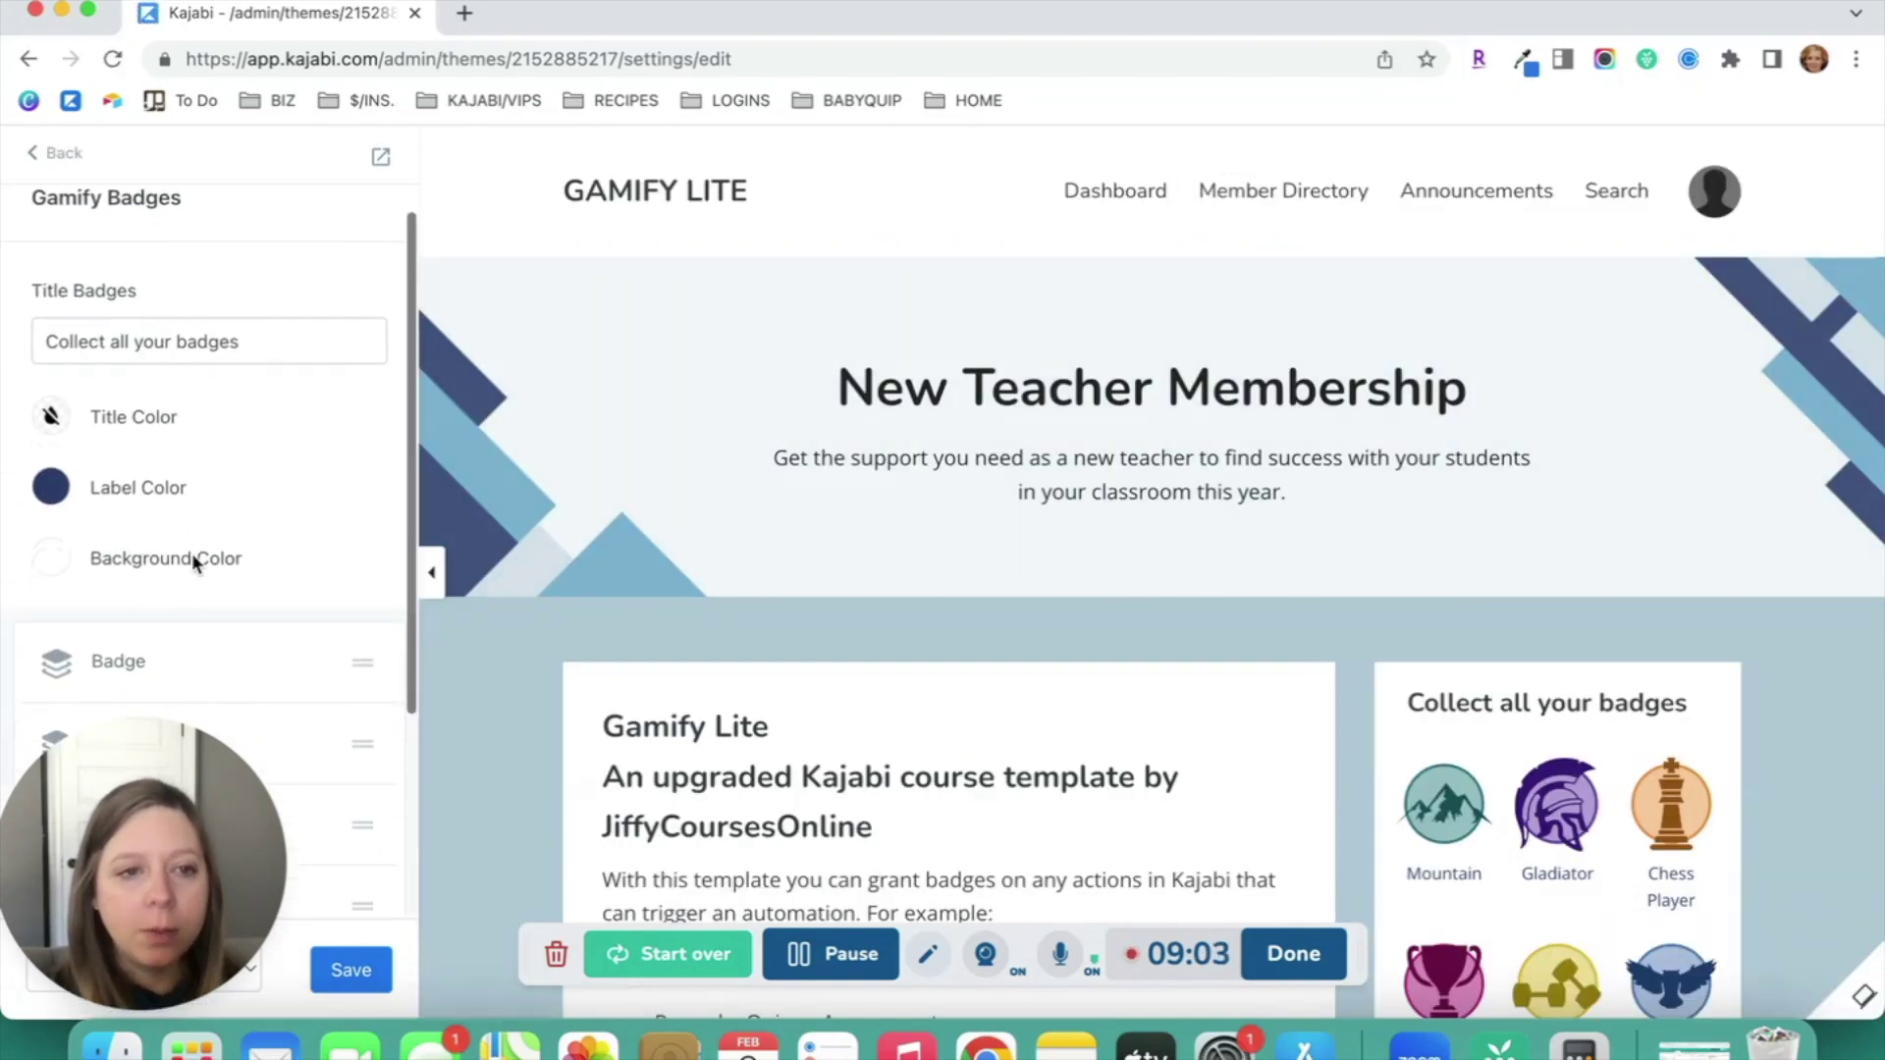
pyautogui.click(128, 456)
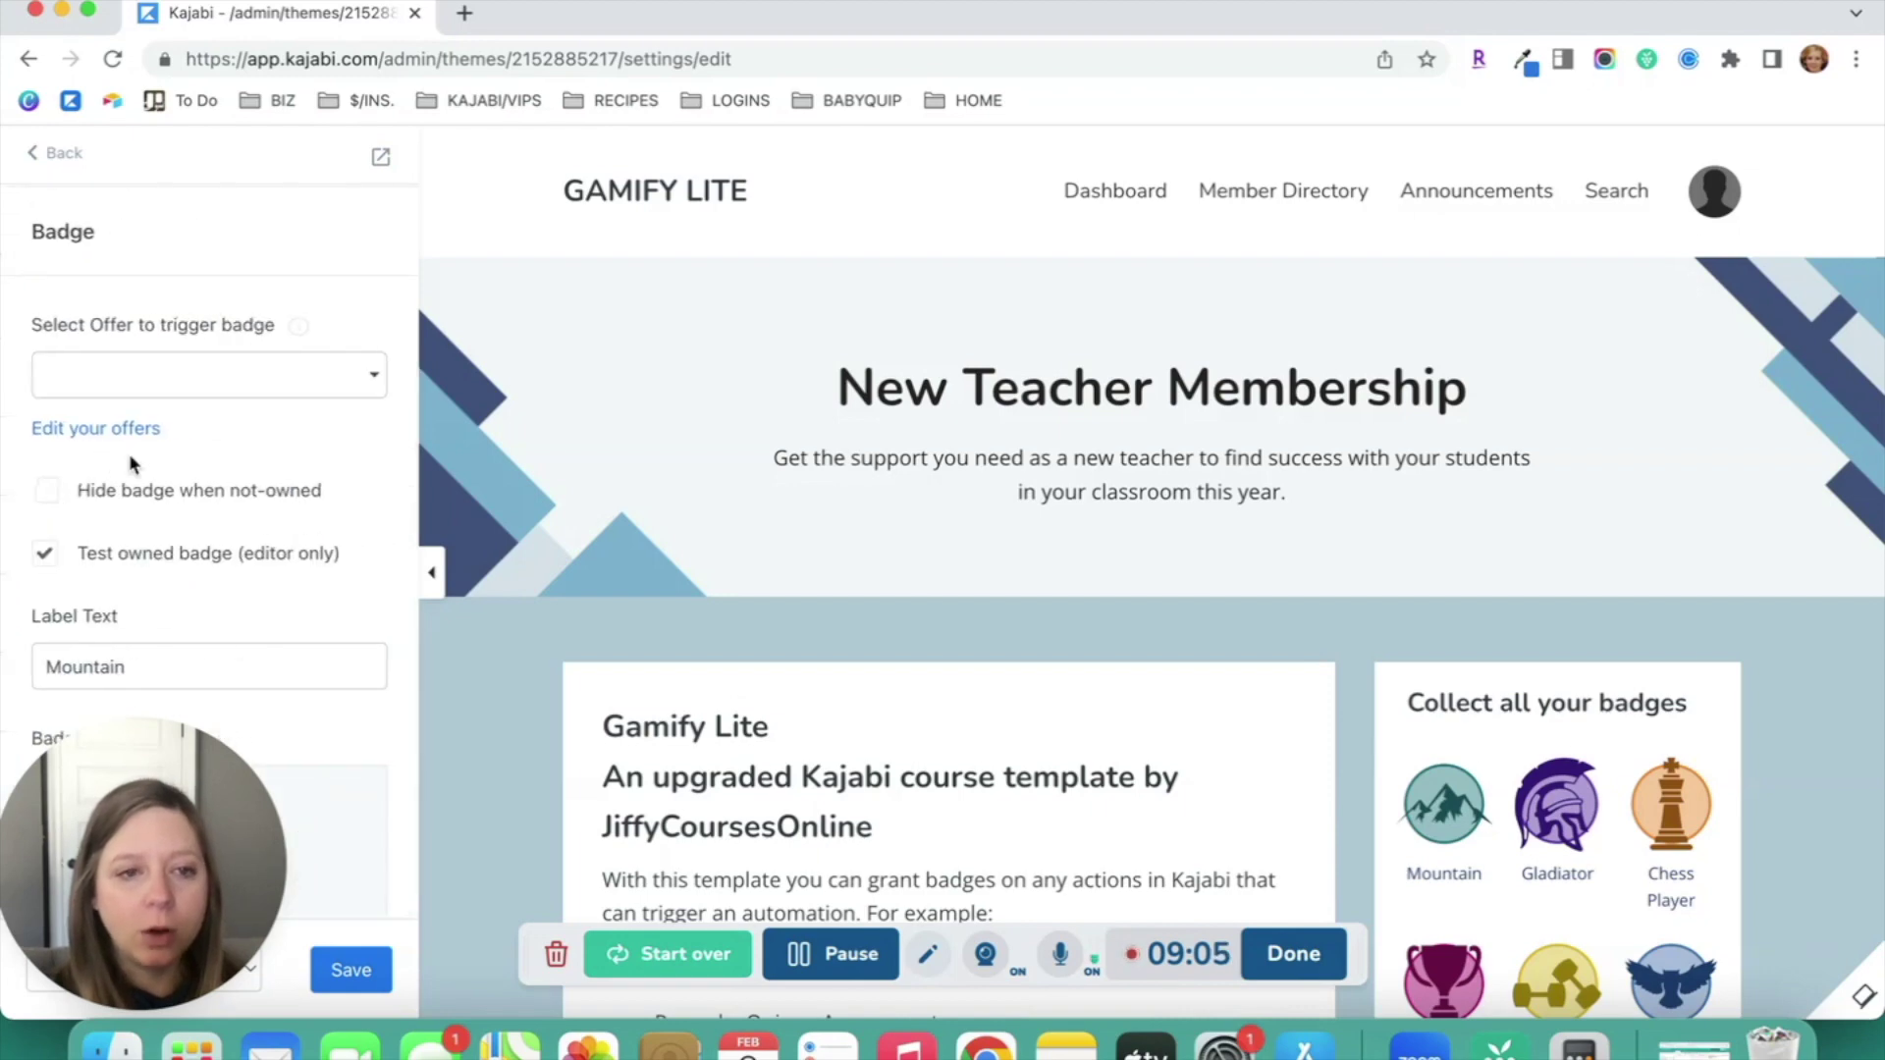
pyautogui.click(209, 375)
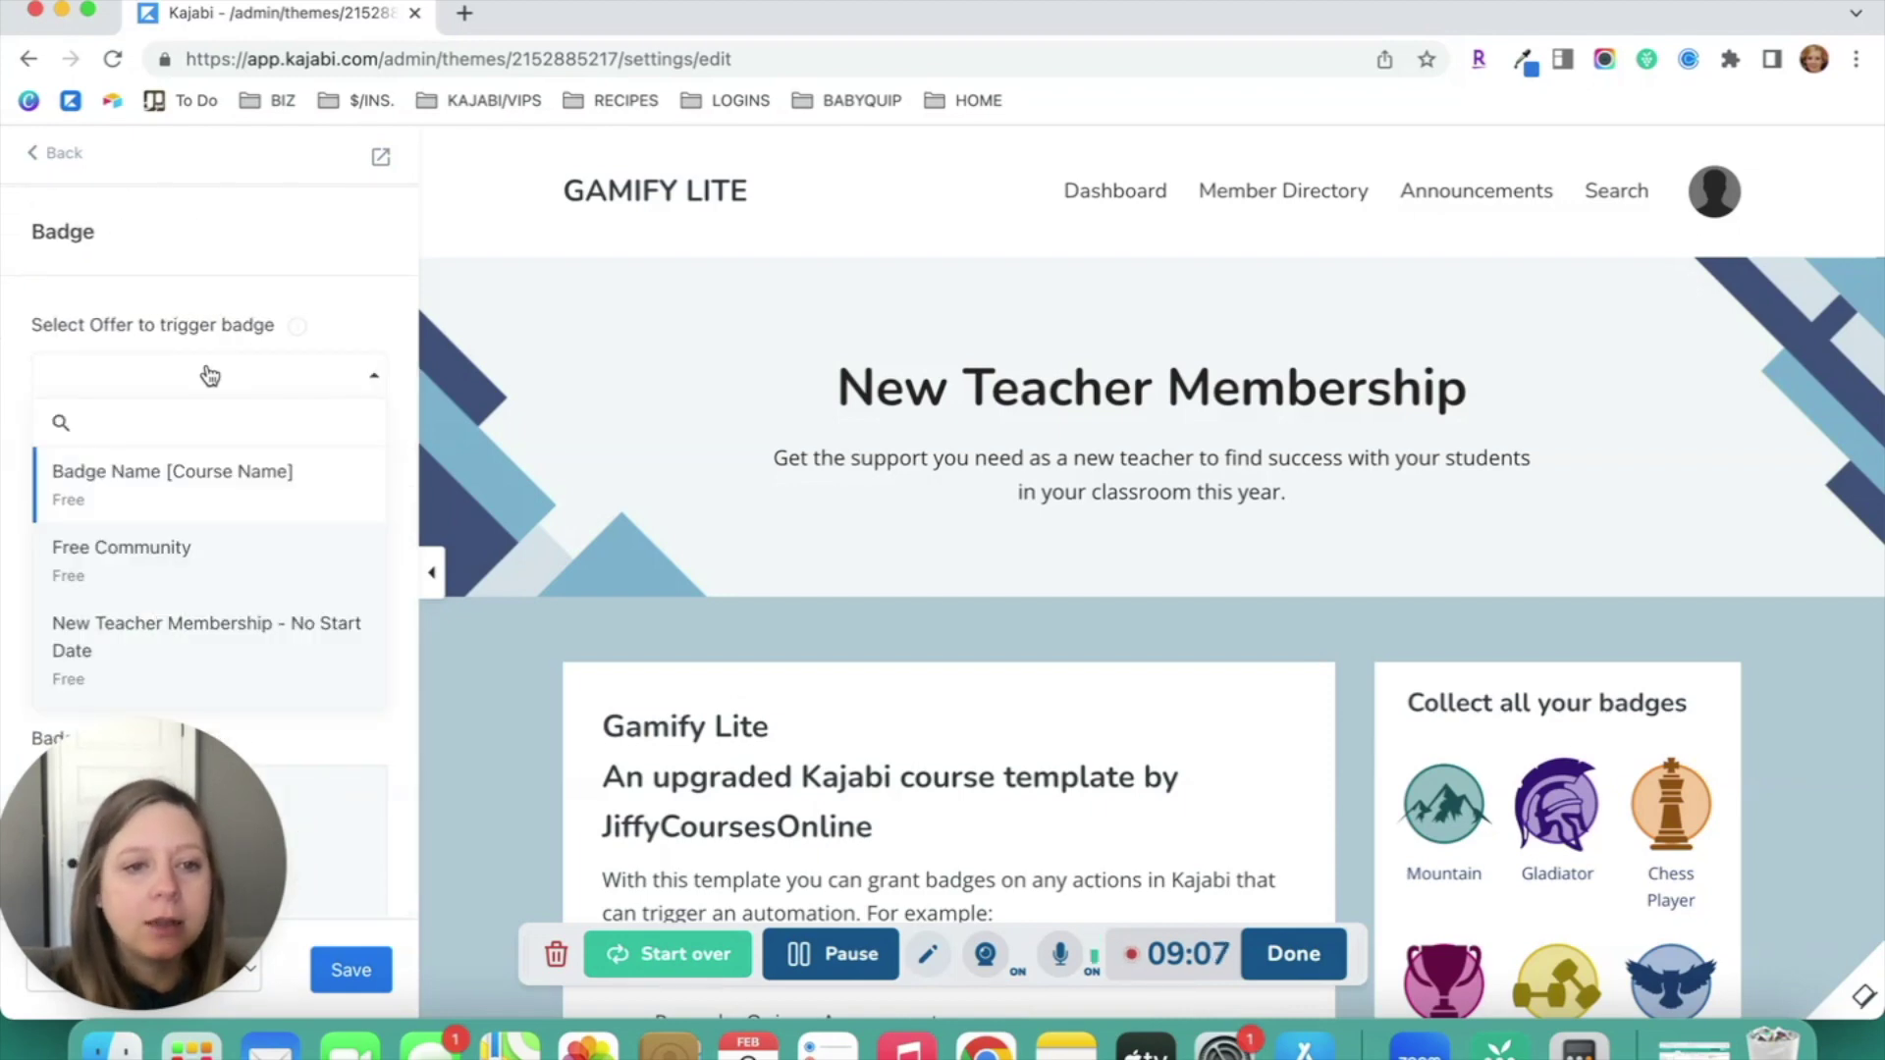
pyautogui.click(216, 499)
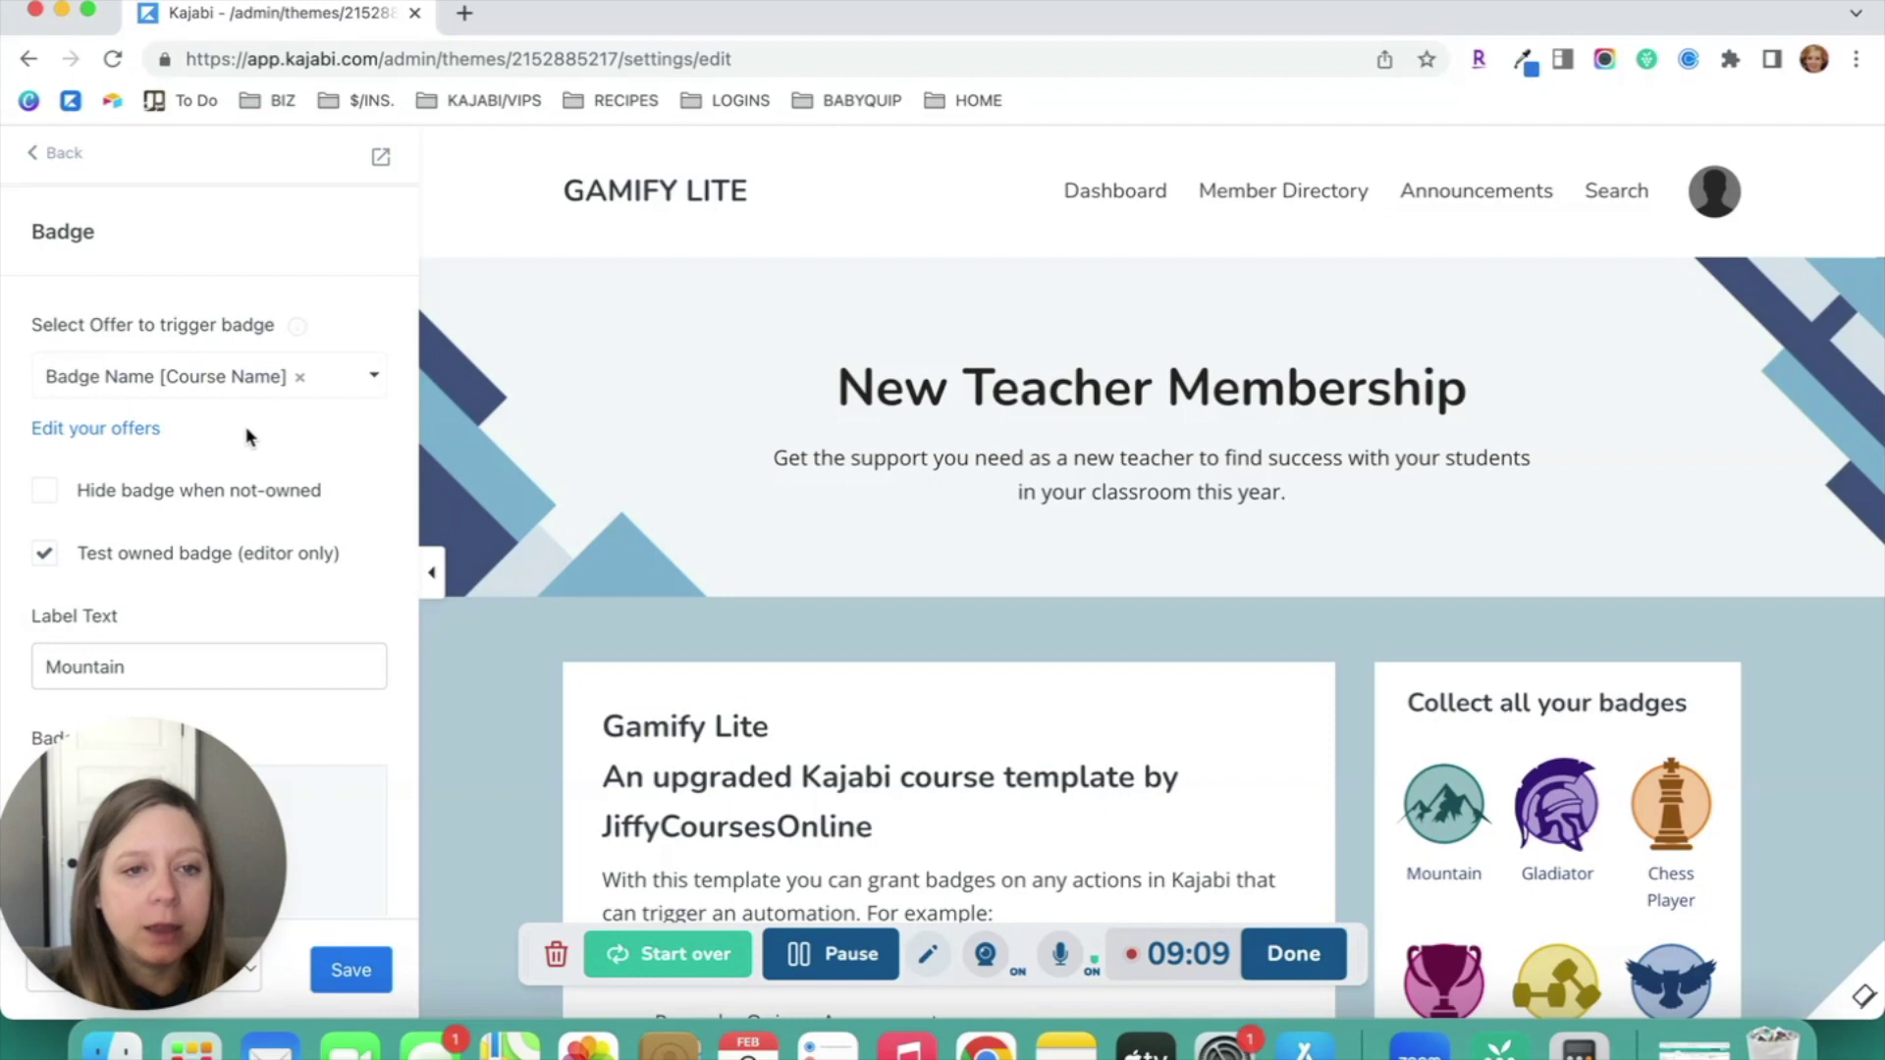
pyautogui.scroll(-1, 244, 449)
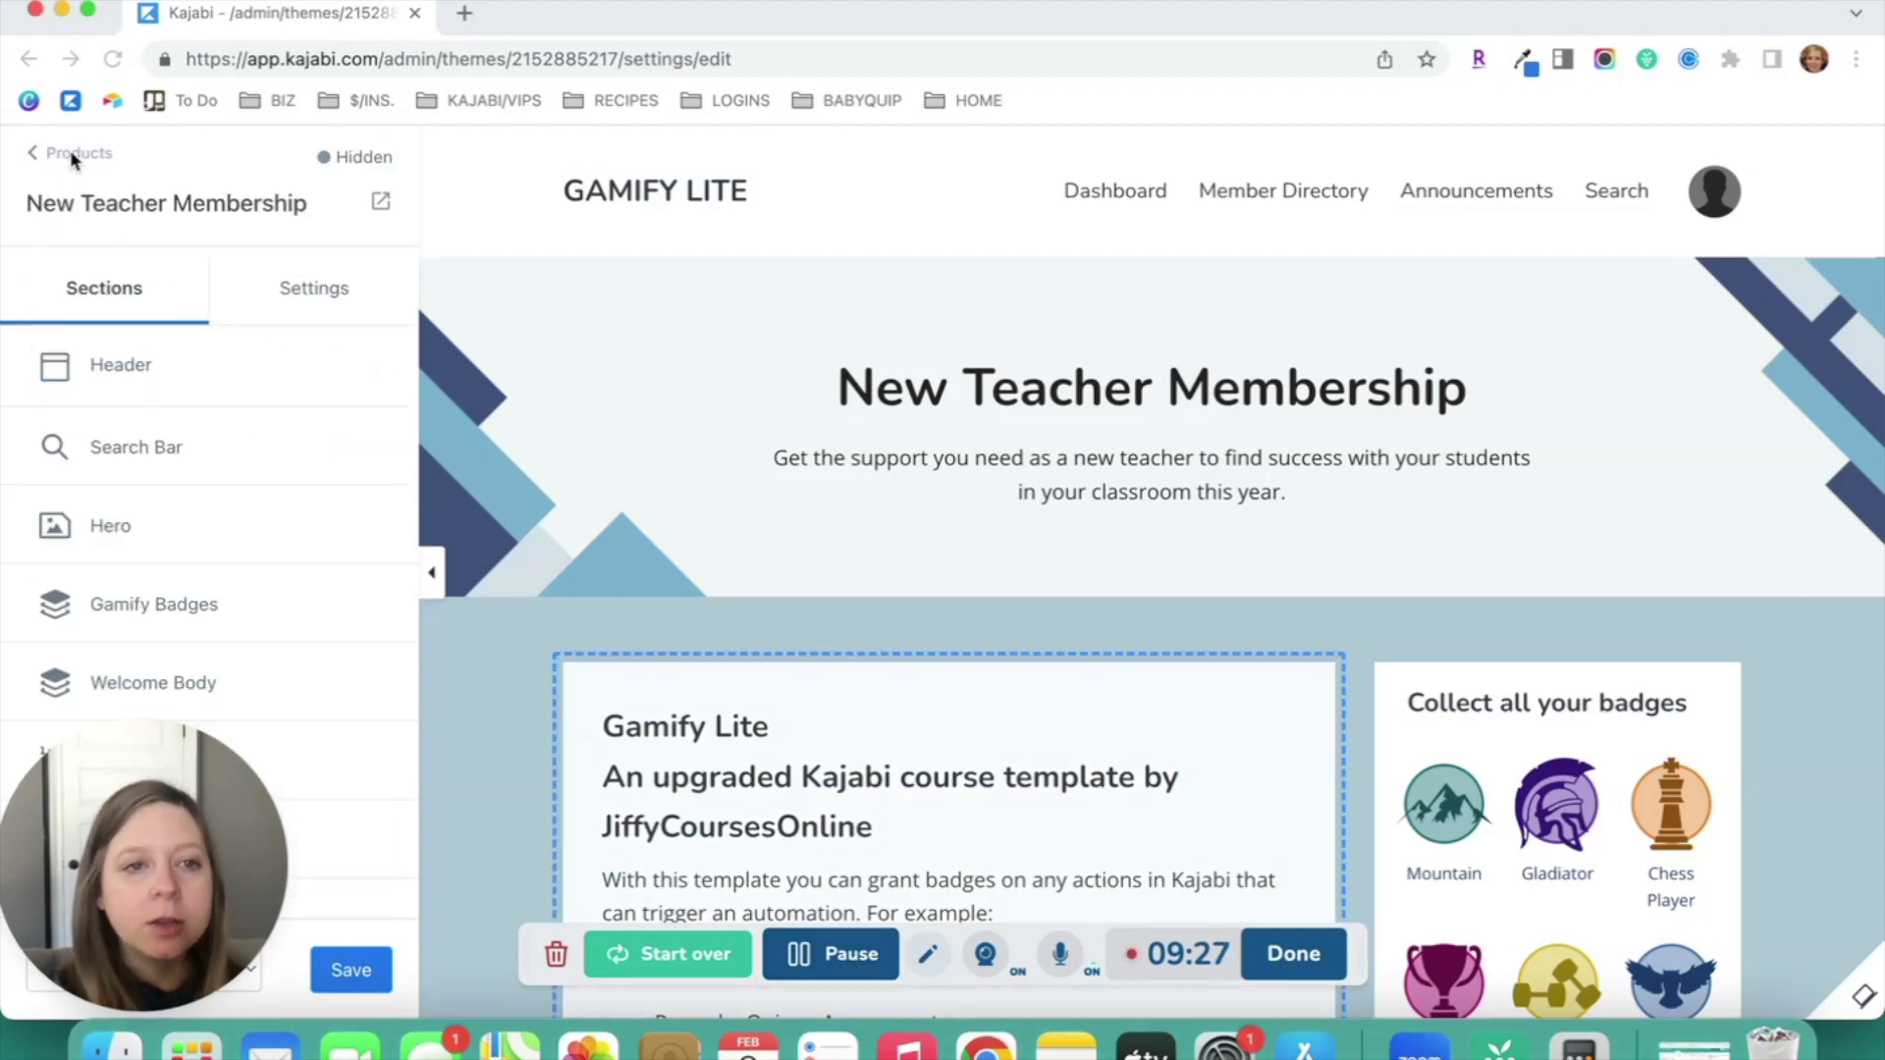
pyautogui.click(98, 157)
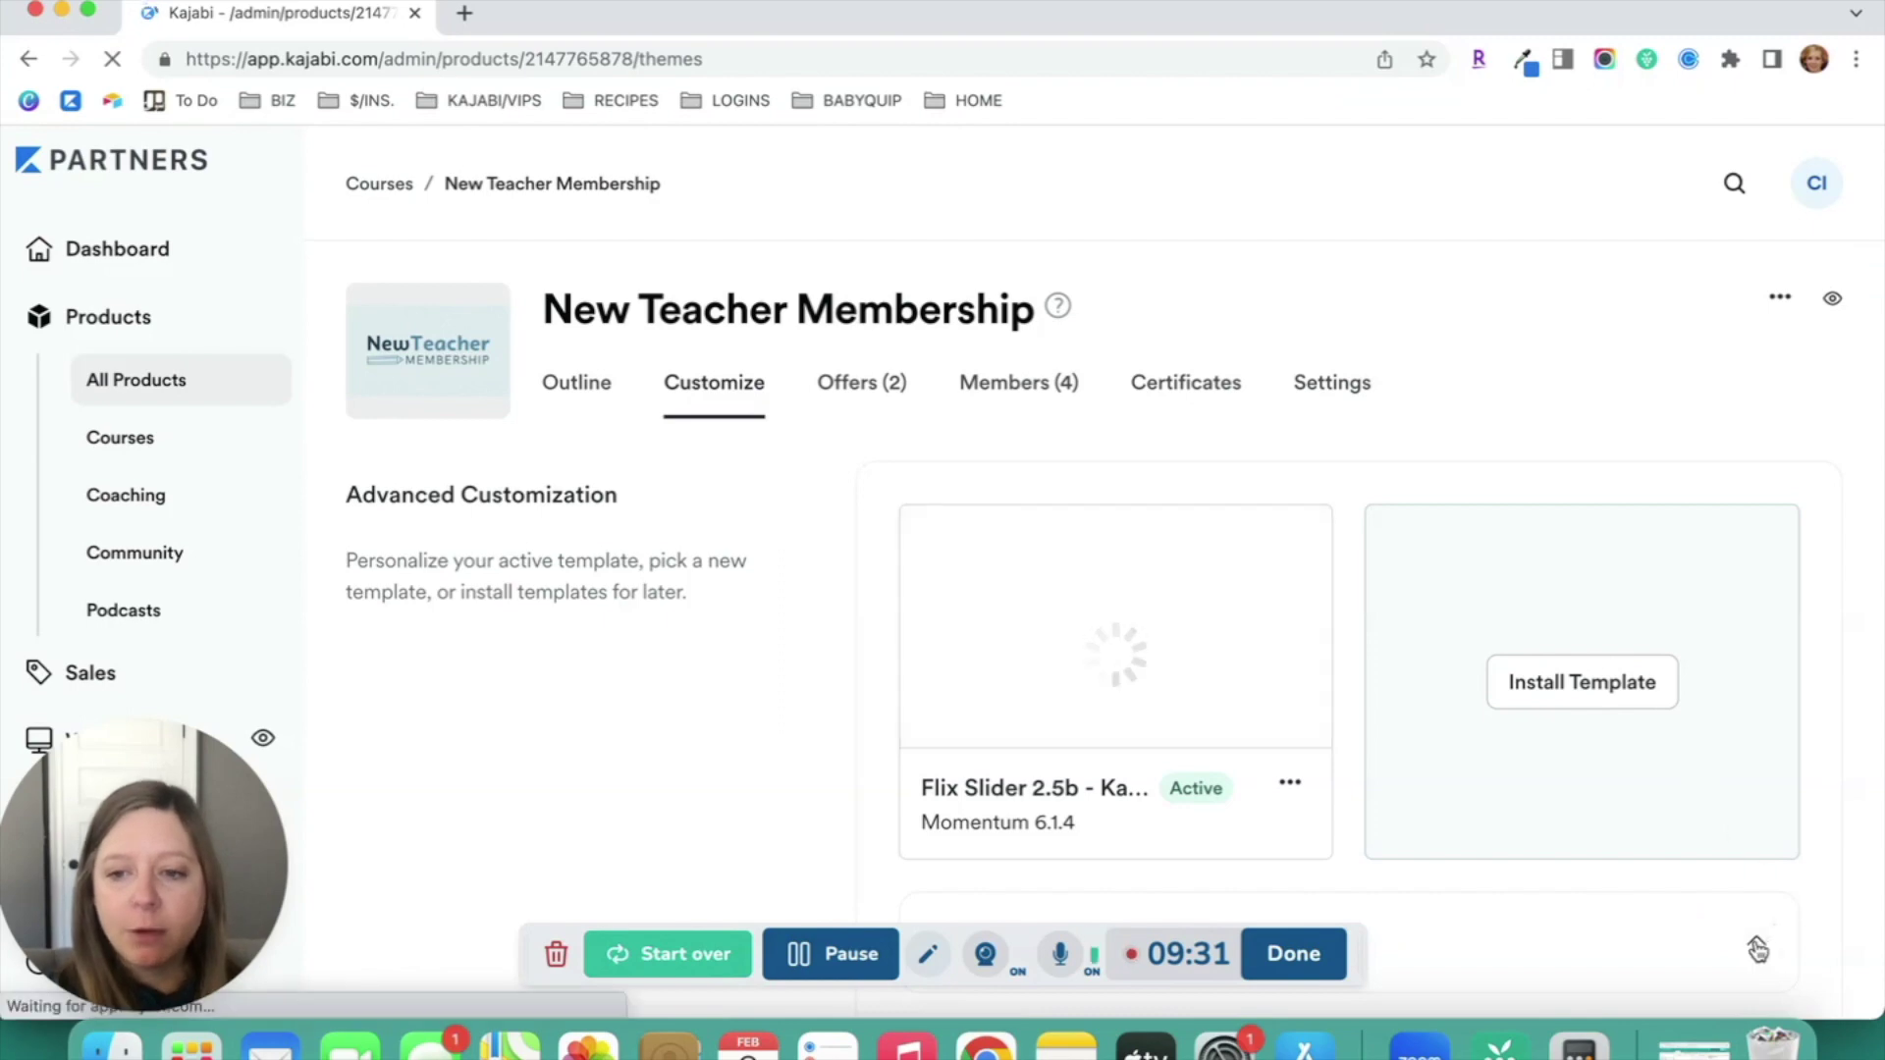
# Review the installed templates, then install the Gamify Lite with Sidebar template
pyautogui.scroll(-6, 1404, 717)
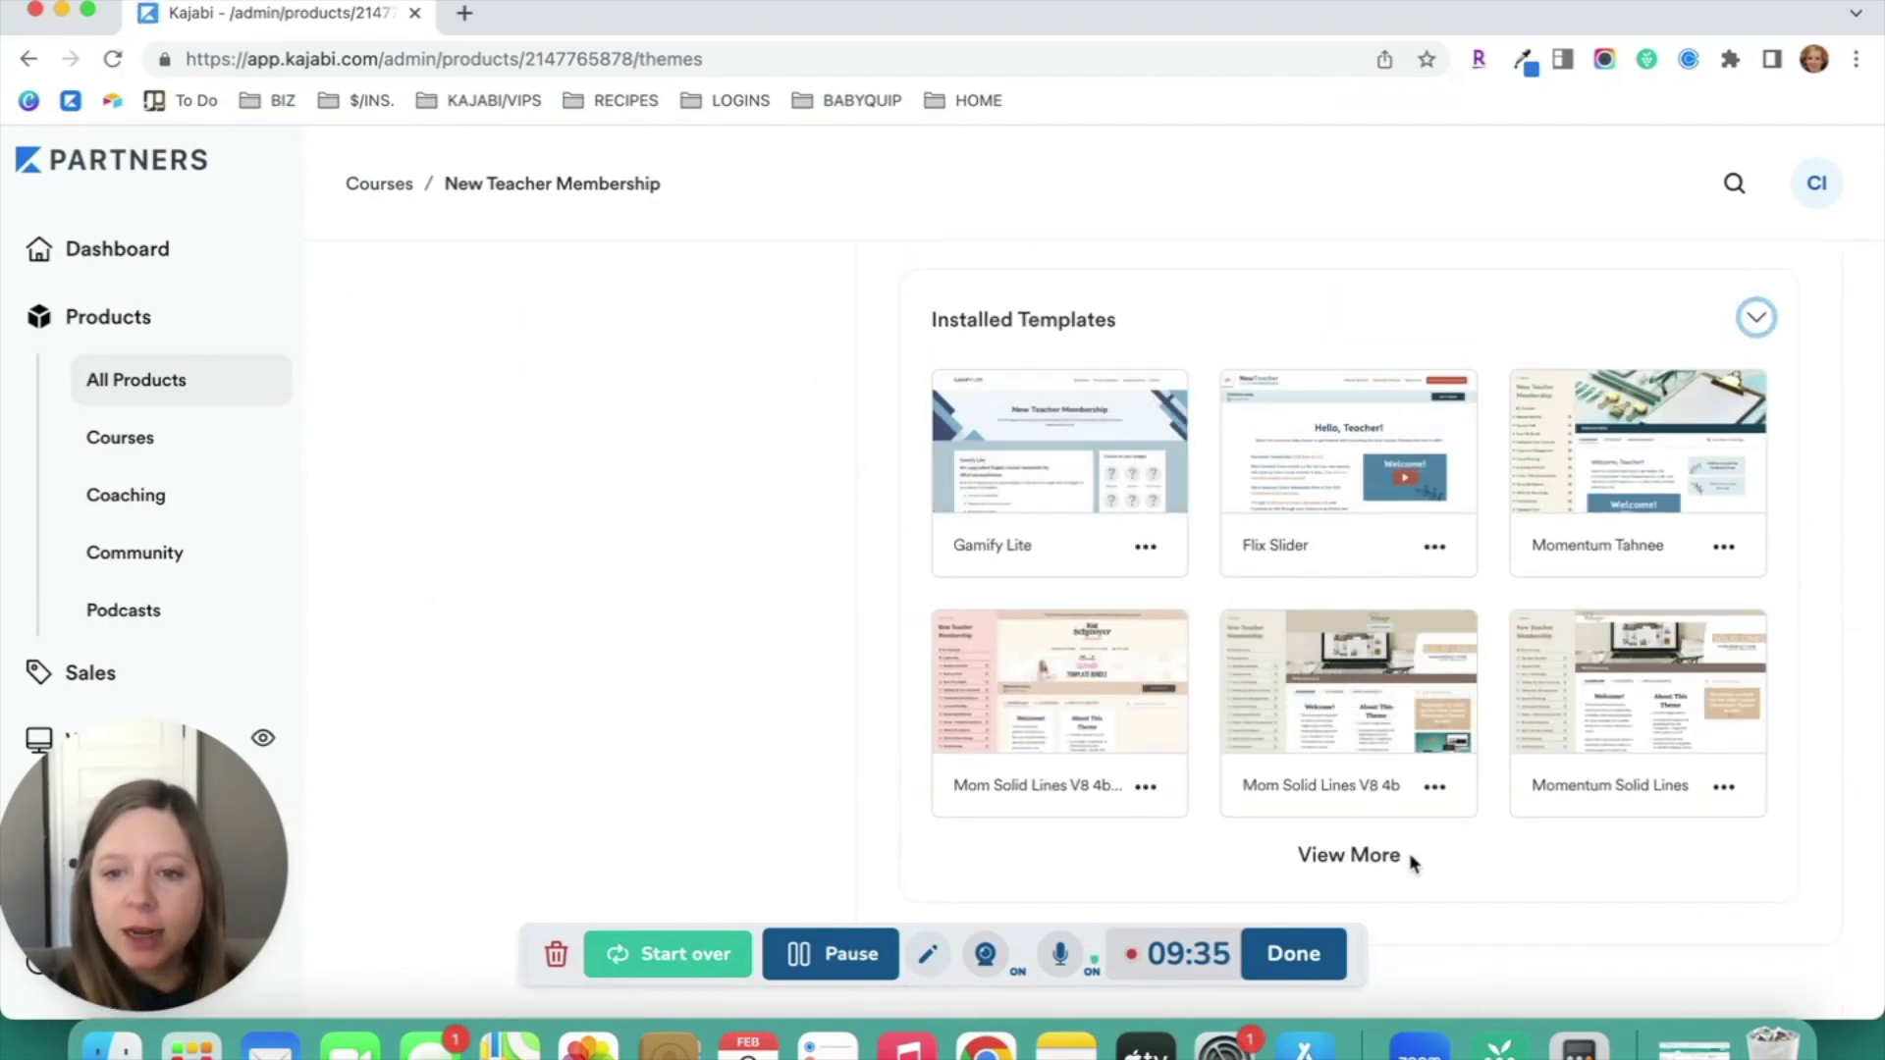
pyautogui.click(1360, 852)
pyautogui.scroll(-3, 1363, 853)
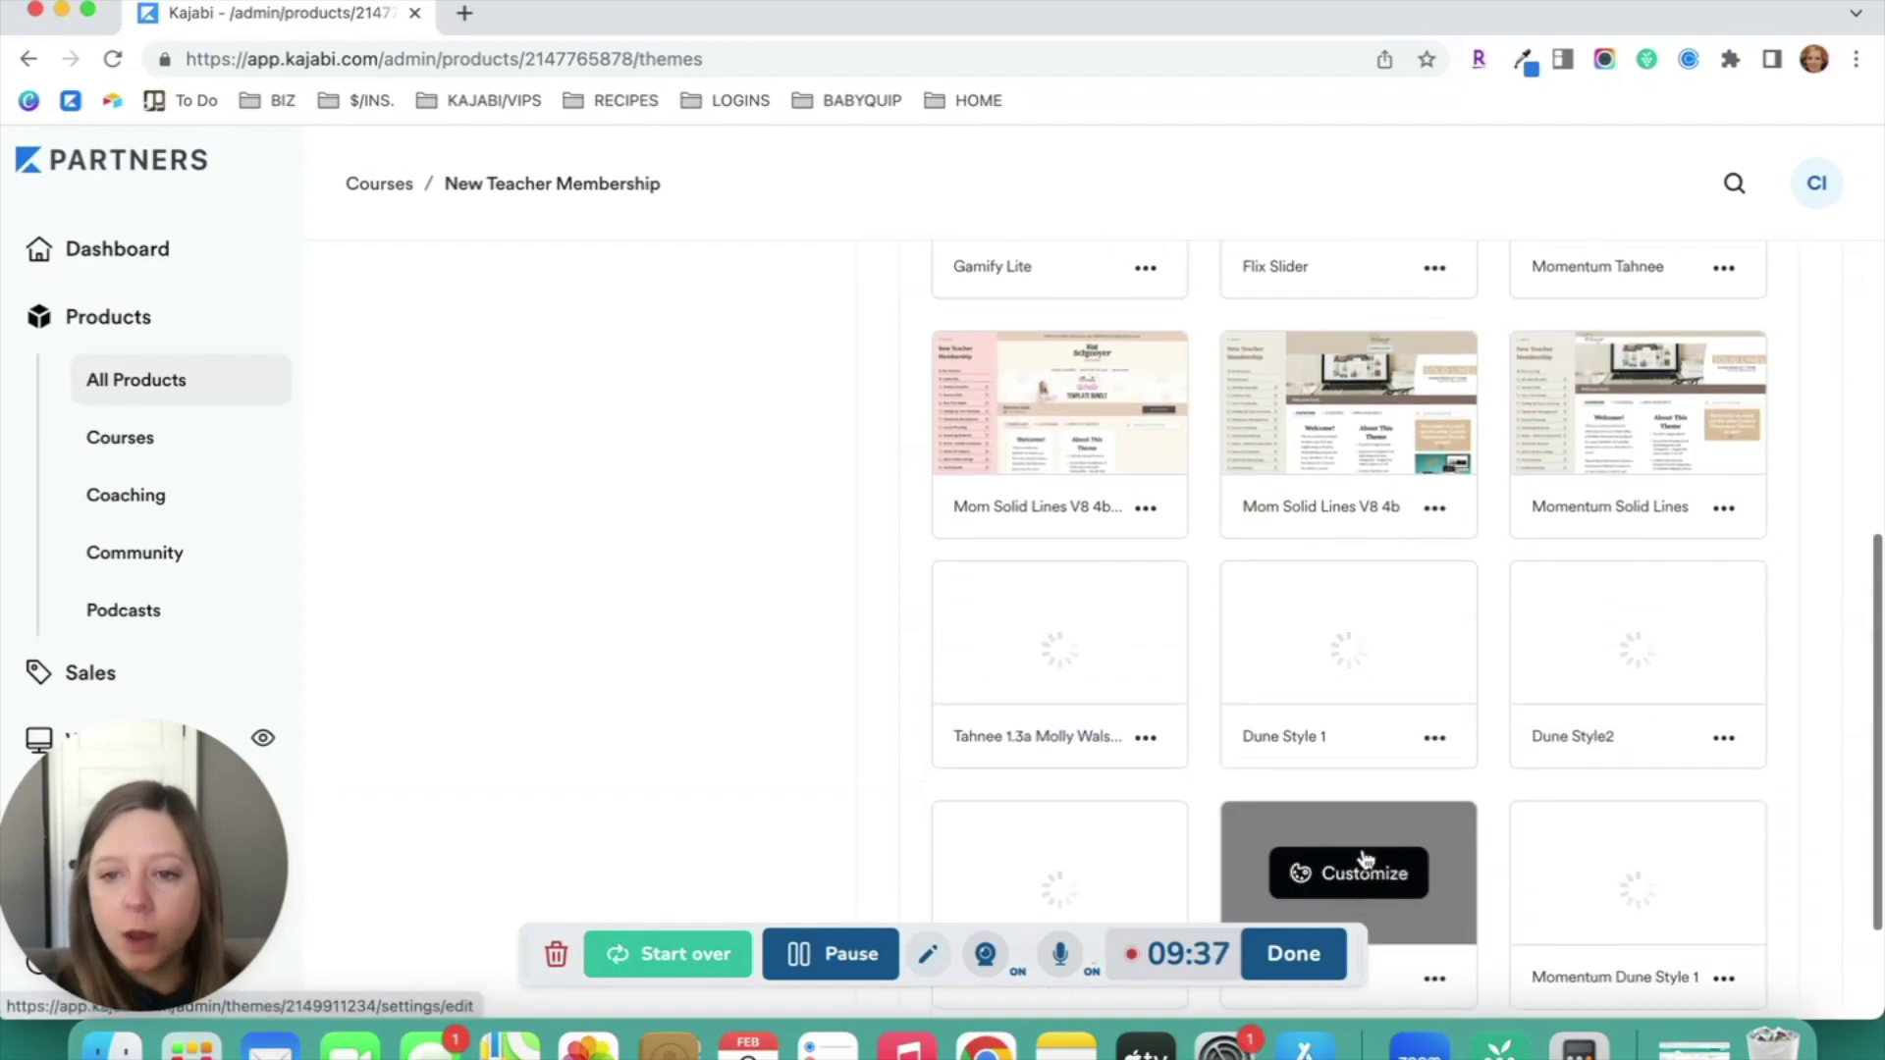
pyautogui.scroll(10, 1421, 724)
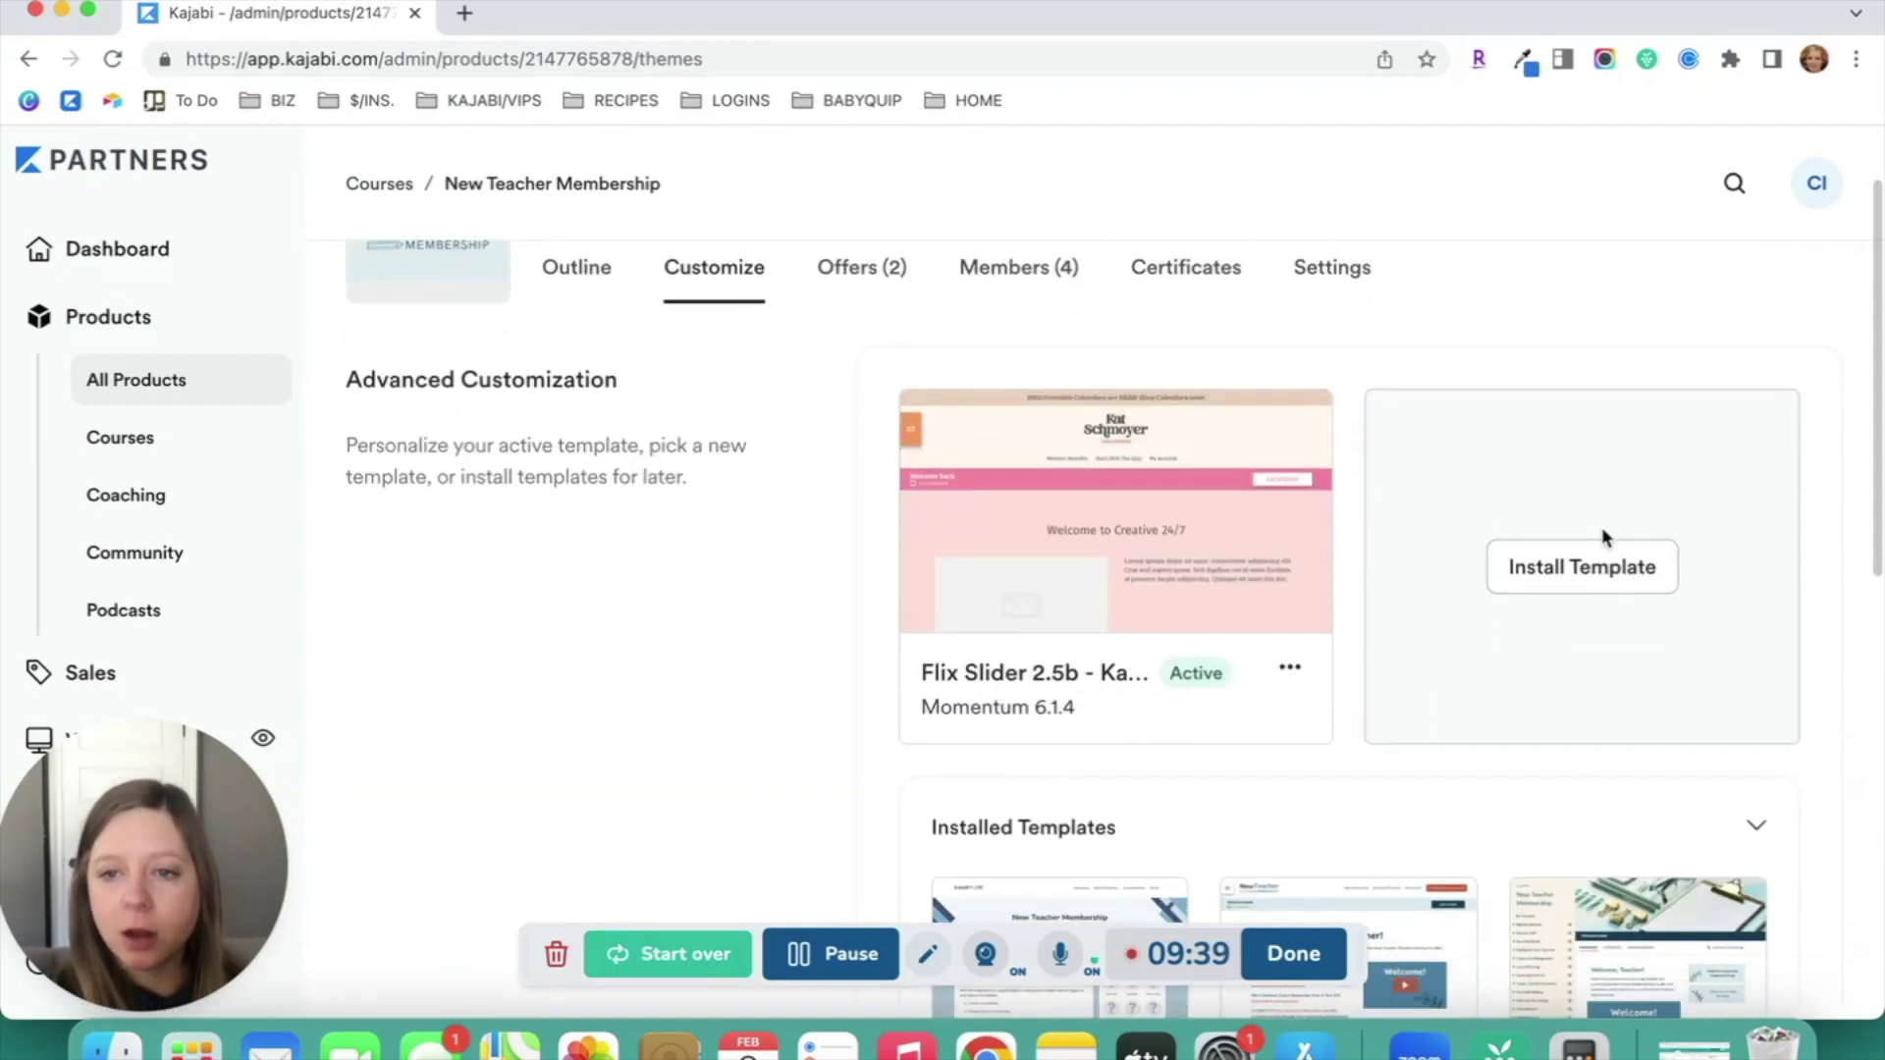
pyautogui.click(1600, 555)
pyautogui.scroll(-5, 889, 589)
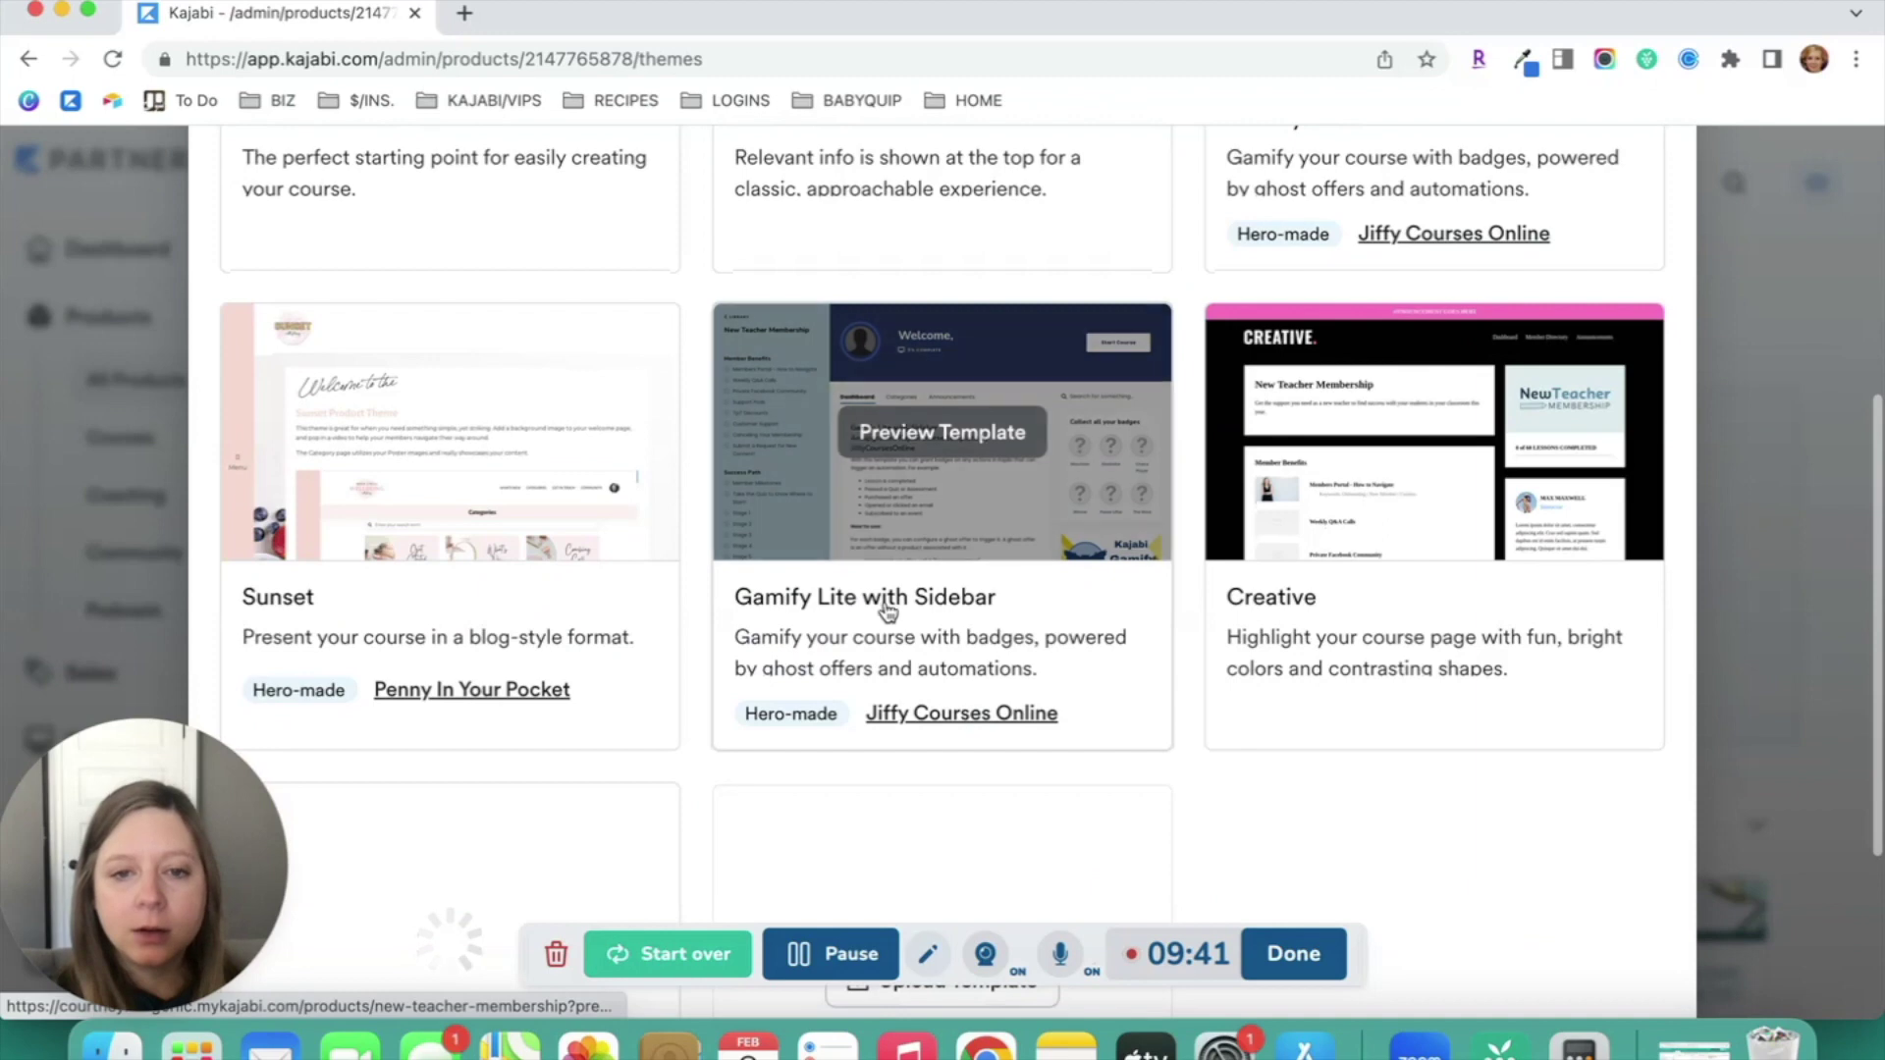
pyautogui.click(1060, 323)
pyautogui.scroll(-3, 1080, 353)
pyautogui.click(1607, 945)
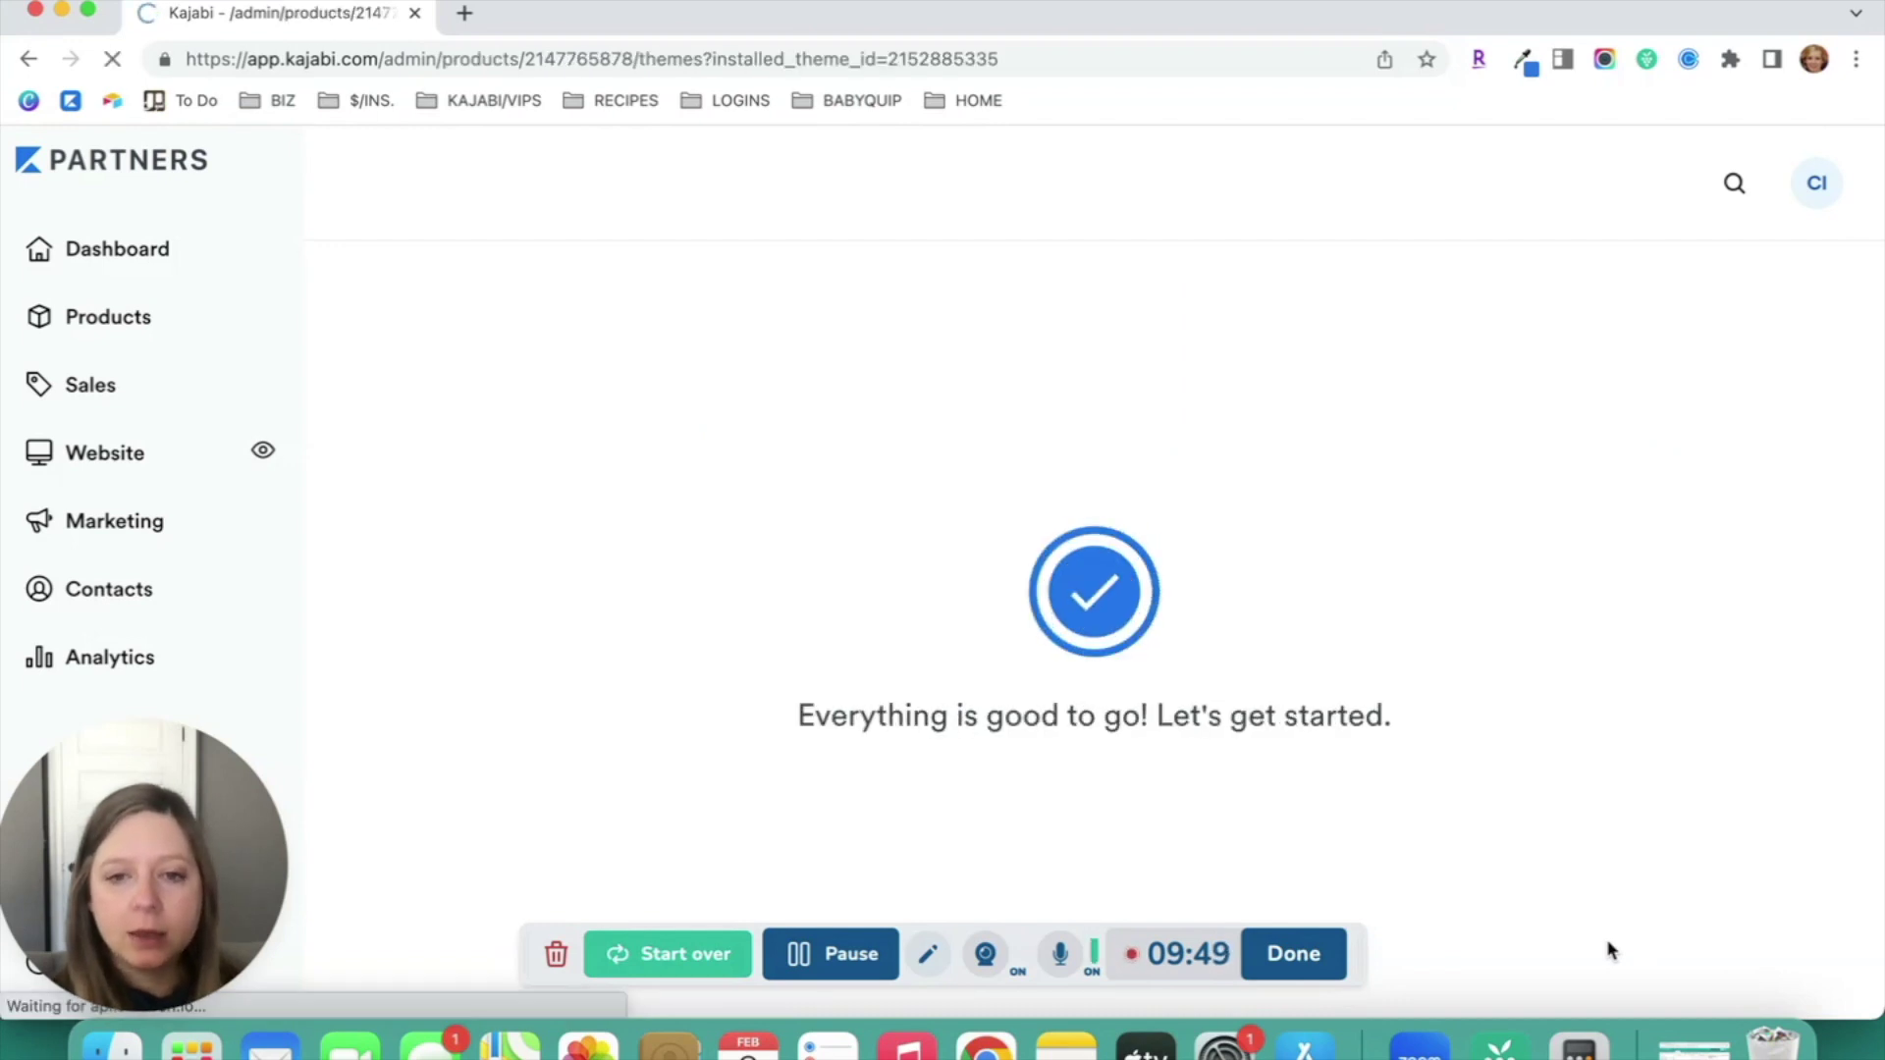
# Open the newly installed Gamify Lite with Sidebar template in the editor
pyautogui.scroll(-1, 1704, 757)
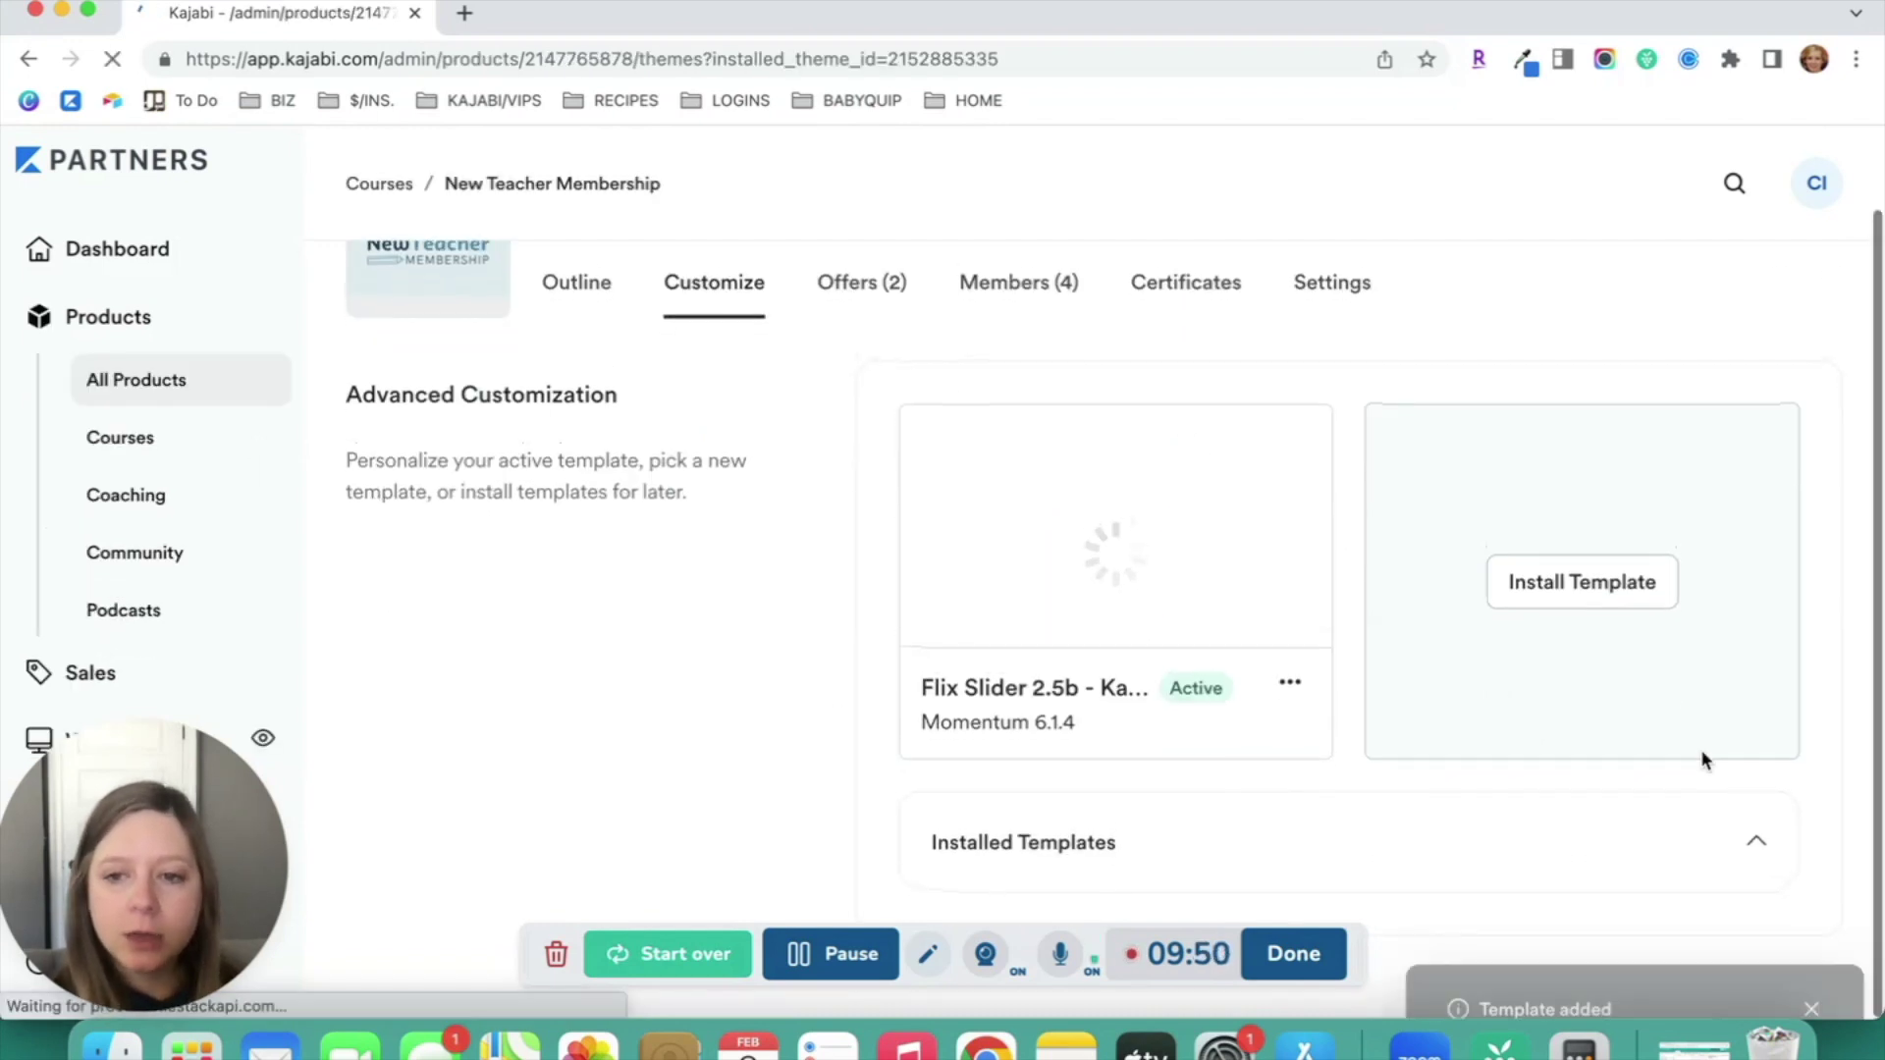
pyautogui.click(1756, 845)
pyautogui.scroll(-3, 1461, 587)
pyautogui.scroll(-2, 1461, 587)
pyautogui.click(1100, 450)
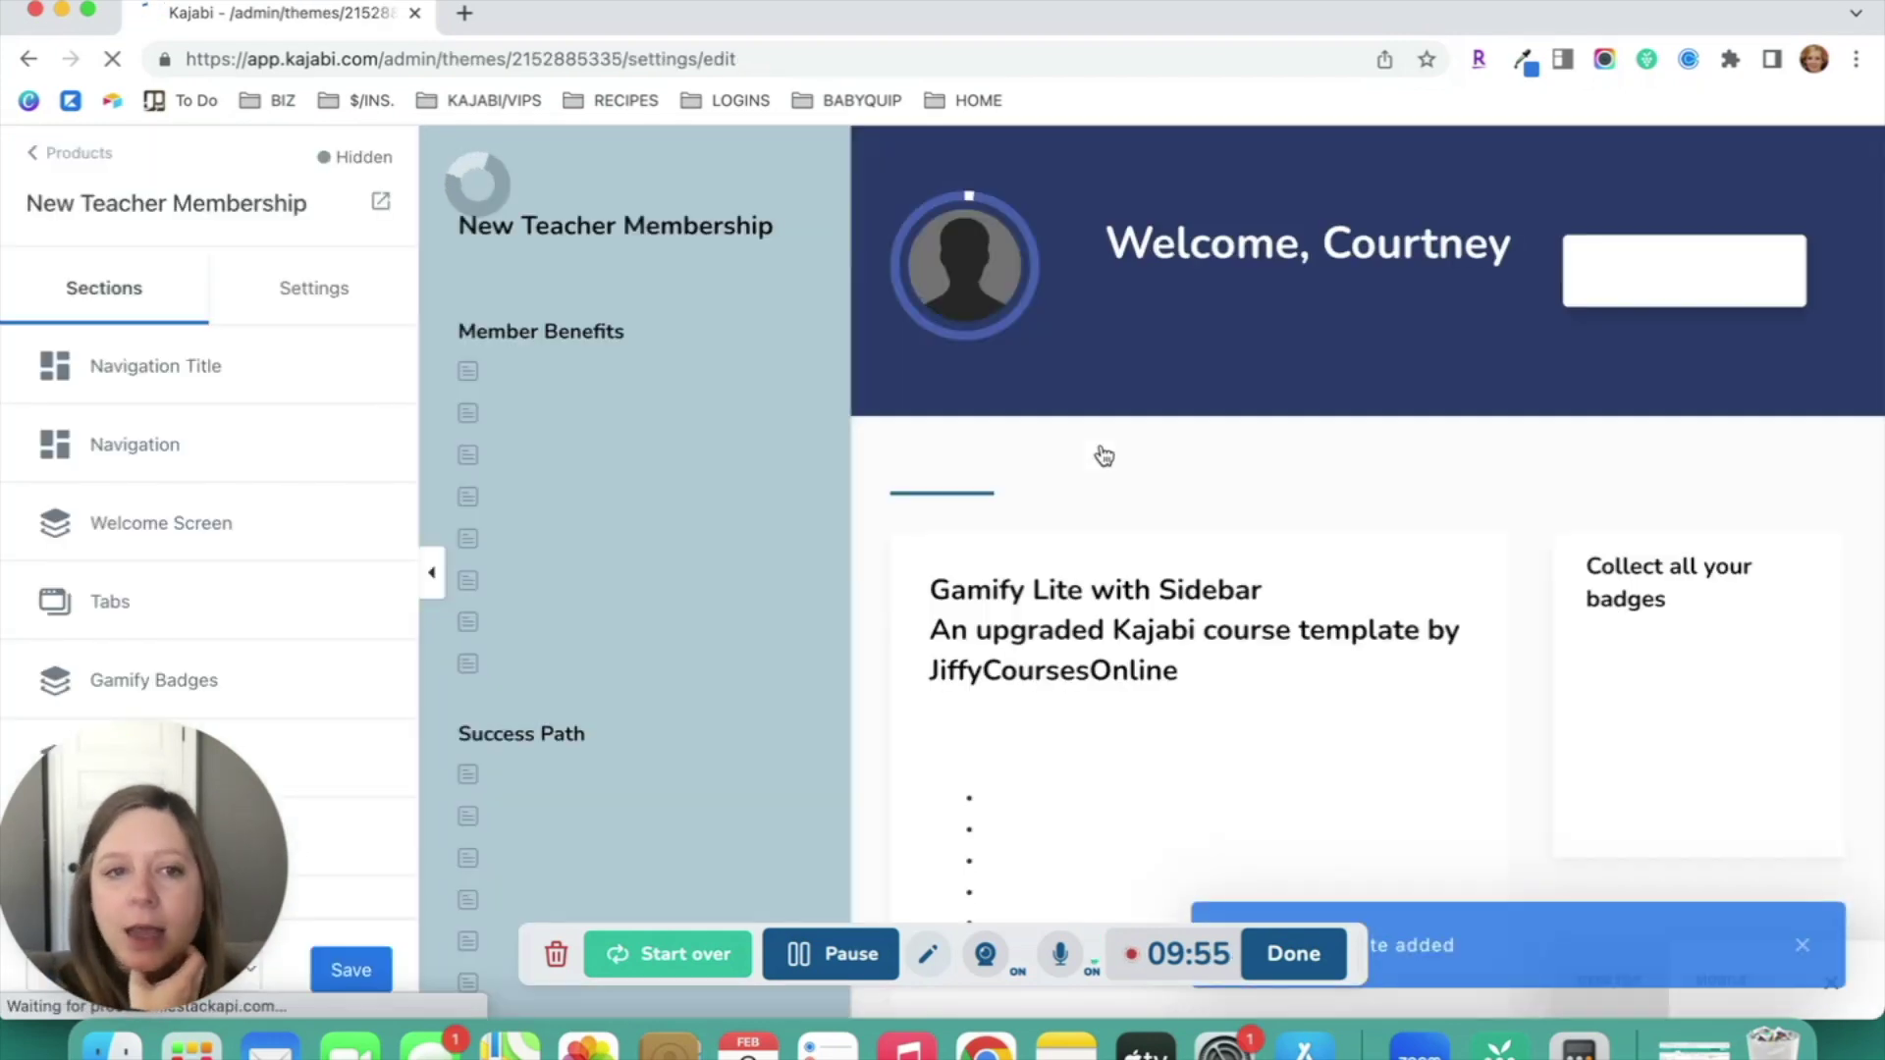
pyautogui.scroll(-2, 1276, 491)
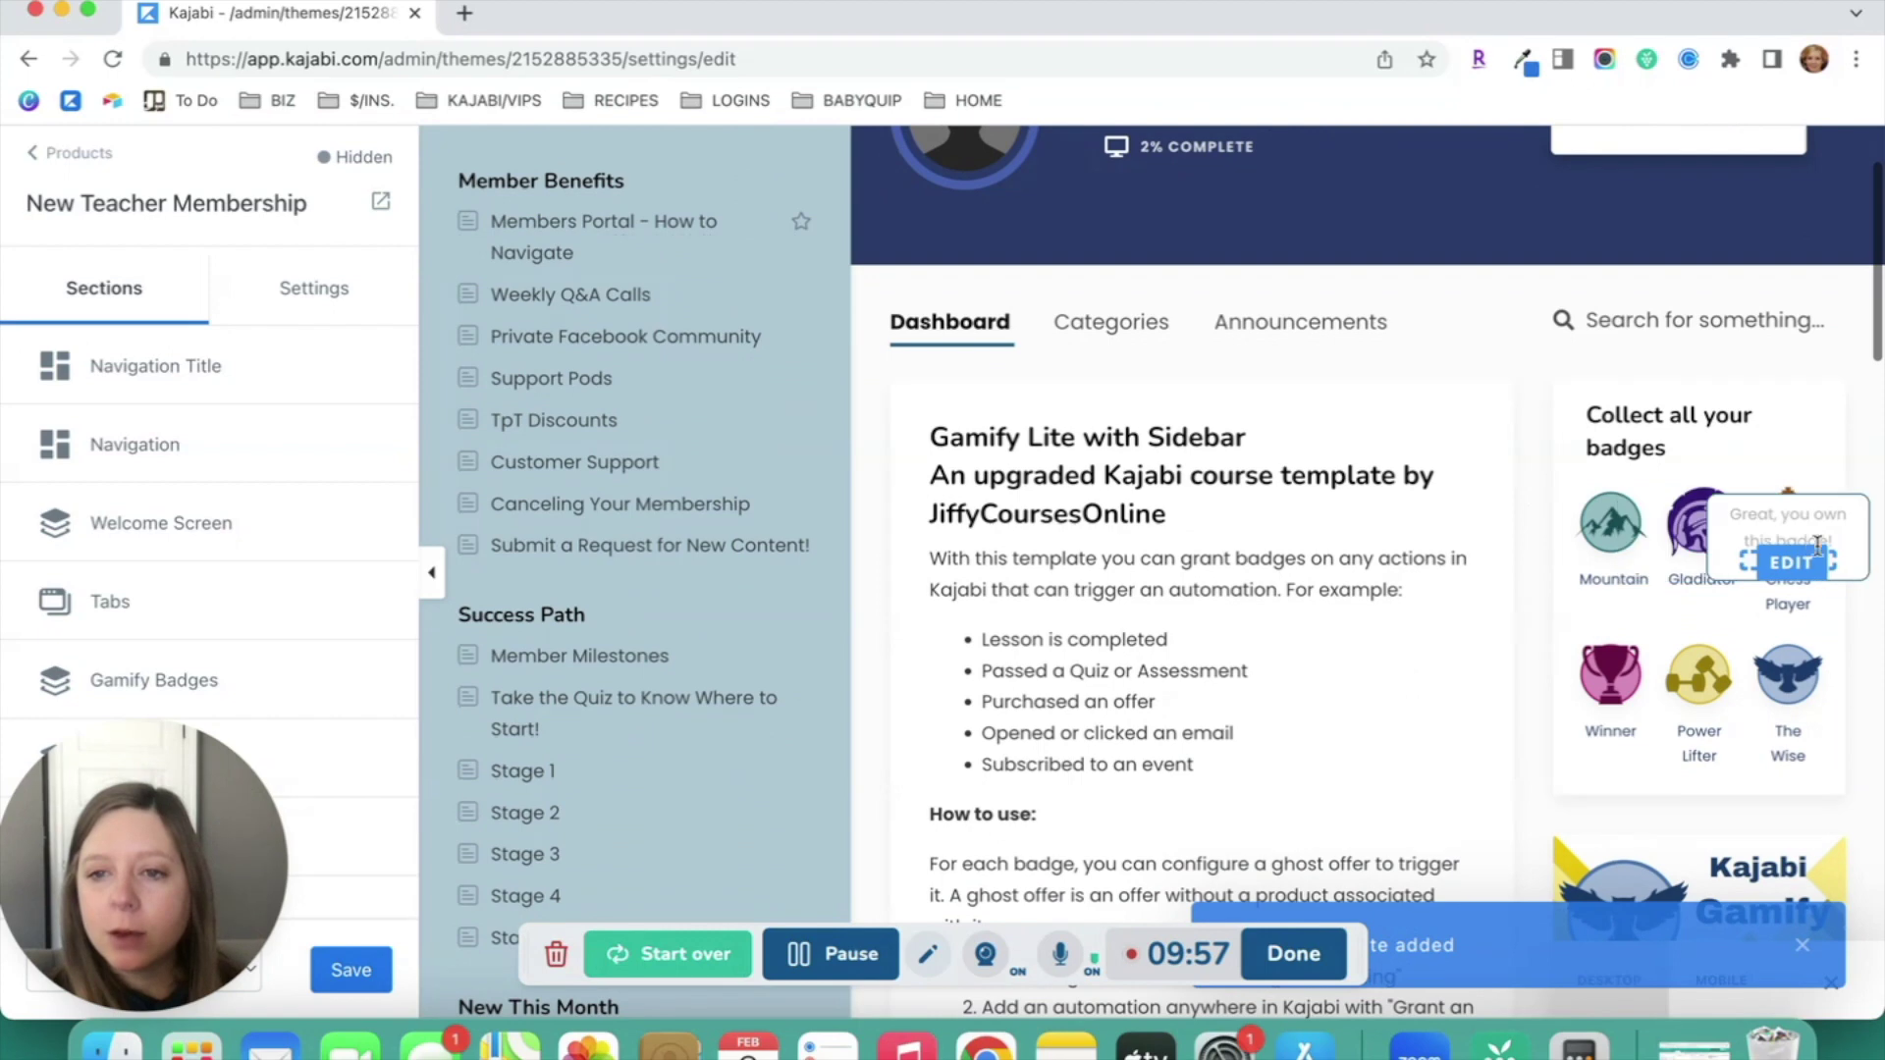
pyautogui.scroll(-1, 1726, 496)
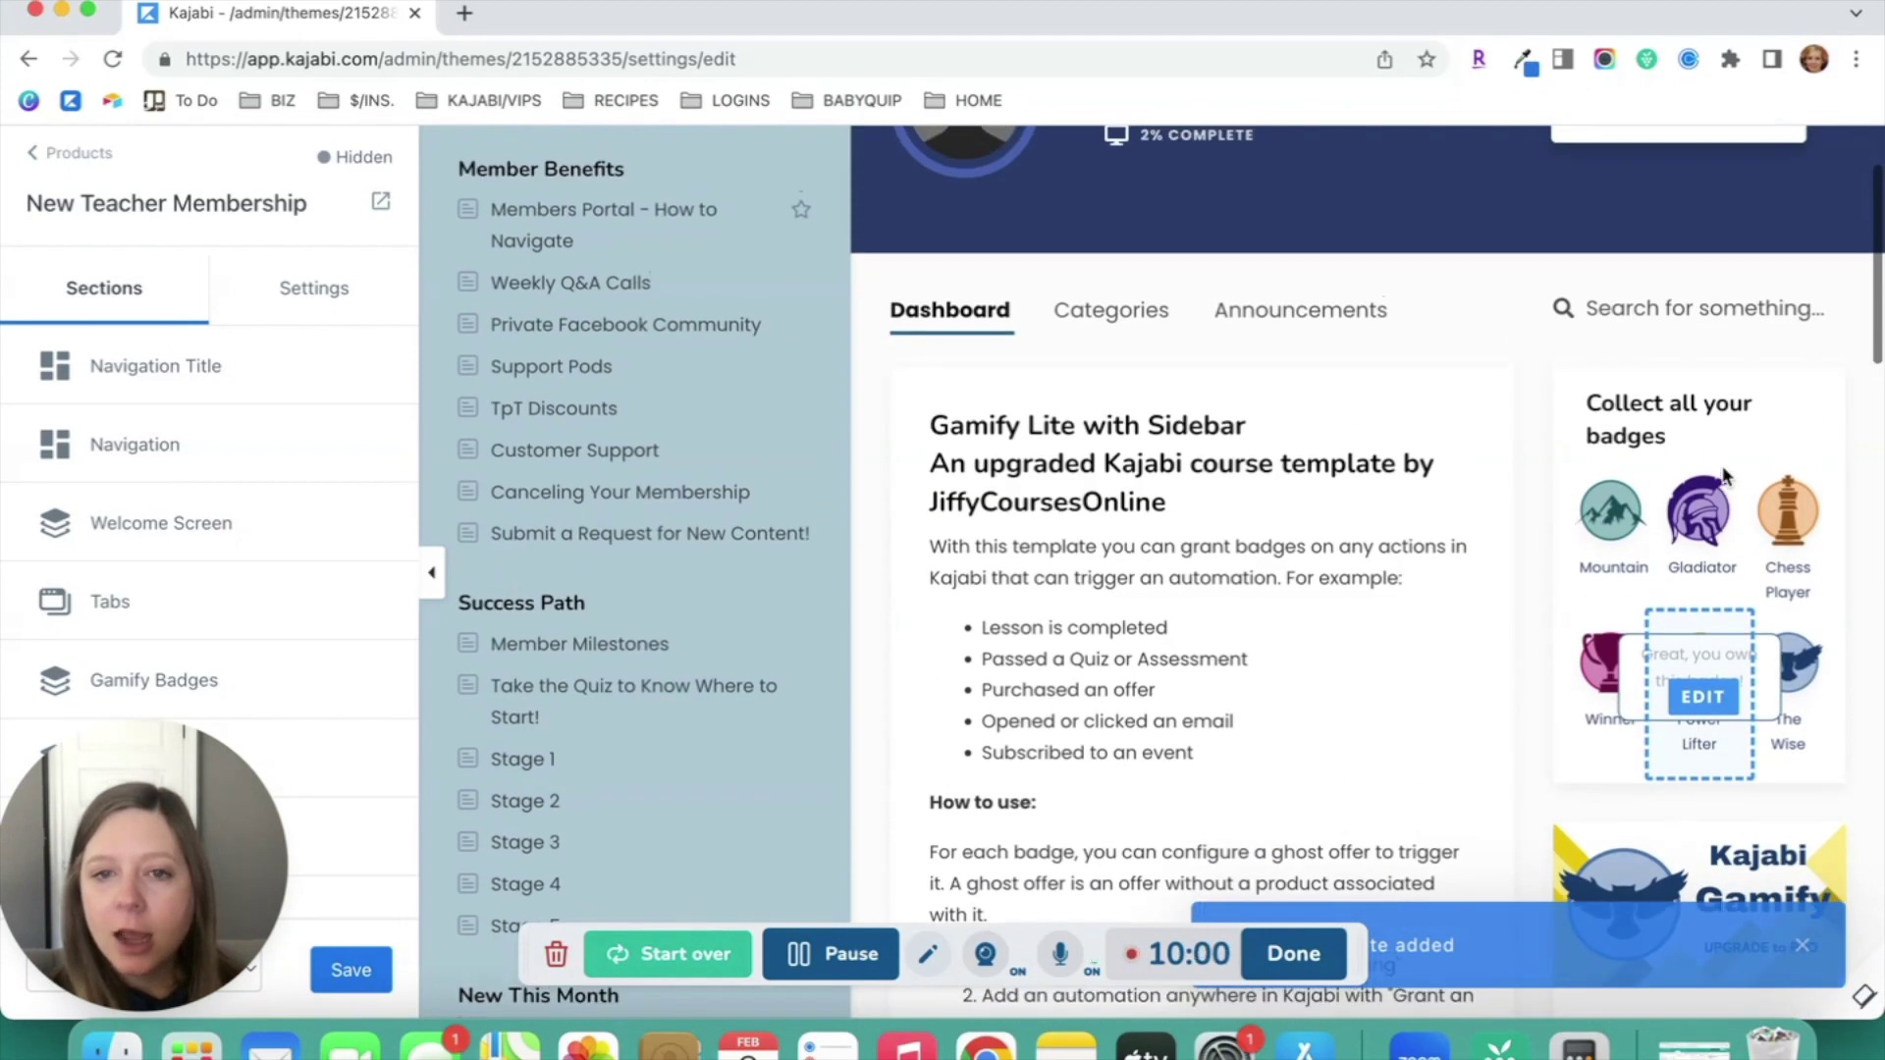
pyautogui.scroll(3, 1725, 476)
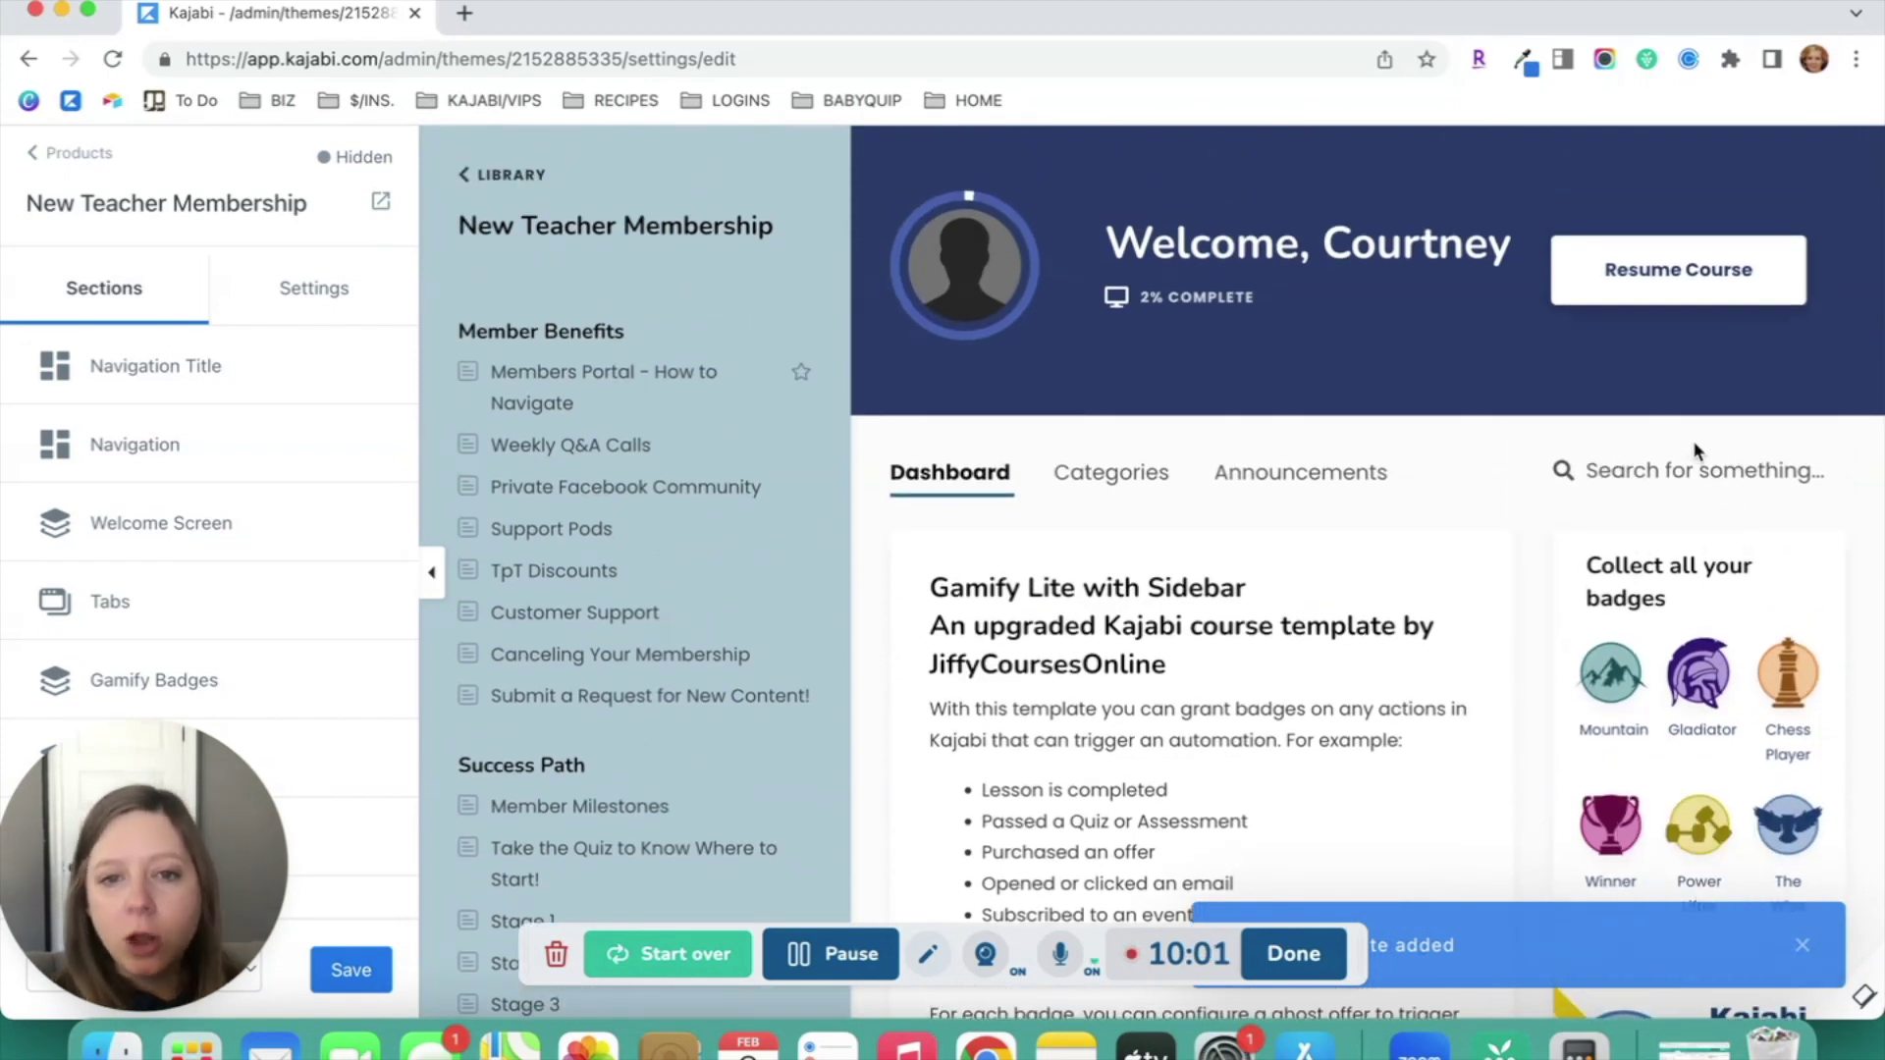
pyautogui.scroll(-1, 604, 339)
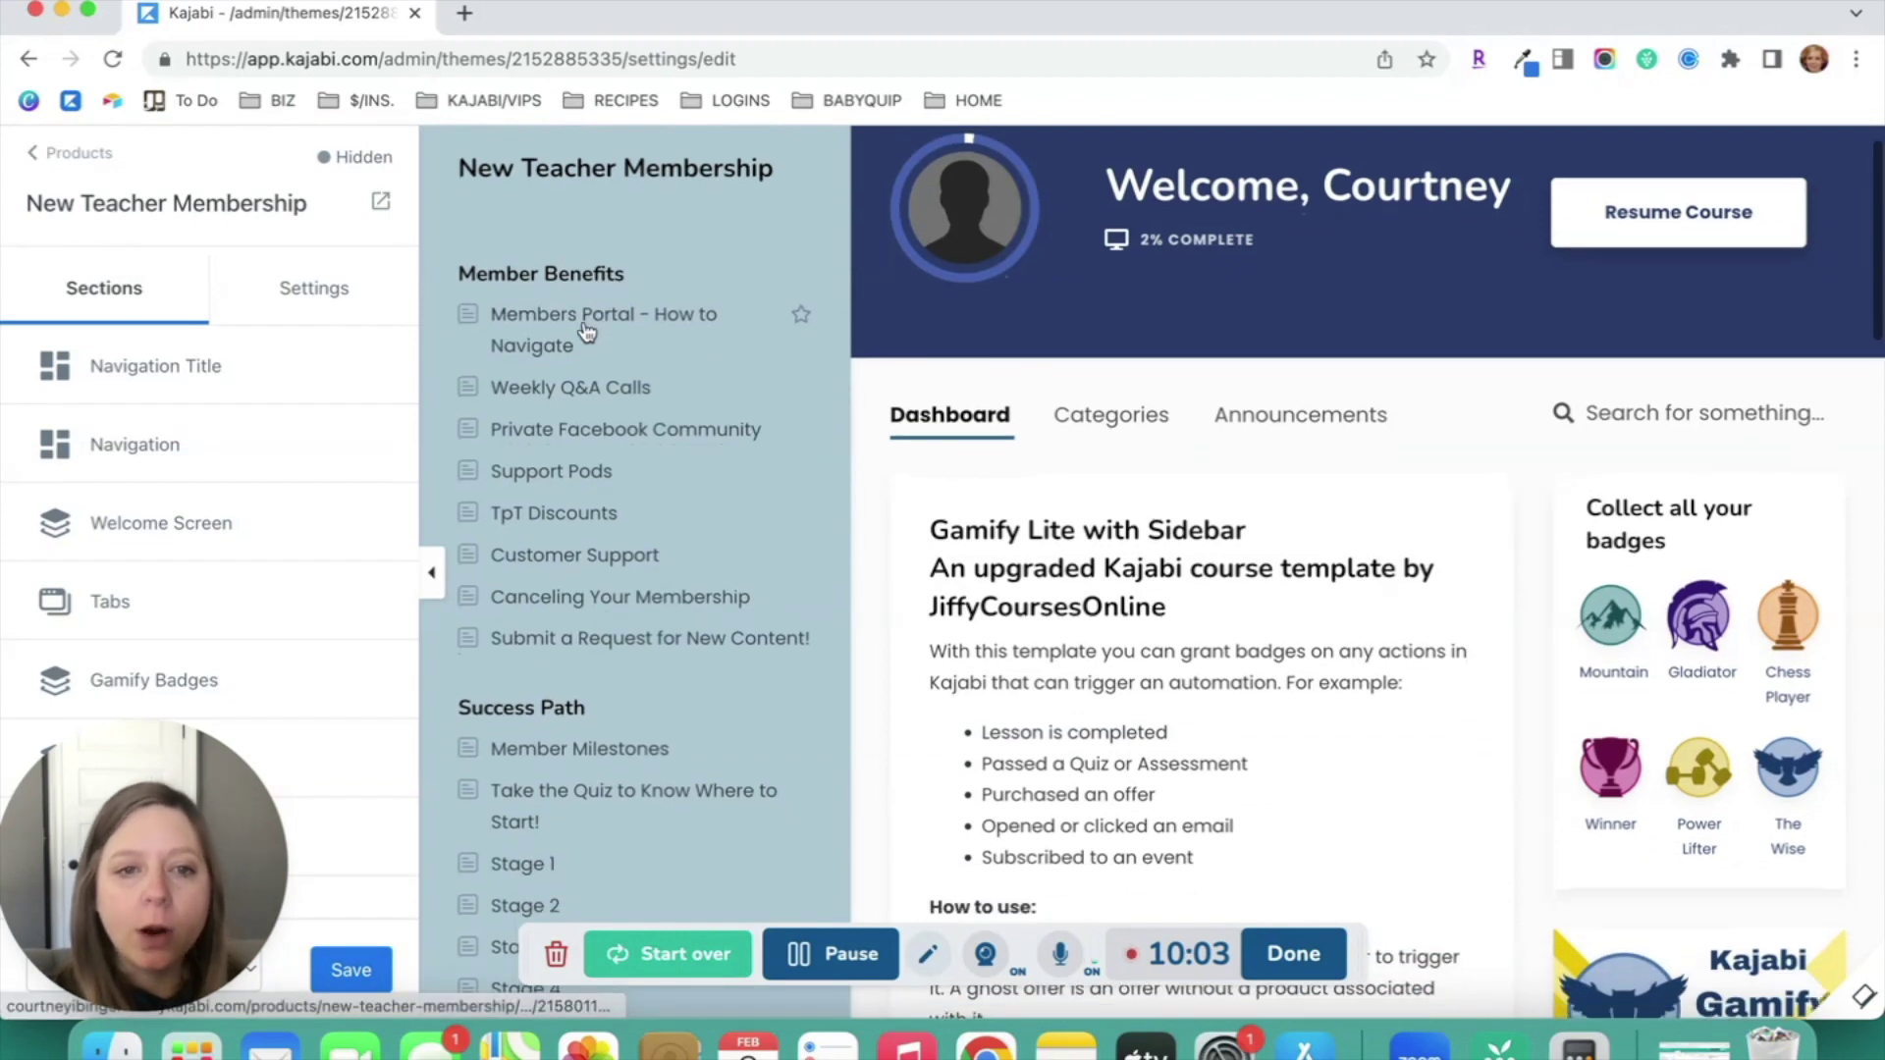
pyautogui.scroll(-2, 592, 554)
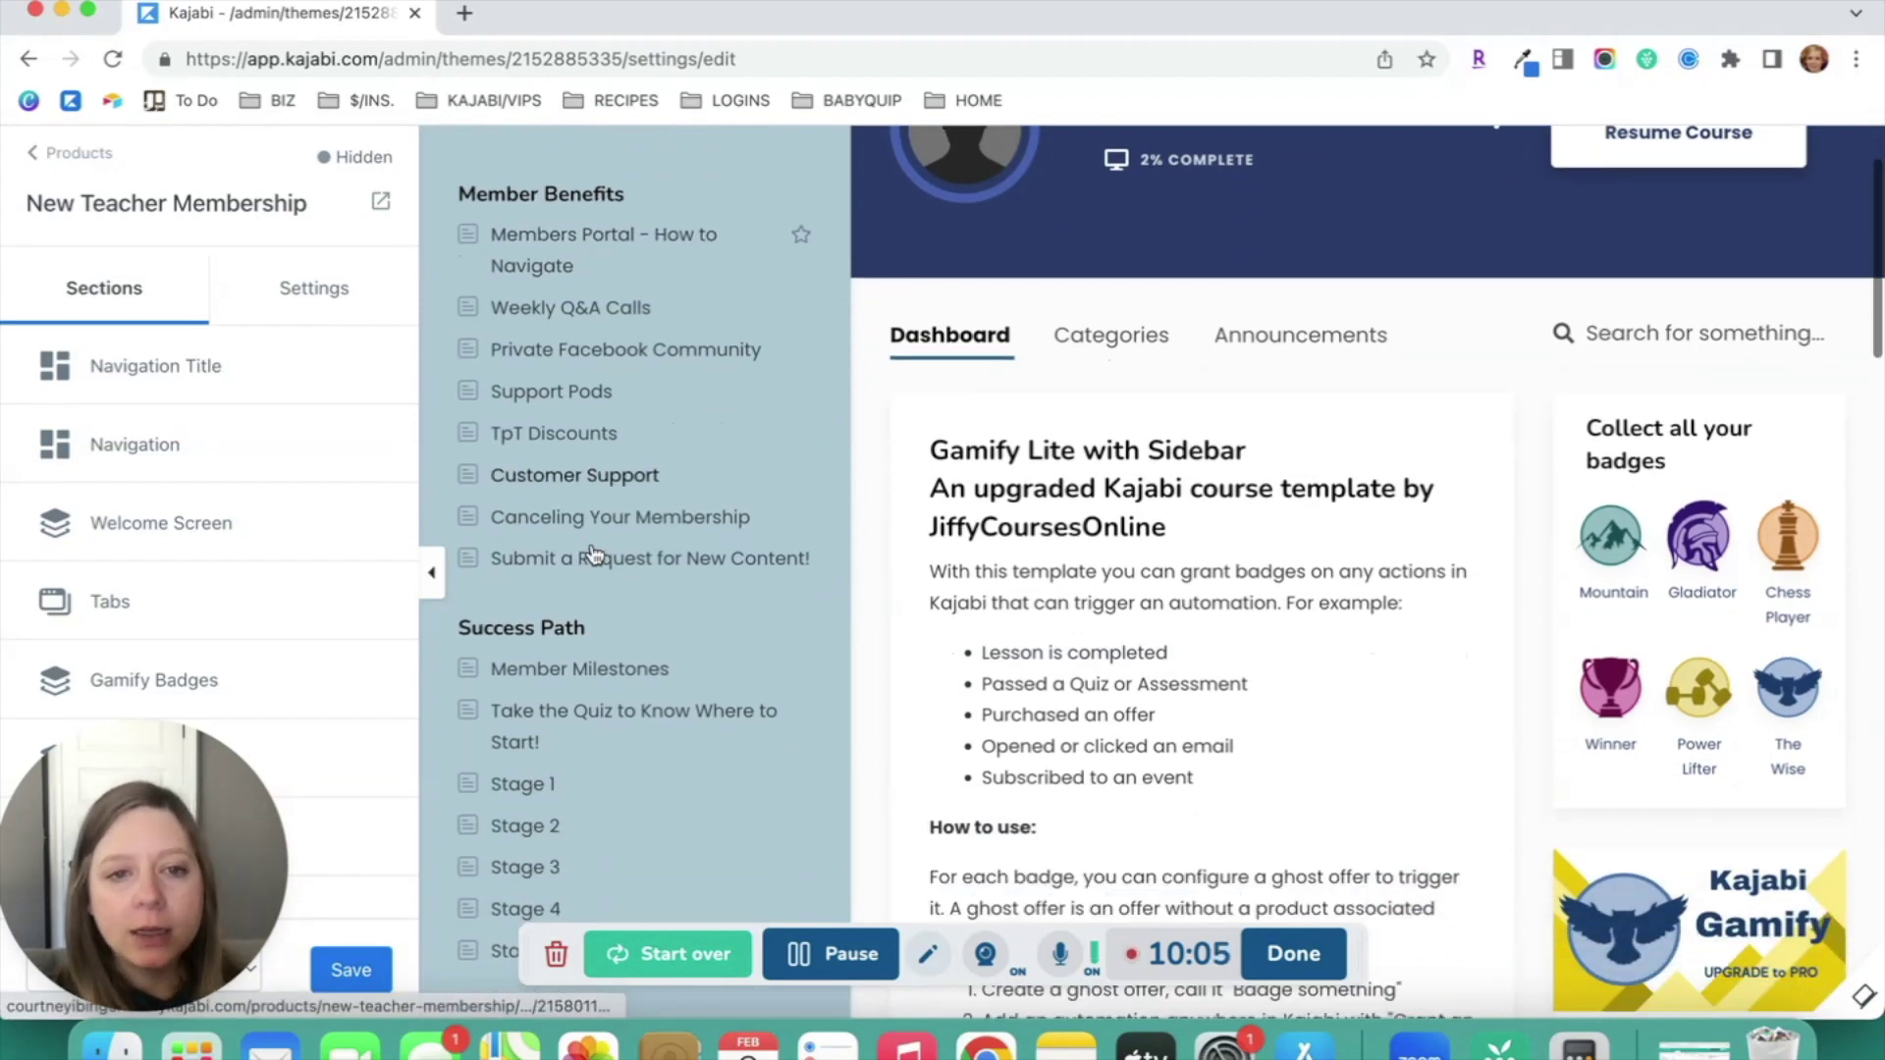
pyautogui.scroll(-8, 592, 554)
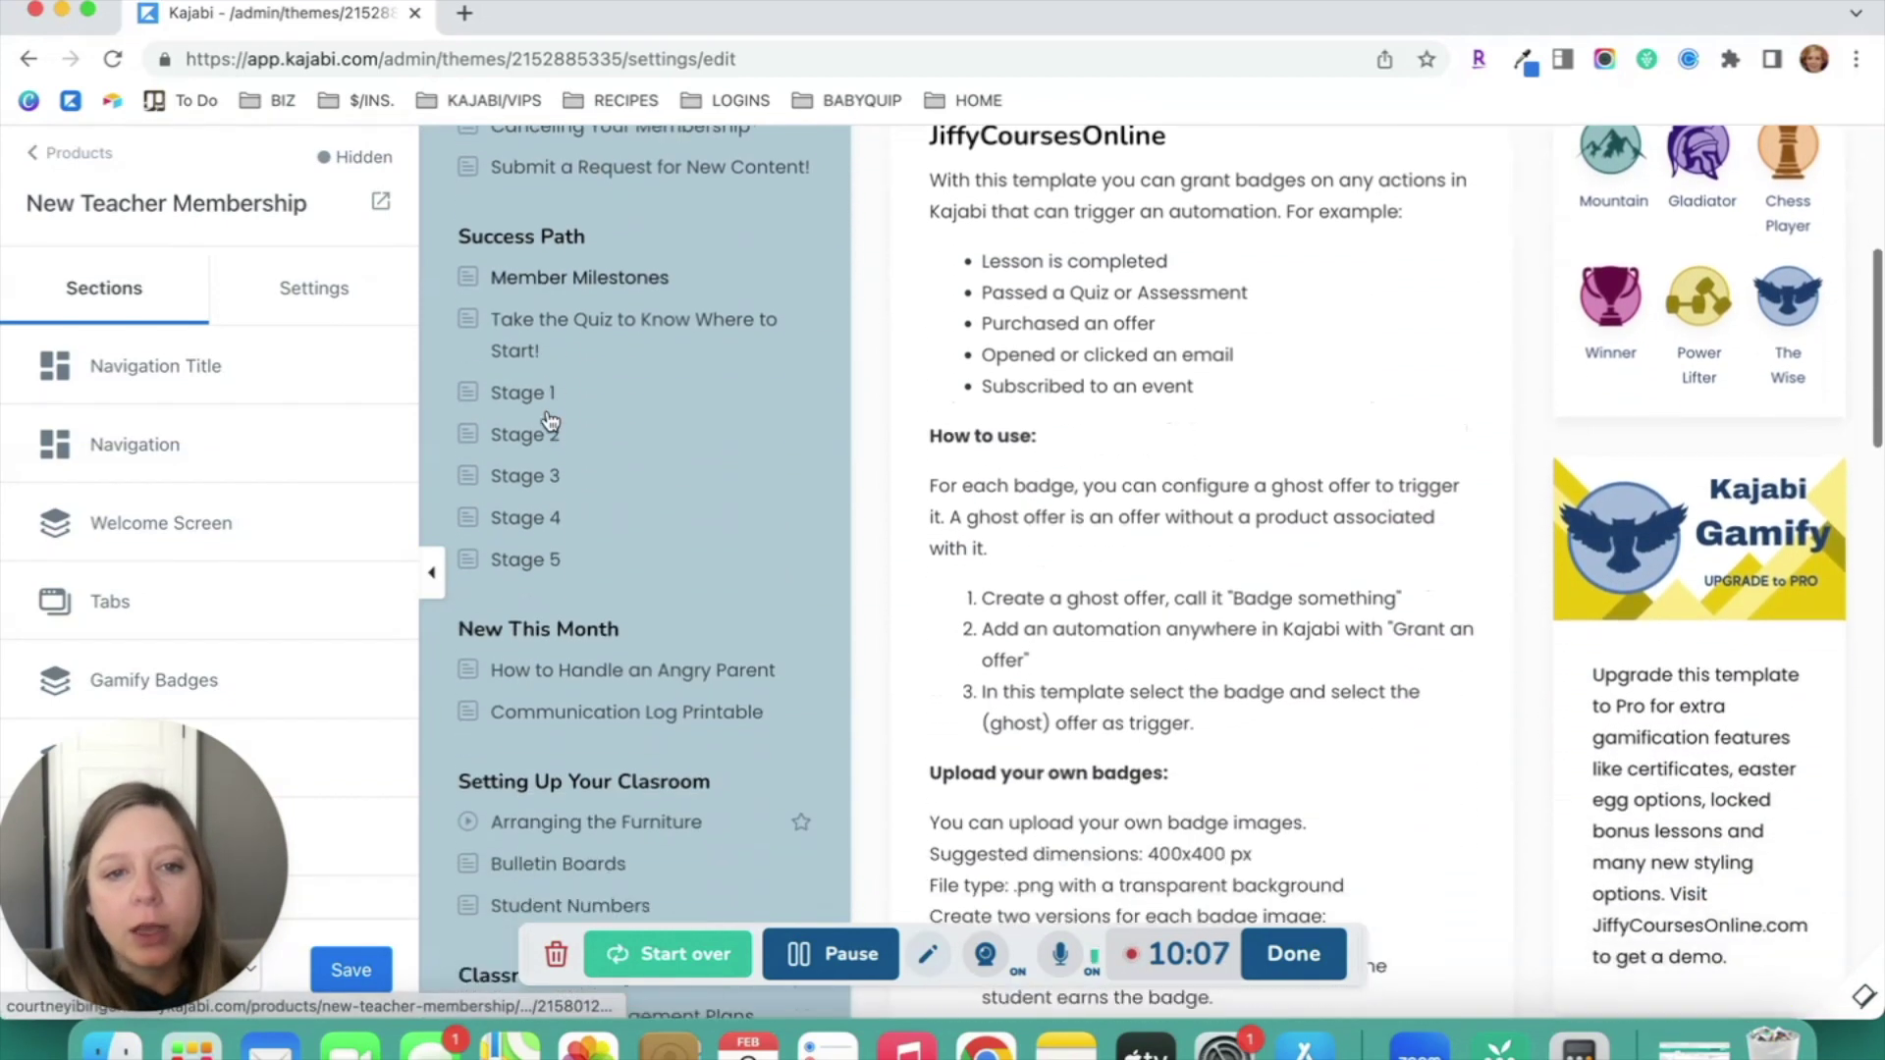
pyautogui.scroll(-20, 550, 420)
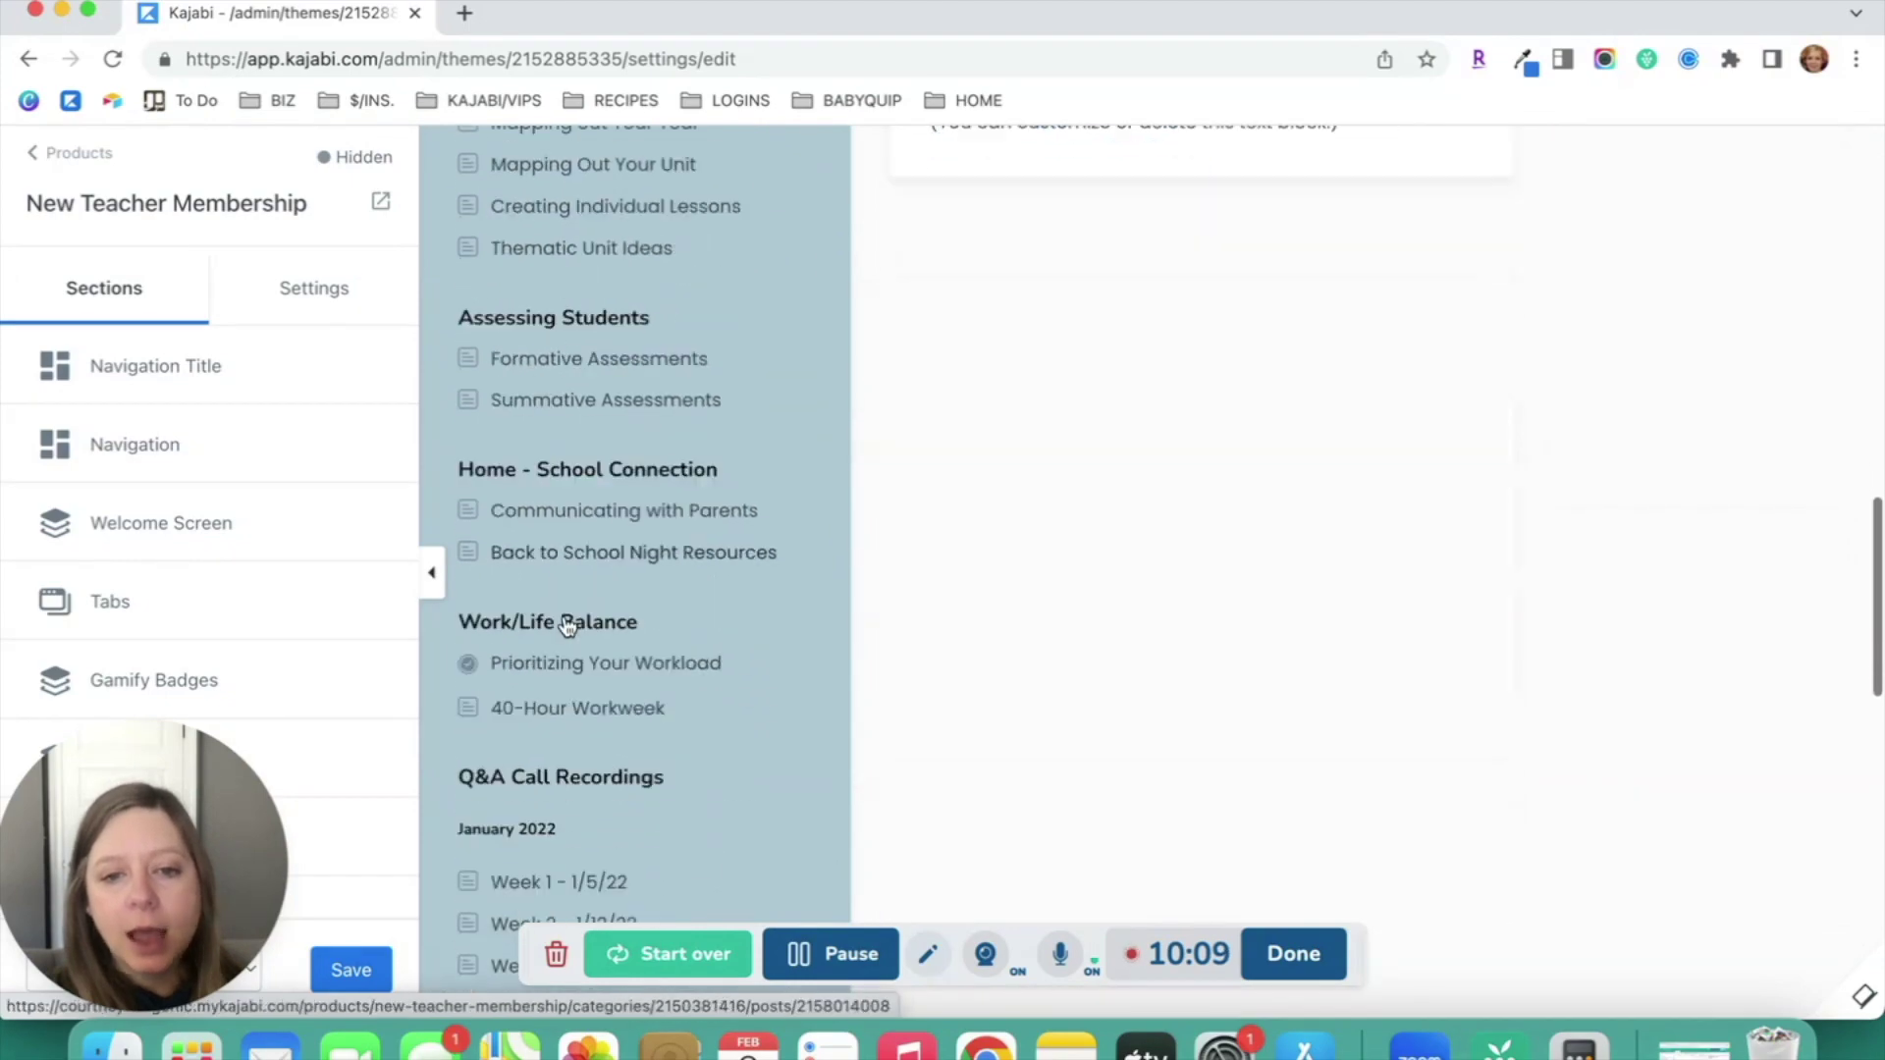
pyautogui.scroll(20, 568, 625)
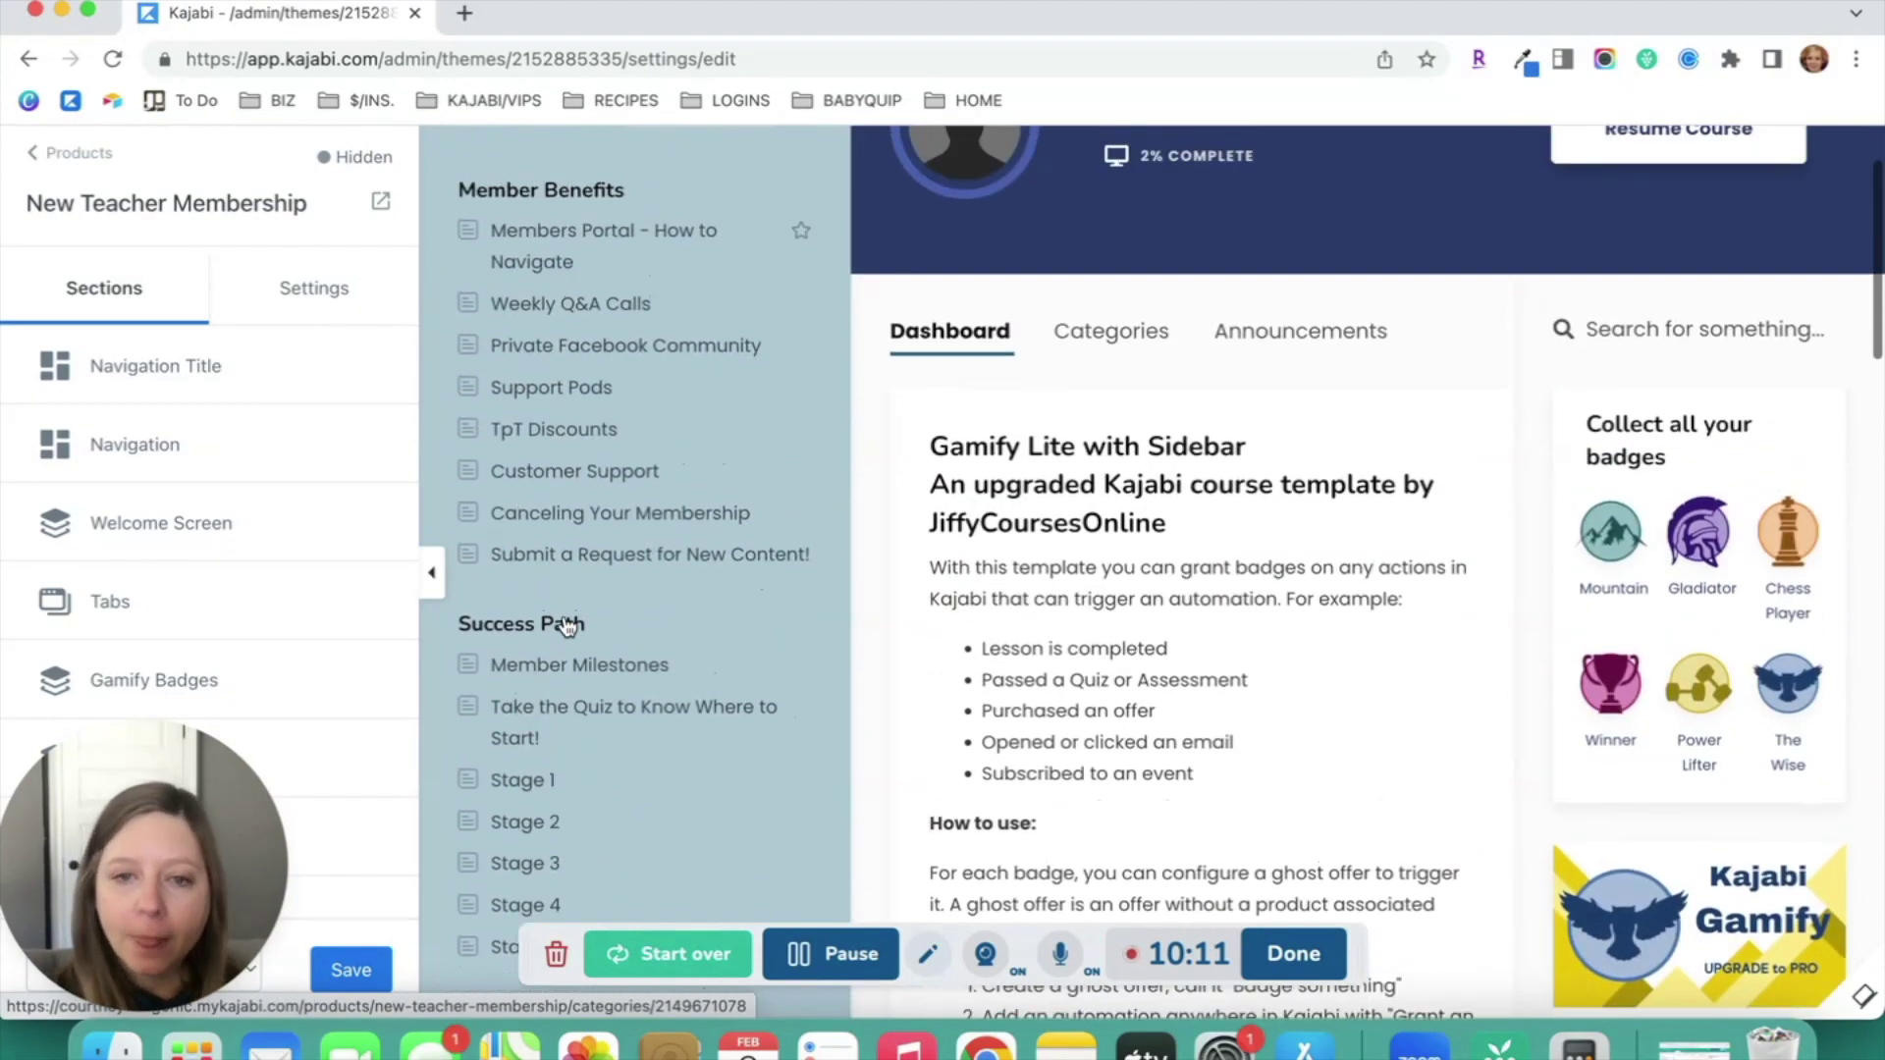
pyautogui.scroll(3, 567, 626)
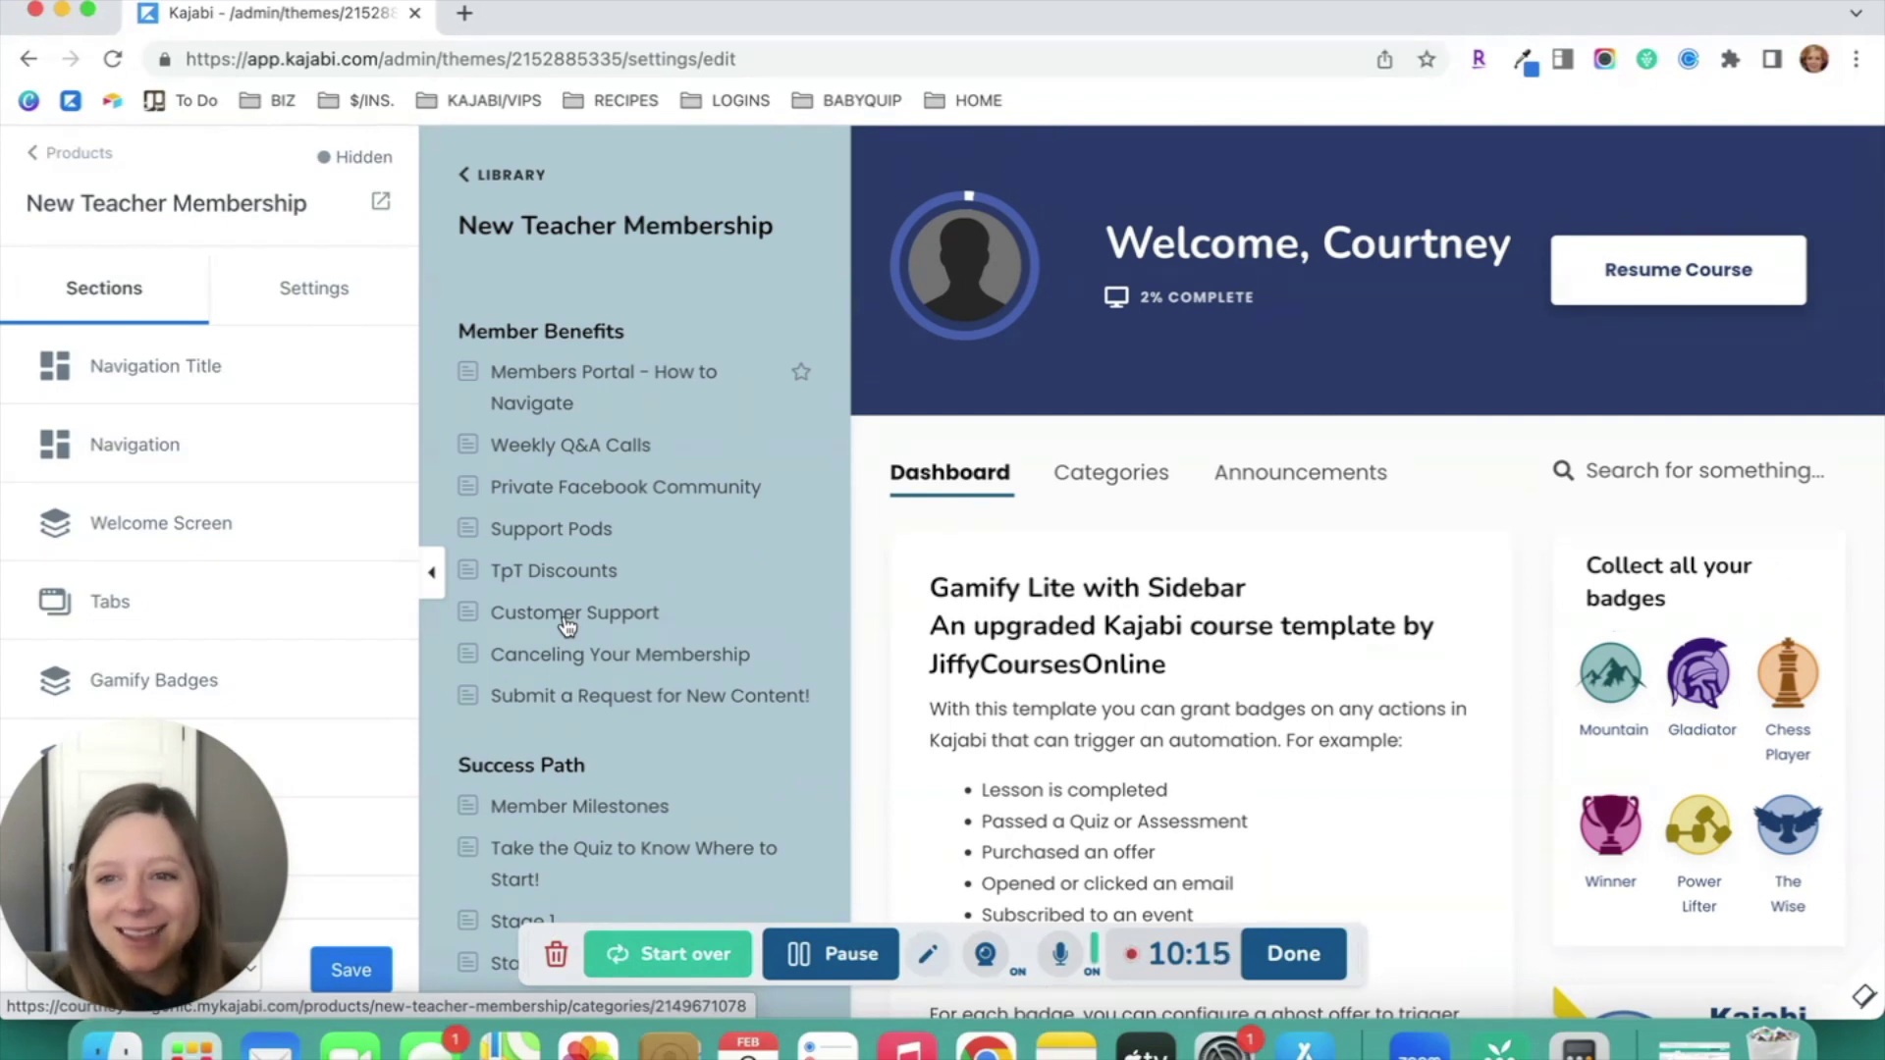
pyautogui.scroll(-1, 187, 589)
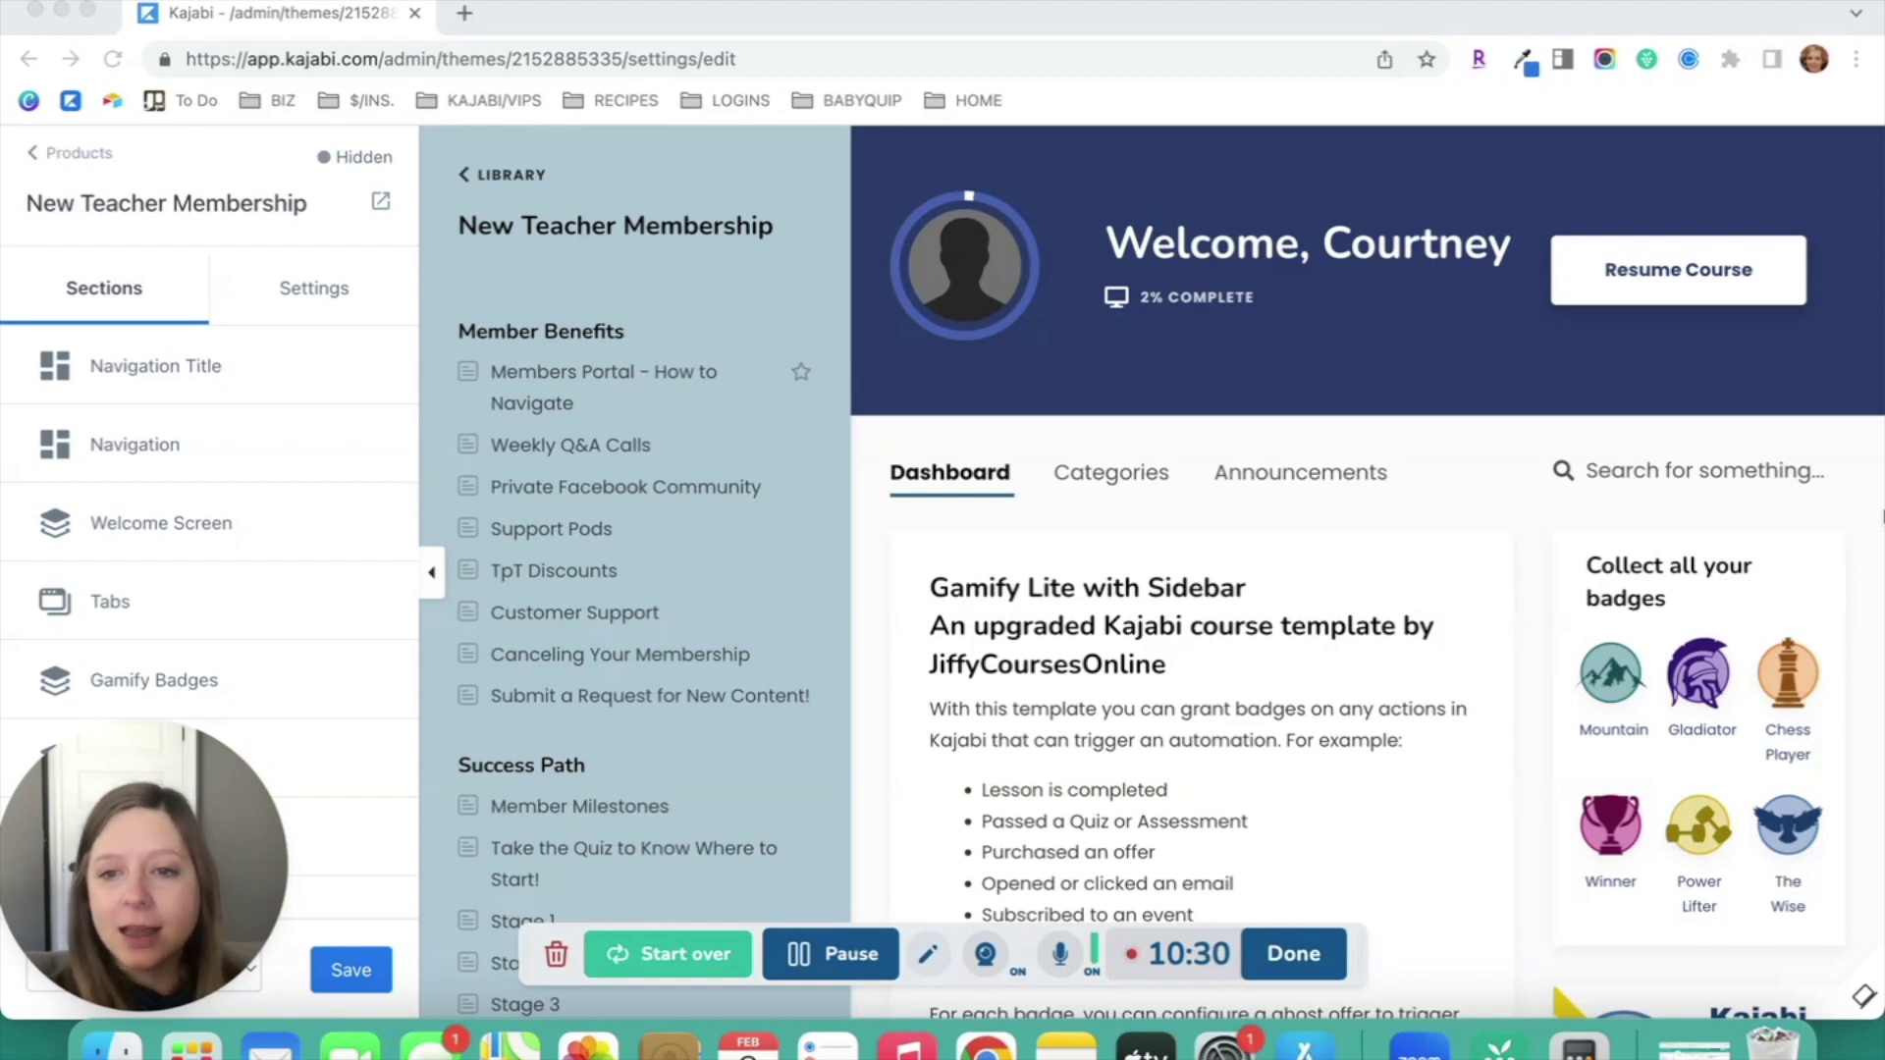
pyautogui.scroll(-5, 1784, 538)
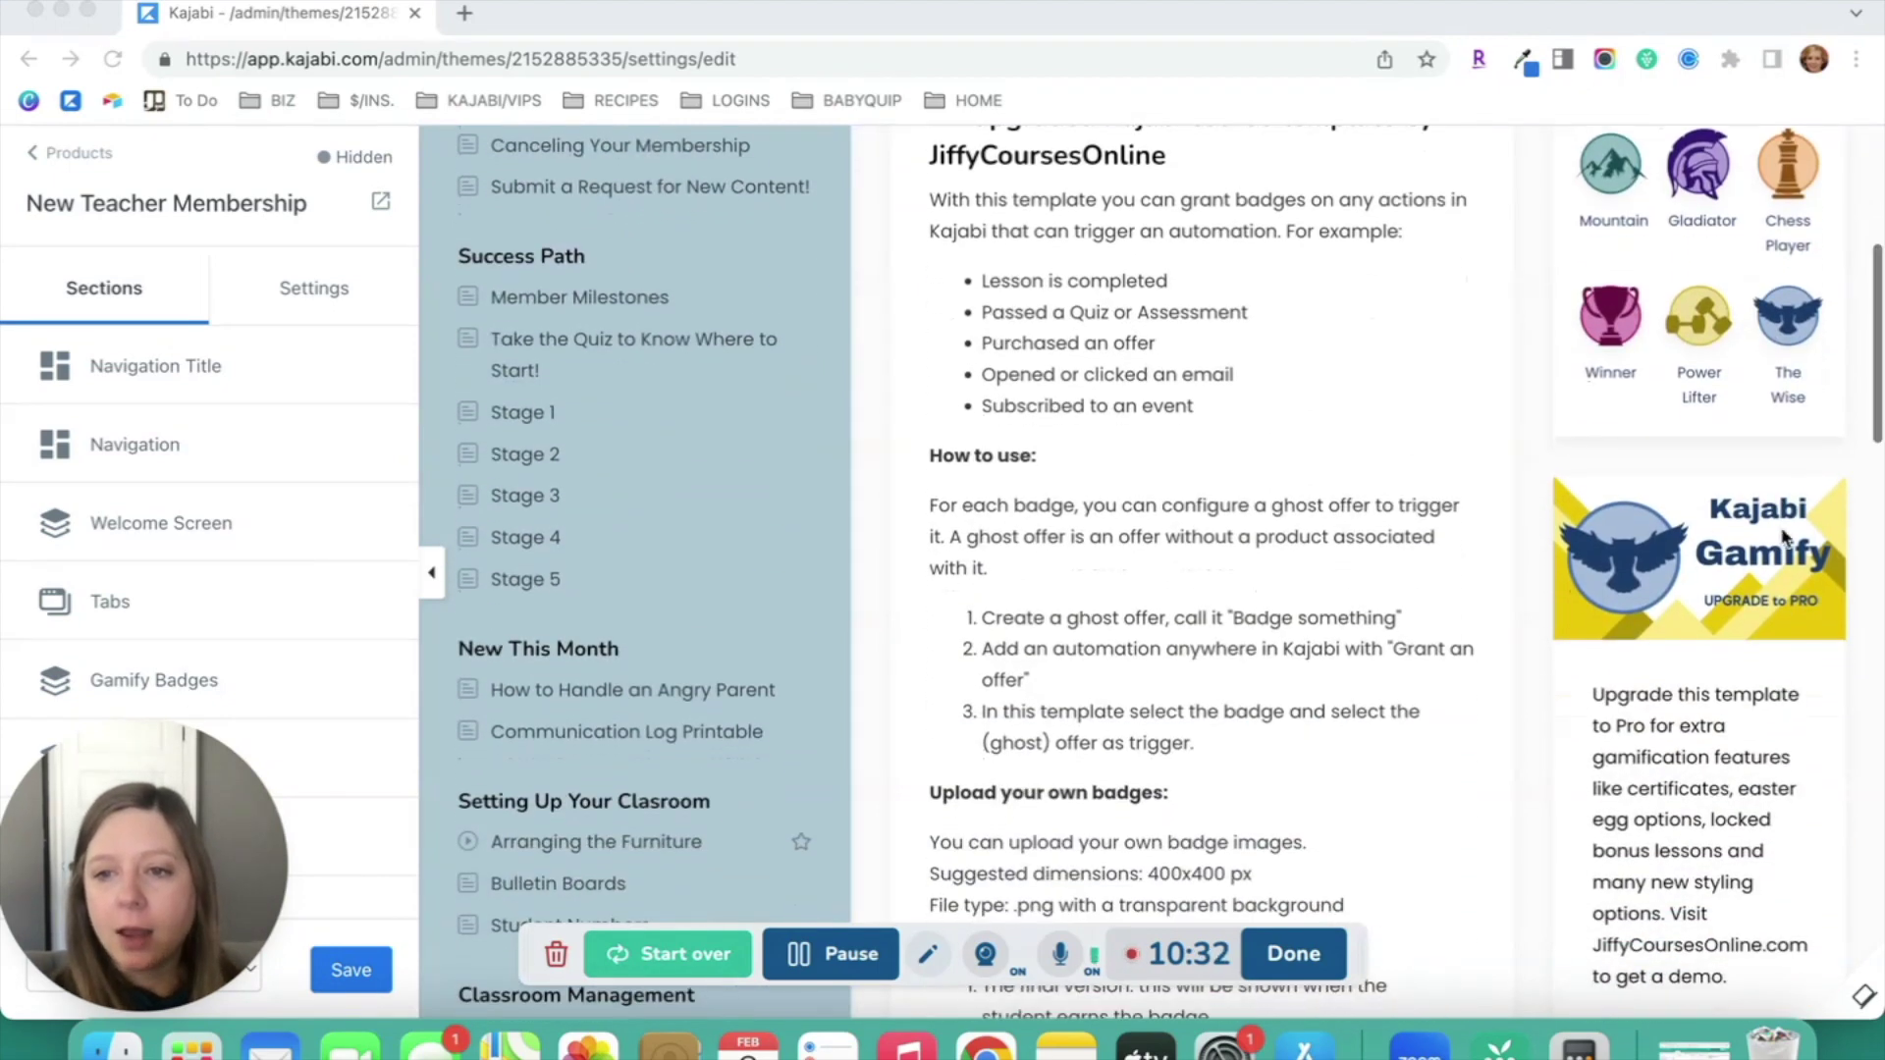
pyautogui.scroll(-2, 1789, 637)
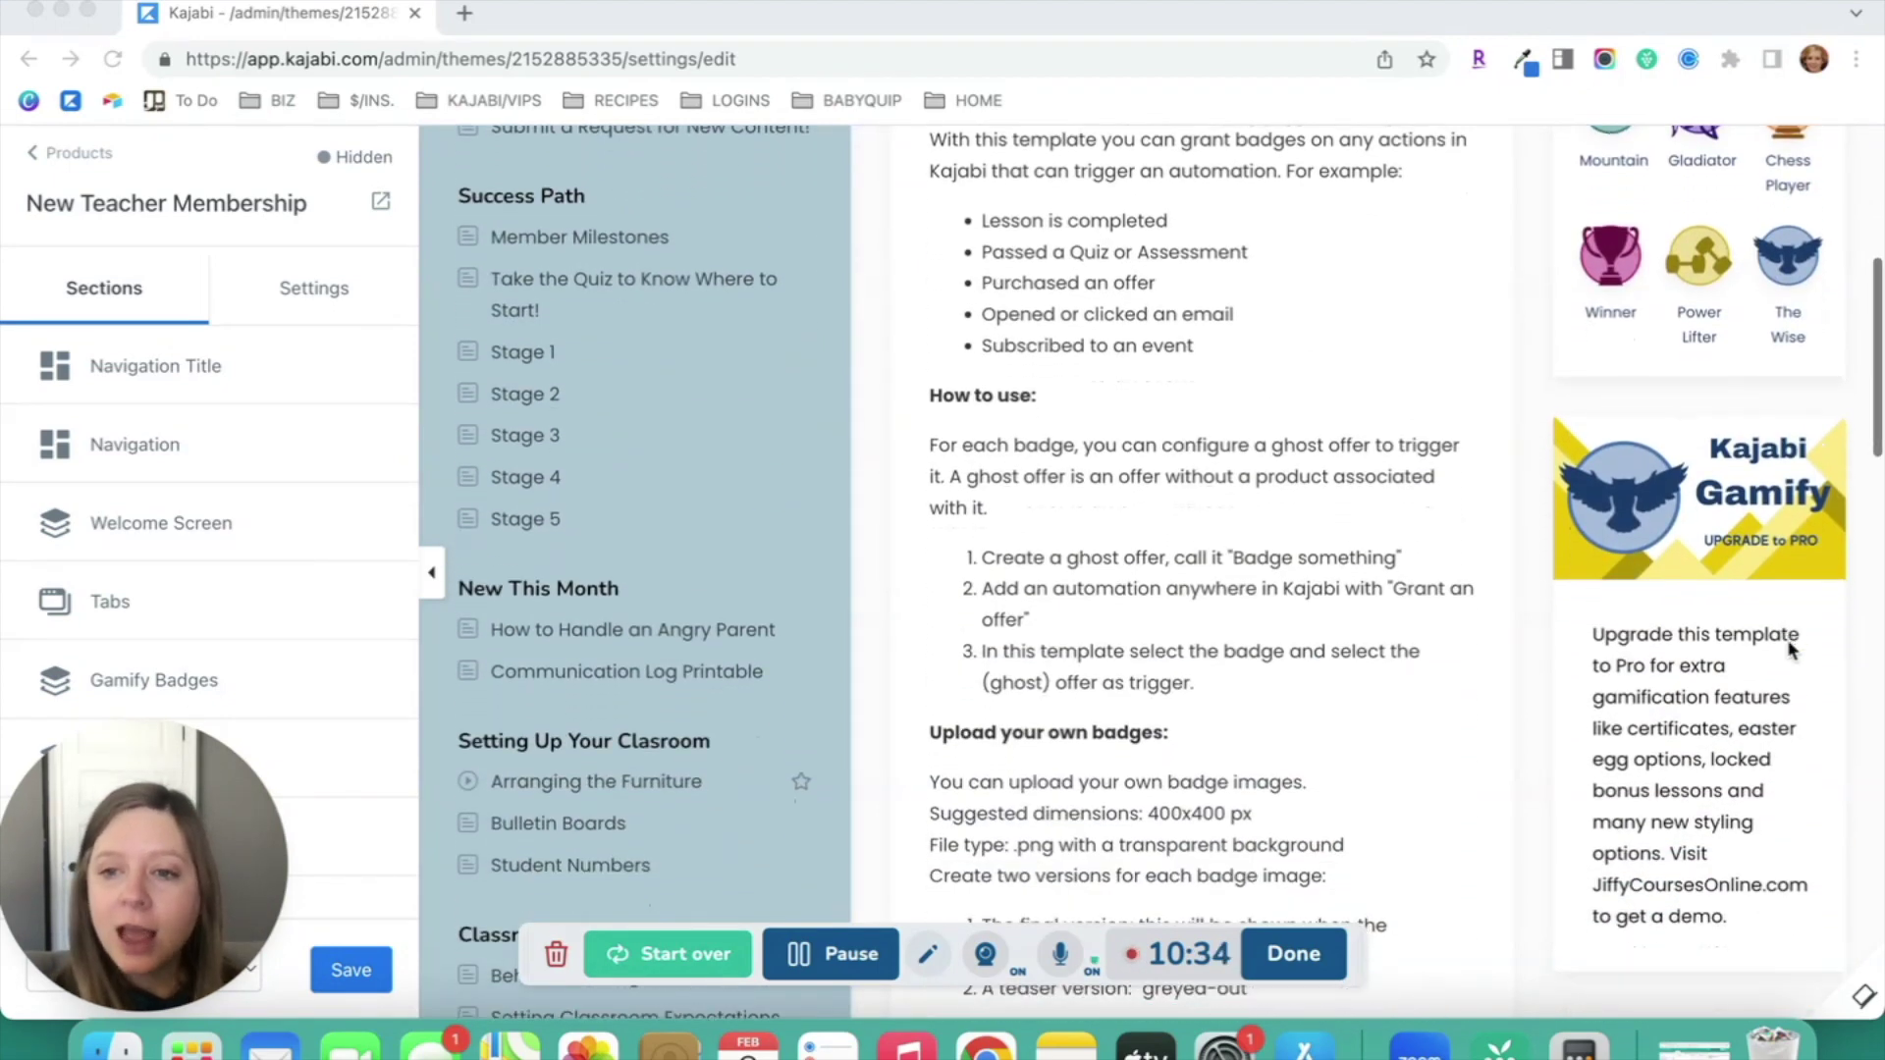
pyautogui.scroll(-1, 1777, 663)
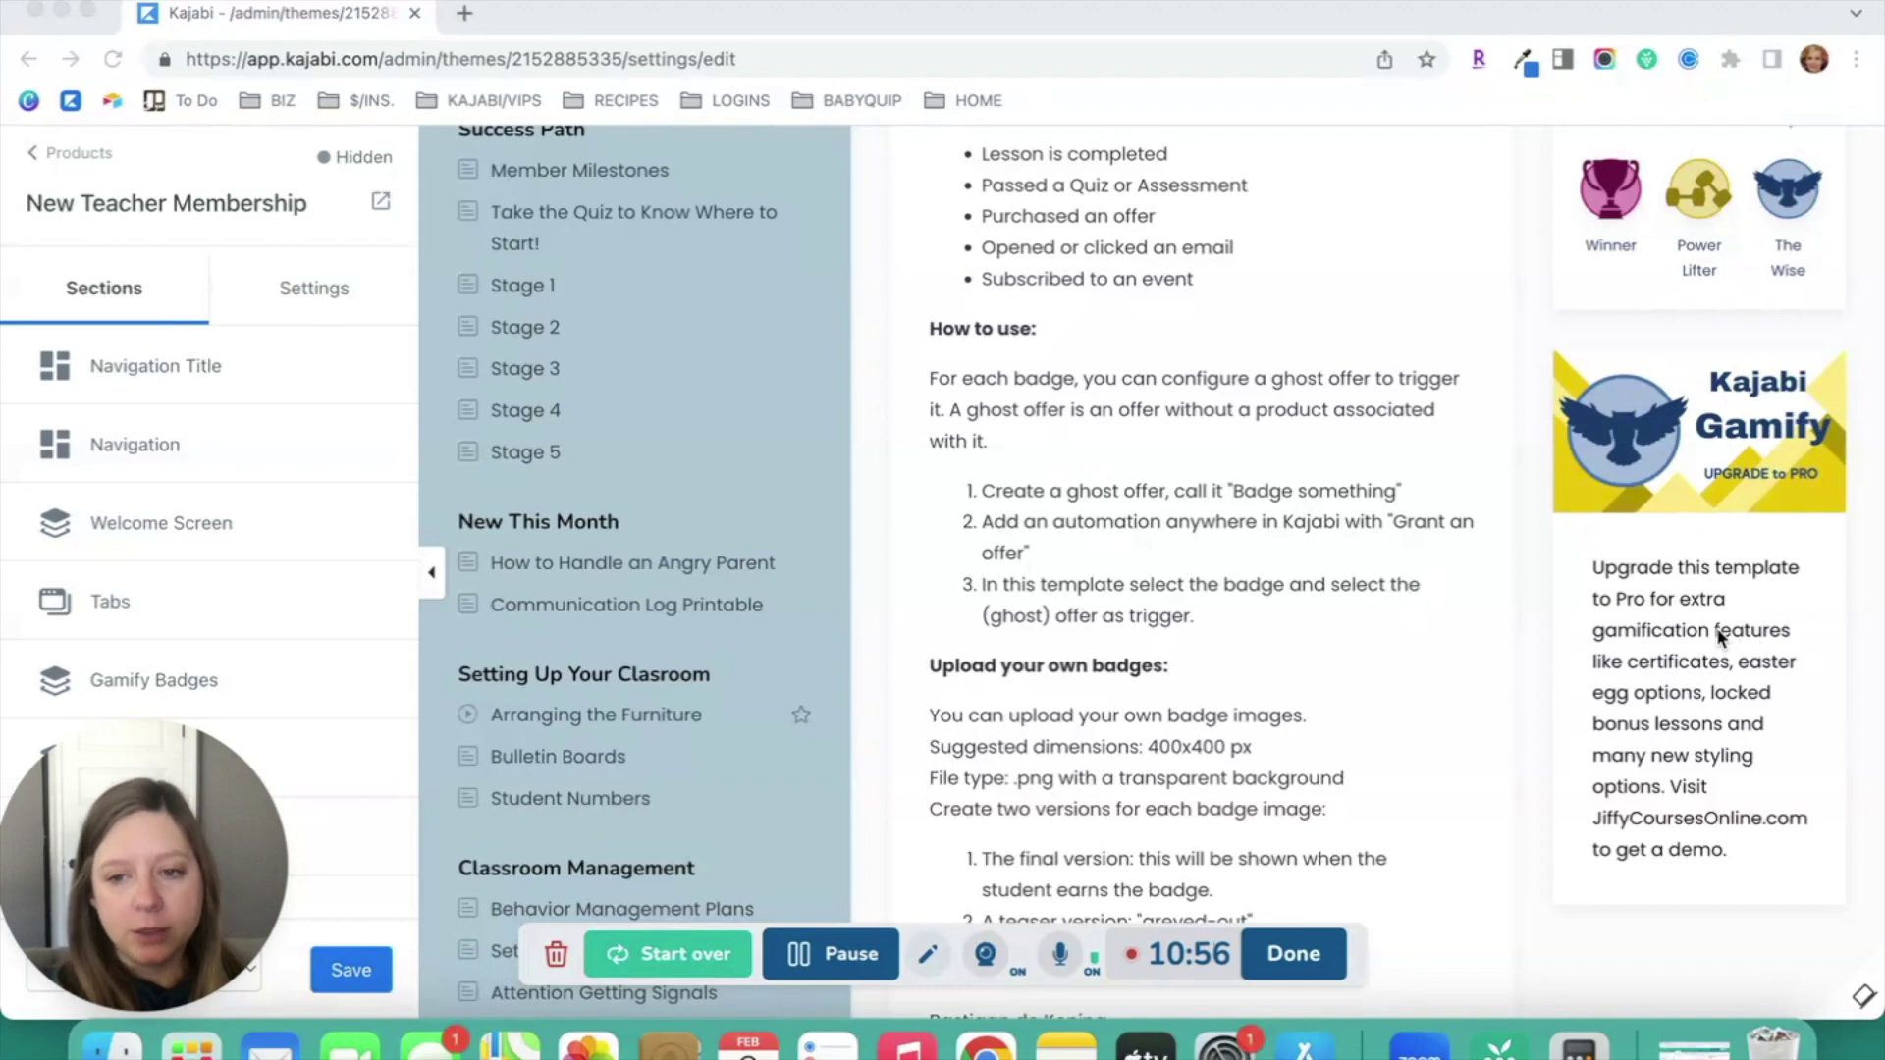
pyautogui.scroll(1, 1719, 636)
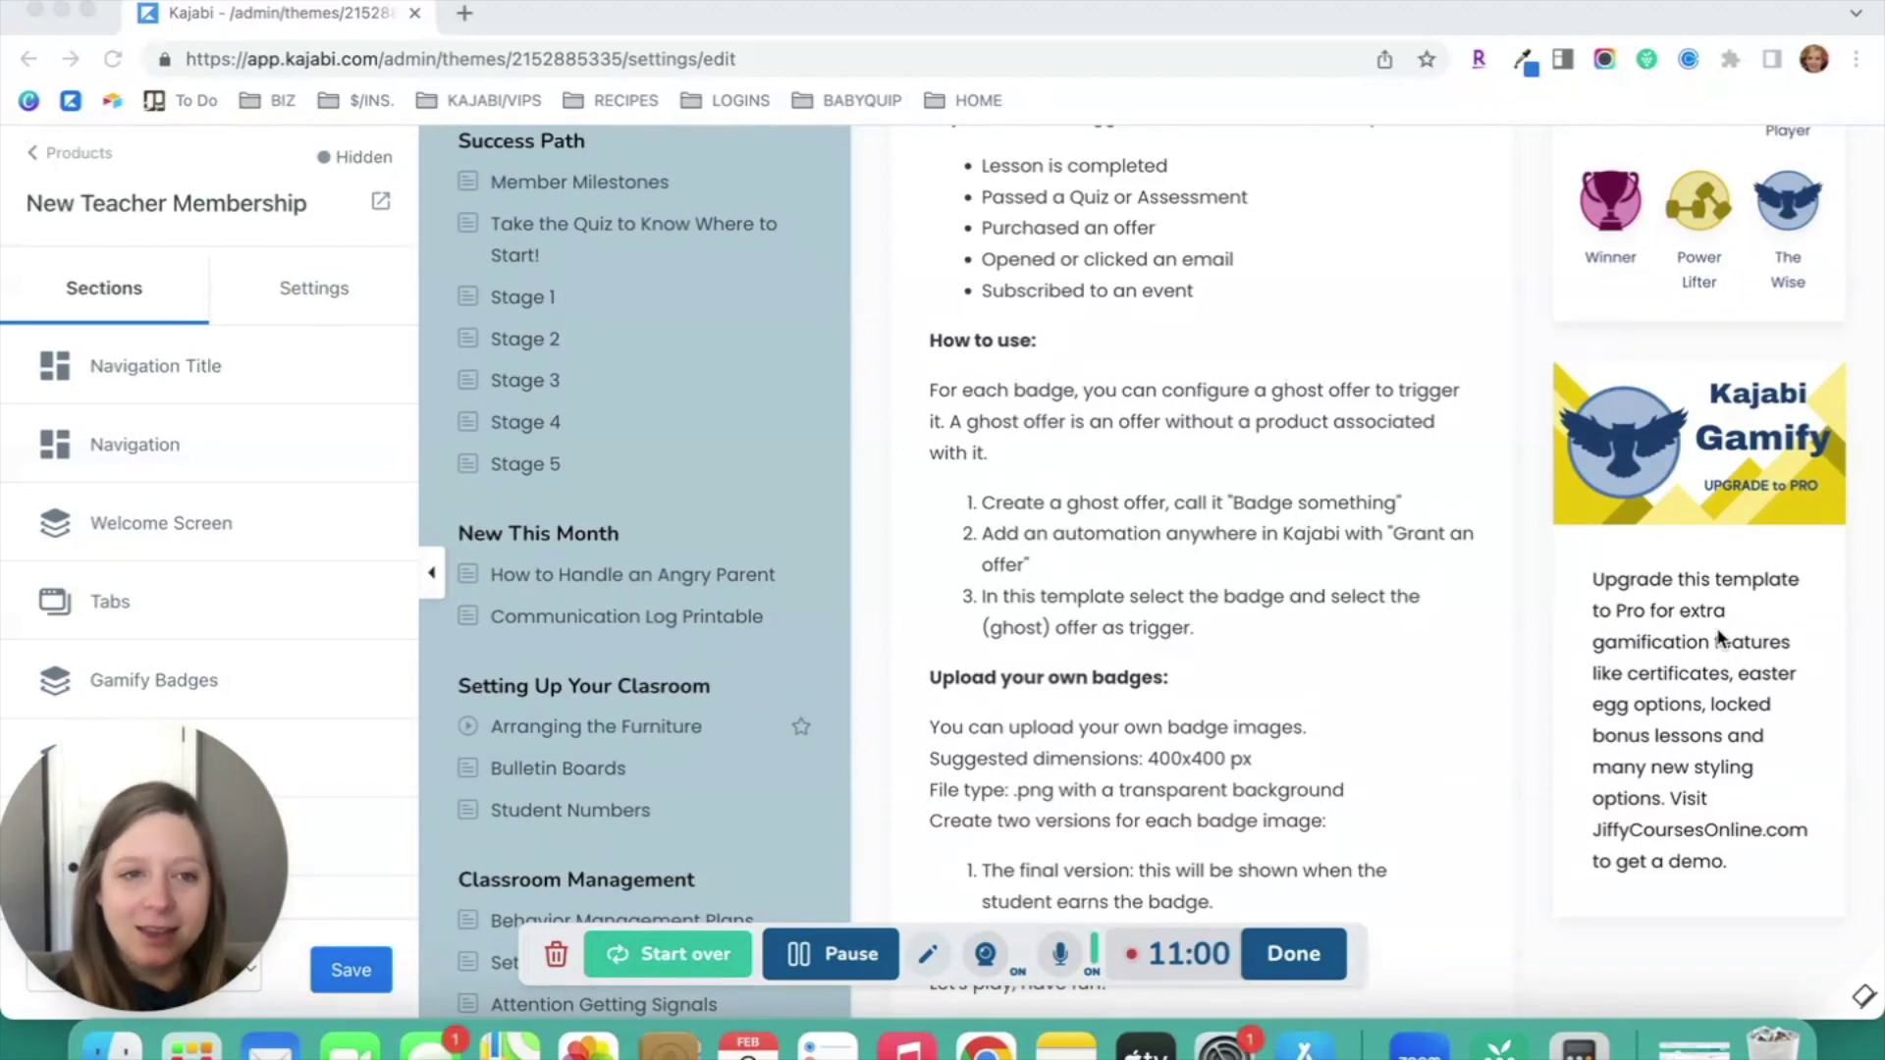
# Leave the editor and install the Sunset template for New Teacher Membership
pyautogui.click(147, 154)
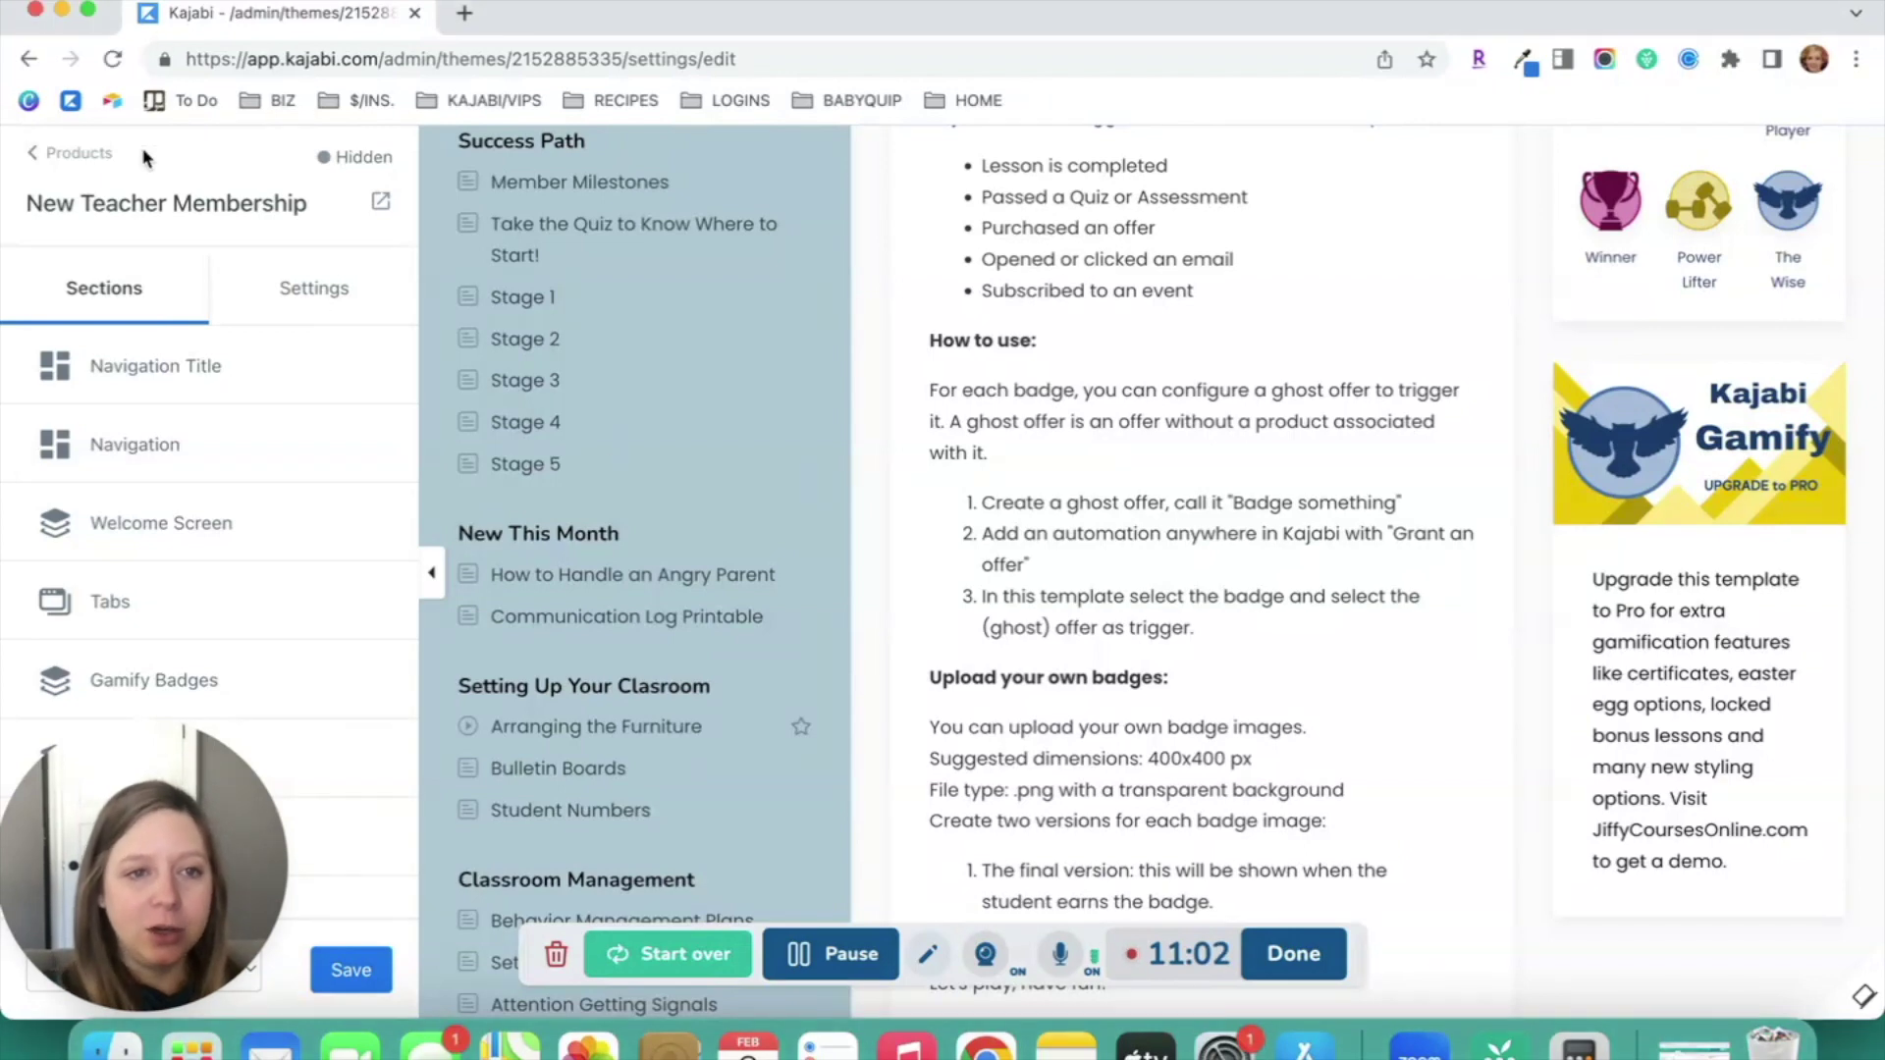
pyautogui.click(91, 165)
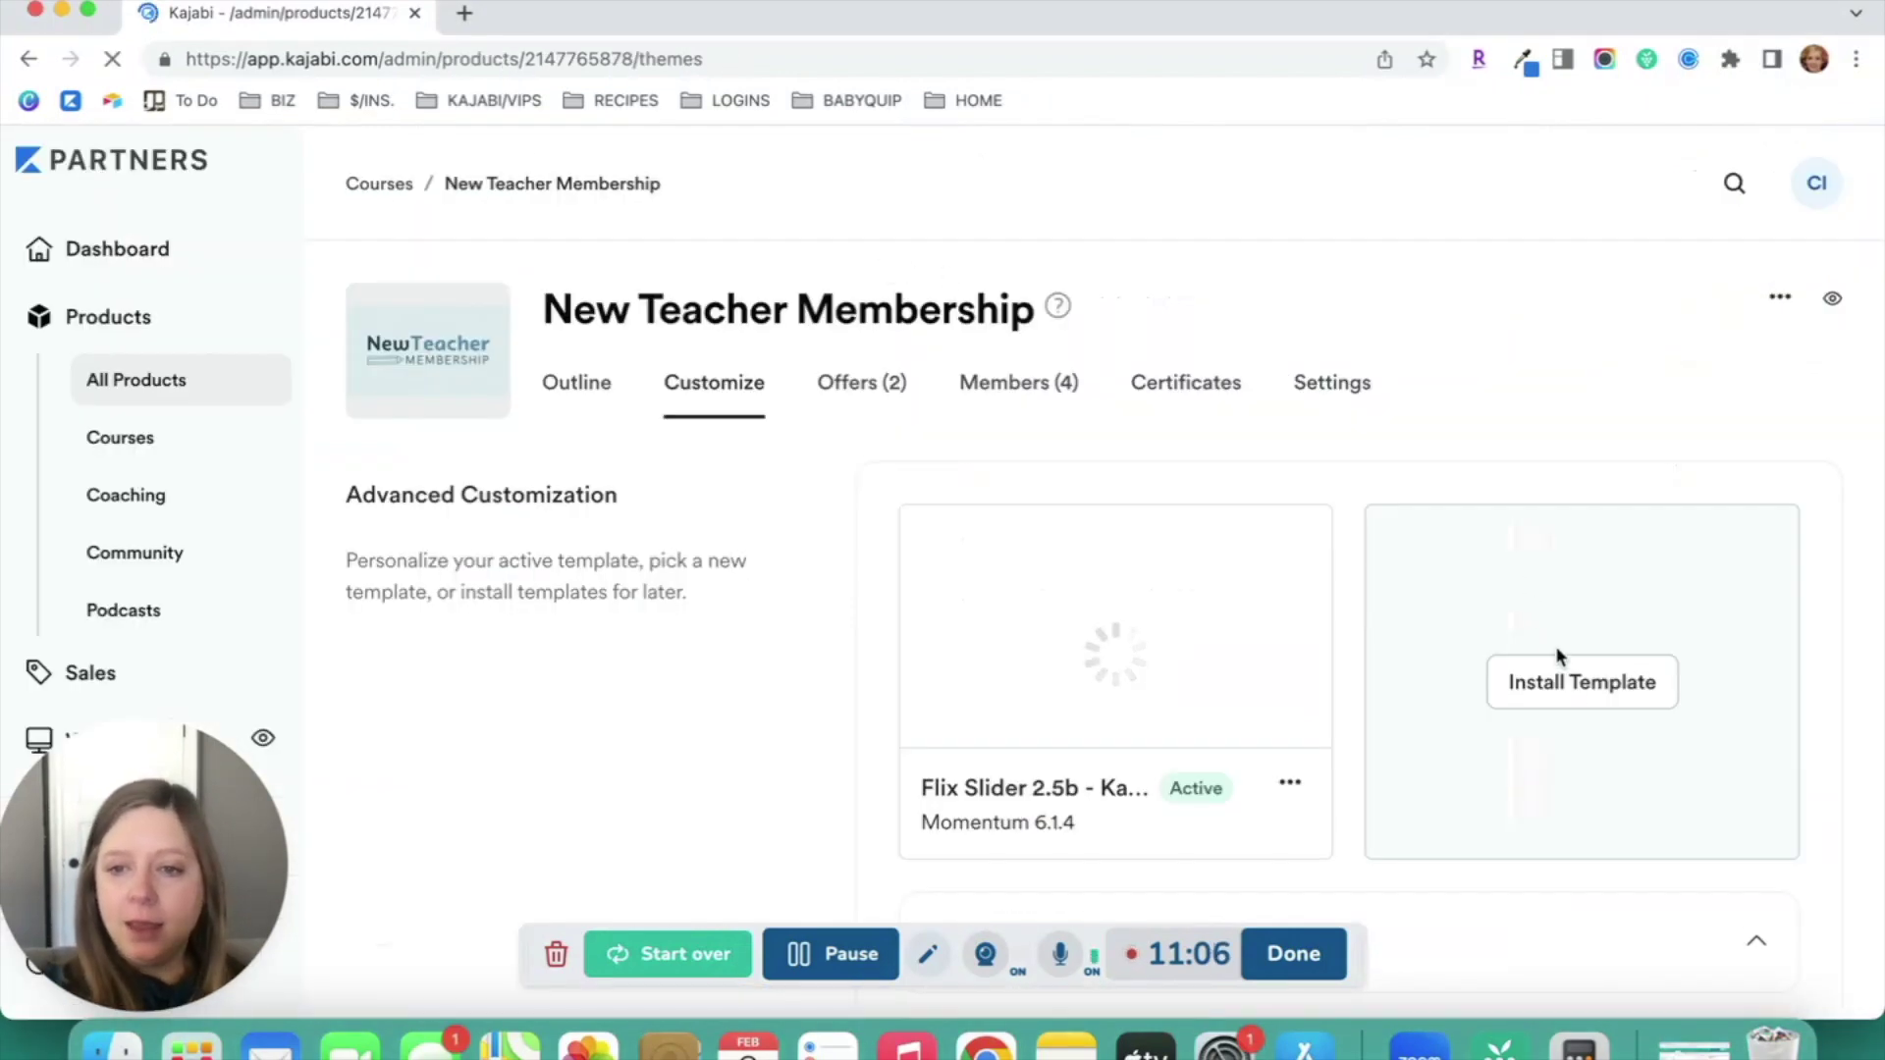
pyautogui.click(1575, 692)
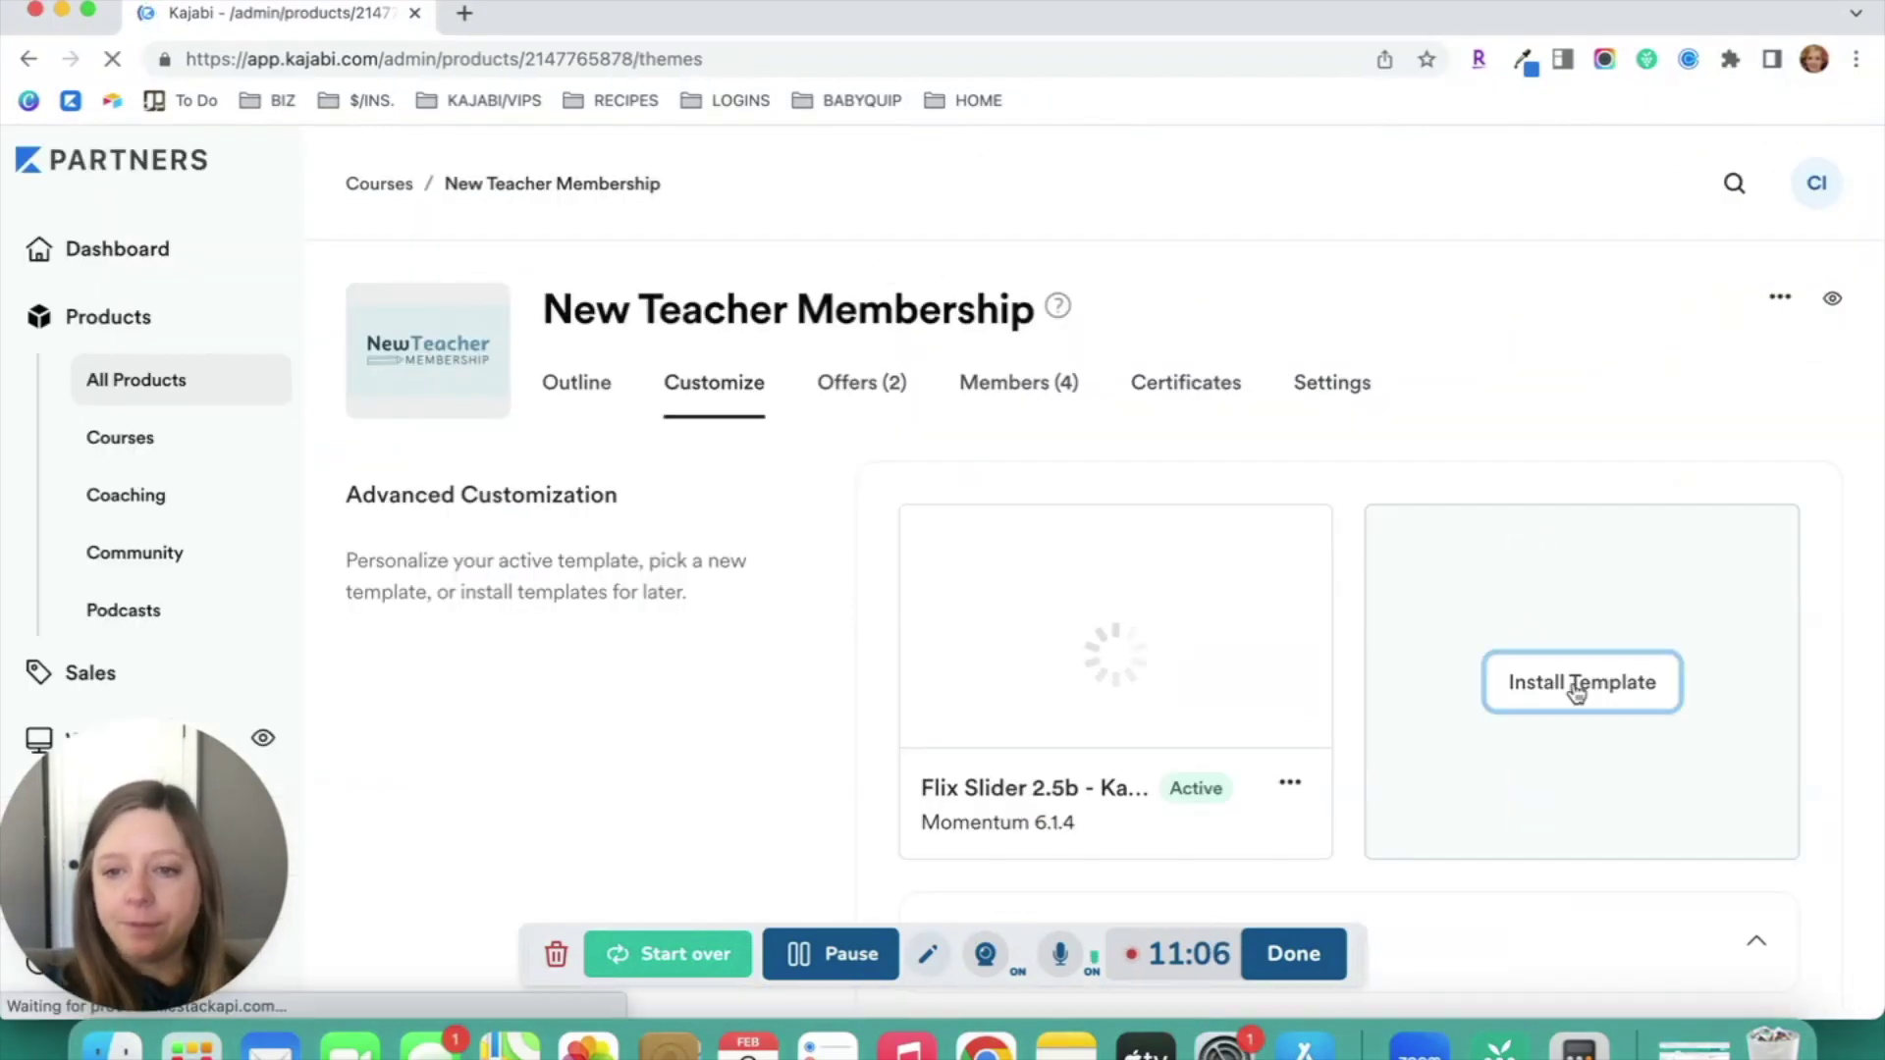
pyautogui.scroll(-5, 1043, 535)
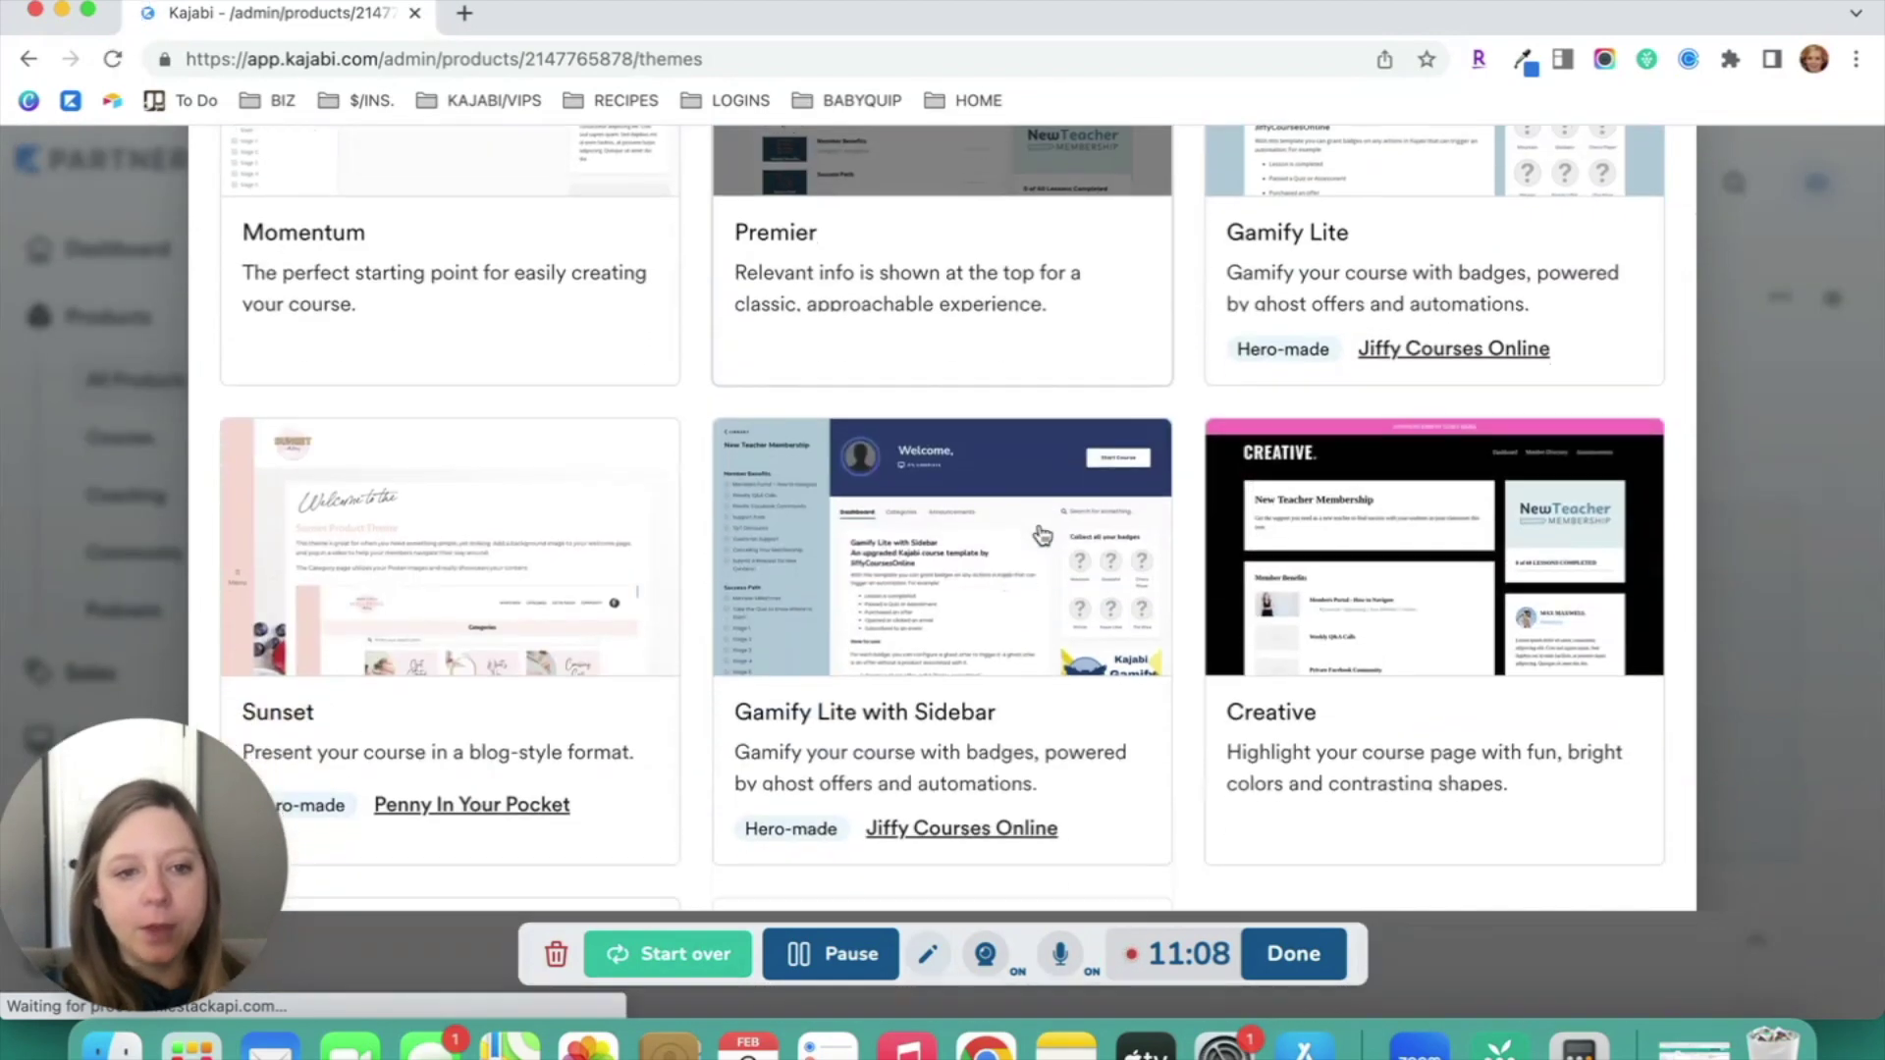
pyautogui.scroll(-1, 1043, 536)
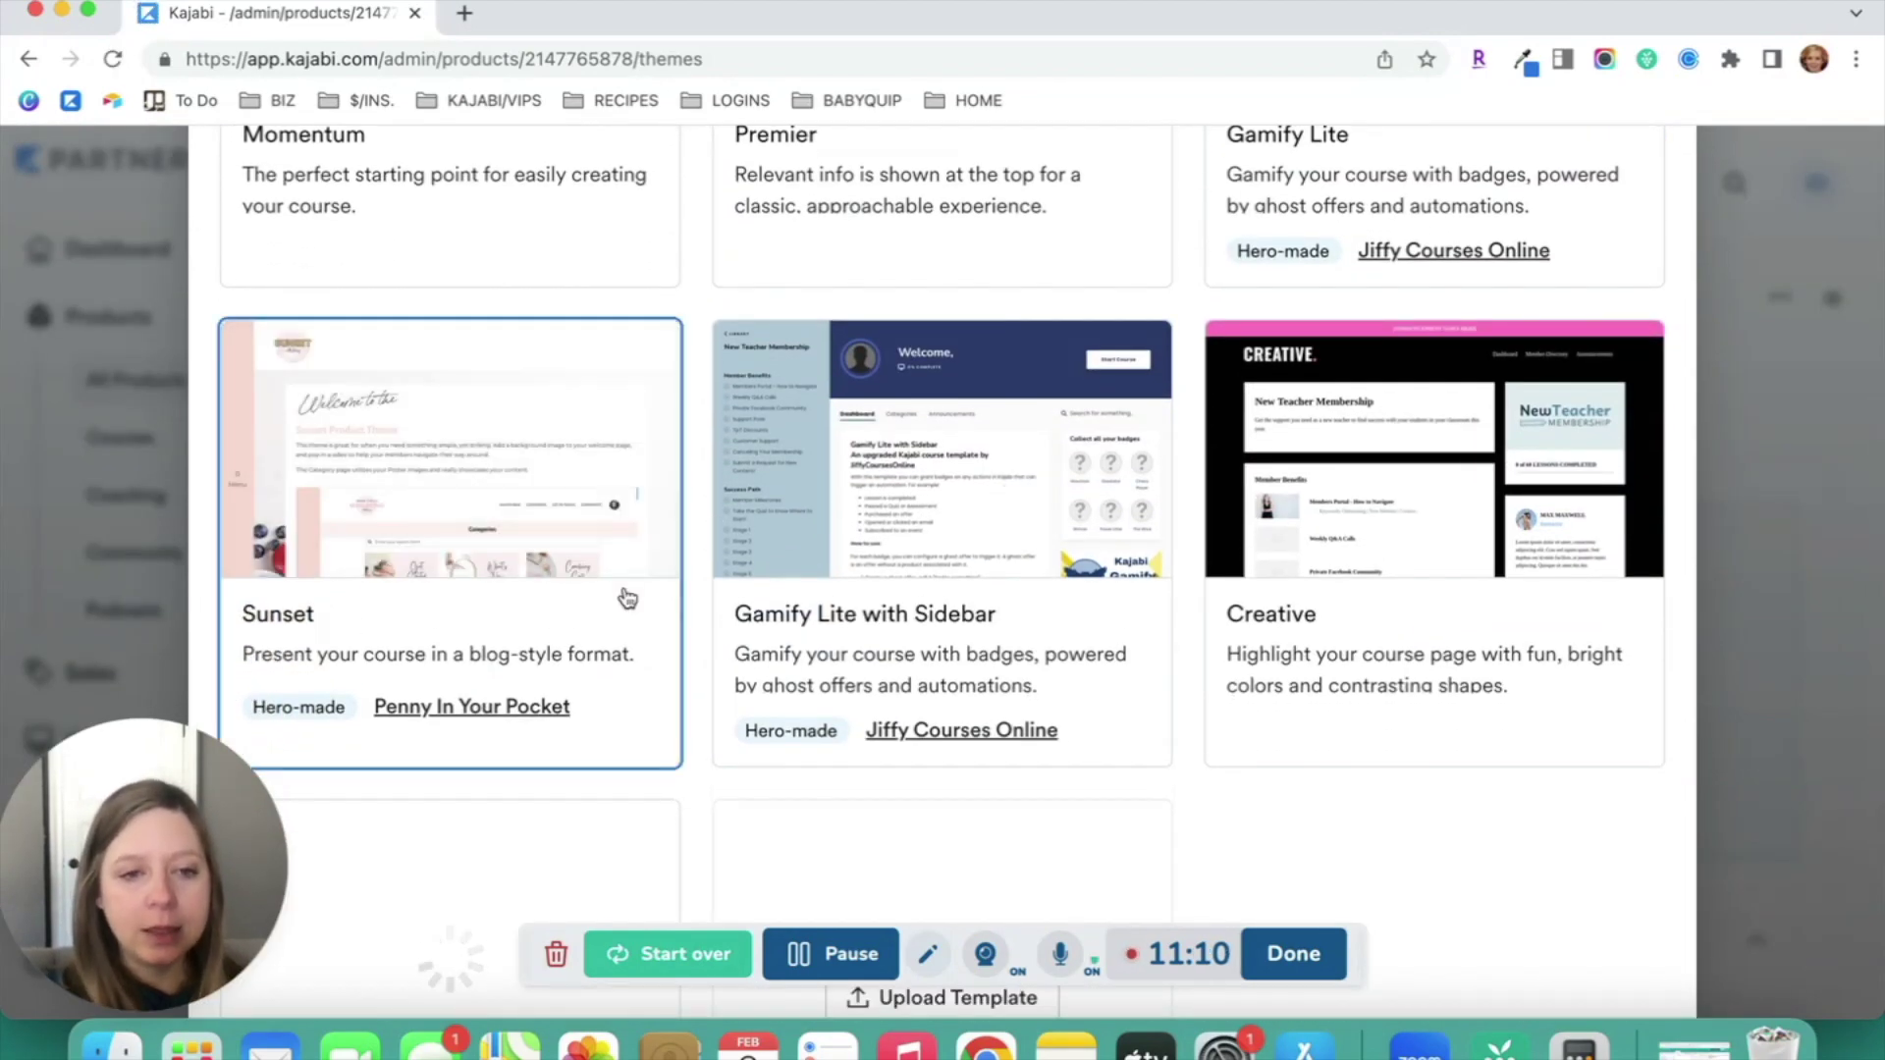
pyautogui.scroll(-1, 627, 599)
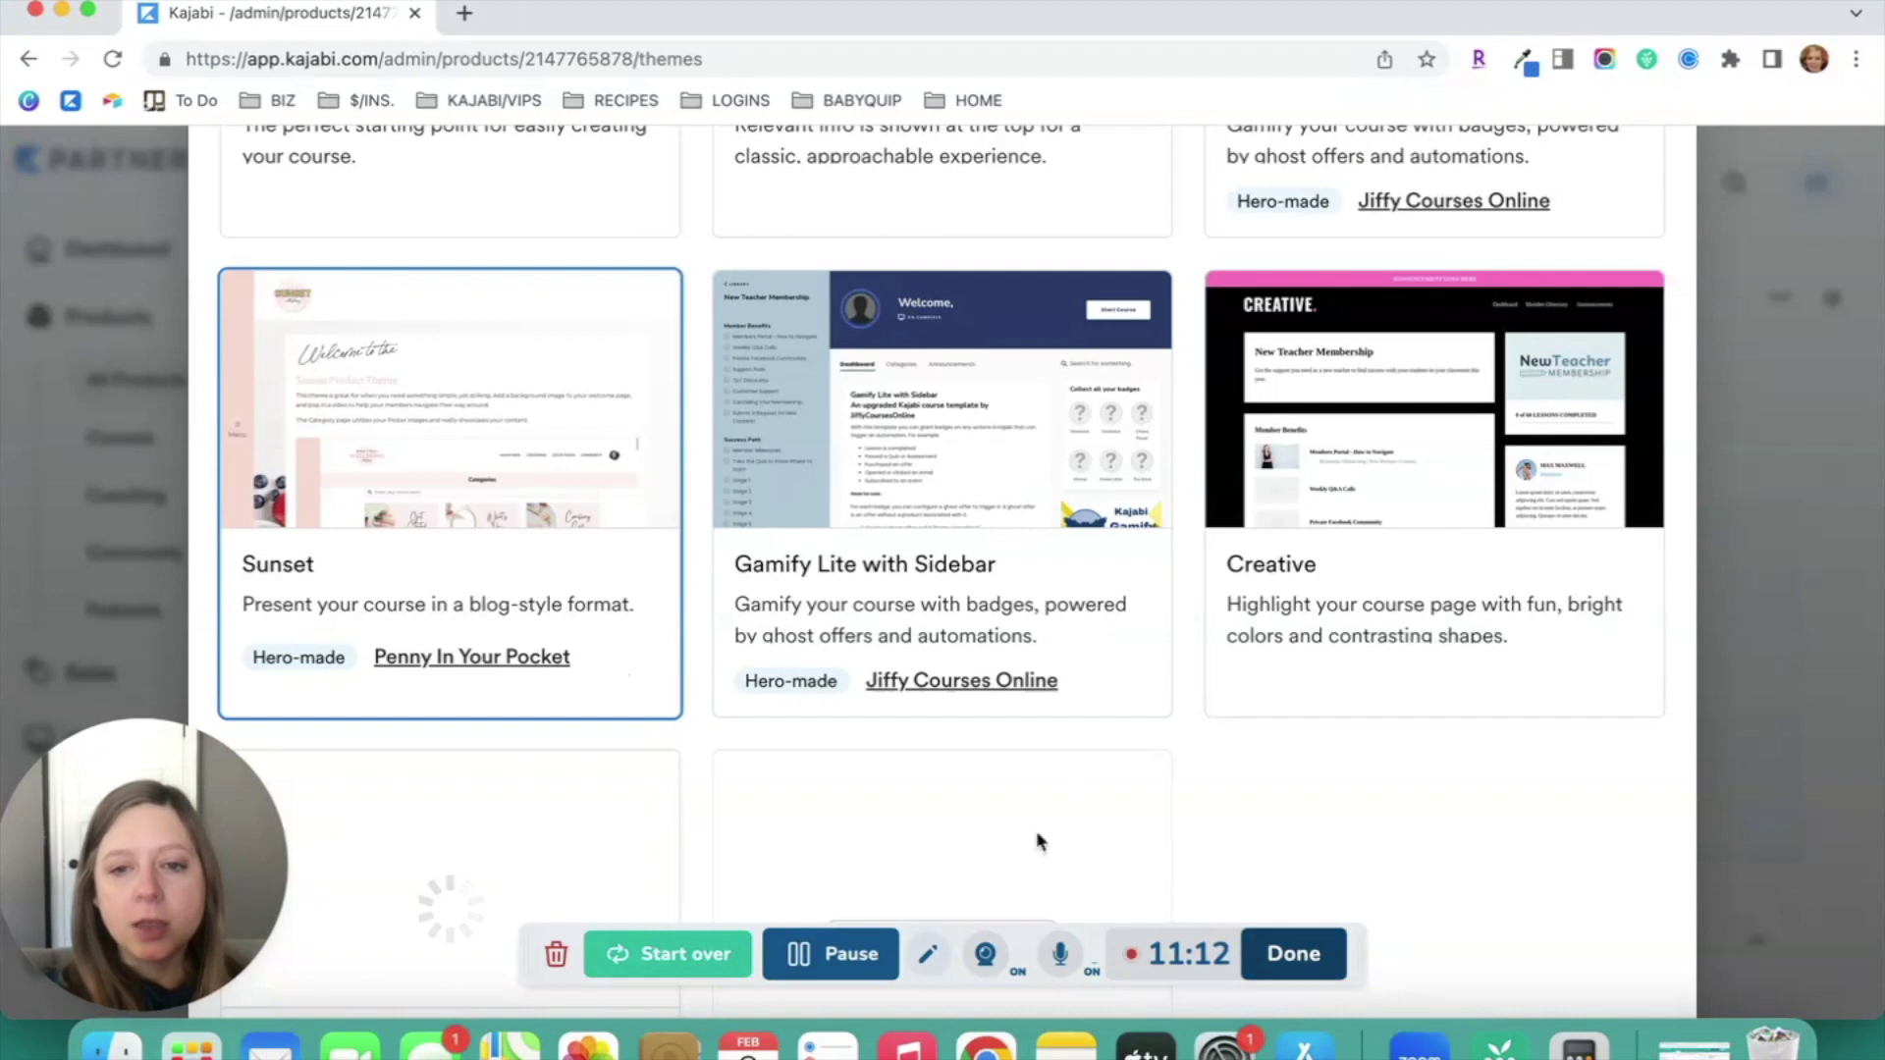
pyautogui.scroll(-4, 769, 654)
pyautogui.click(1618, 951)
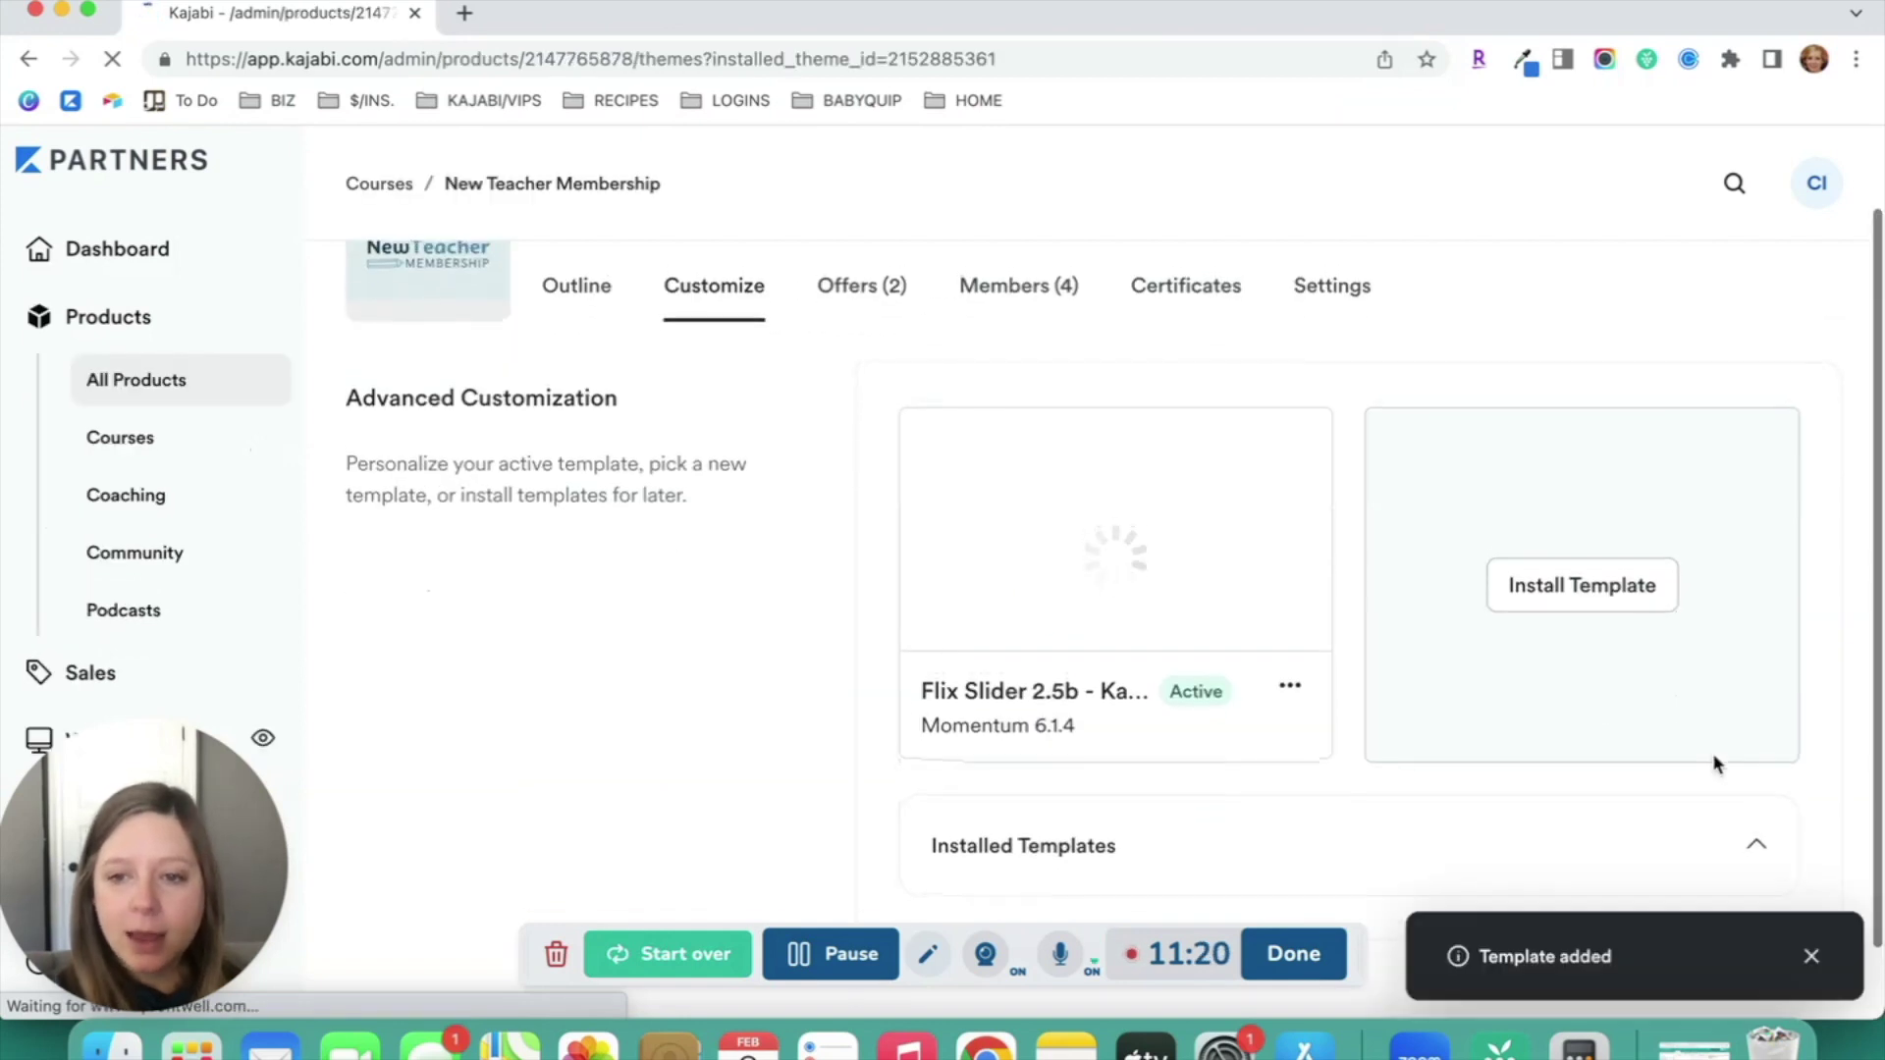
# Expand Installed Templates and load the full list of installed templates
pyautogui.click(1757, 854)
pyautogui.scroll(-5, 1464, 567)
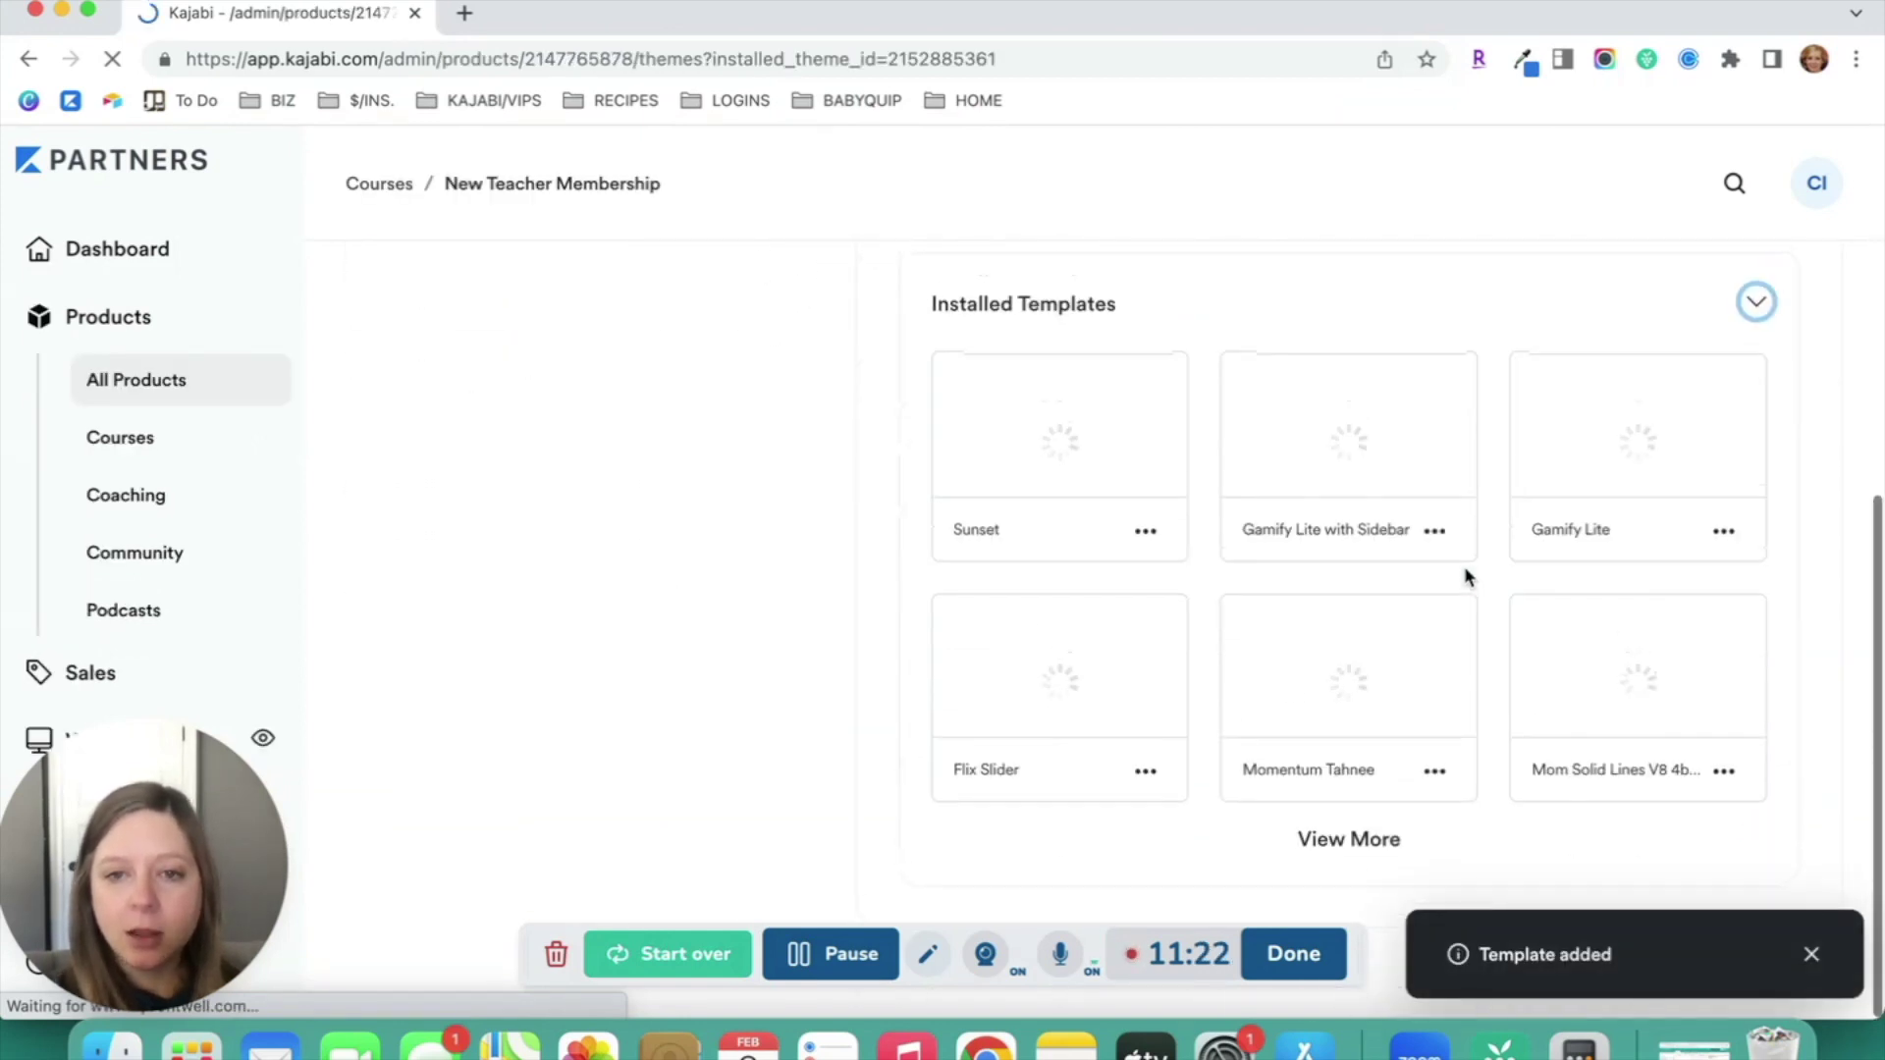
pyautogui.click(1382, 872)
pyautogui.scroll(-5, 1346, 654)
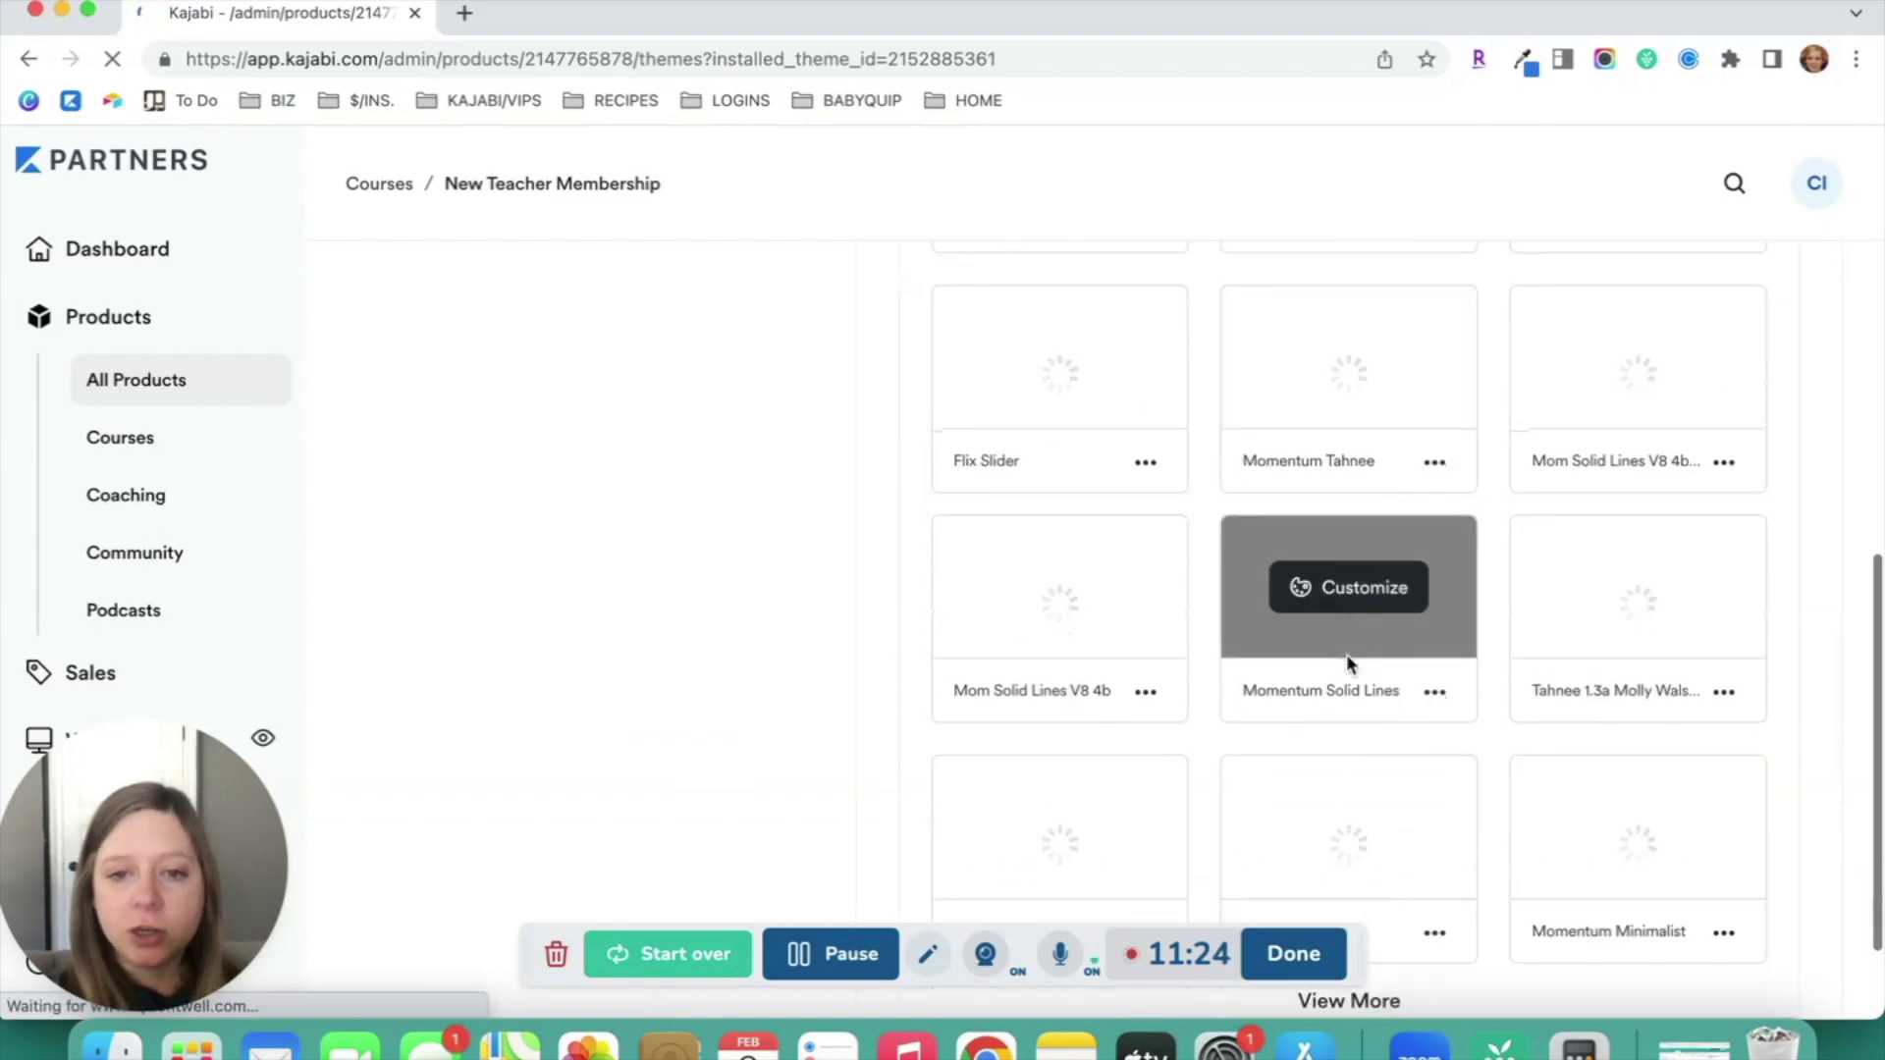
pyautogui.click(1347, 865)
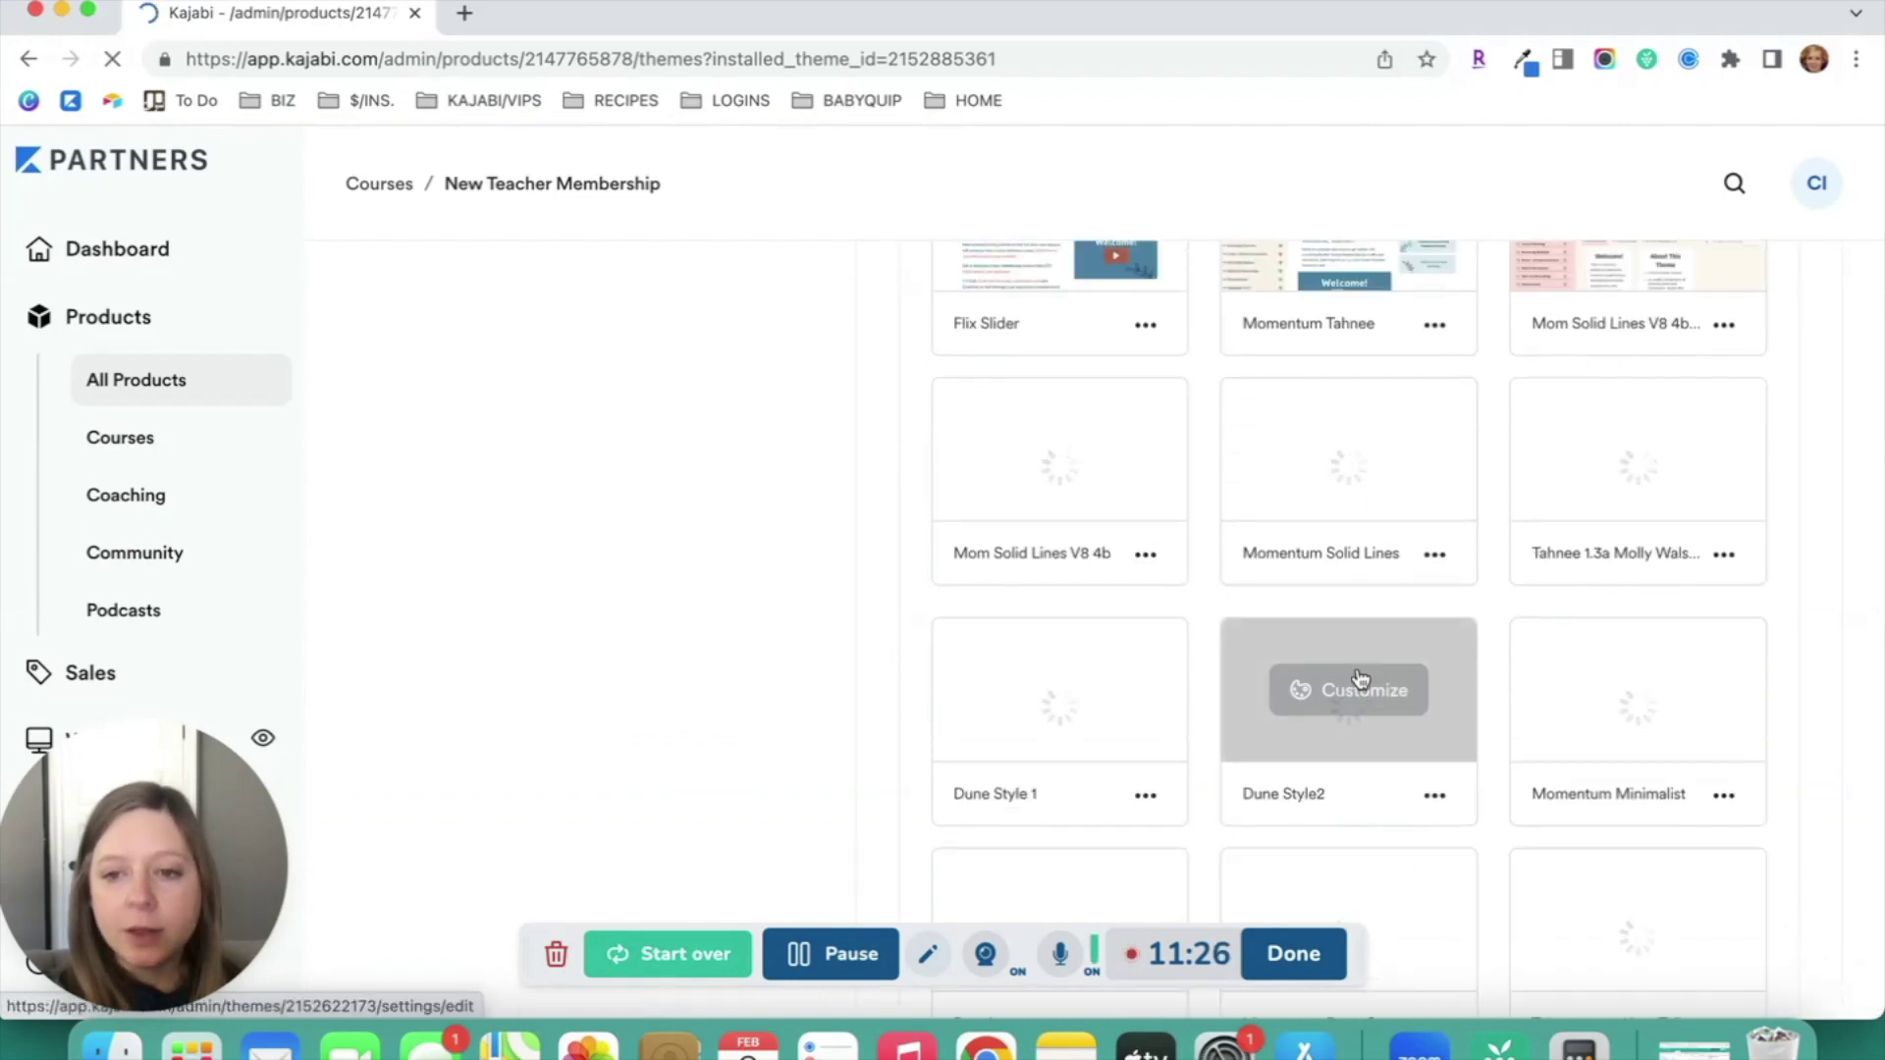
pyautogui.scroll(-5, 1353, 677)
pyautogui.scroll(7, 1358, 668)
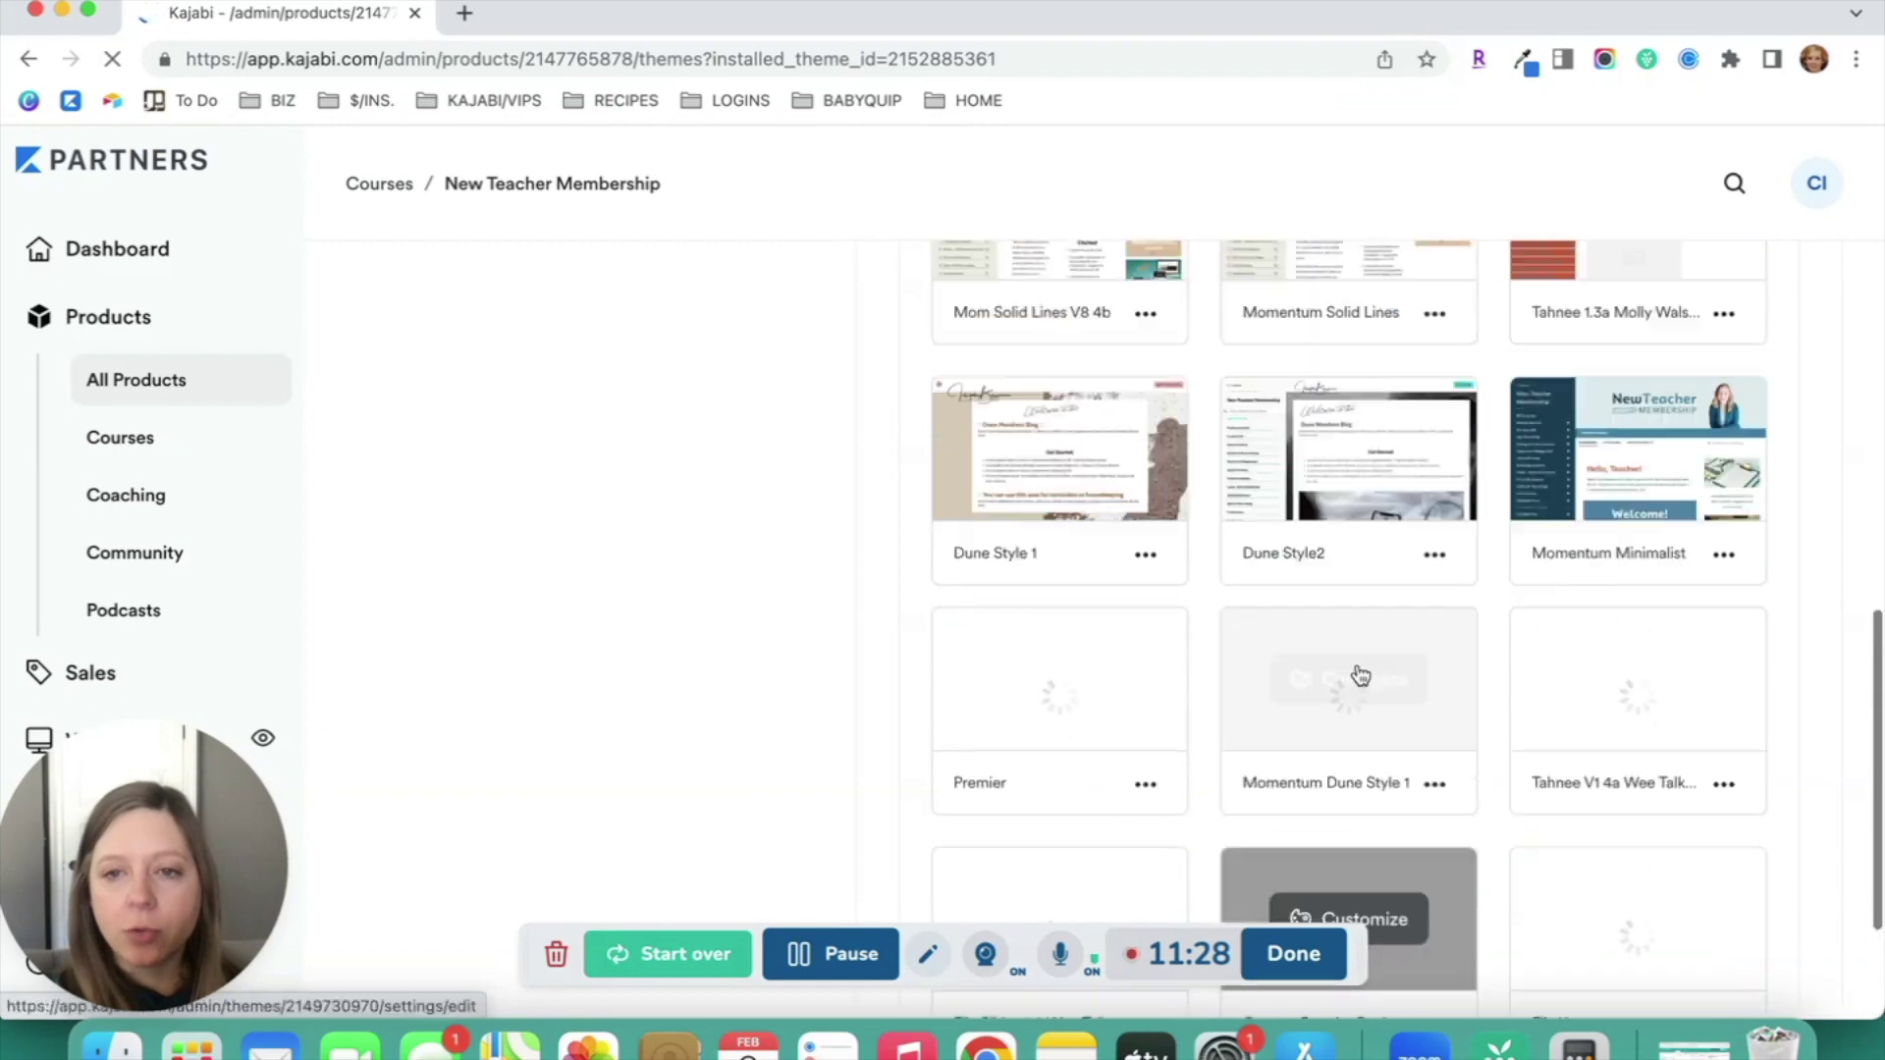
pyautogui.scroll(4, 1355, 663)
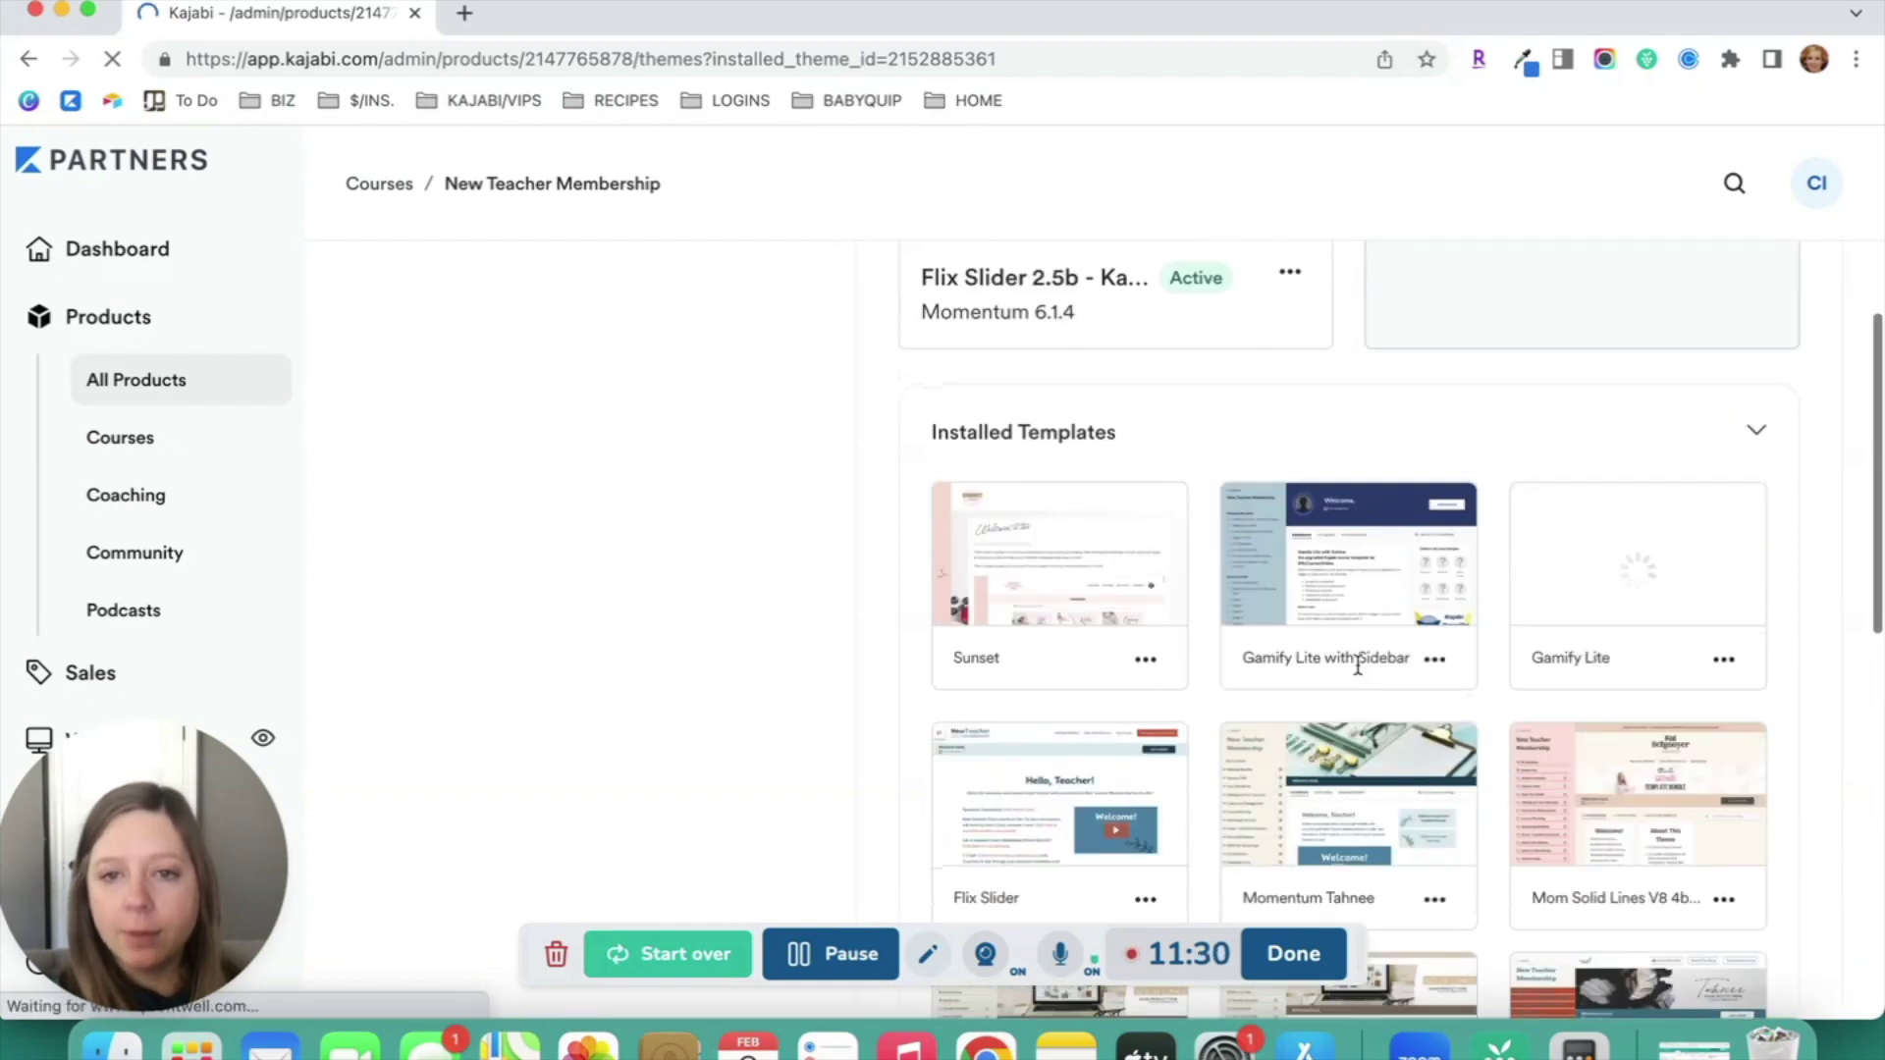
# Open the Sunset template in the editor and launch its preview in a new tab
pyautogui.click(1063, 557)
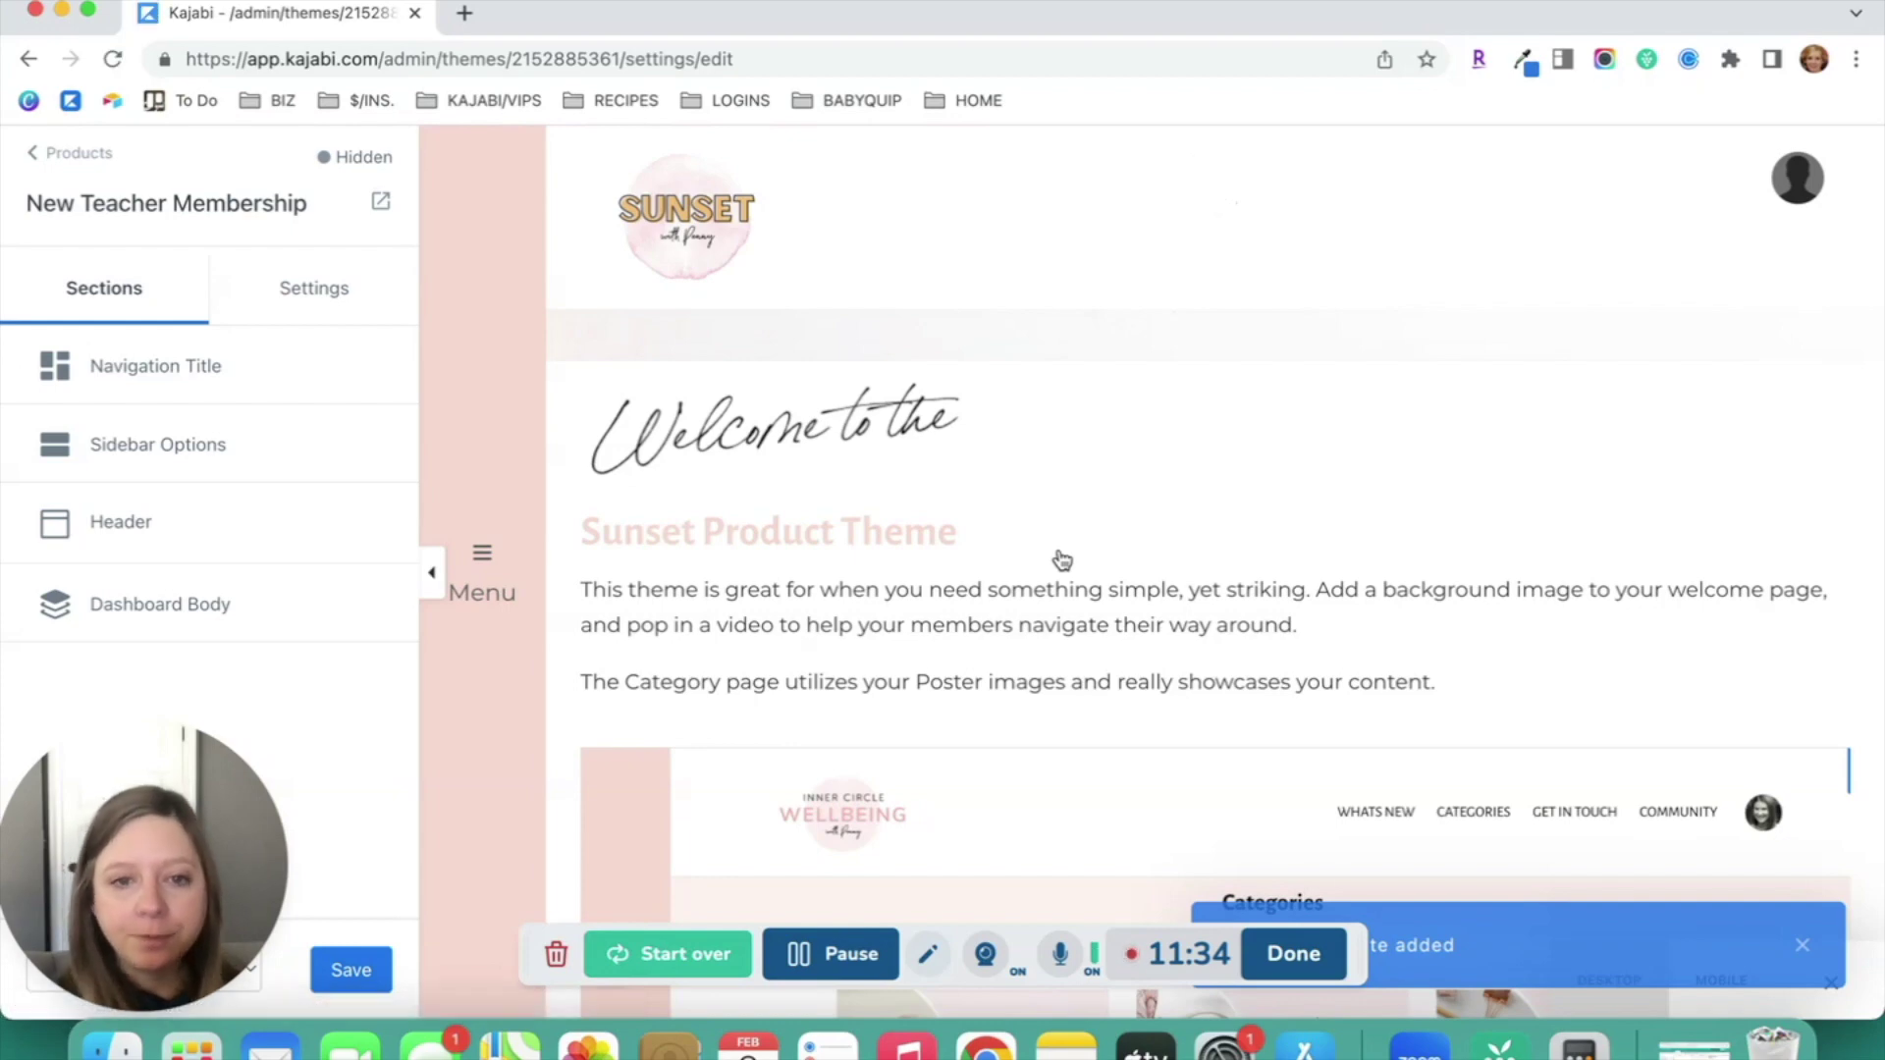
pyautogui.scroll(-3, 1062, 560)
pyautogui.scroll(3, 1062, 561)
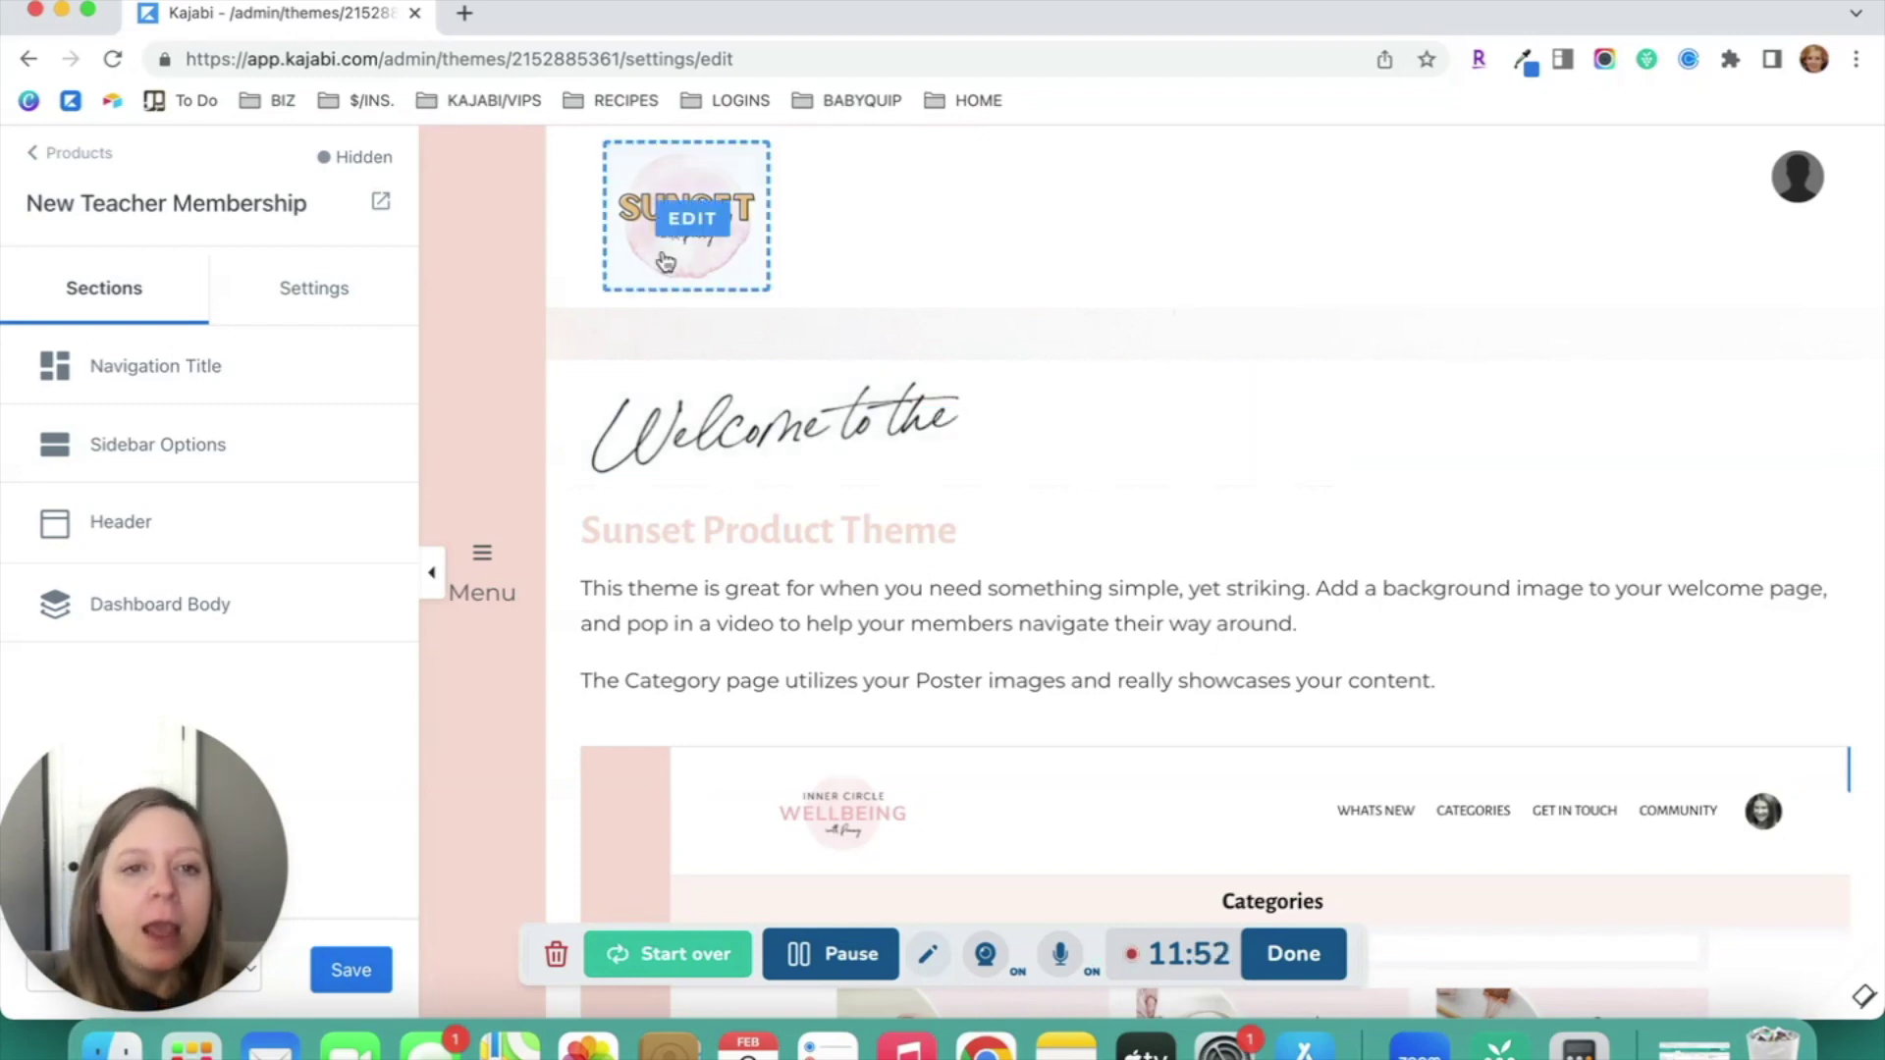
pyautogui.click(381, 202)
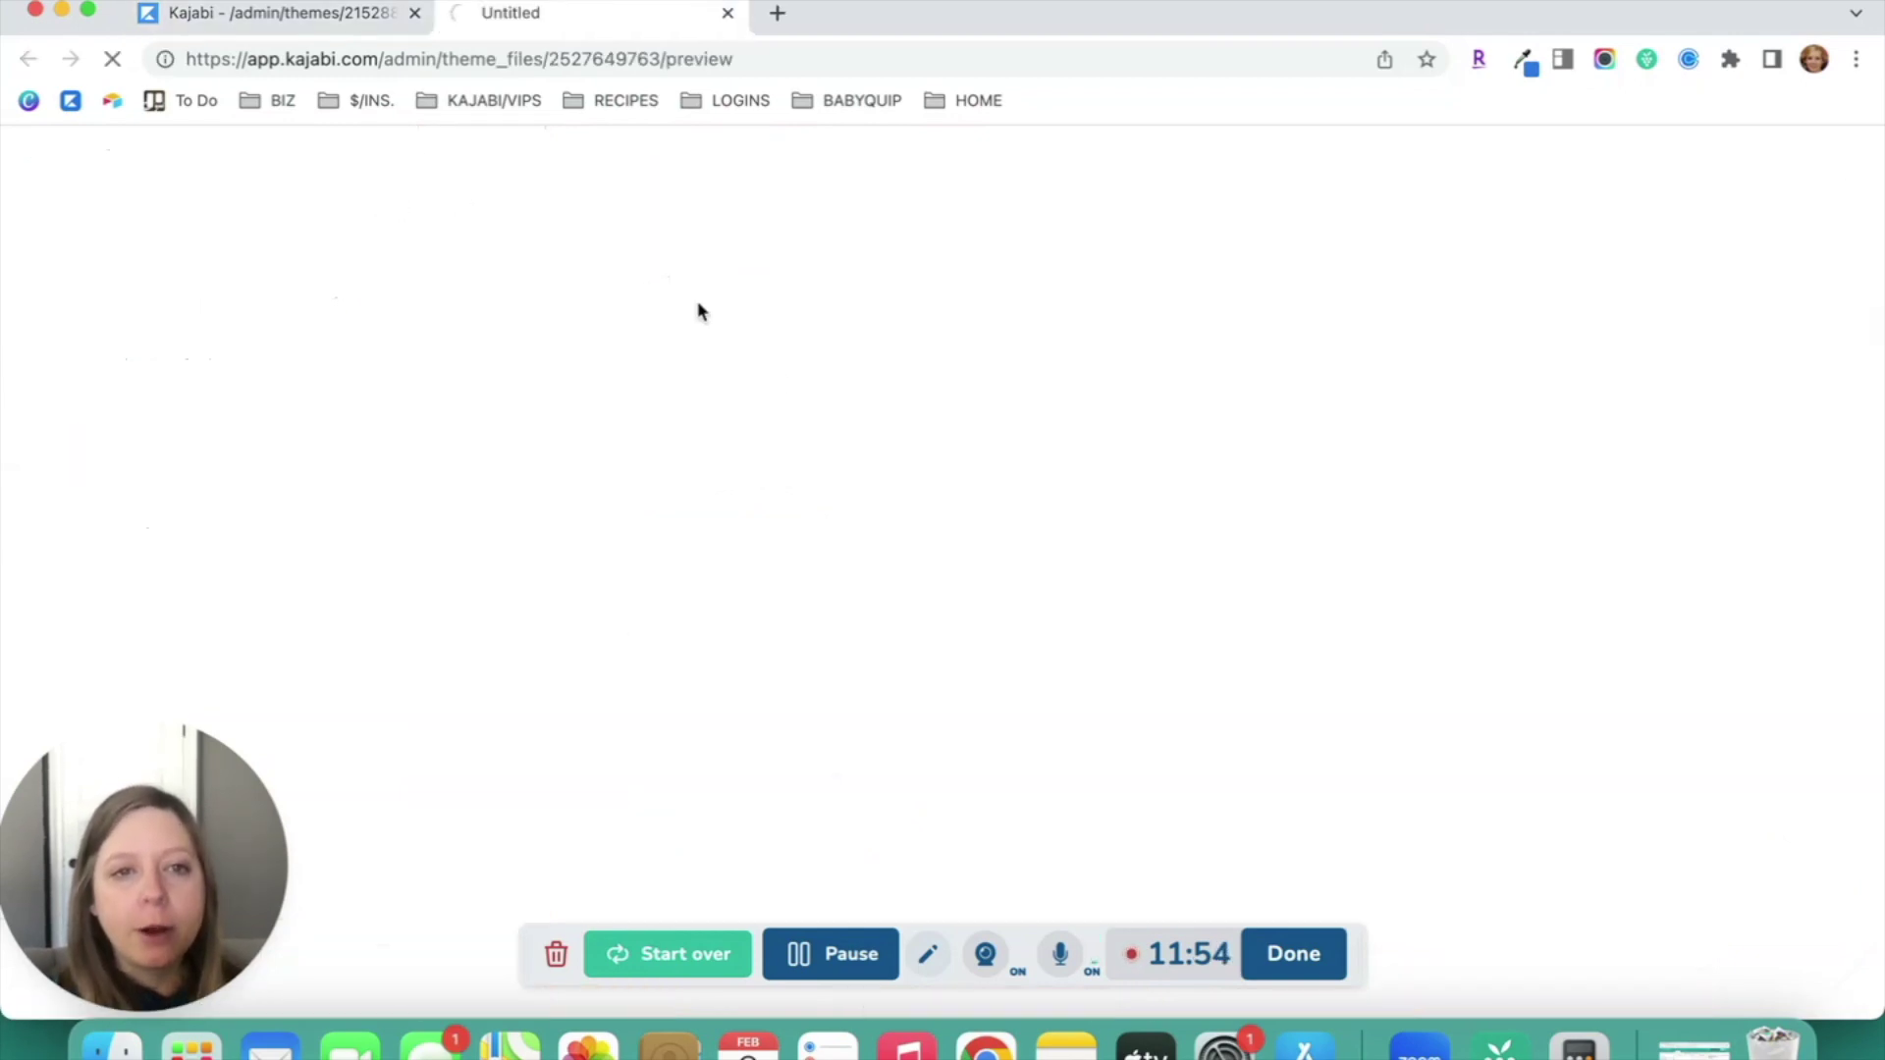
pyautogui.scroll(2, 775, 370)
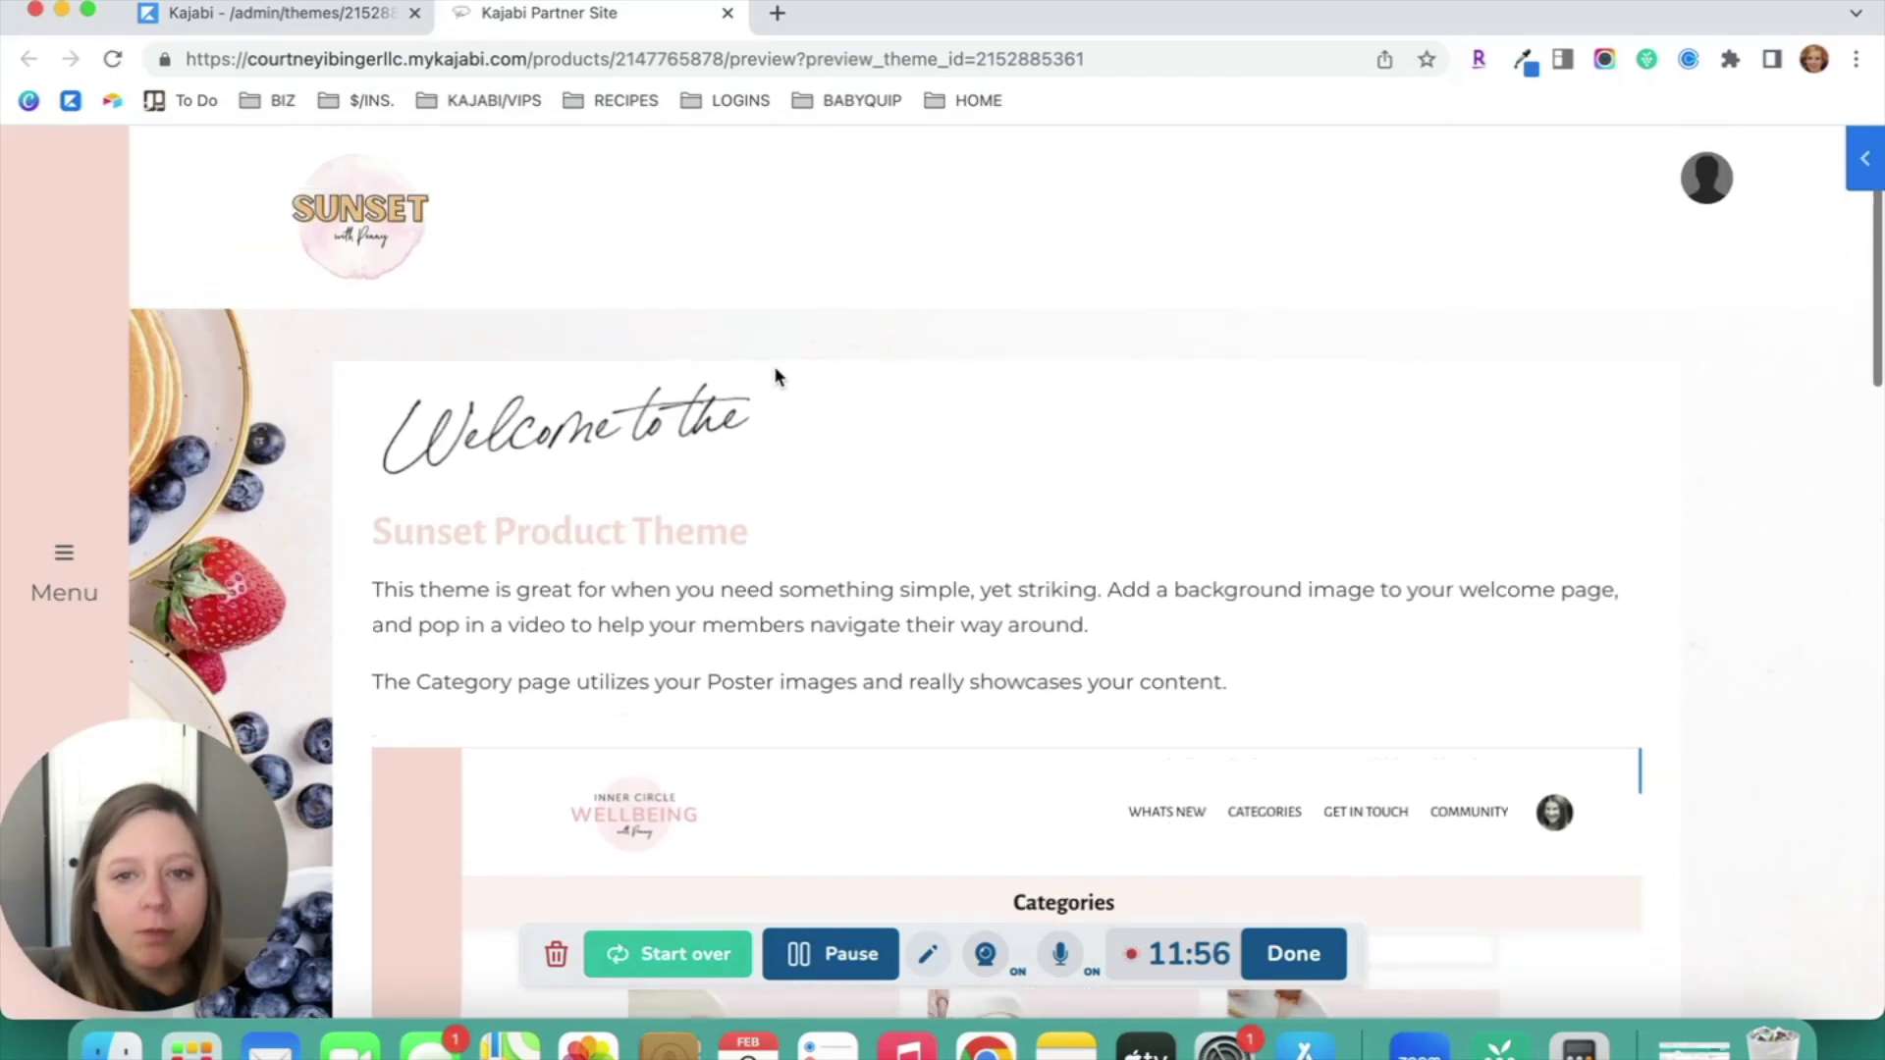
pyautogui.scroll(-1, 772, 319)
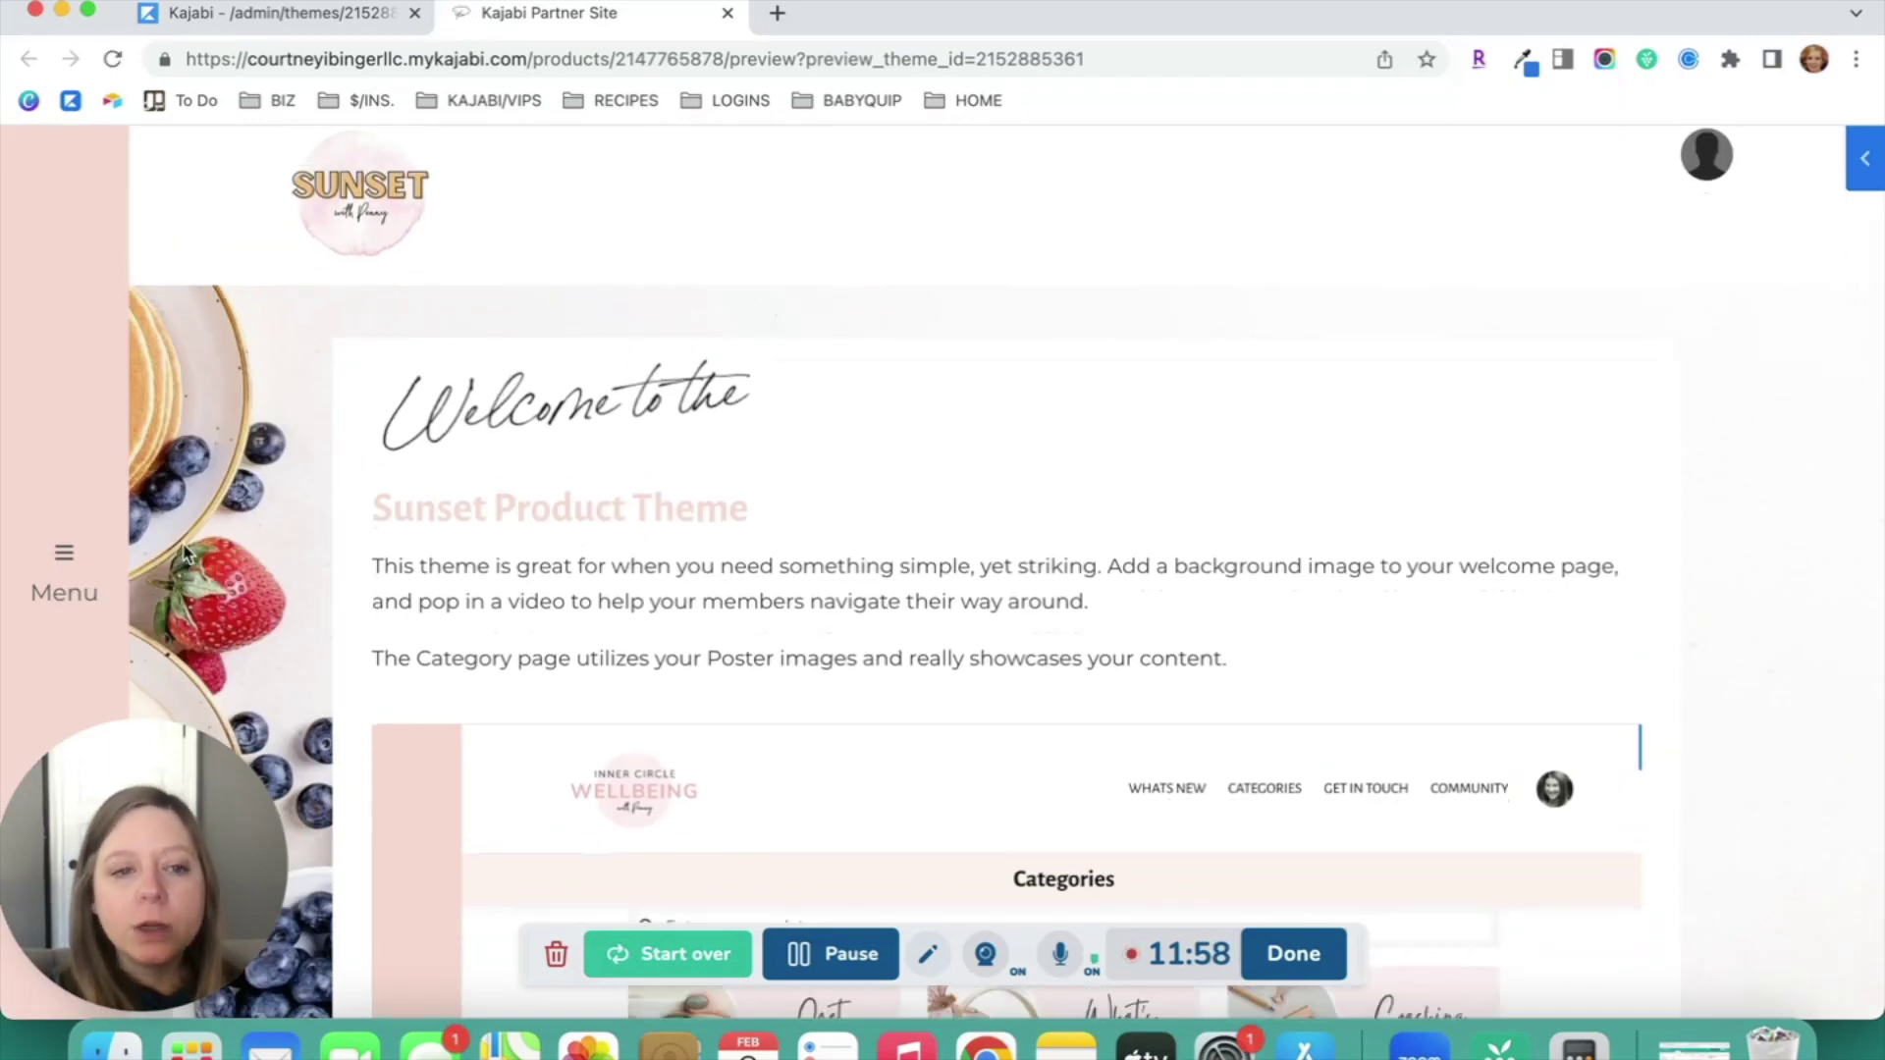
pyautogui.scroll(1, 571, 298)
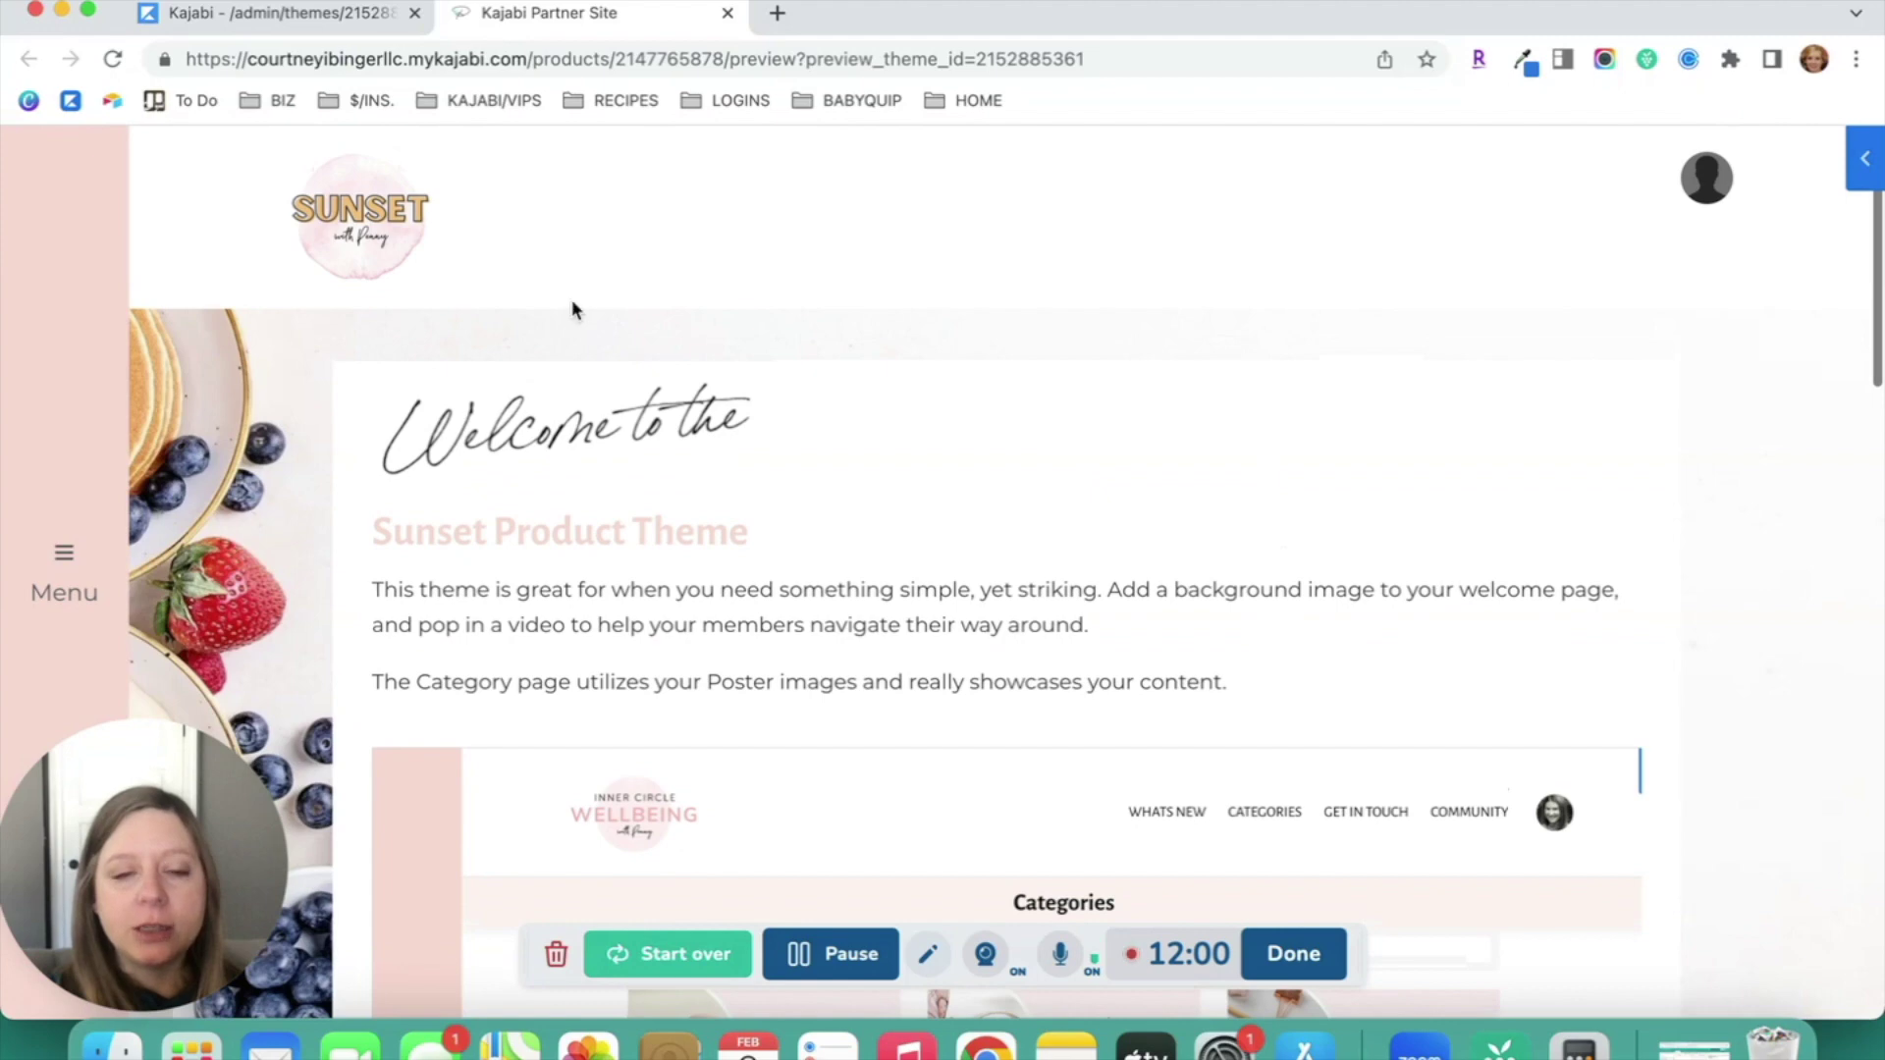
pyautogui.scroll(-5, 606, 412)
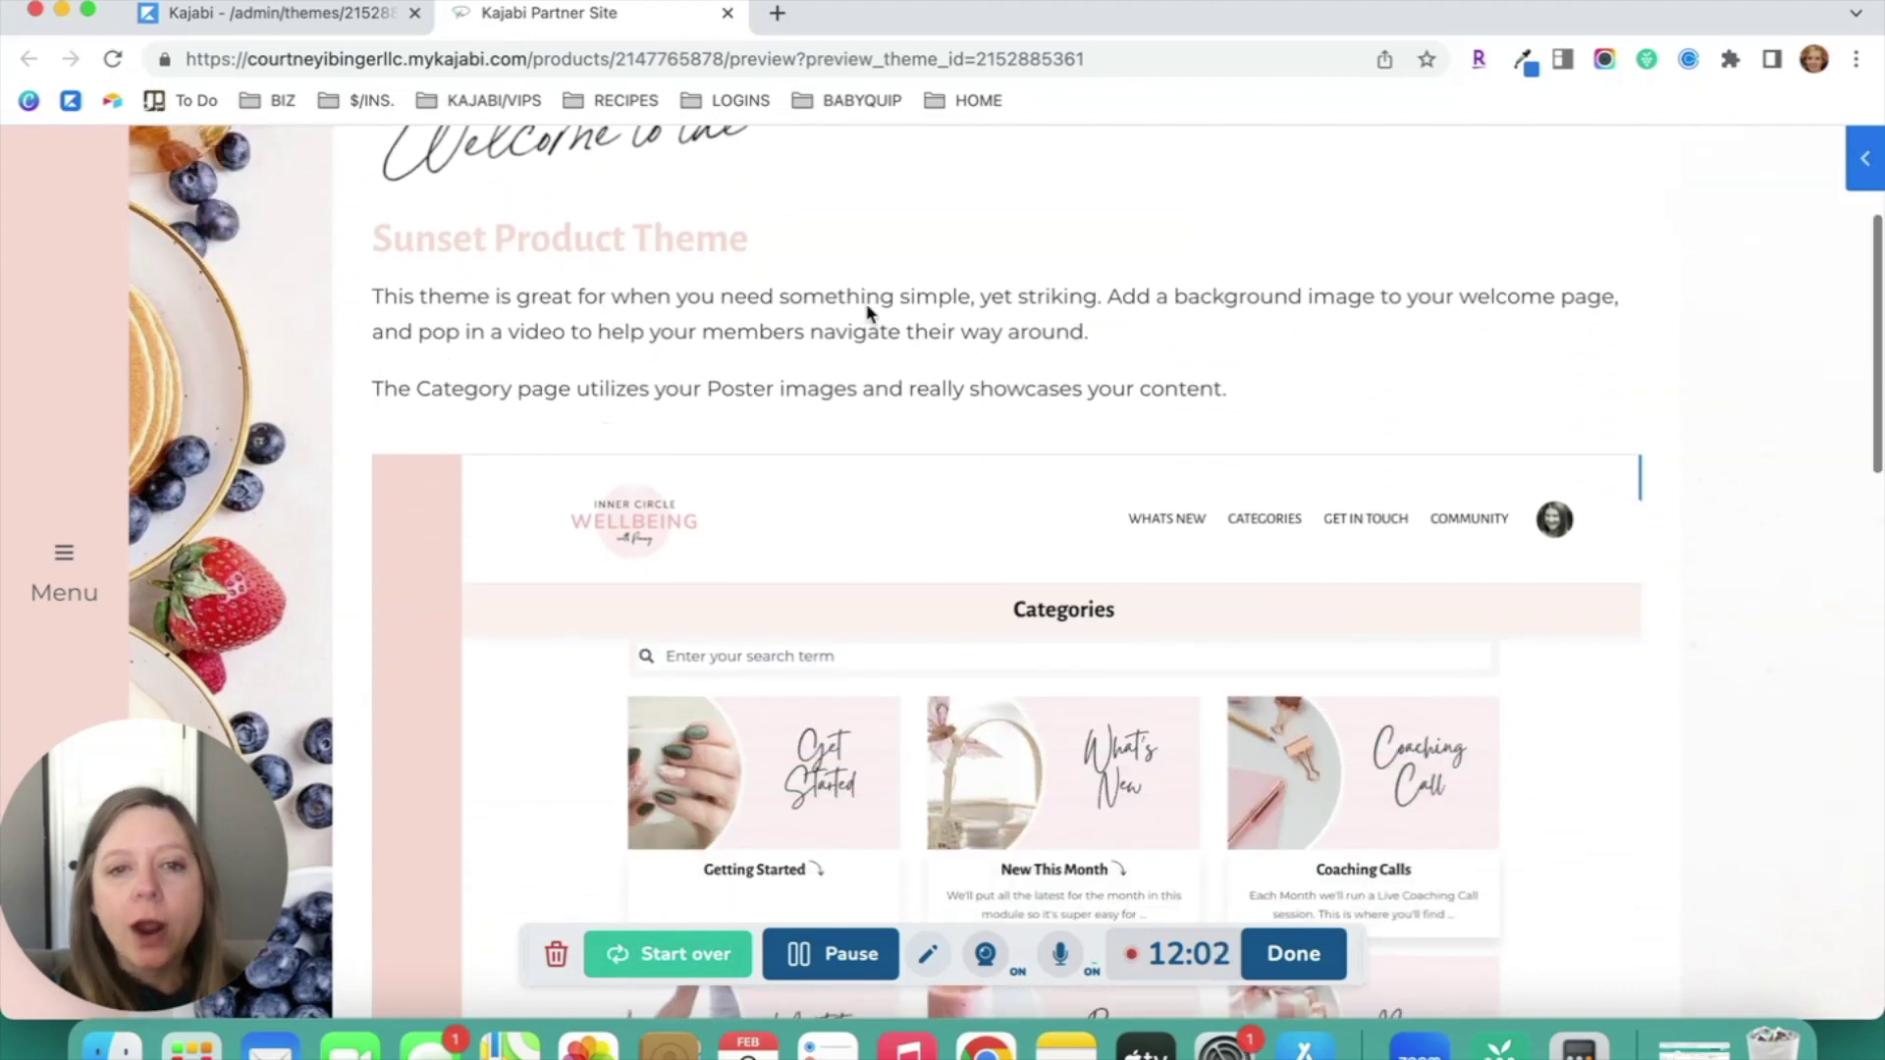
pyautogui.scroll(3, 870, 311)
pyautogui.scroll(-3, 1186, 607)
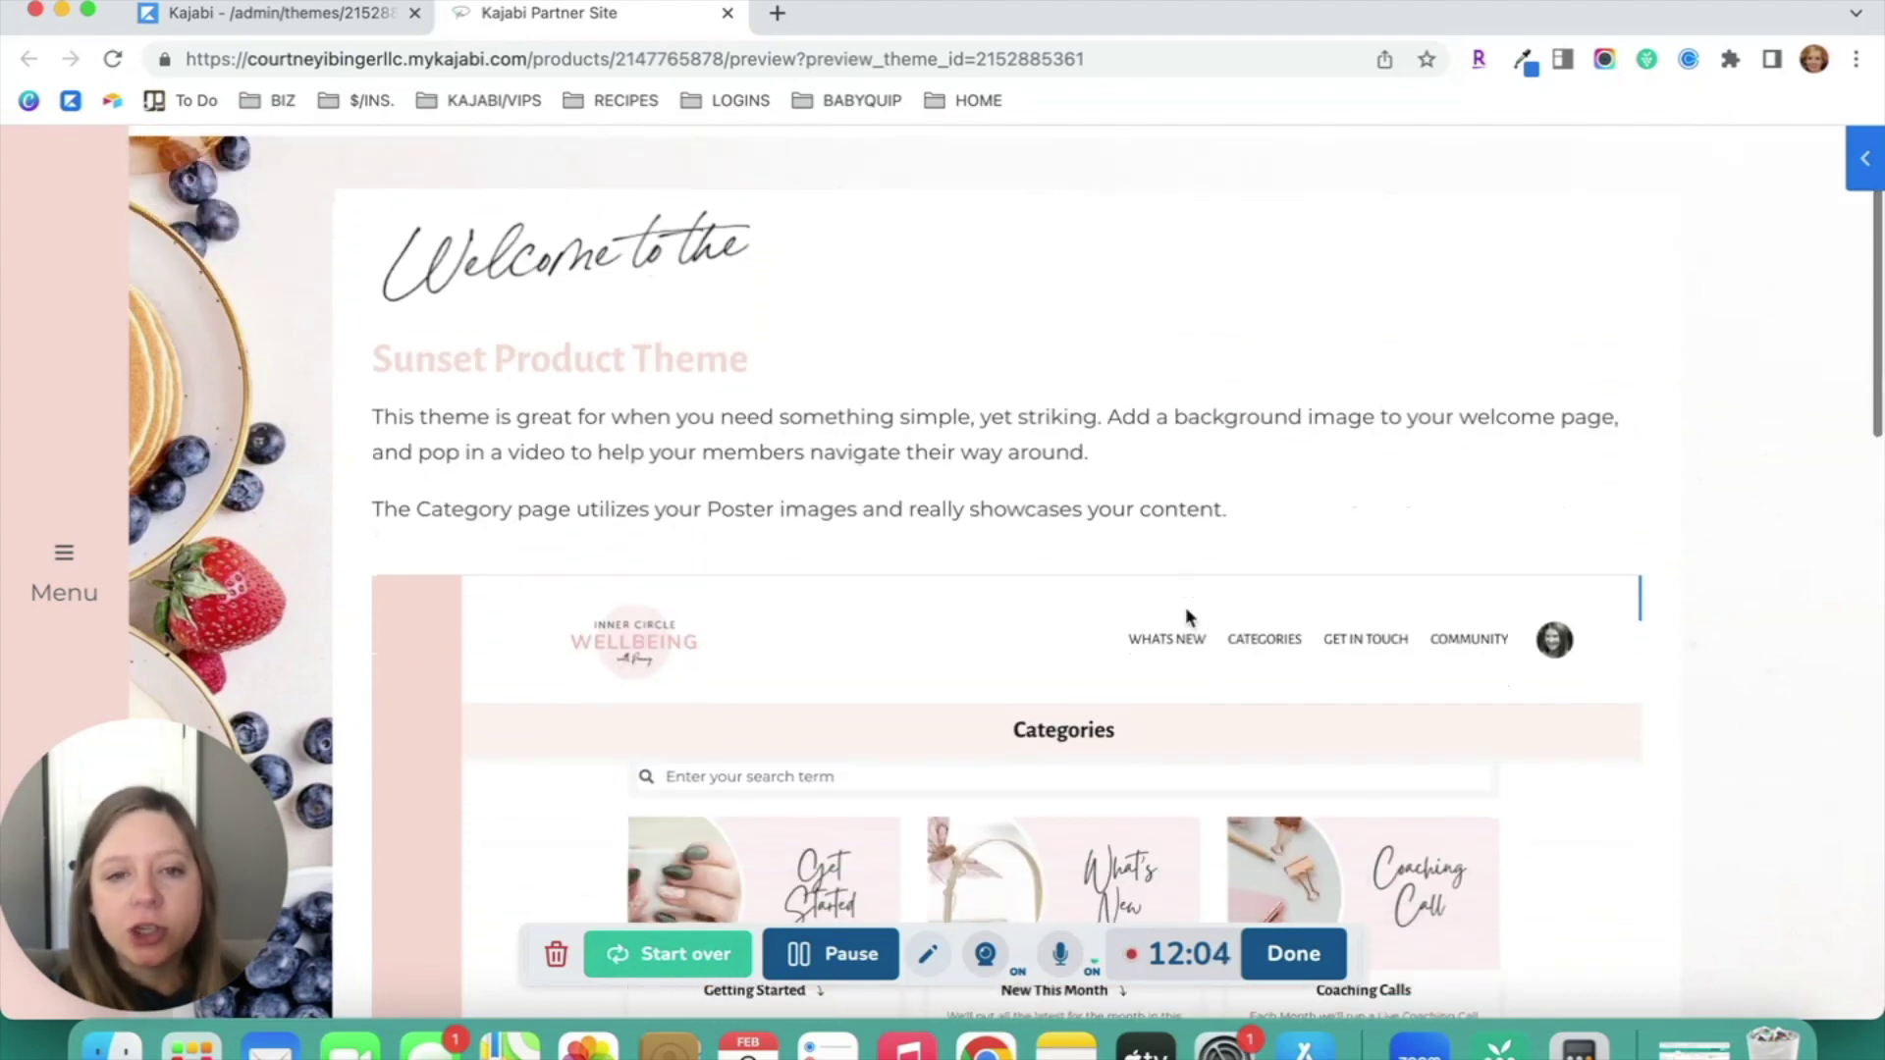
pyautogui.scroll(-2, 747, 327)
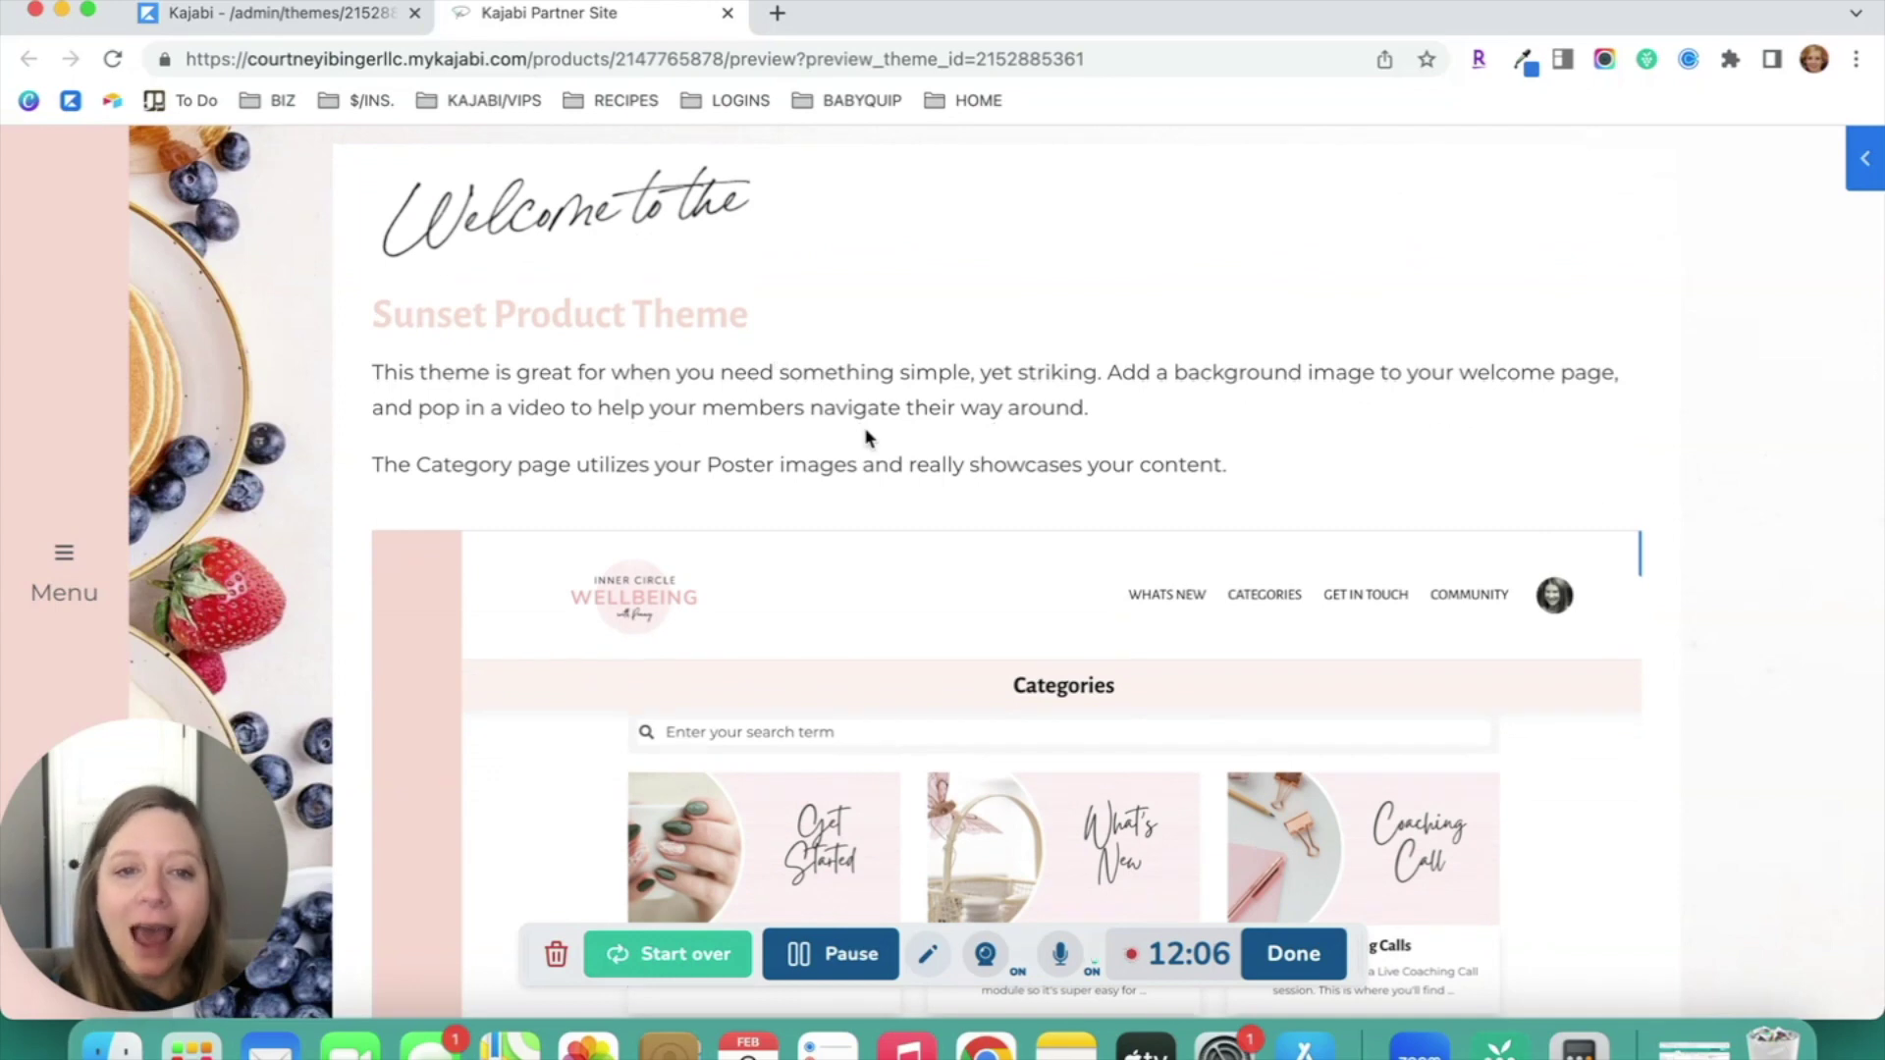
pyautogui.scroll(-1, 867, 435)
pyautogui.scroll(-1, 867, 433)
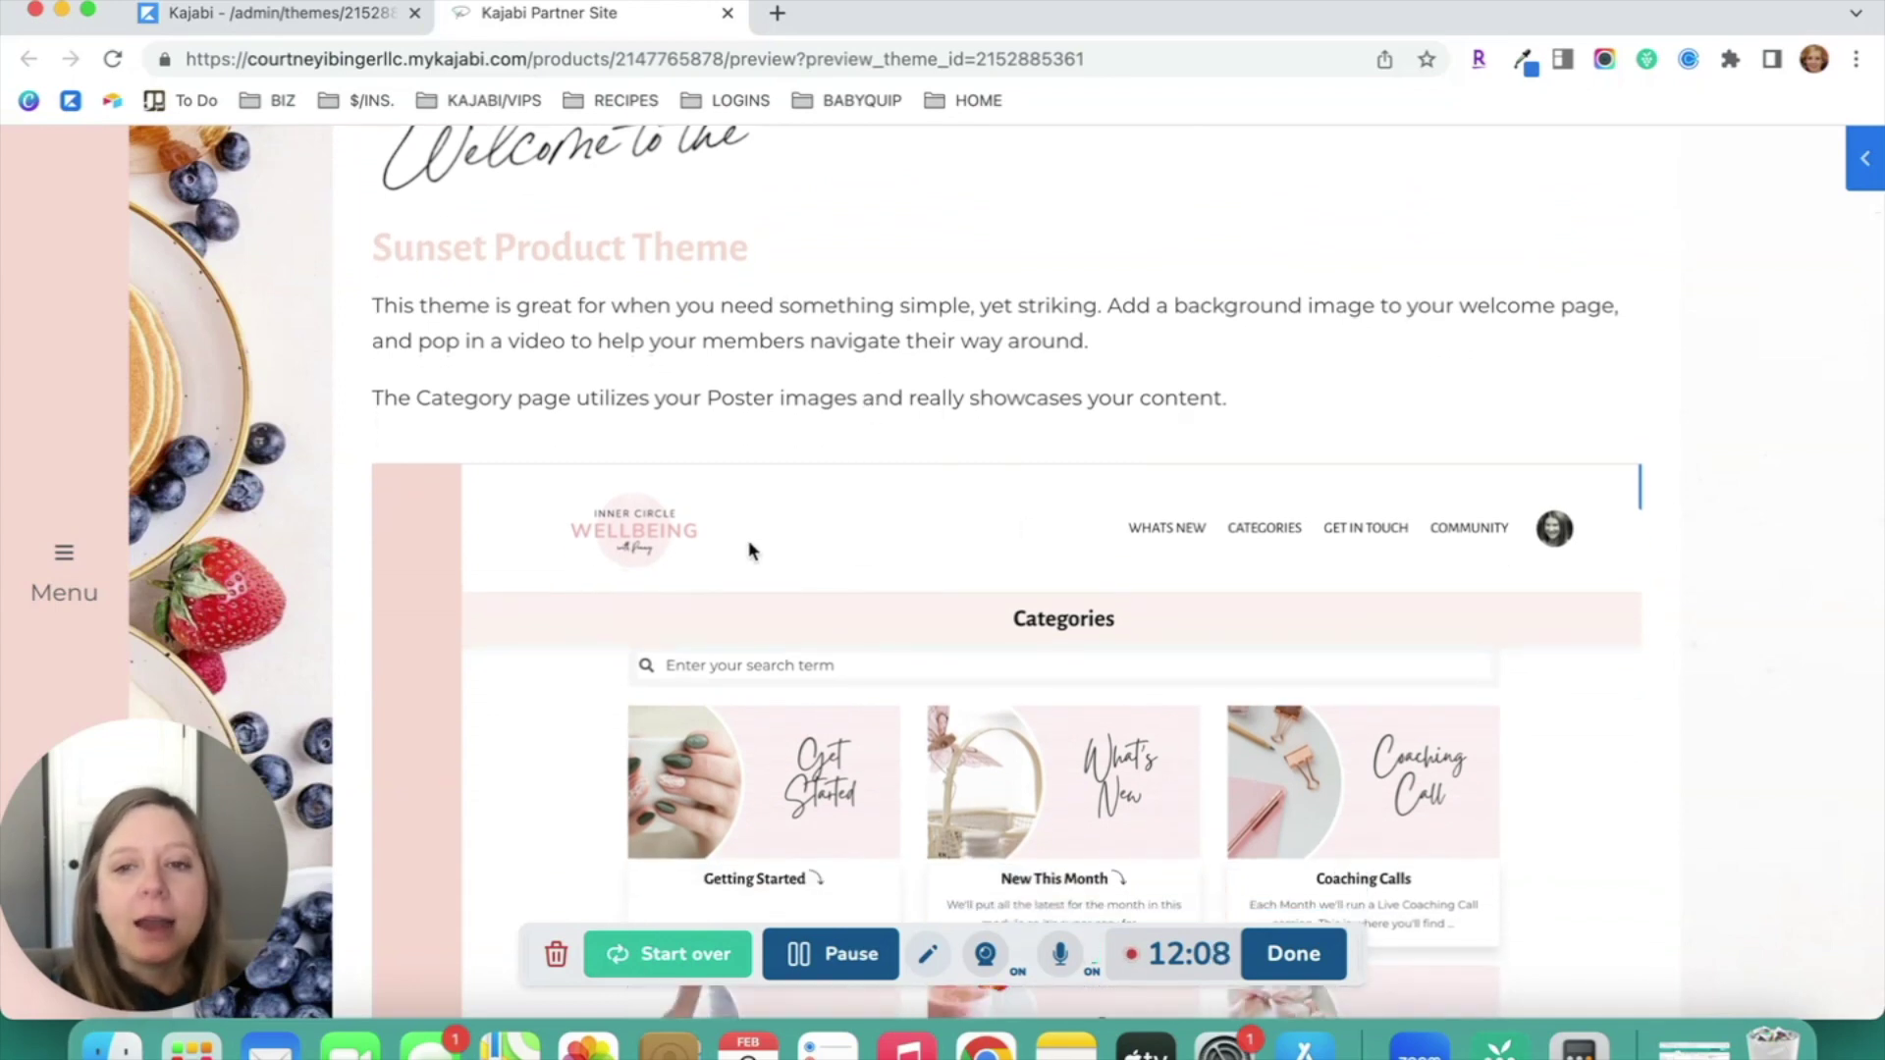
pyautogui.scroll(-10, 780, 721)
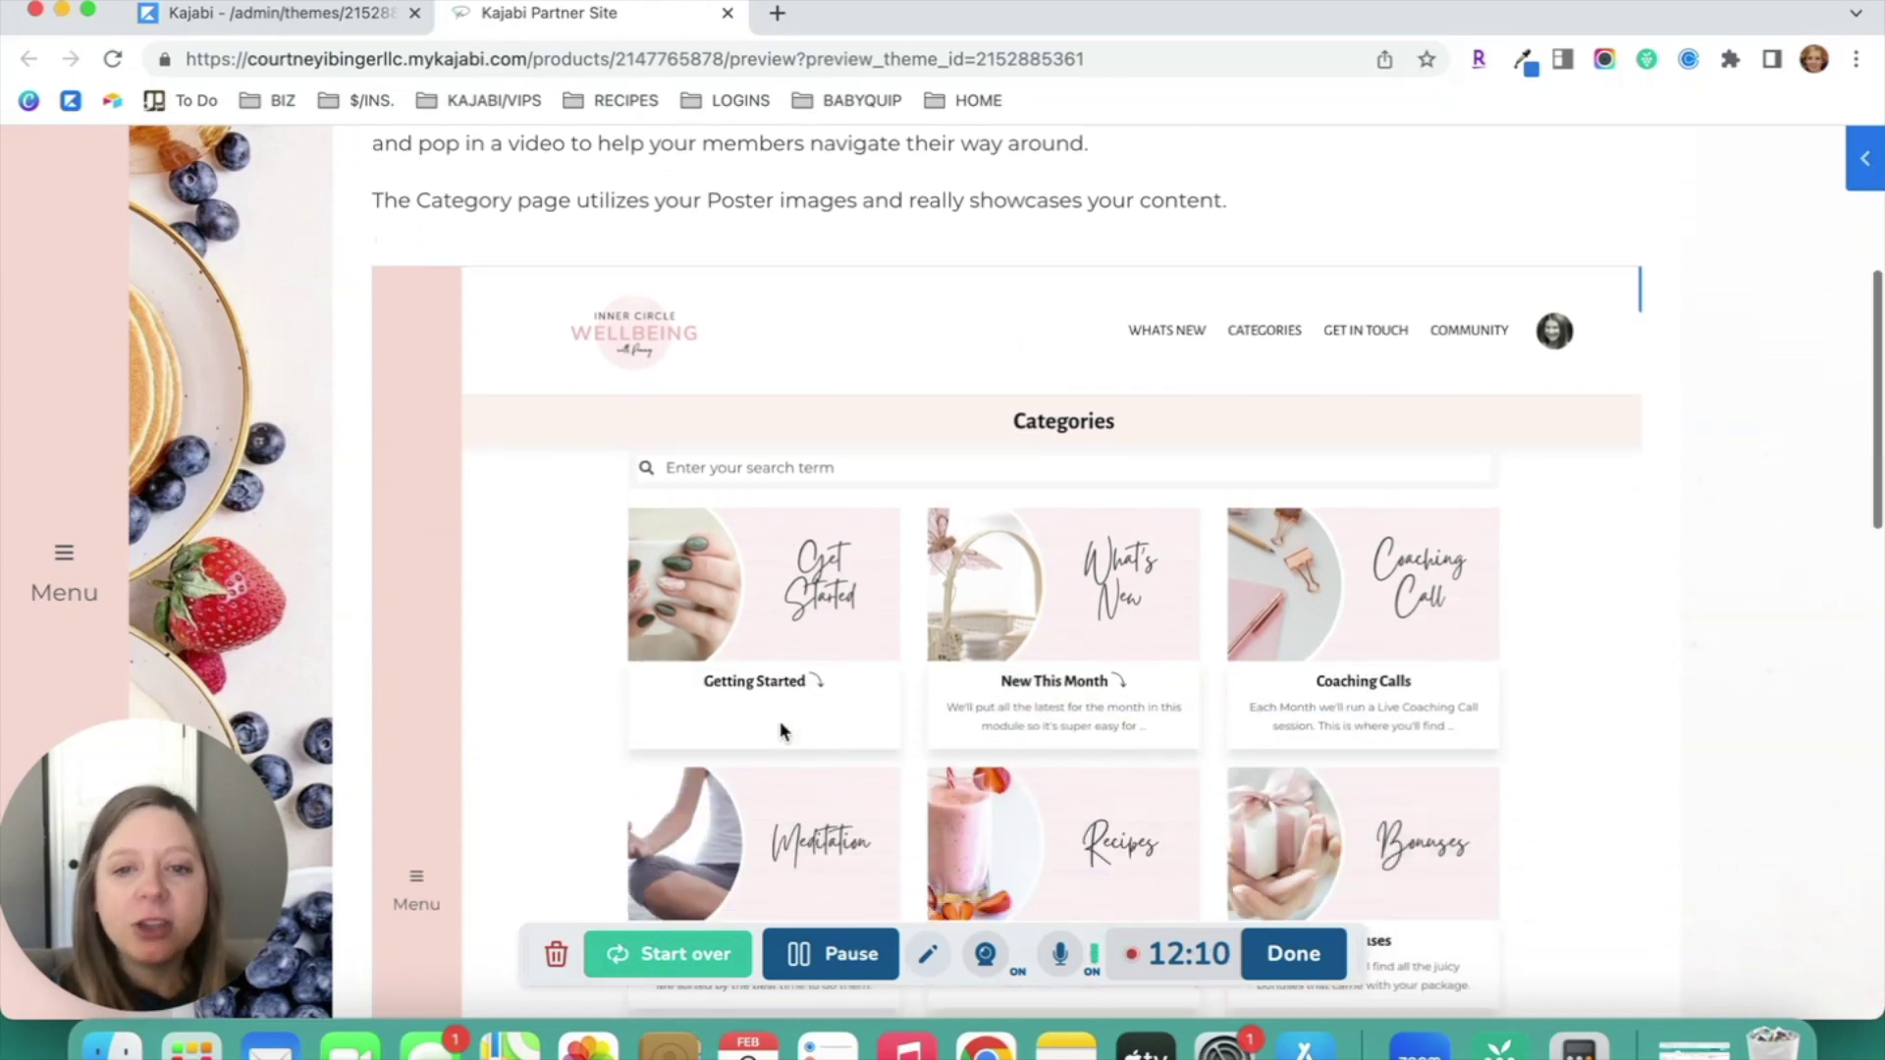
pyautogui.scroll(-5, 779, 720)
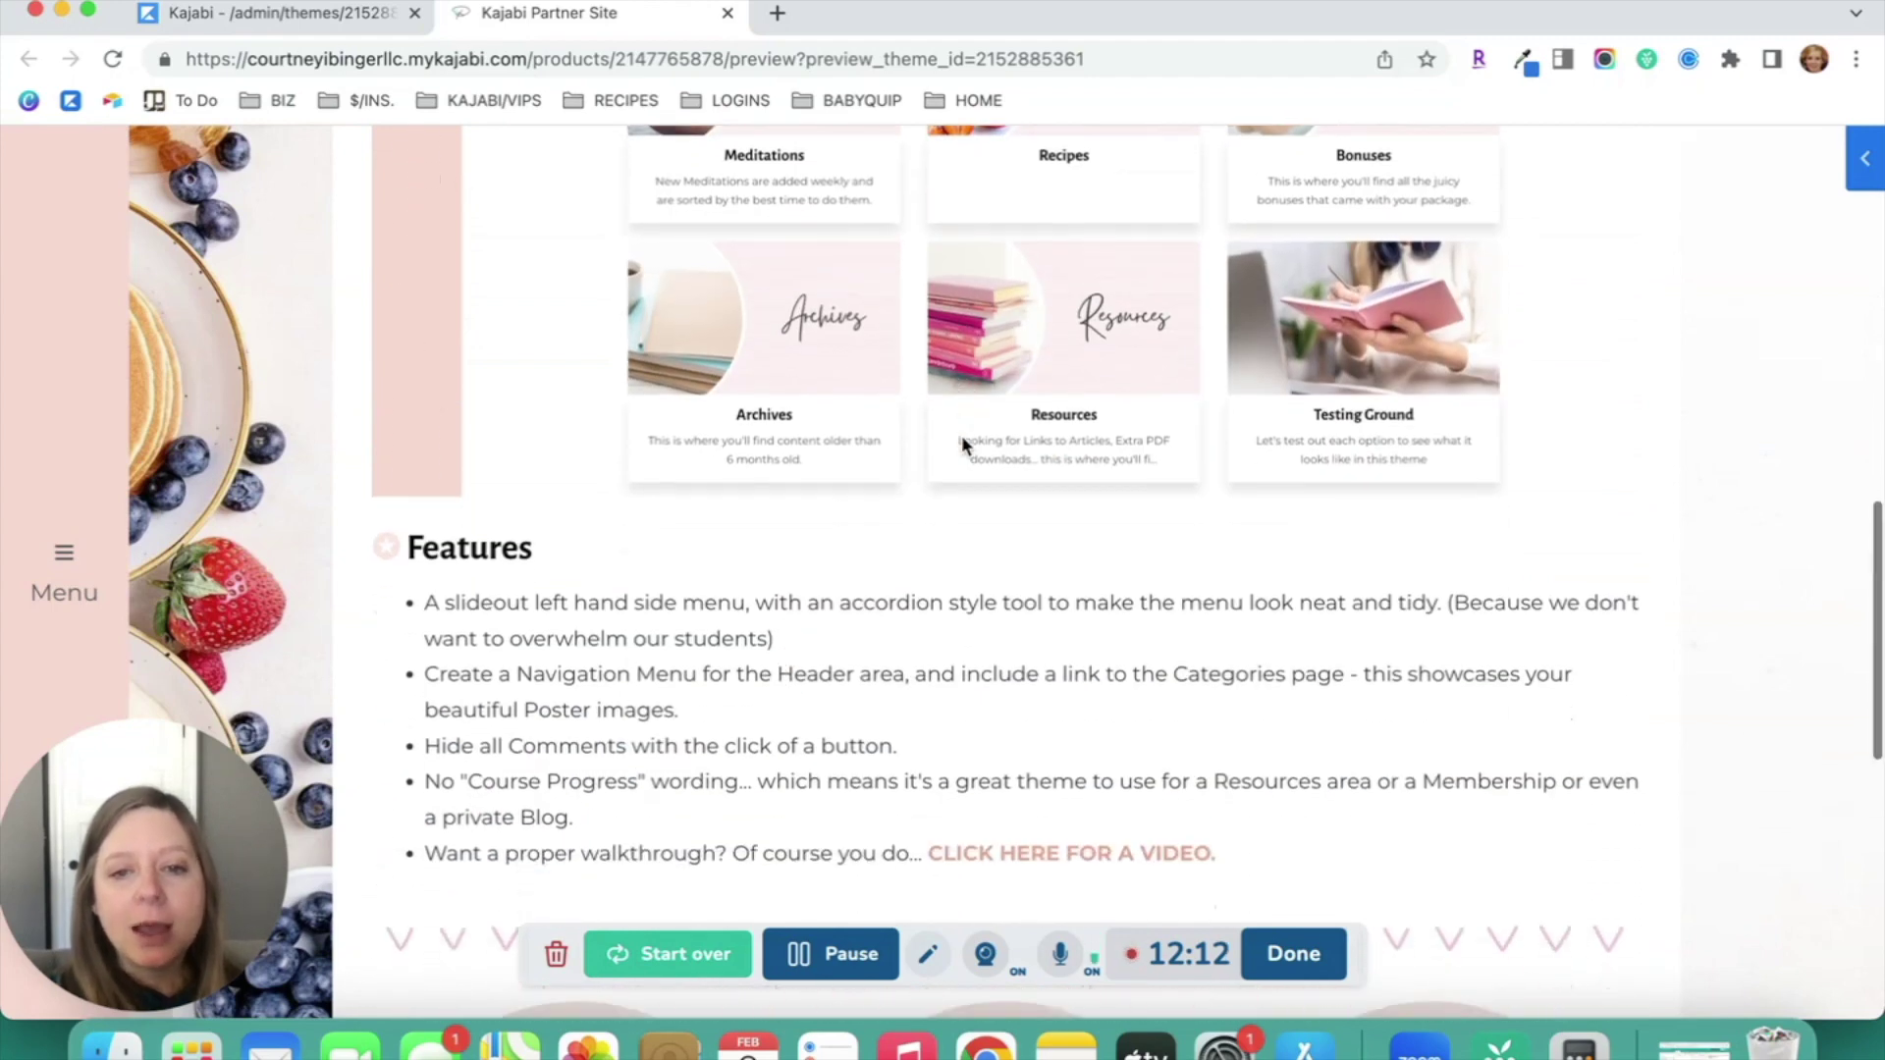
pyautogui.scroll(-5, 962, 442)
pyautogui.scroll(-3, 962, 441)
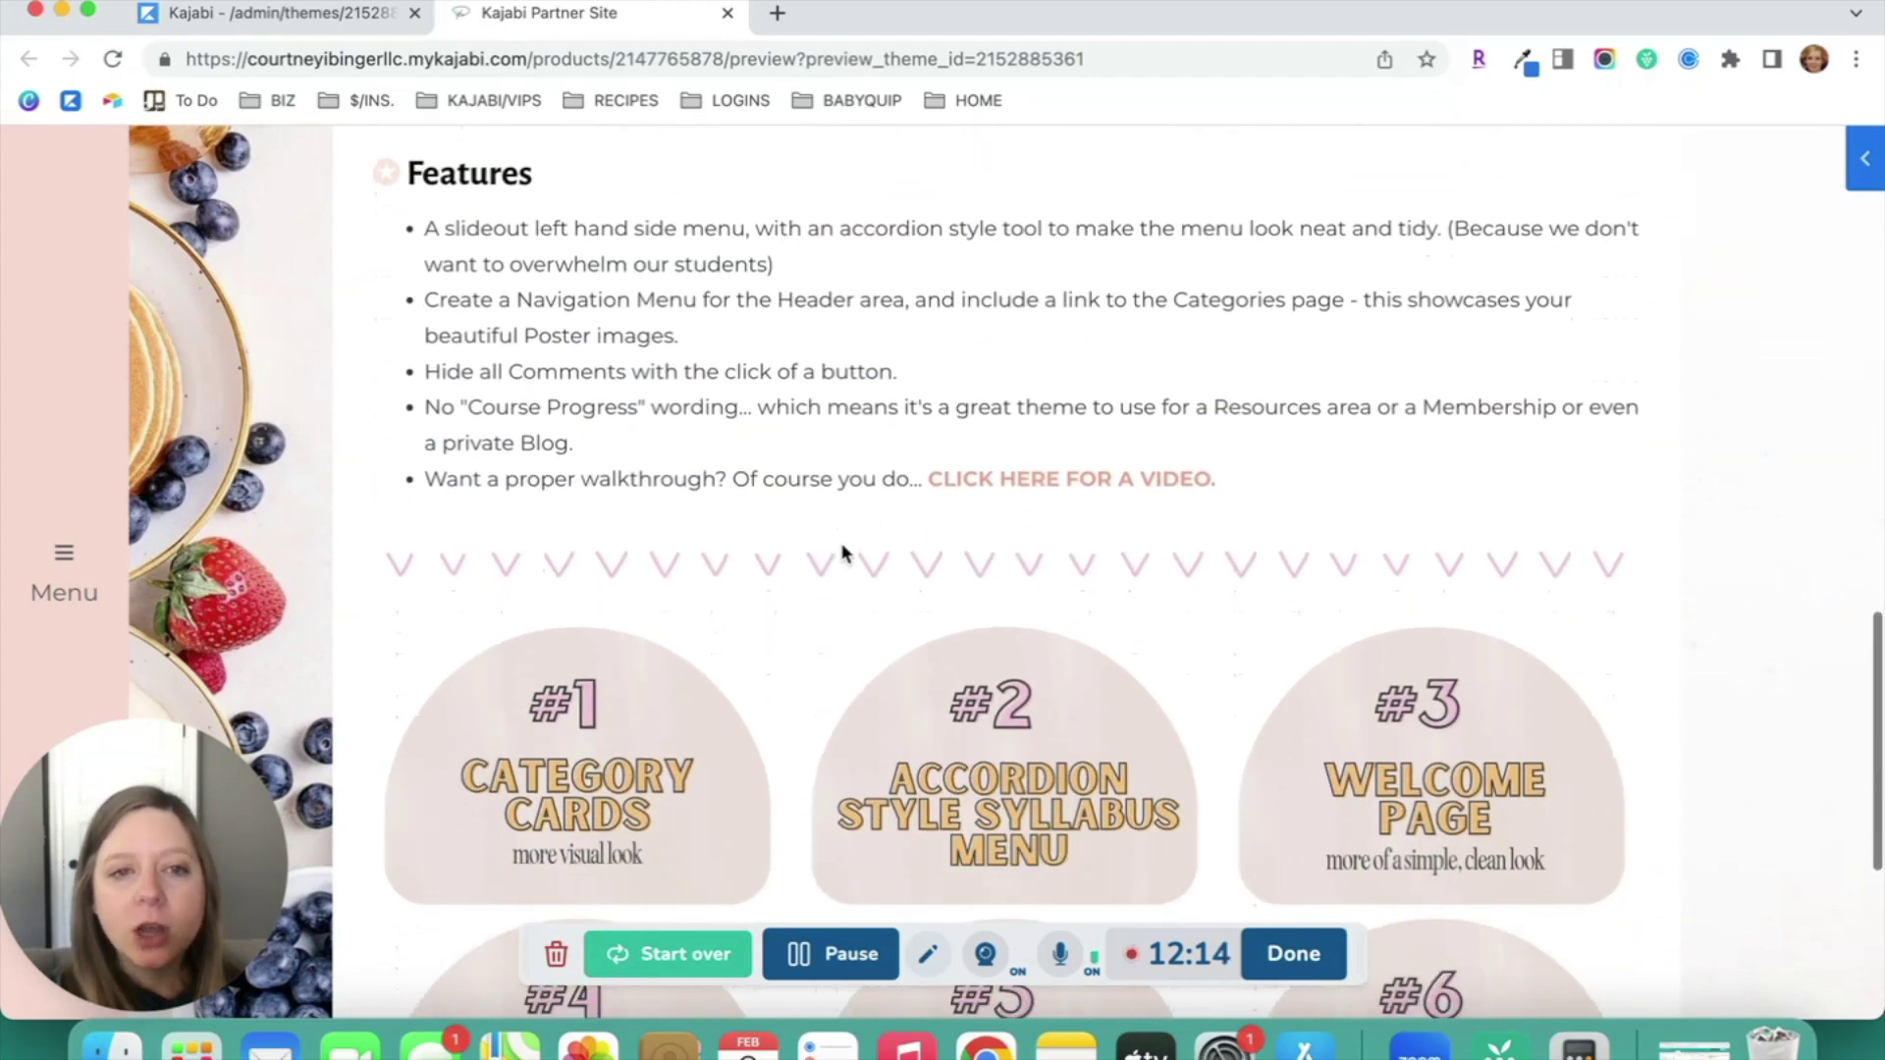
pyautogui.scroll(-4, 841, 553)
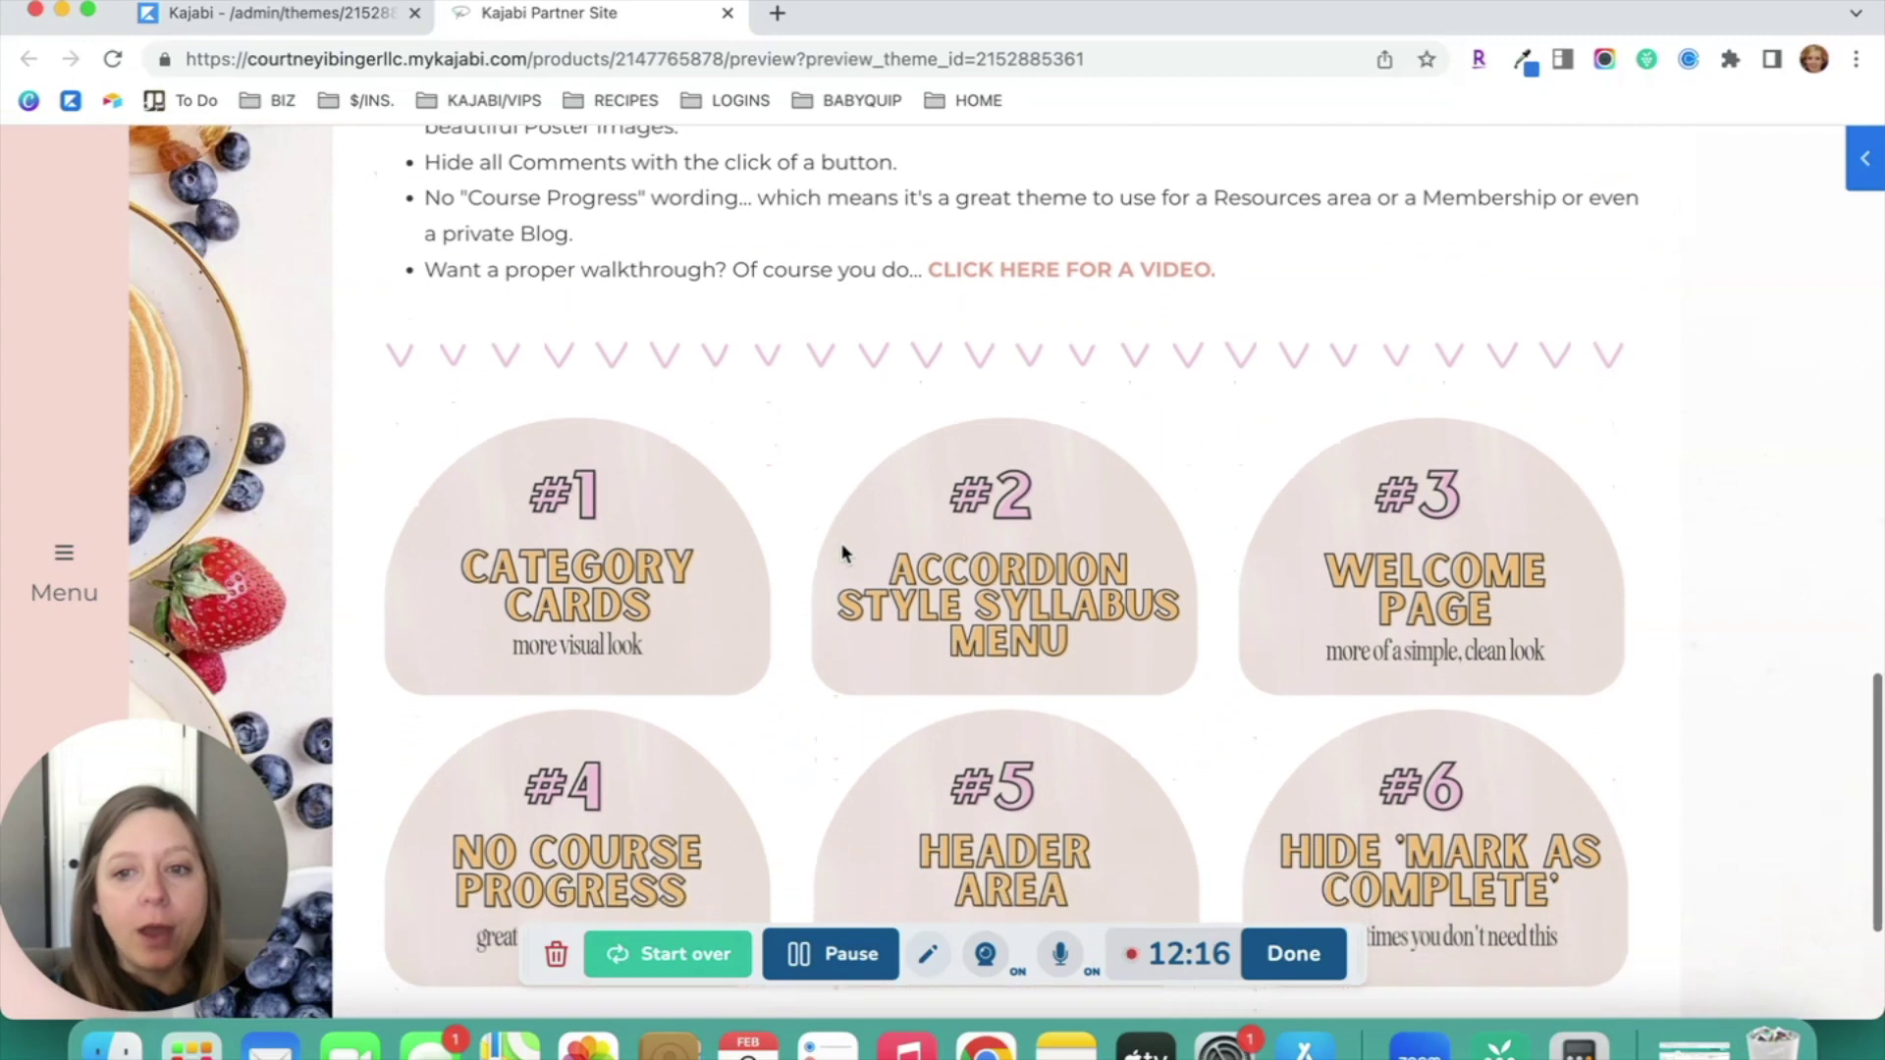
pyautogui.scroll(-4, 717, 445)
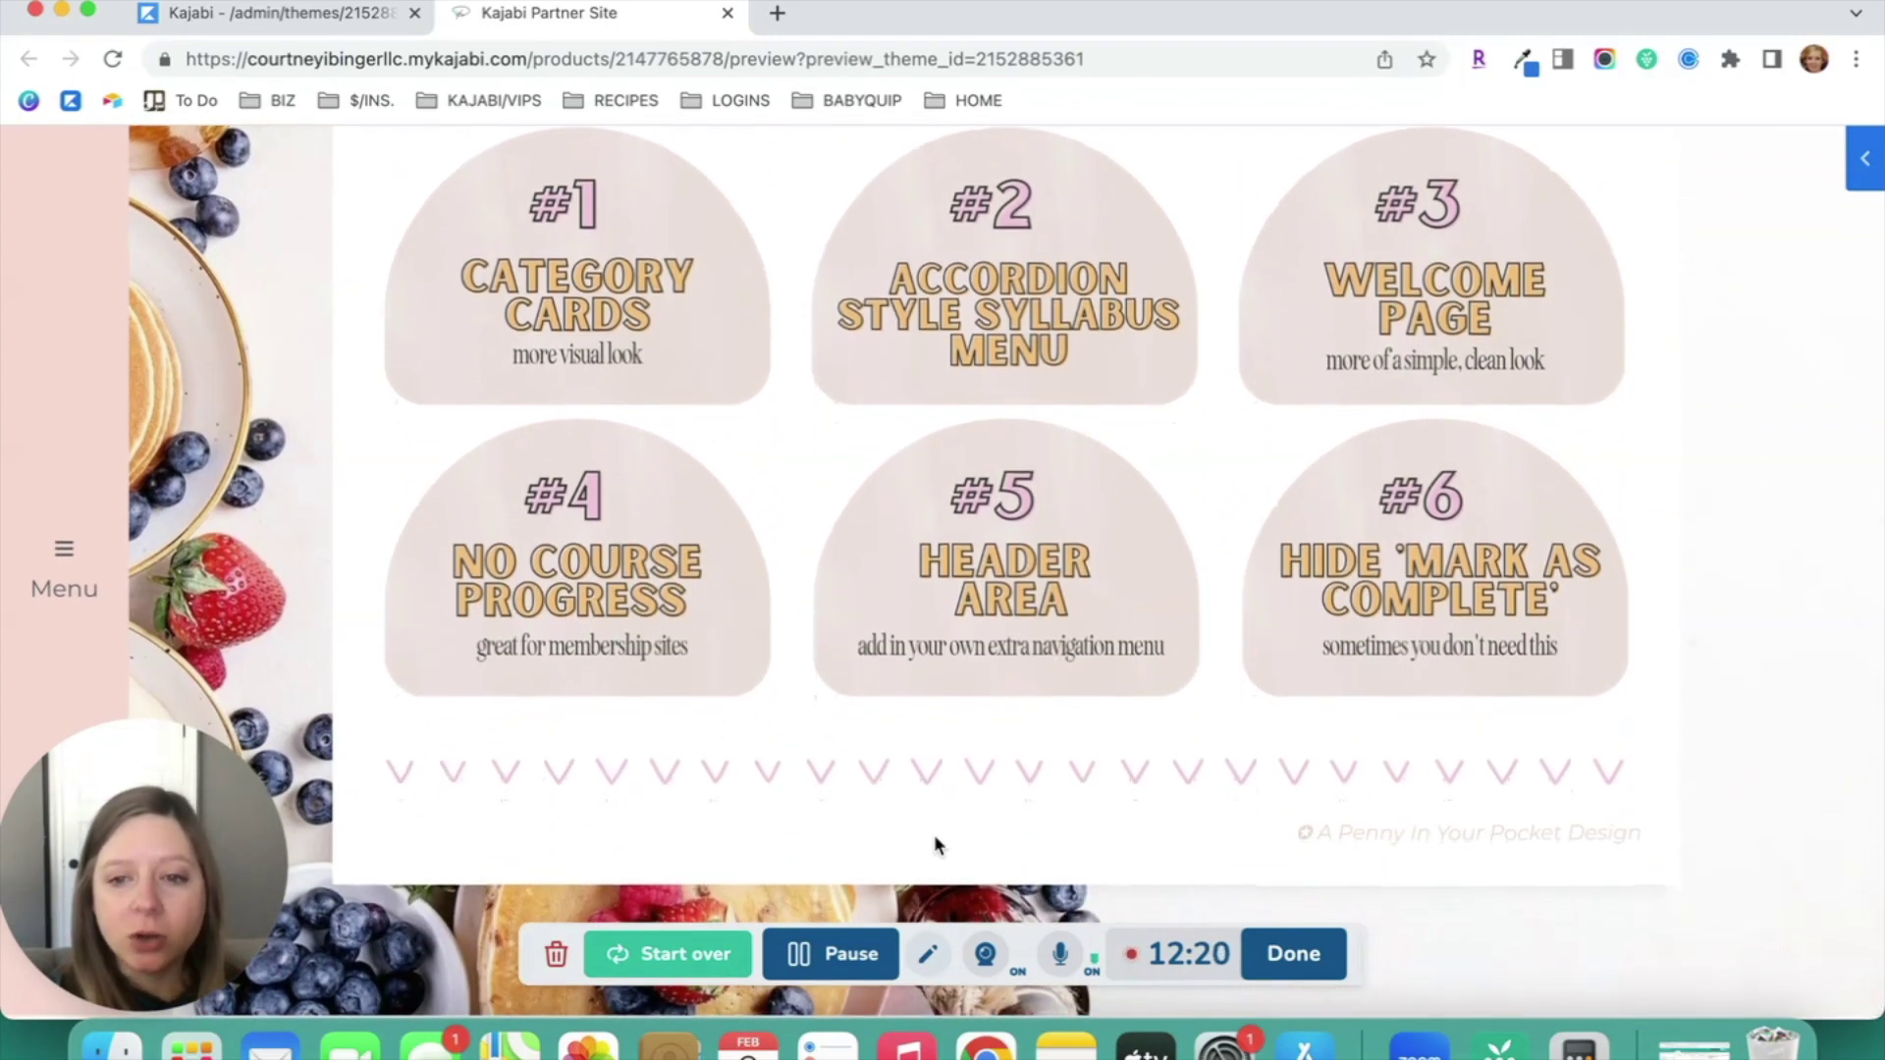
pyautogui.scroll(15, 925, 842)
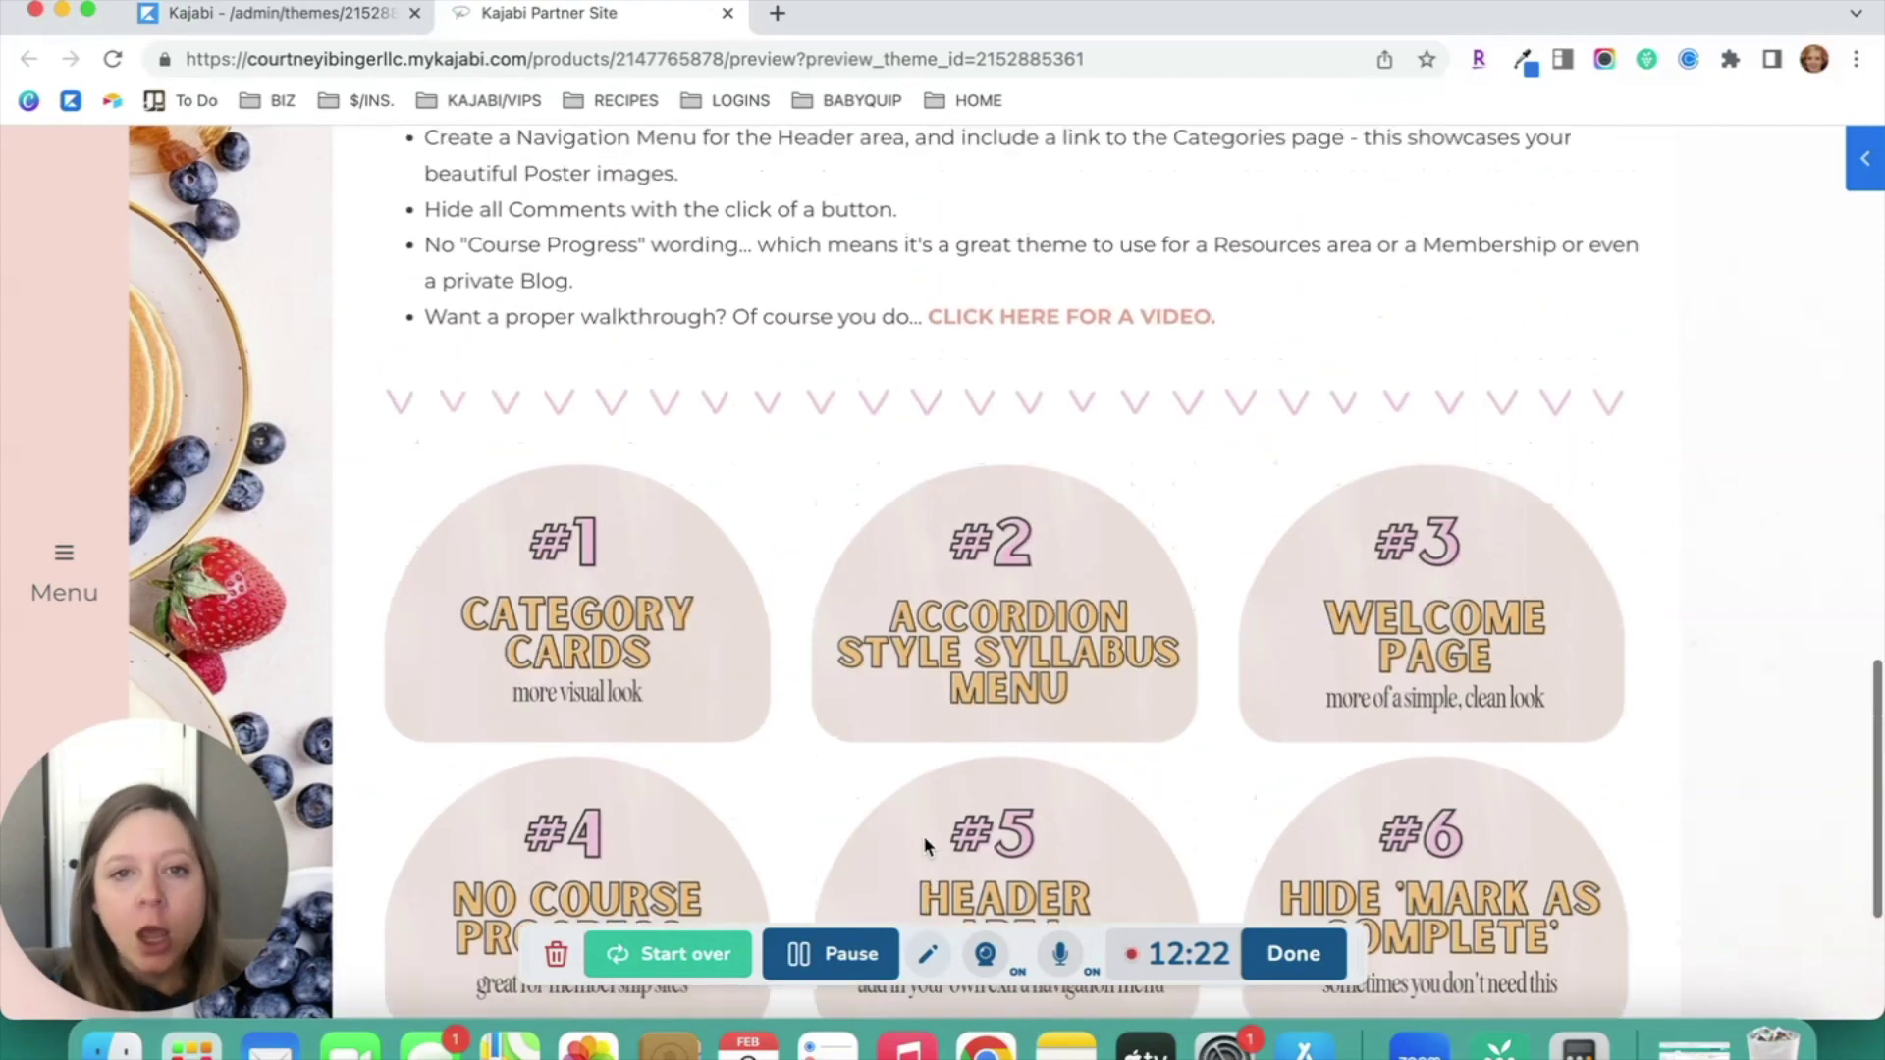
pyautogui.scroll(5, 752, 383)
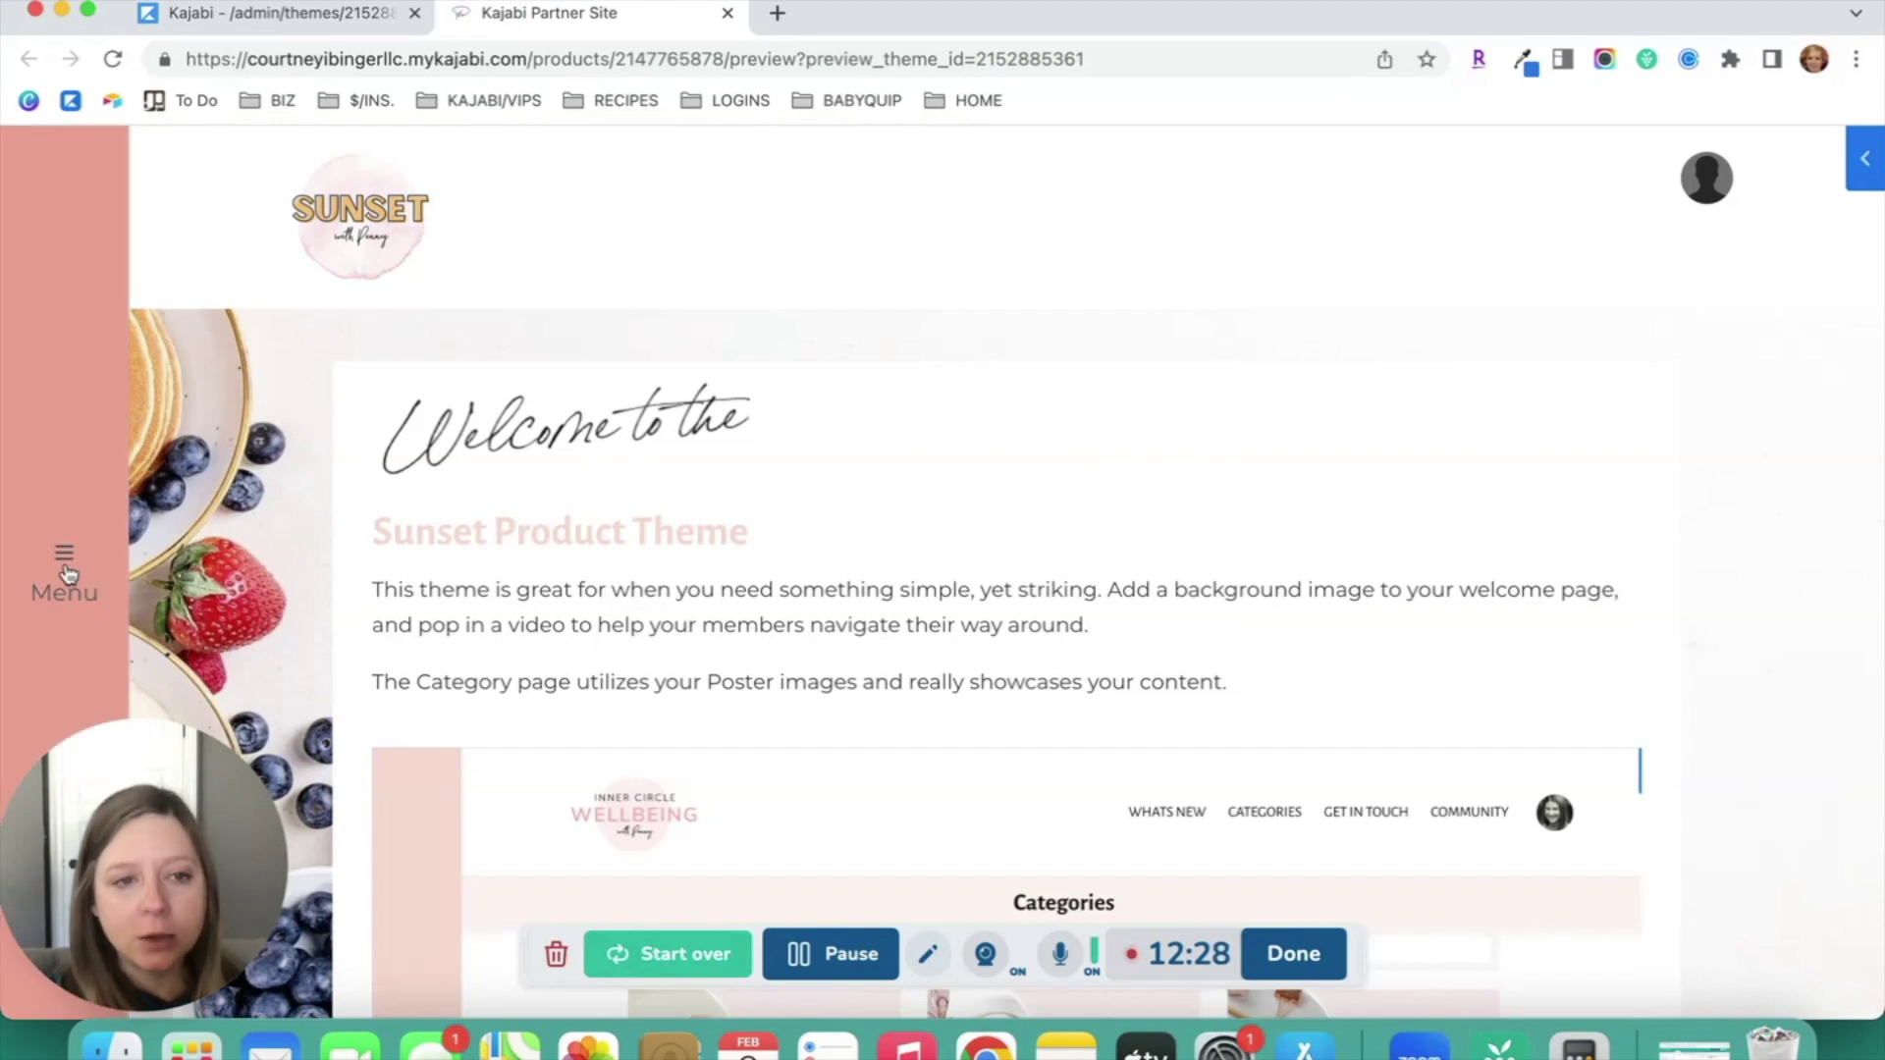
# Open the side menu and expand the Member Benefits and Success Path categories
pyautogui.click(69, 559)
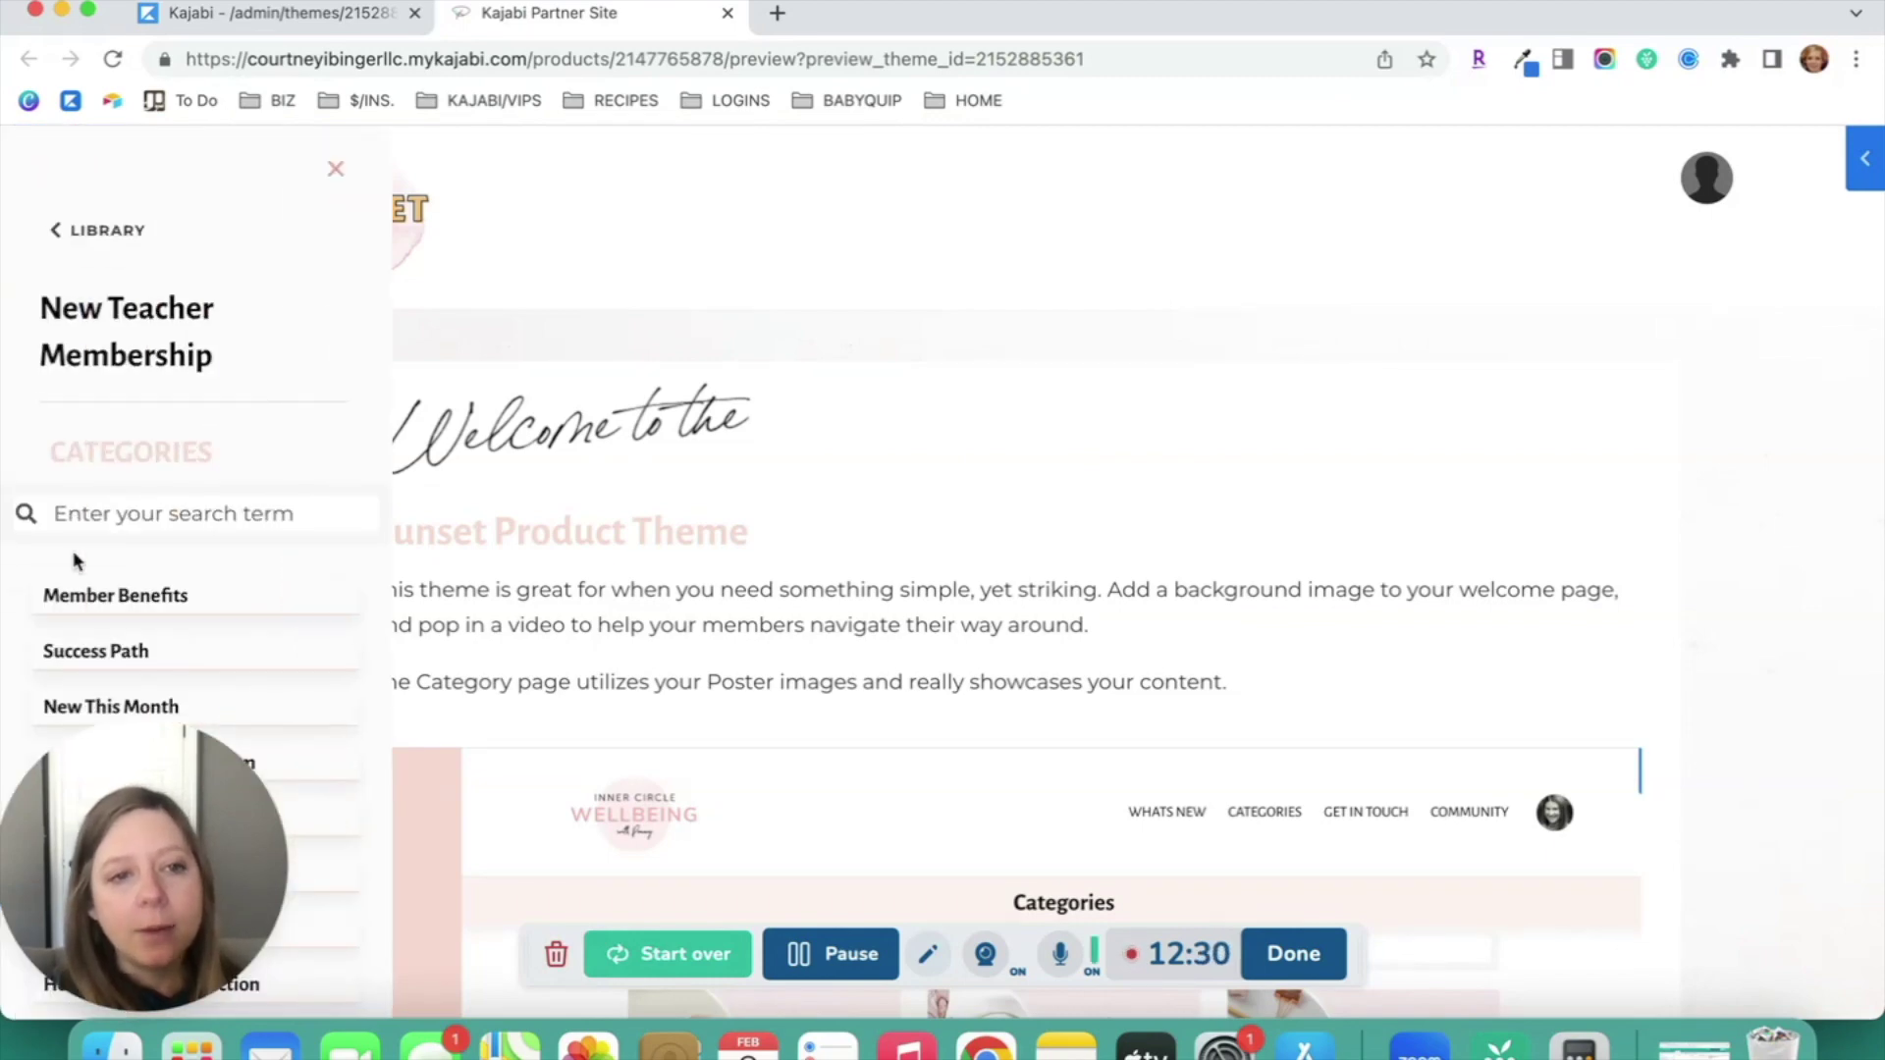
pyautogui.scroll(-3, 265, 499)
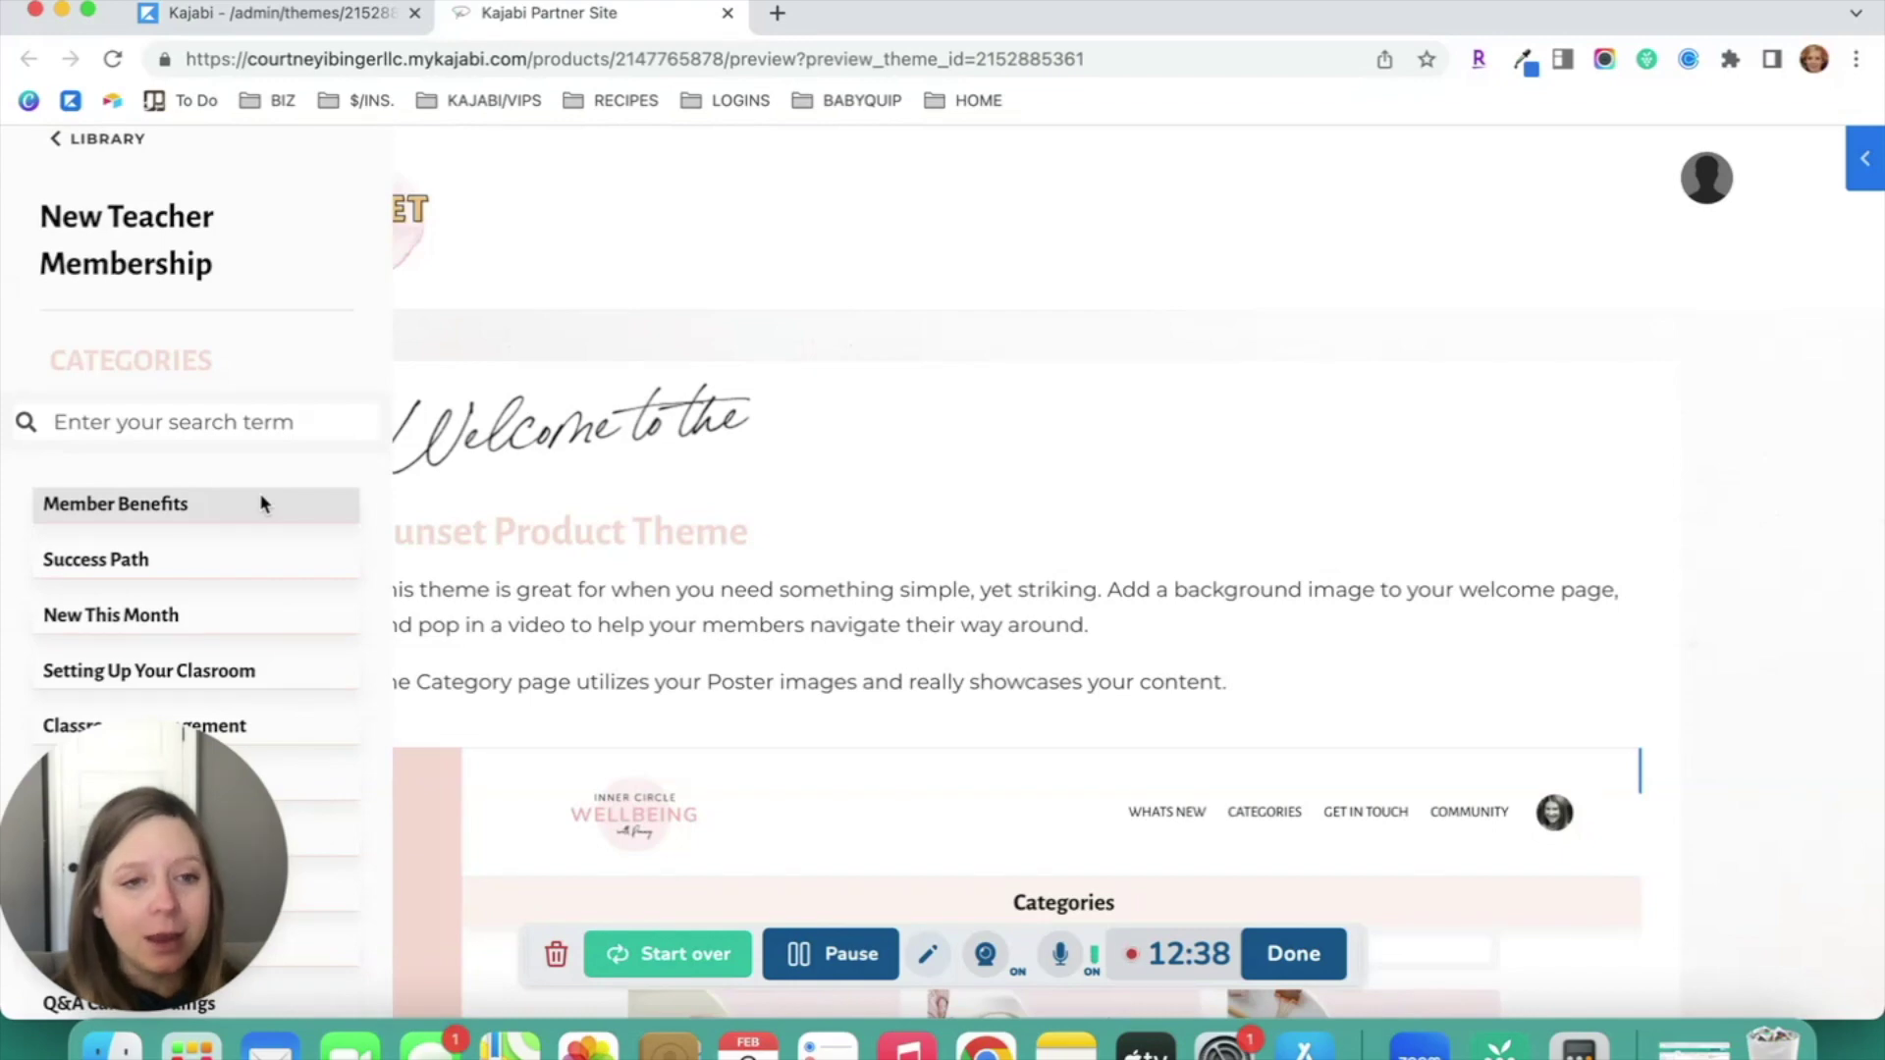
pyautogui.scroll(-5, 263, 504)
pyautogui.click(162, 303)
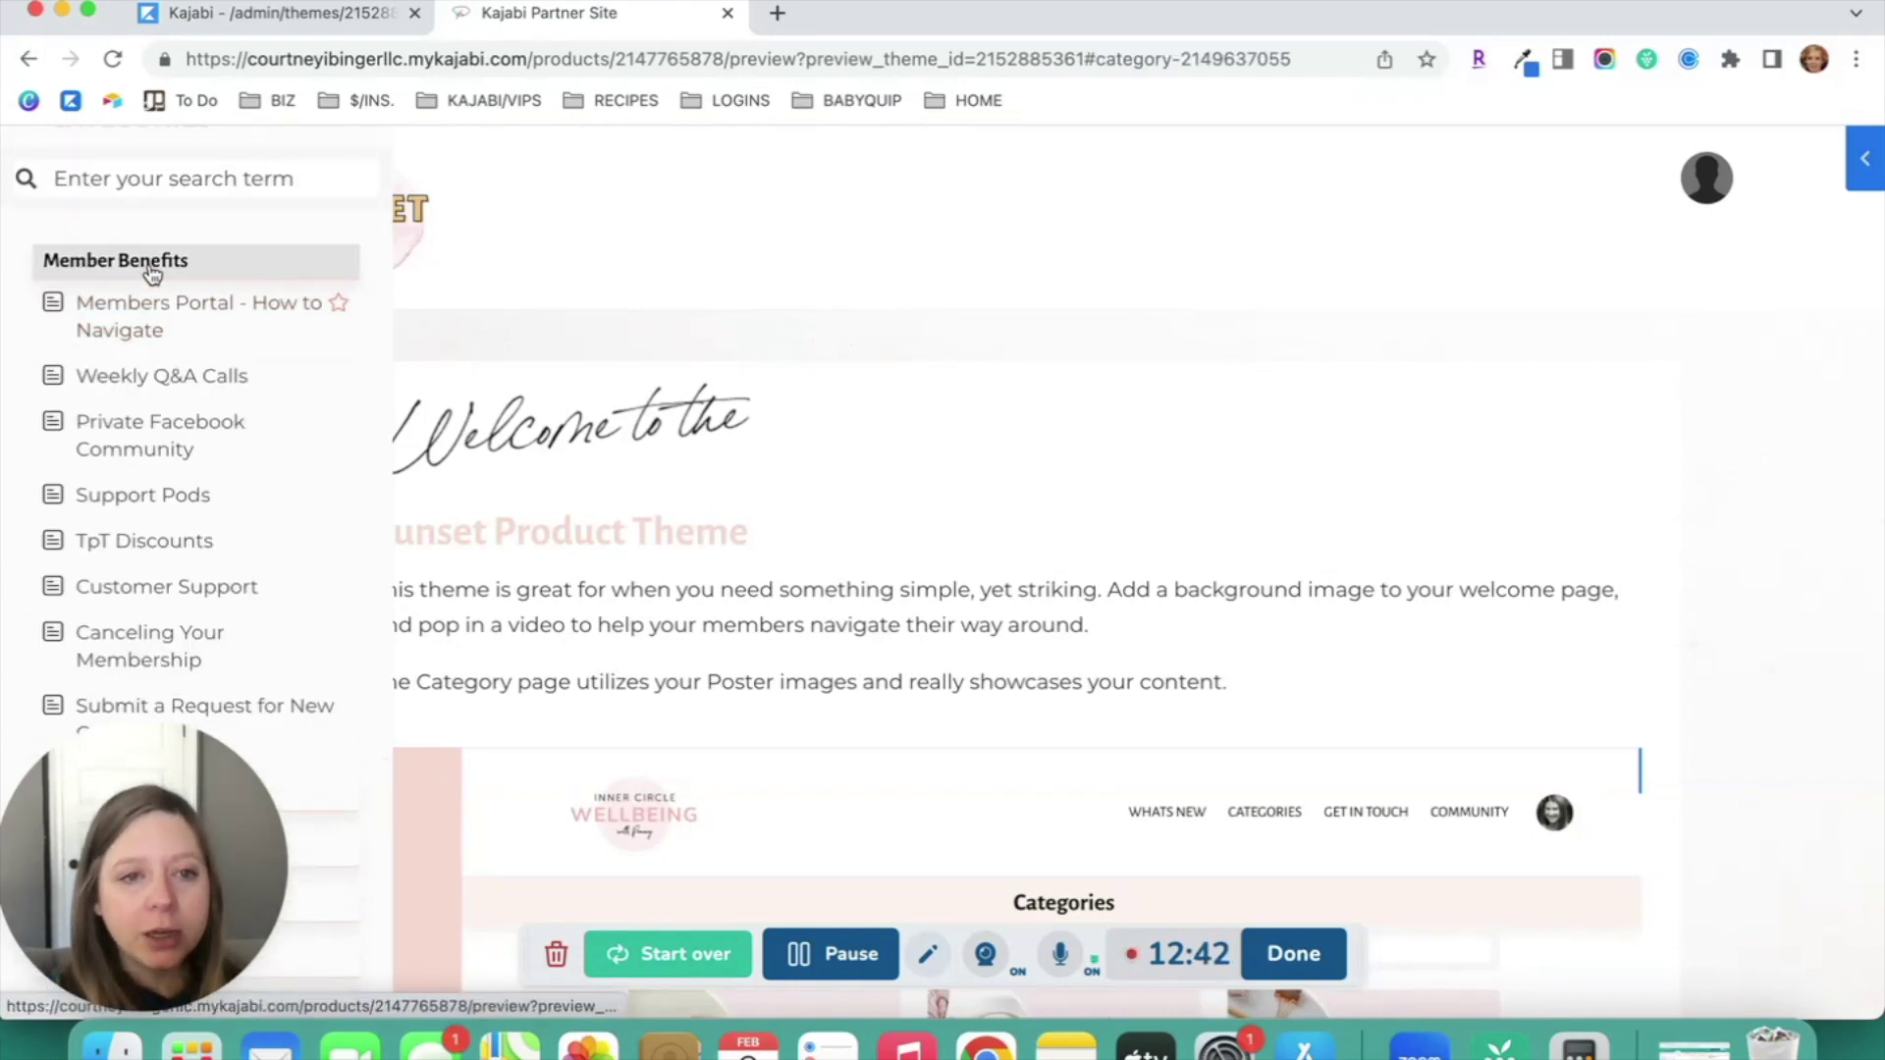
pyautogui.click(149, 262)
pyautogui.click(138, 331)
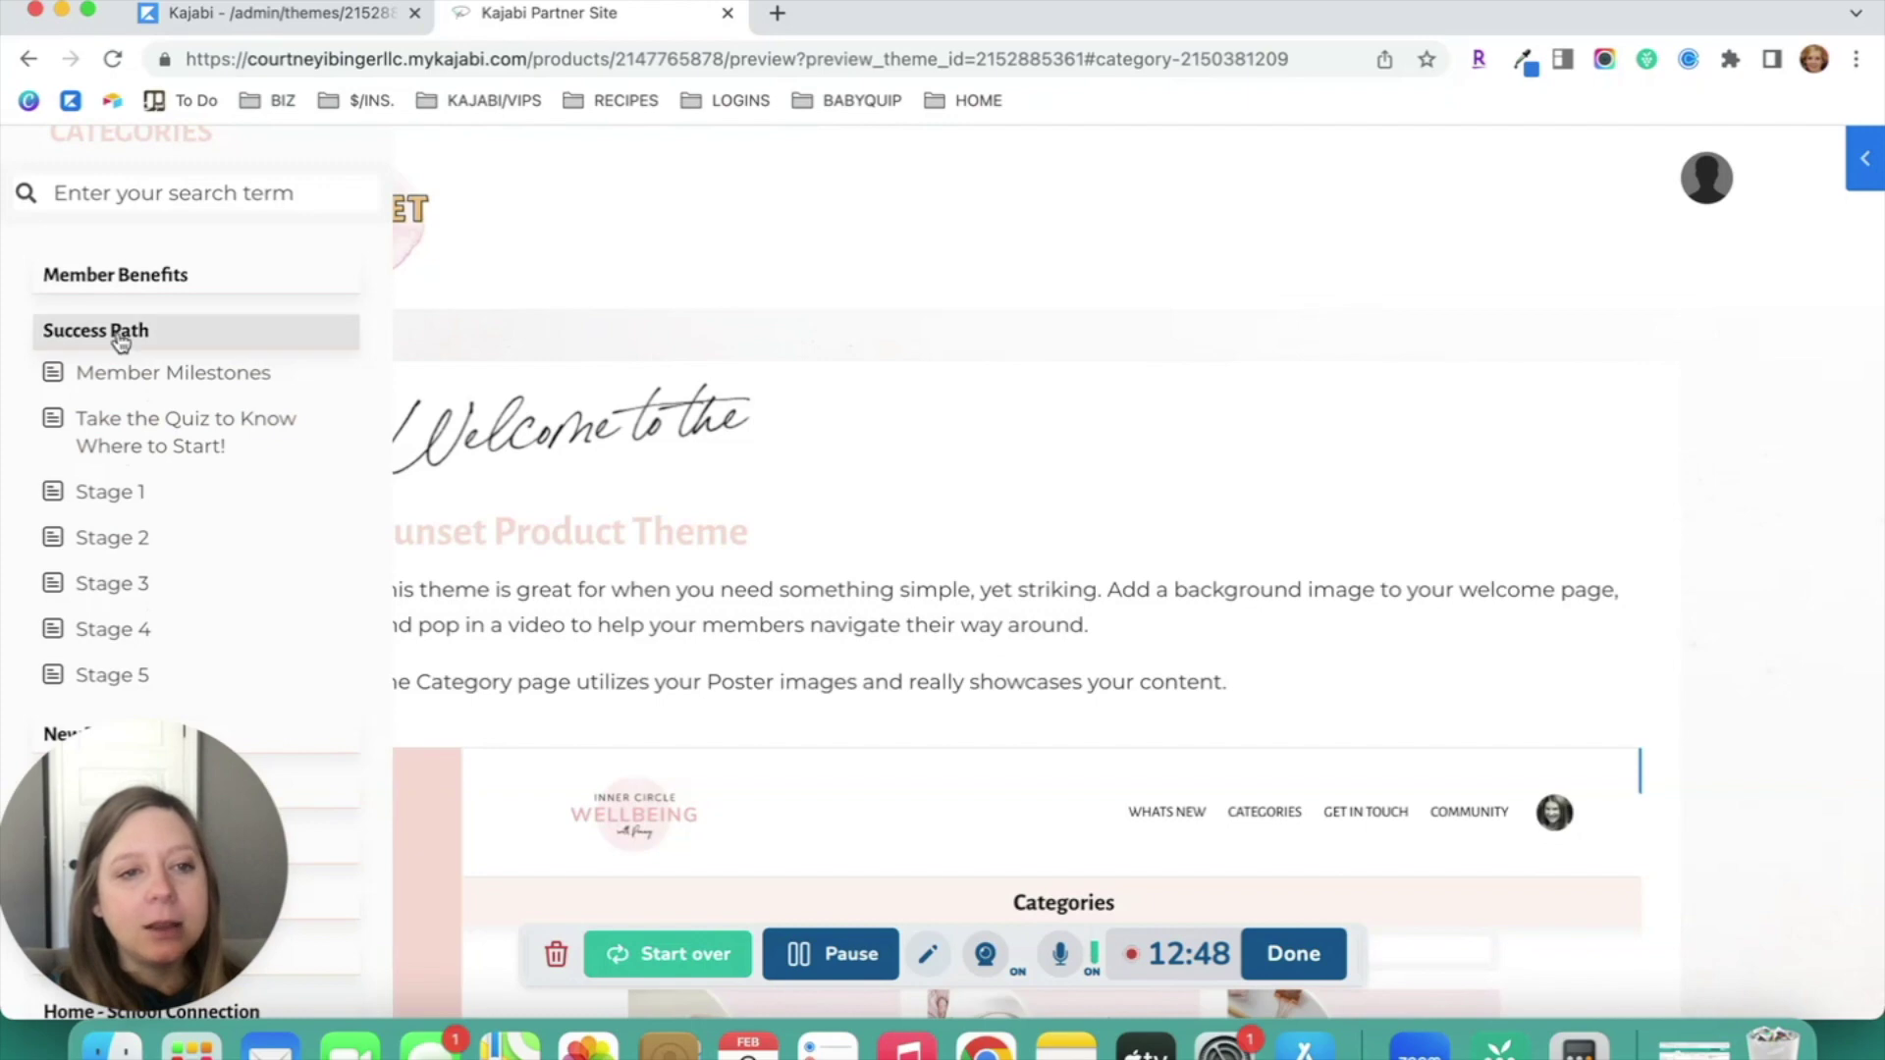
# Expand and collapse New This Month, Lesson Planning and Classroom Management, then open Categories
pyautogui.click(121, 334)
pyautogui.click(143, 364)
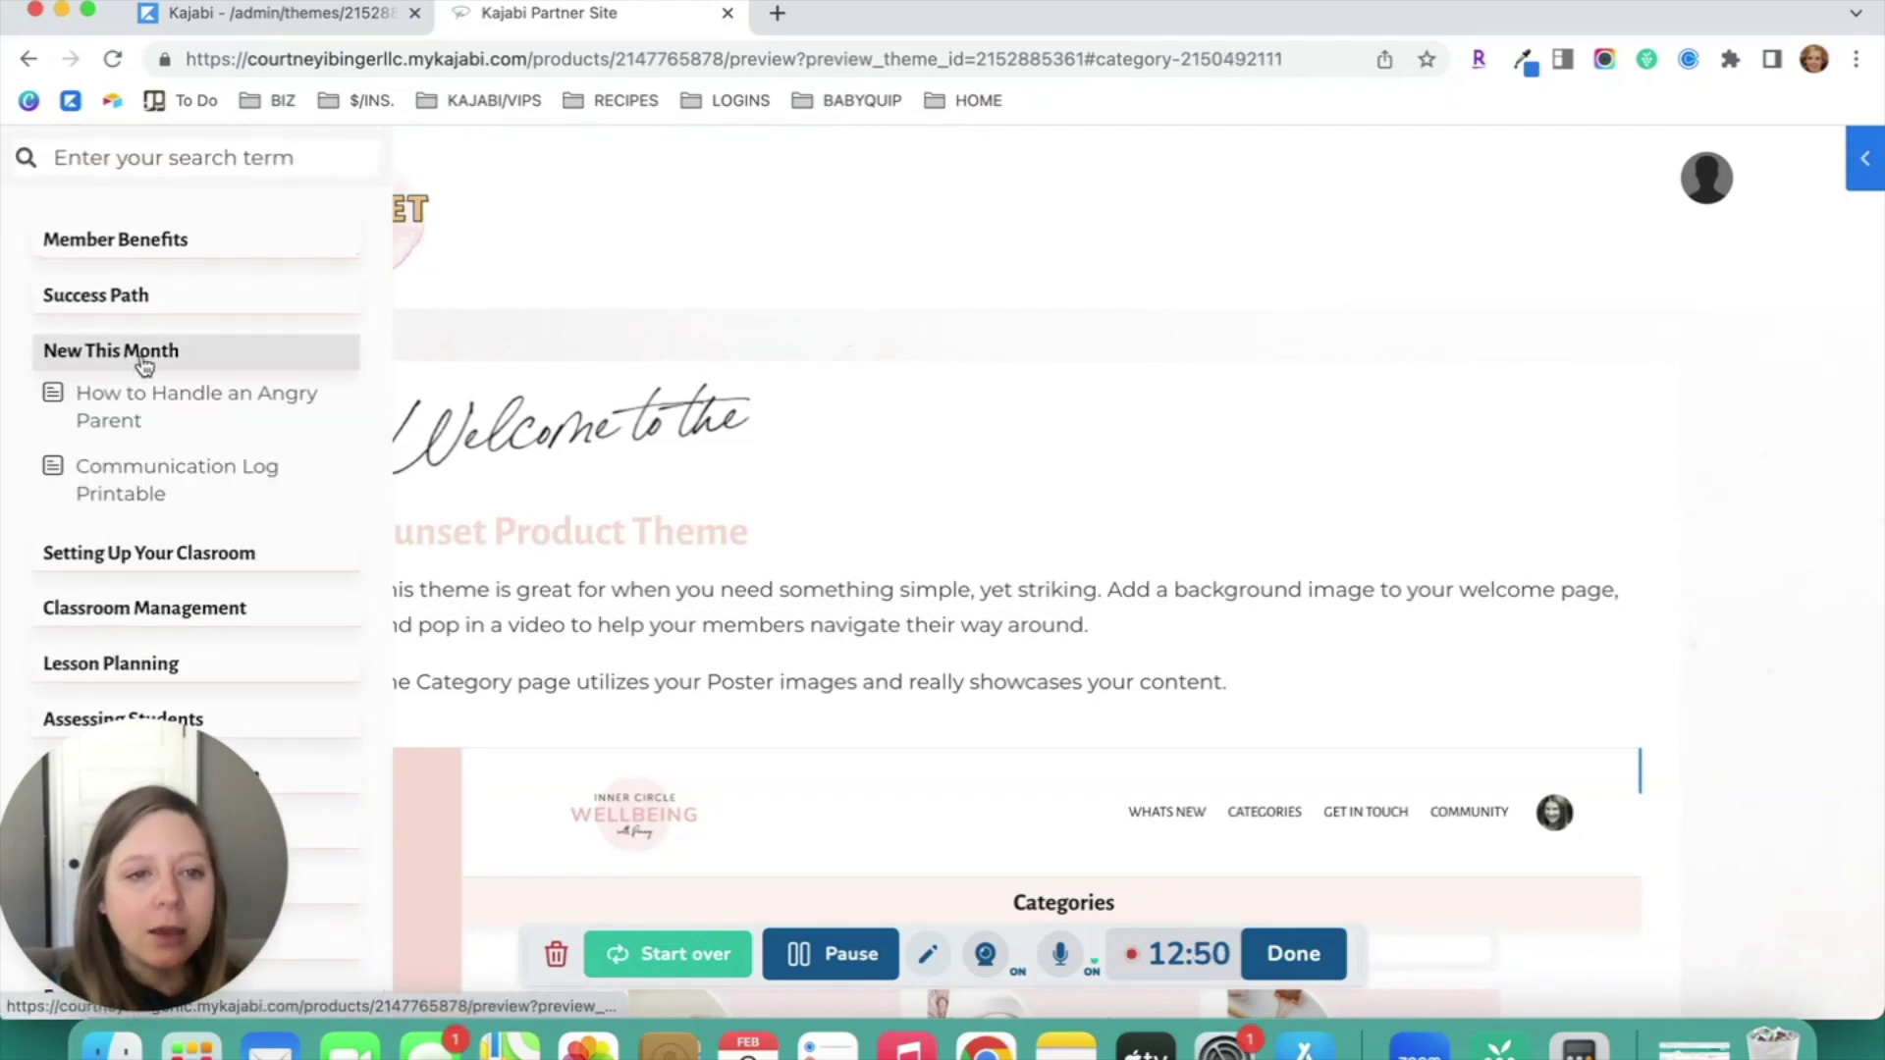
pyautogui.click(144, 363)
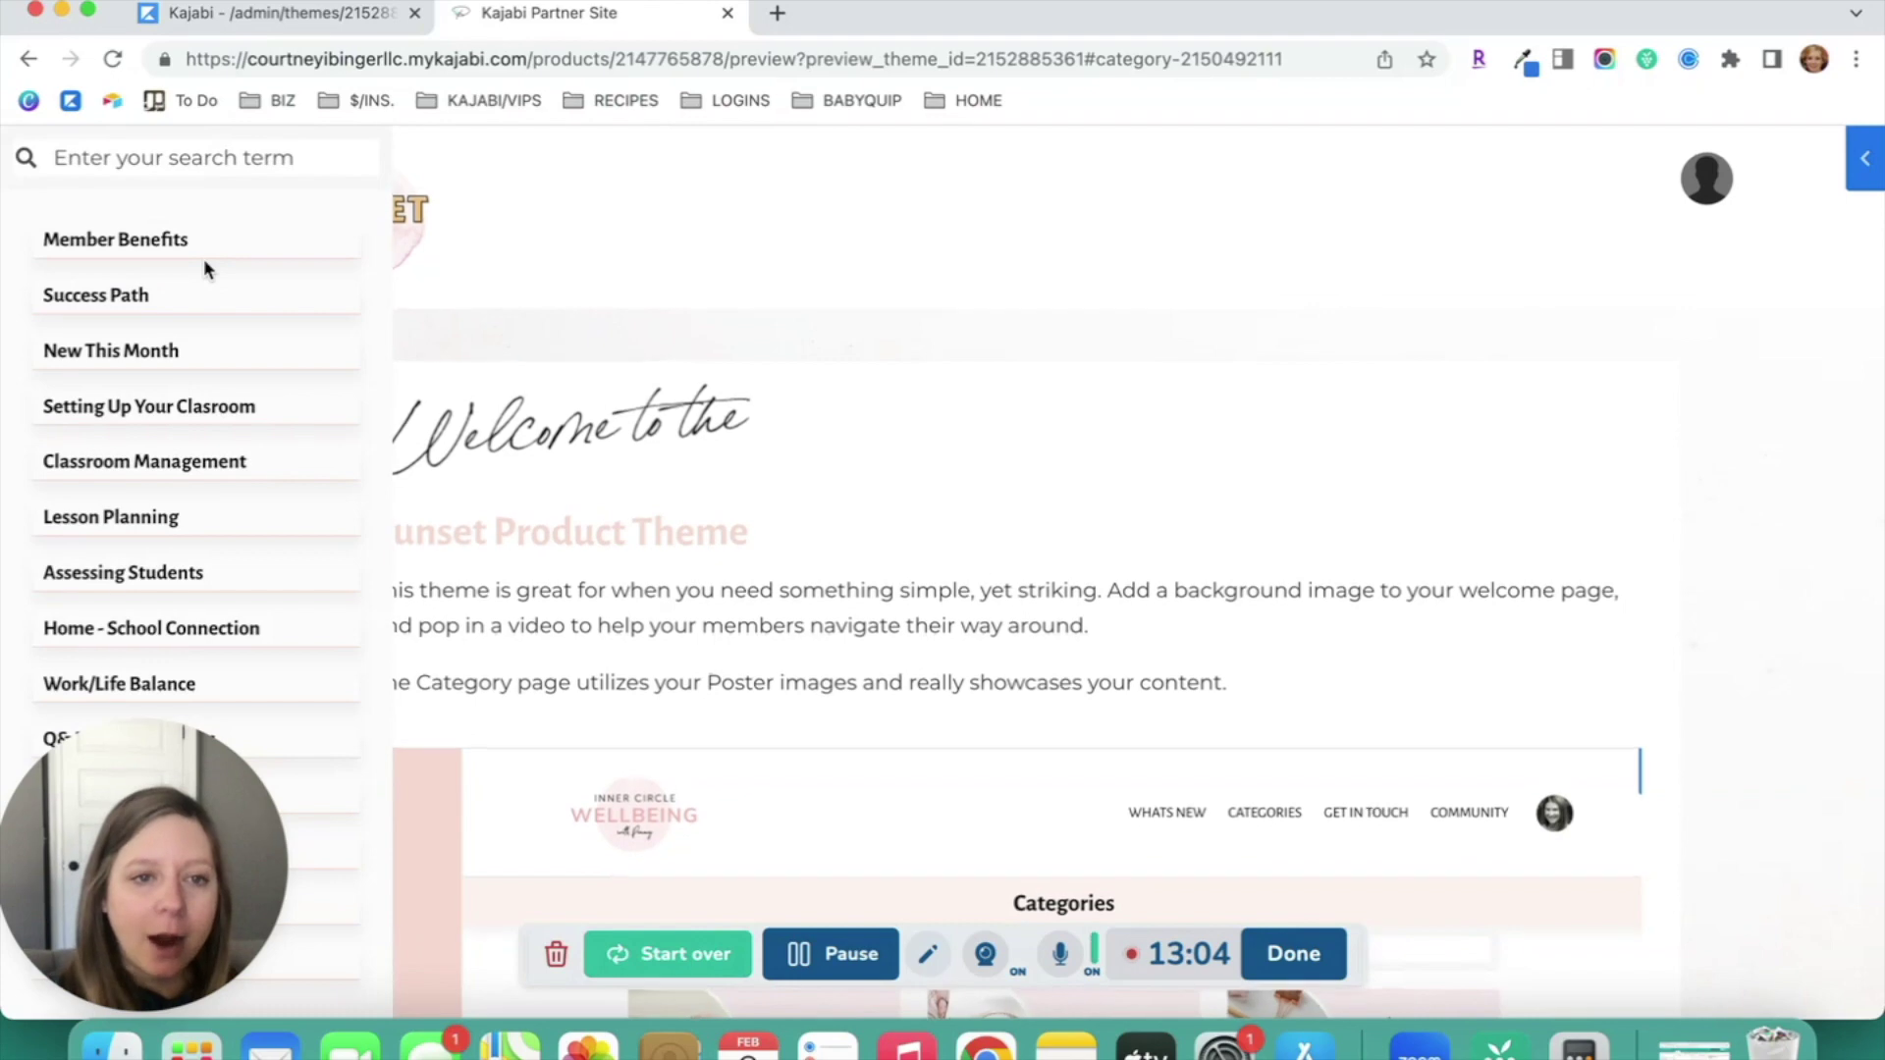
pyautogui.click(161, 523)
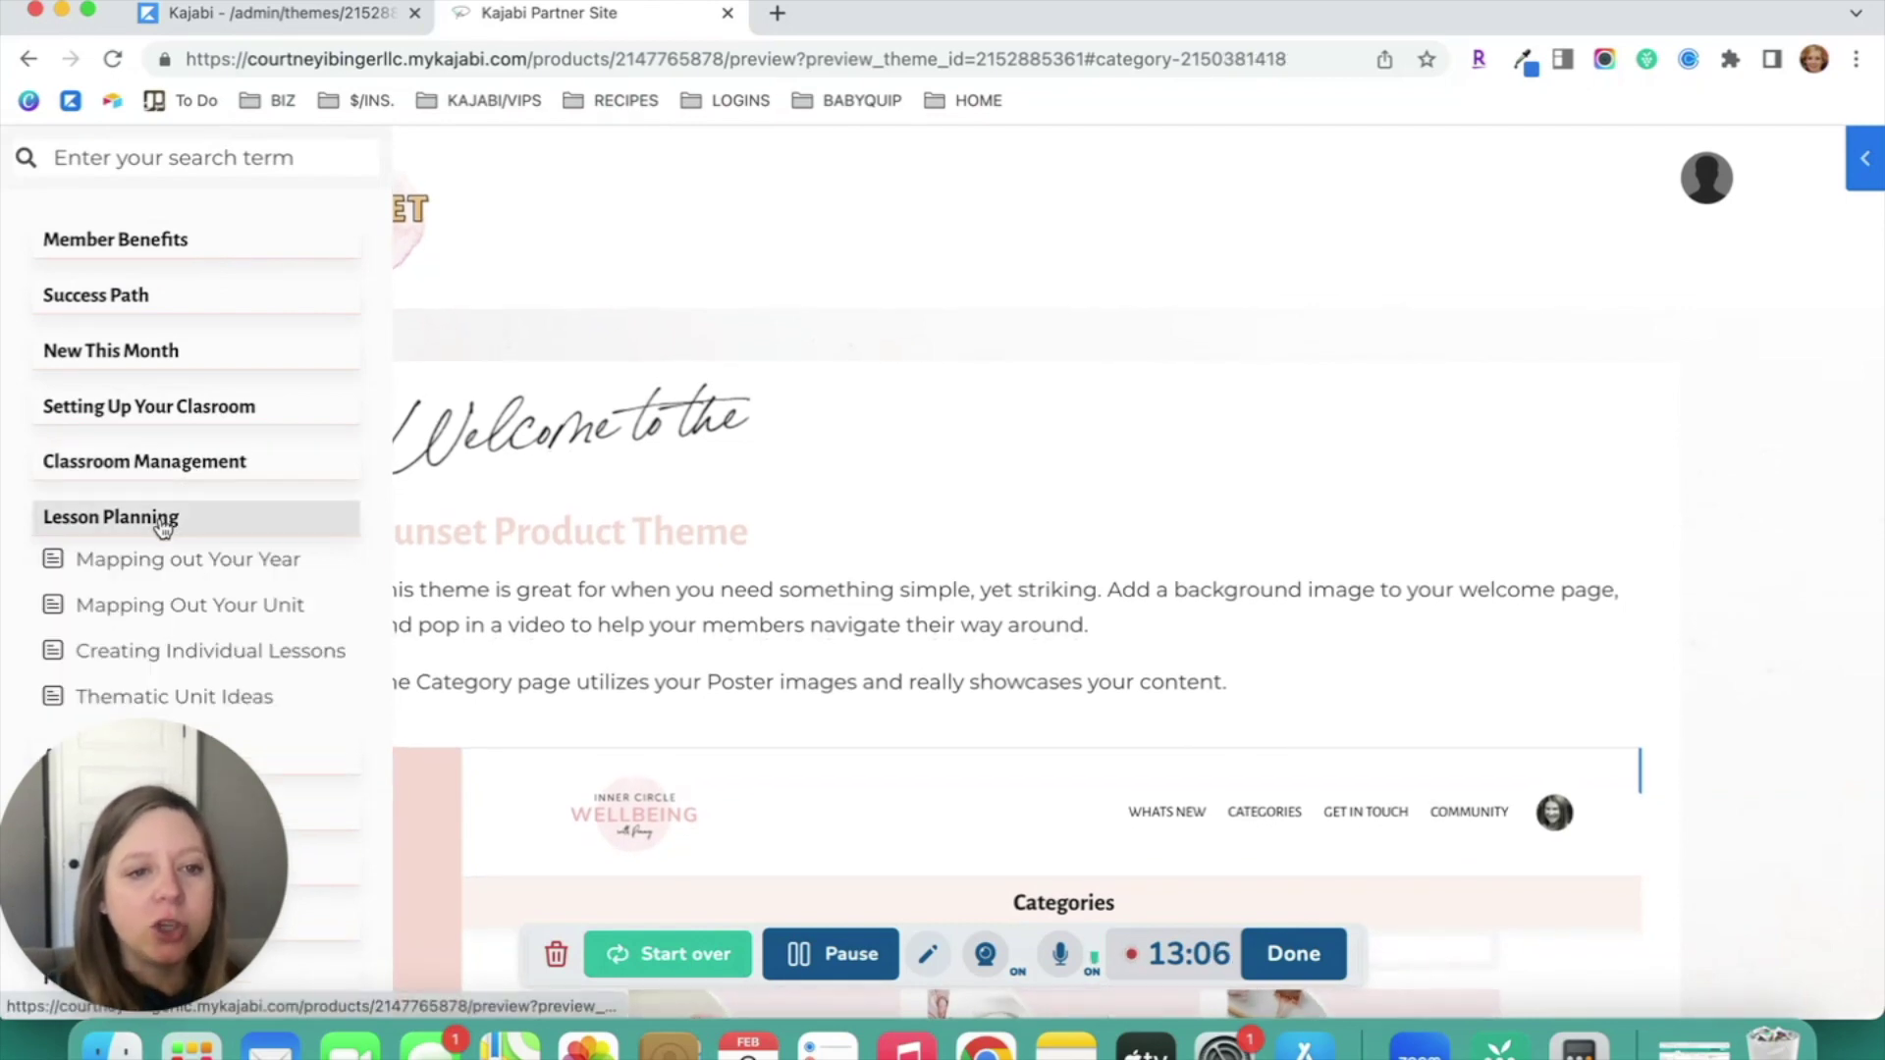
pyautogui.click(161, 521)
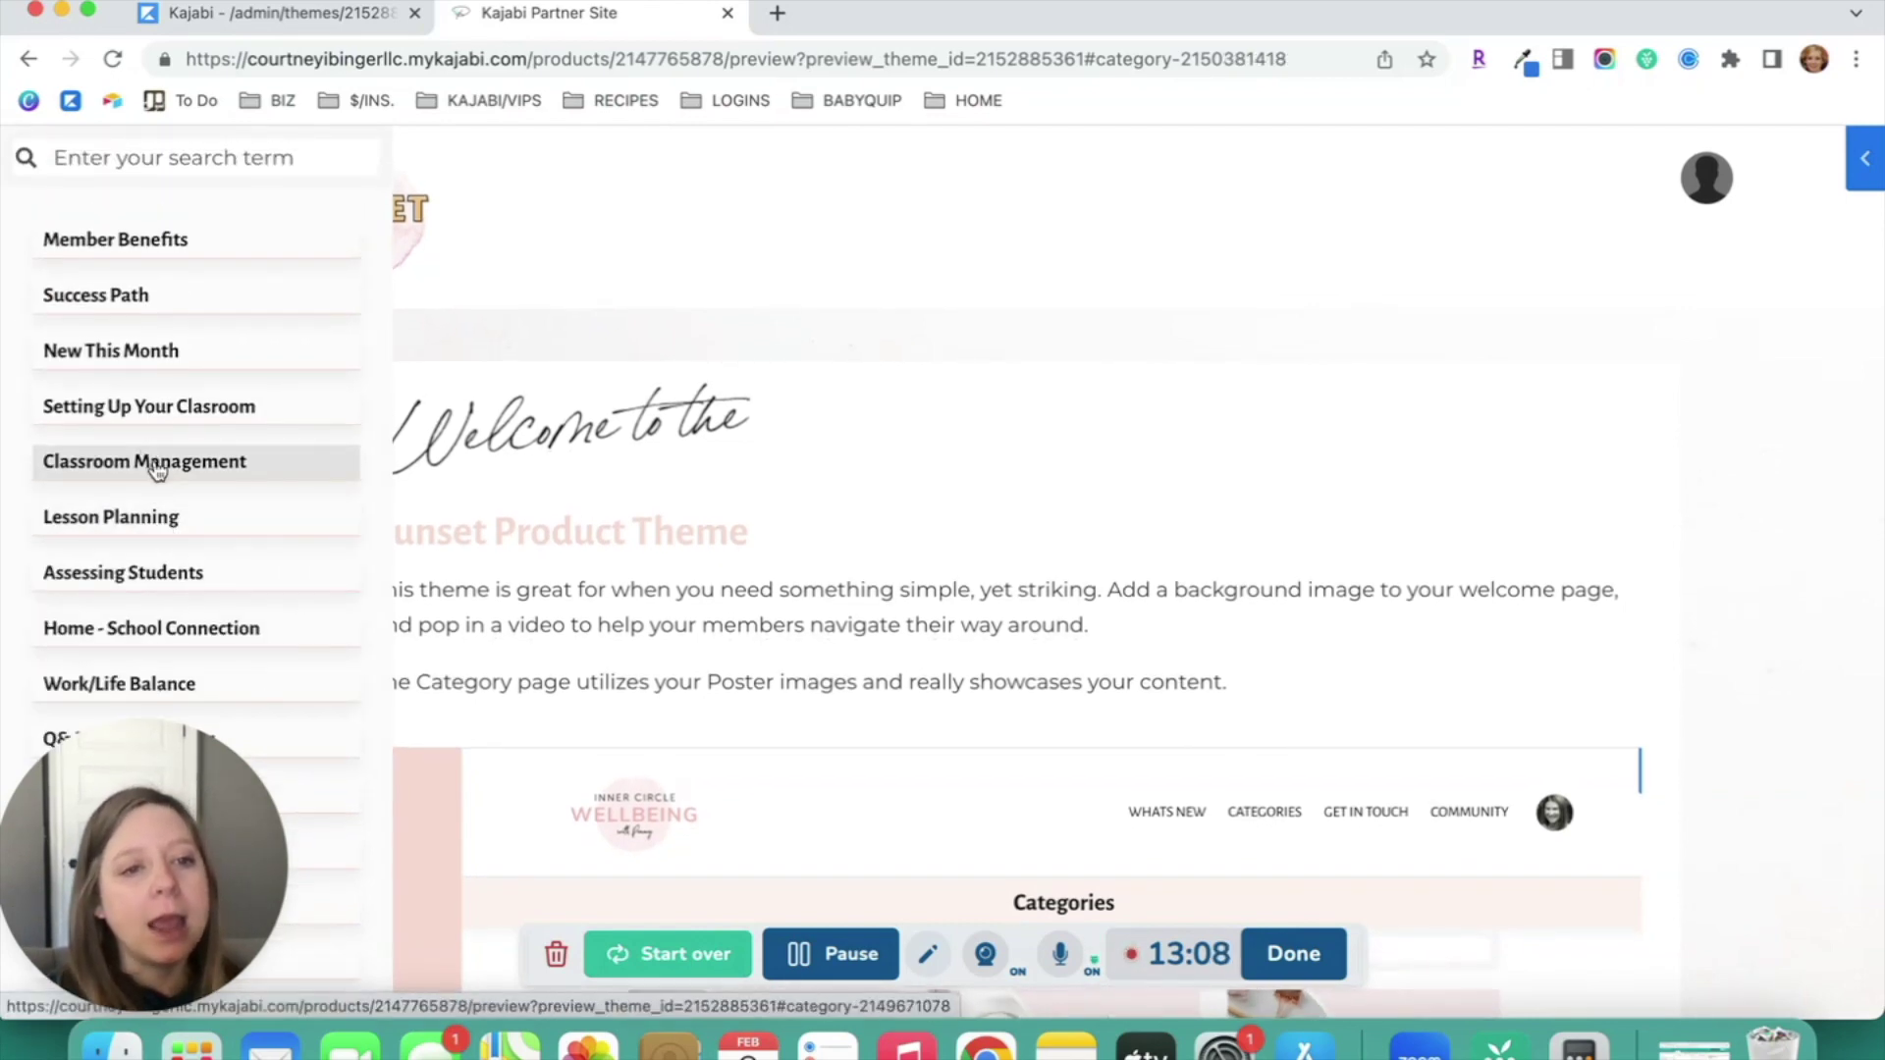
pyautogui.click(157, 467)
pyautogui.click(156, 467)
pyautogui.scroll(5, 157, 472)
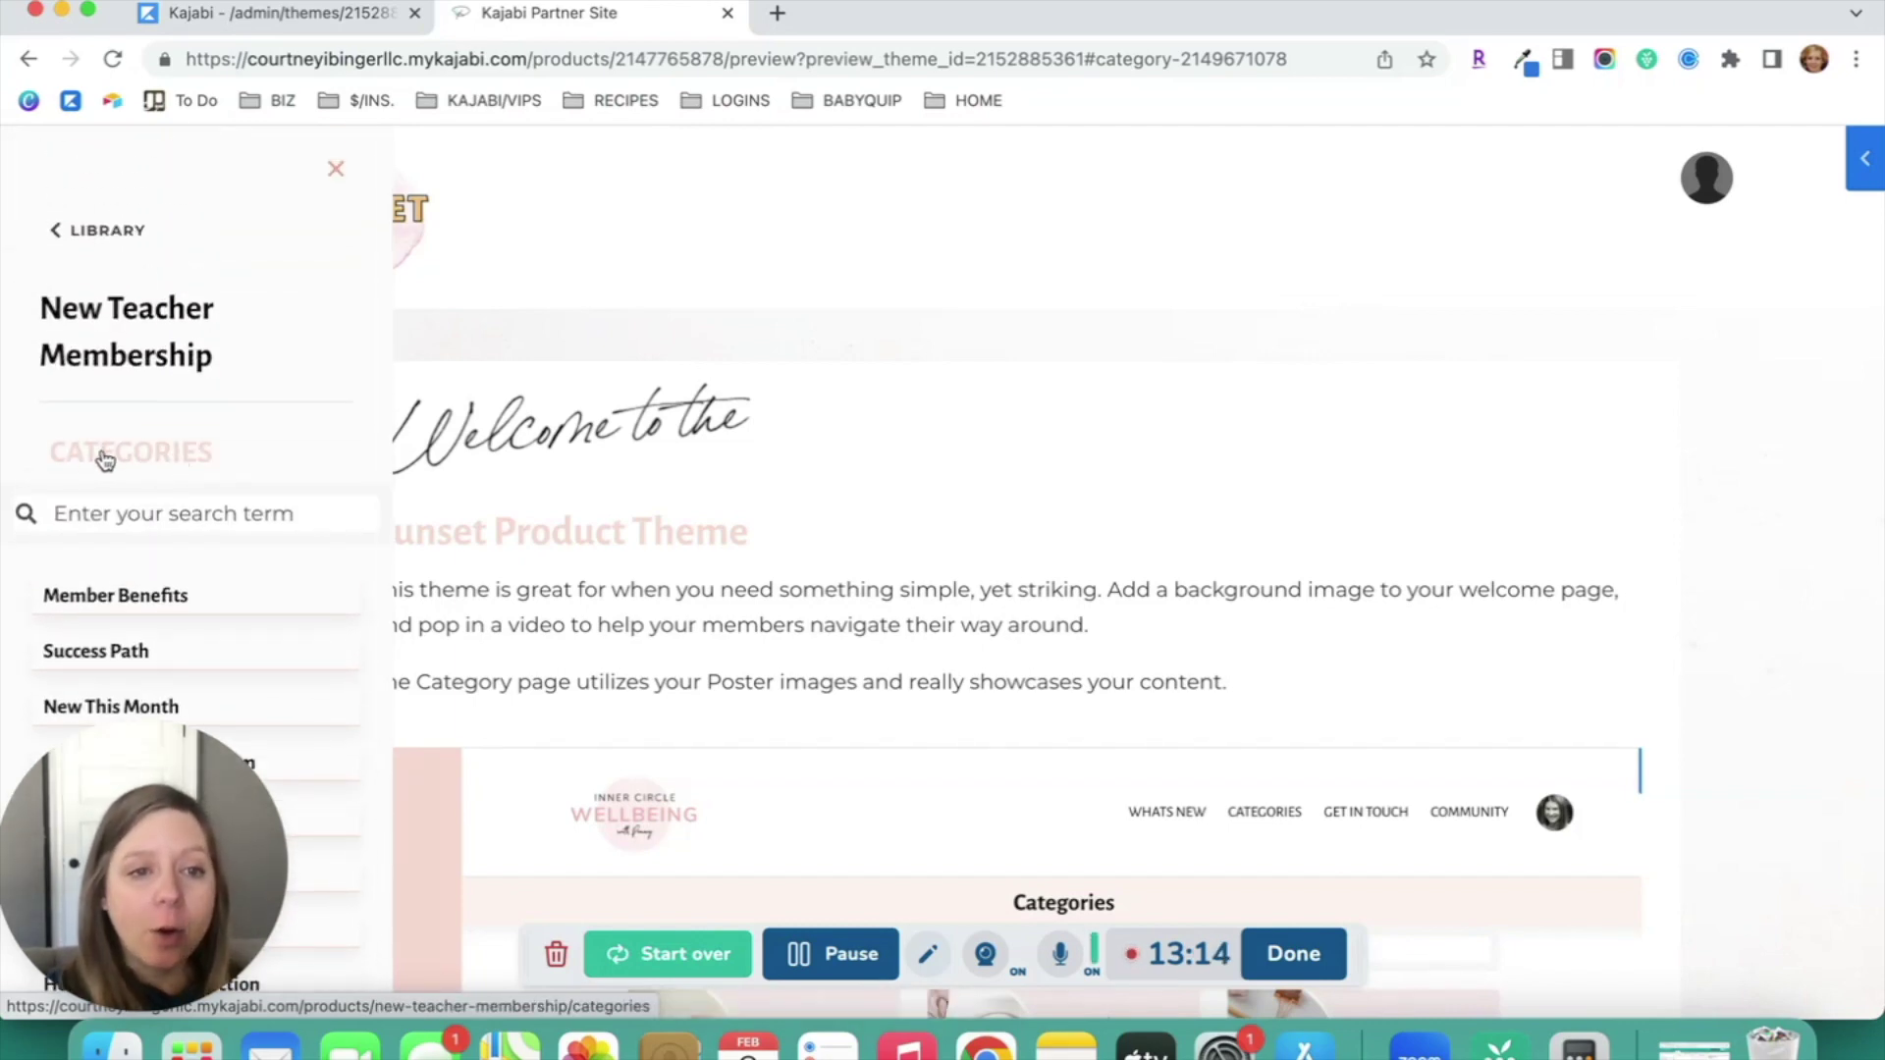
pyautogui.click(145, 455)
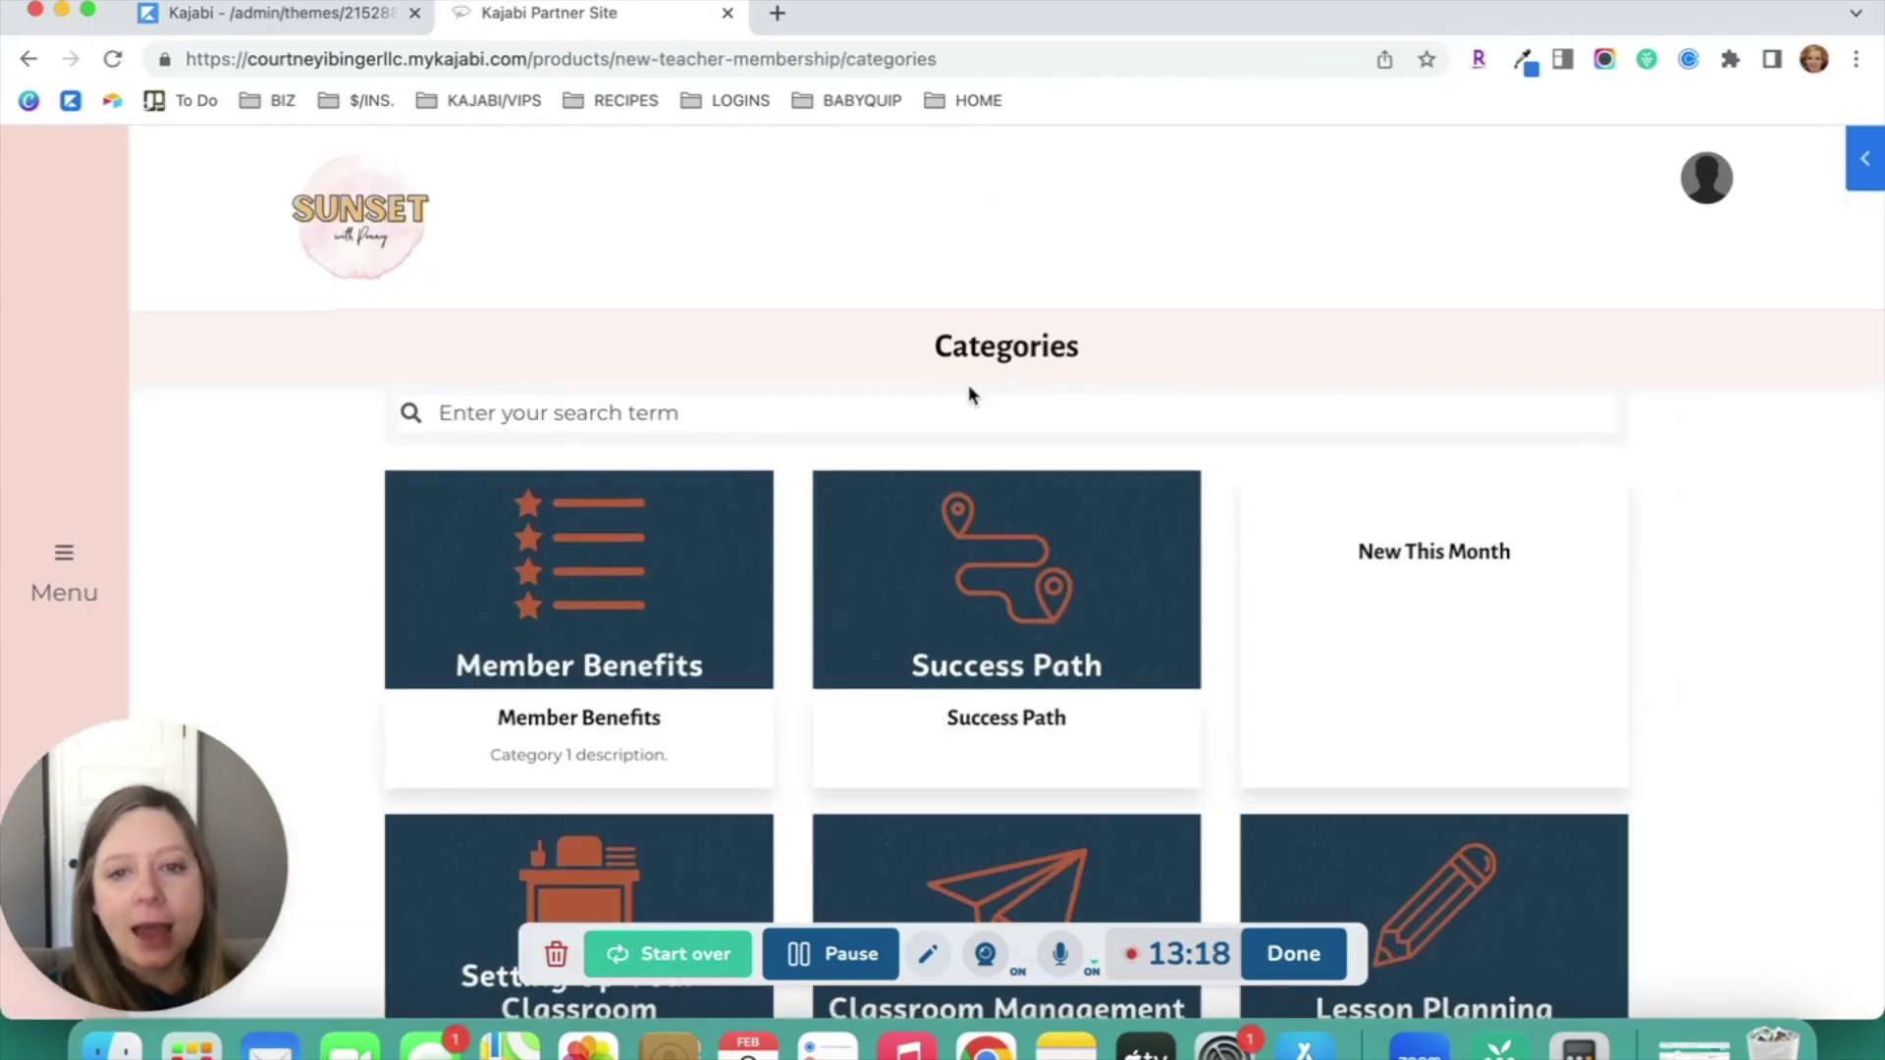
# Browse the category cards, then return to the HOME PAGE through the side menu
pyautogui.scroll(-8, 968, 395)
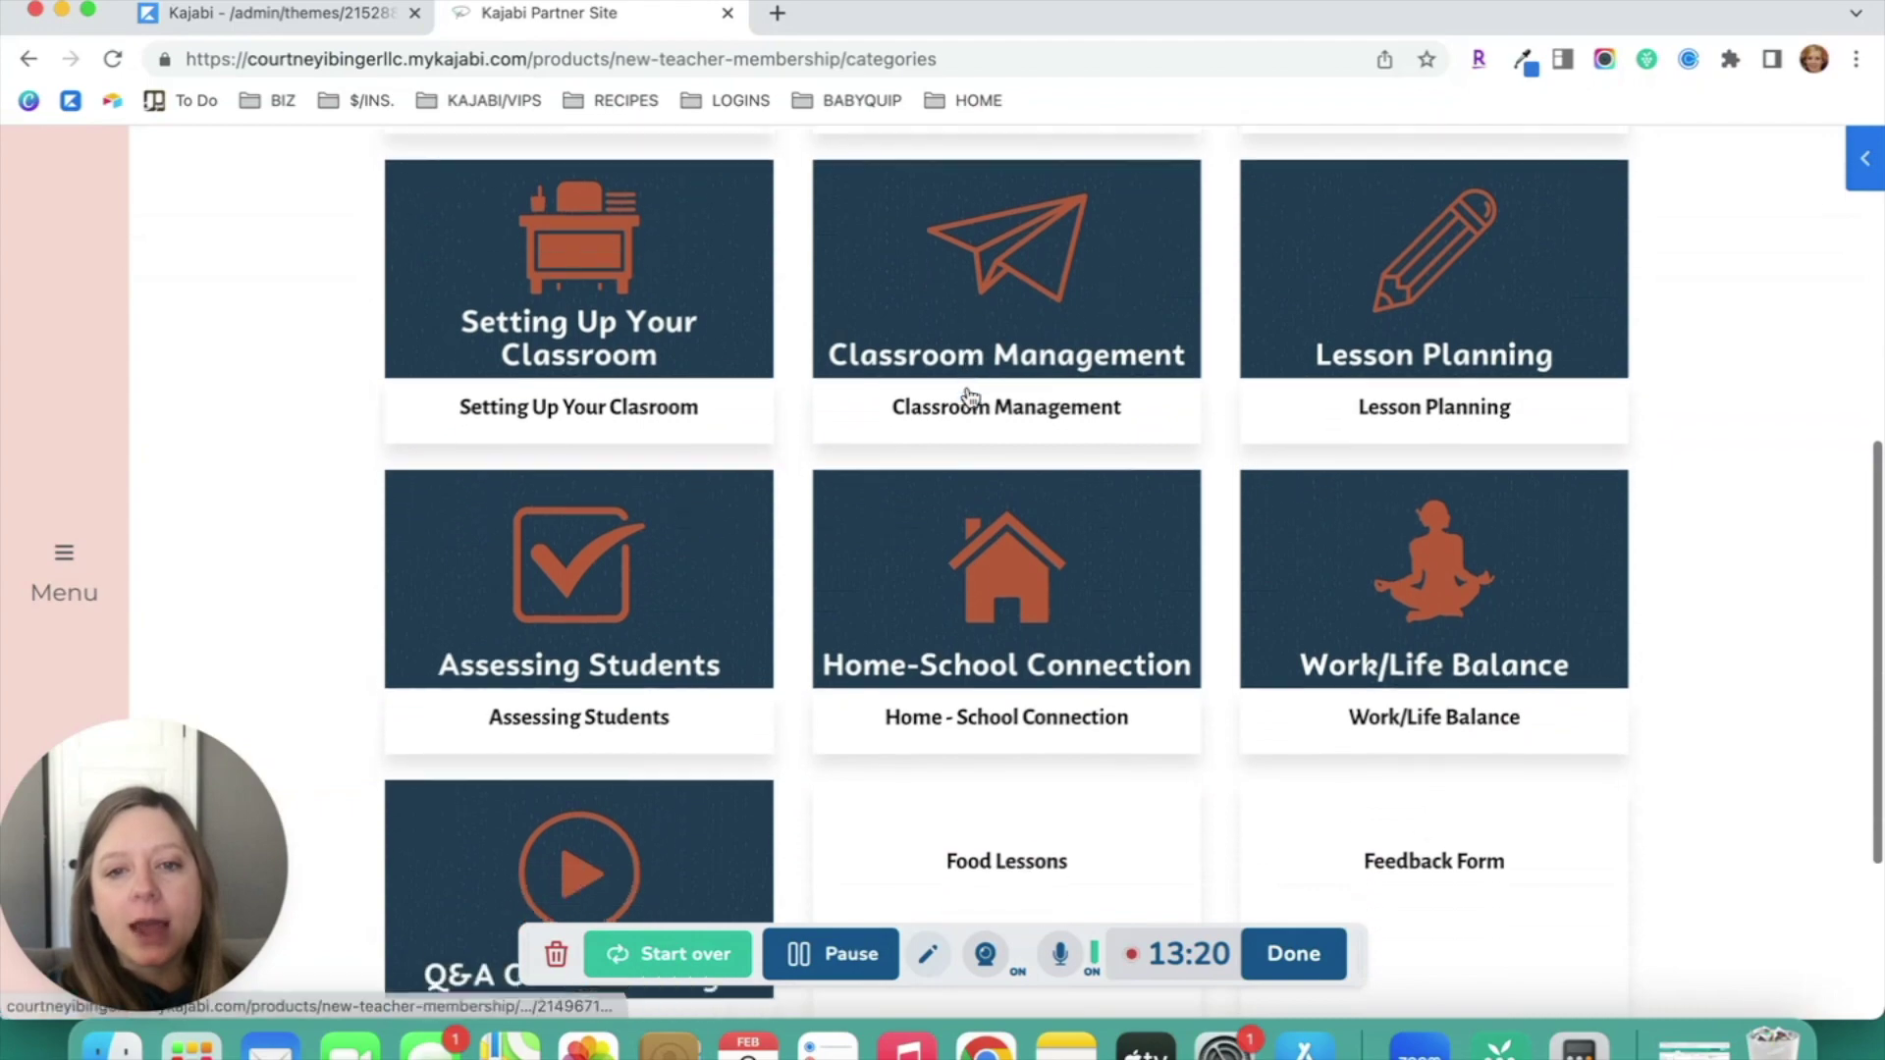
pyautogui.scroll(-1, 668, 491)
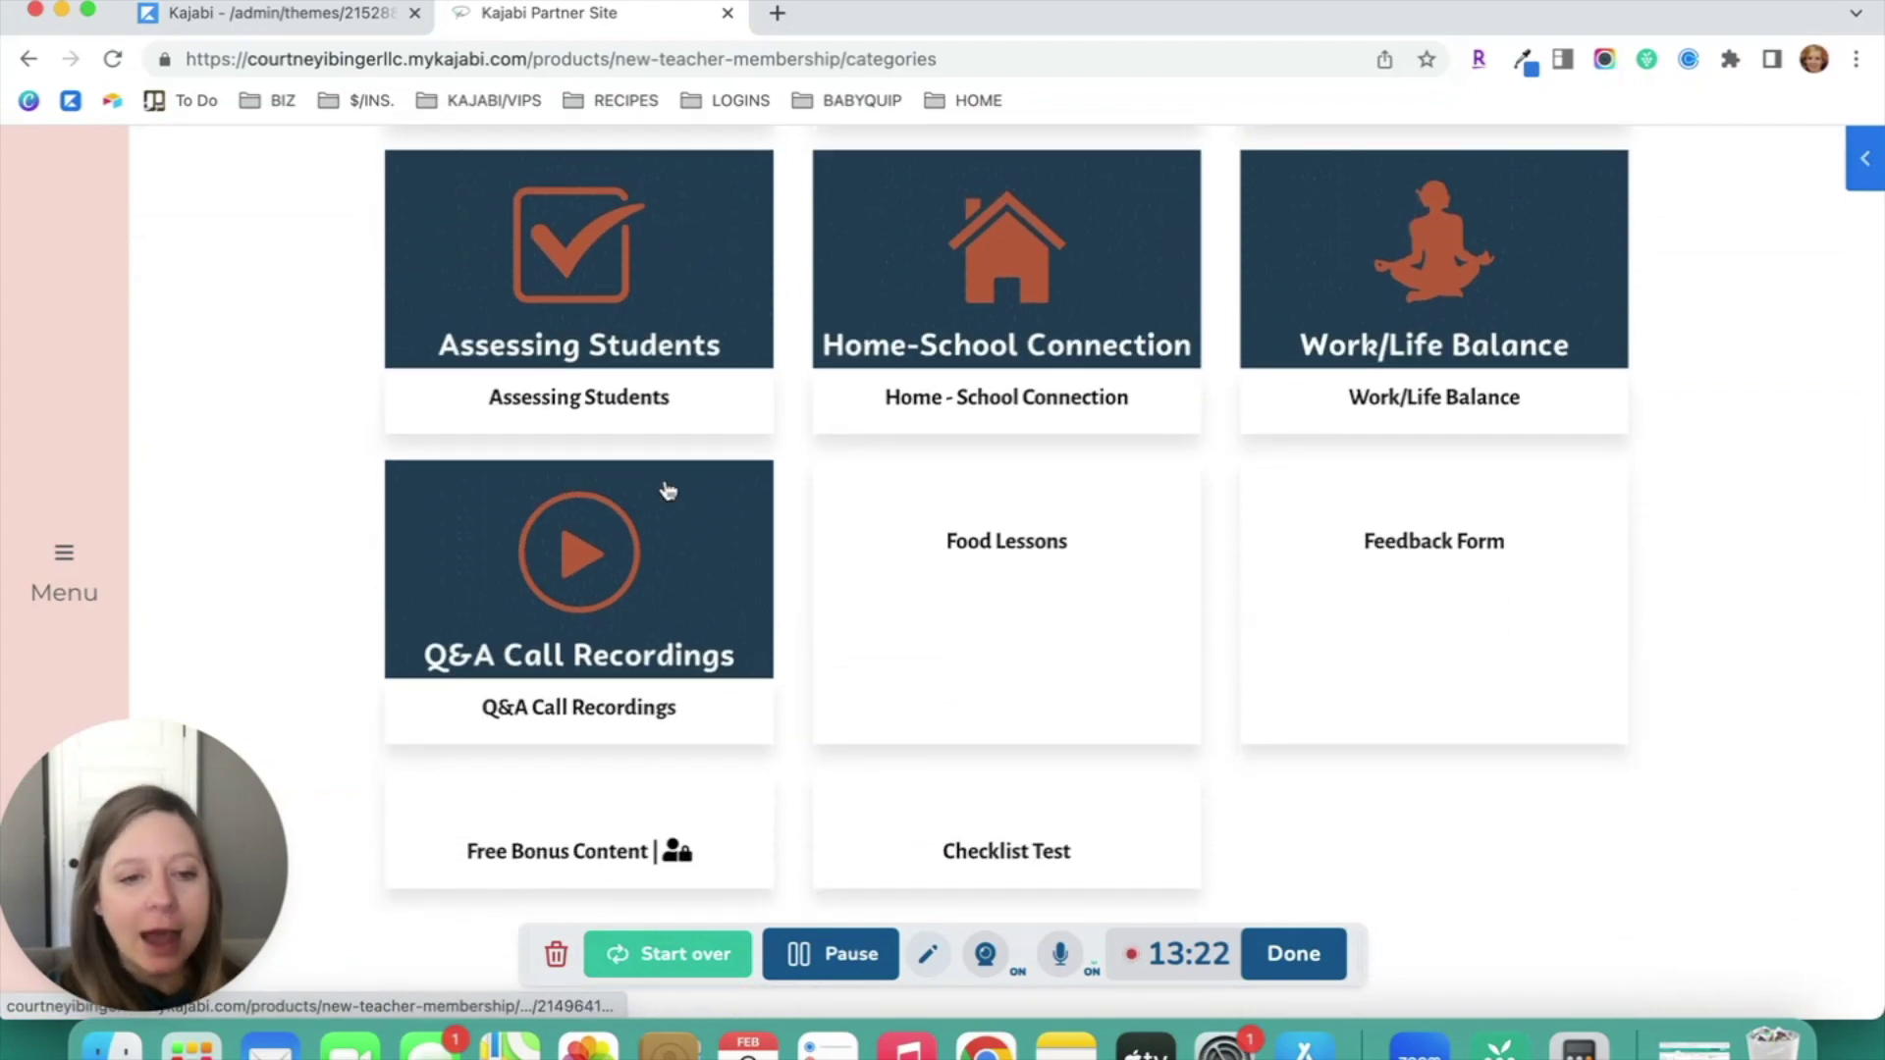
pyautogui.scroll(9, 668, 491)
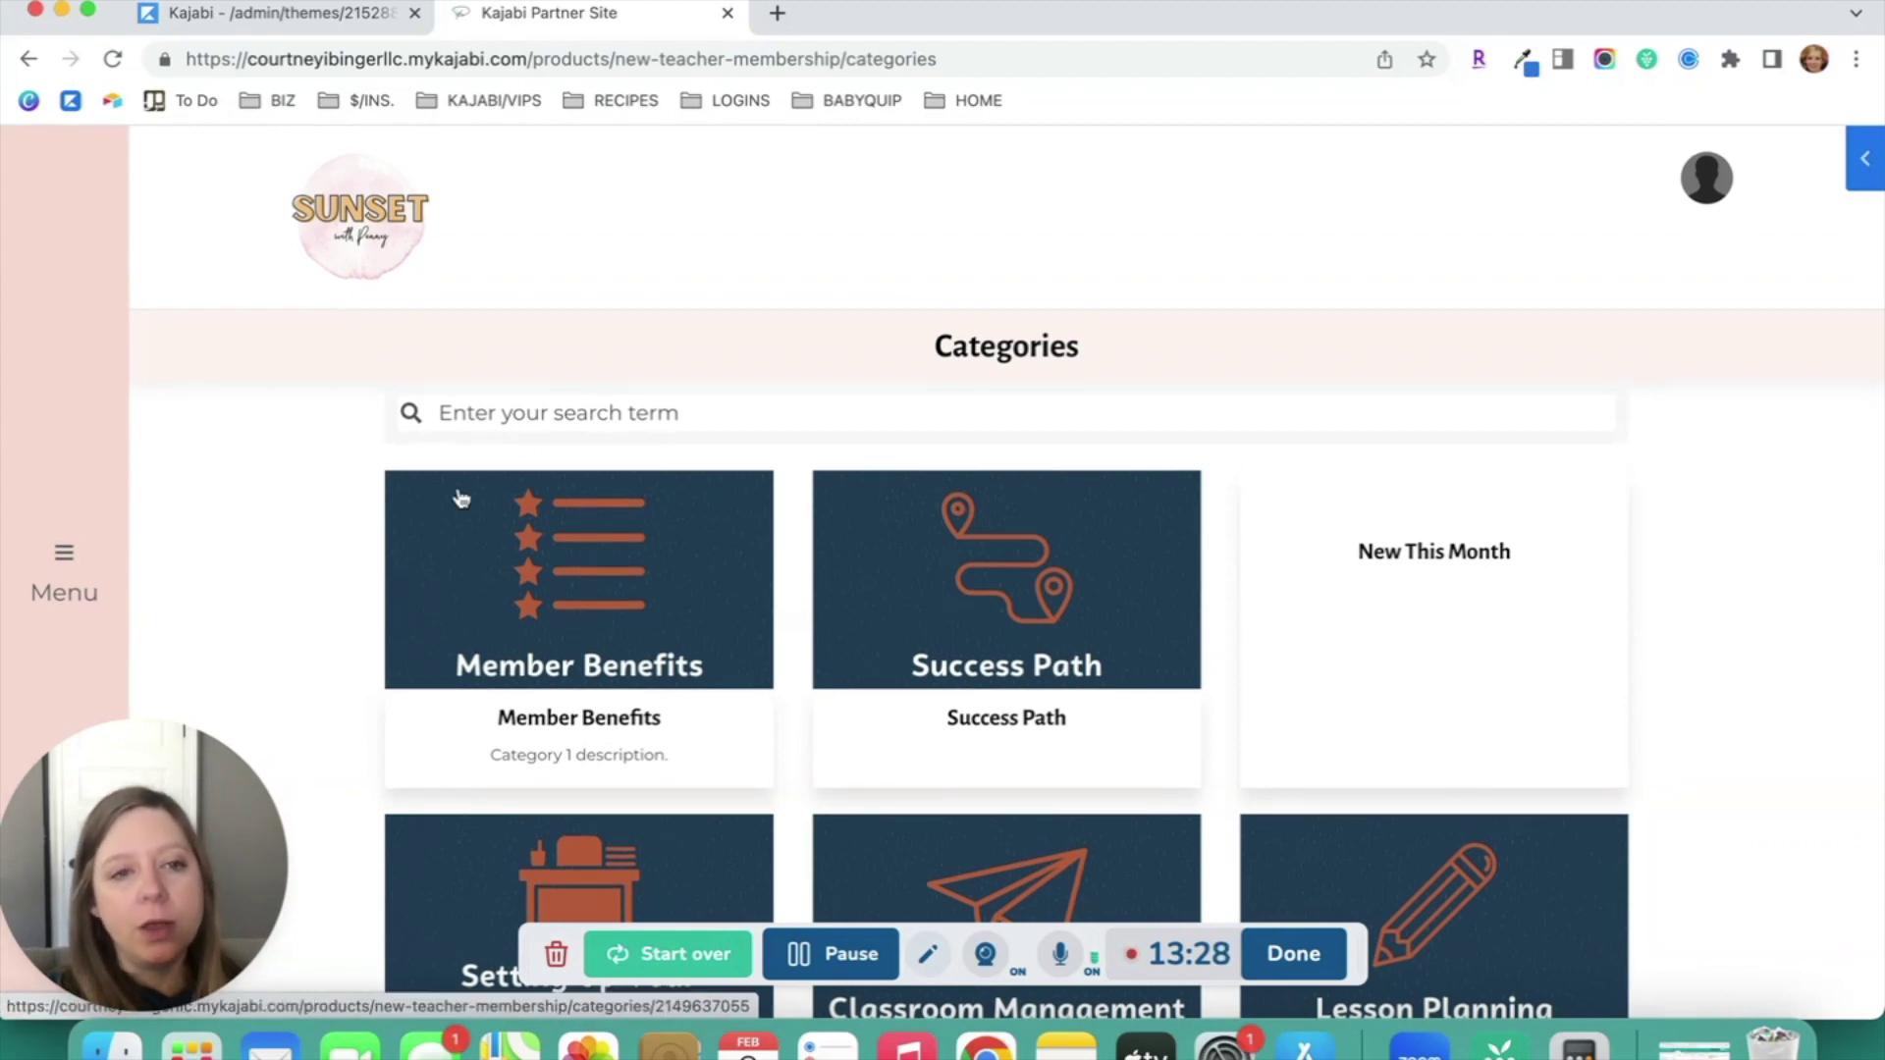
pyautogui.click(64, 565)
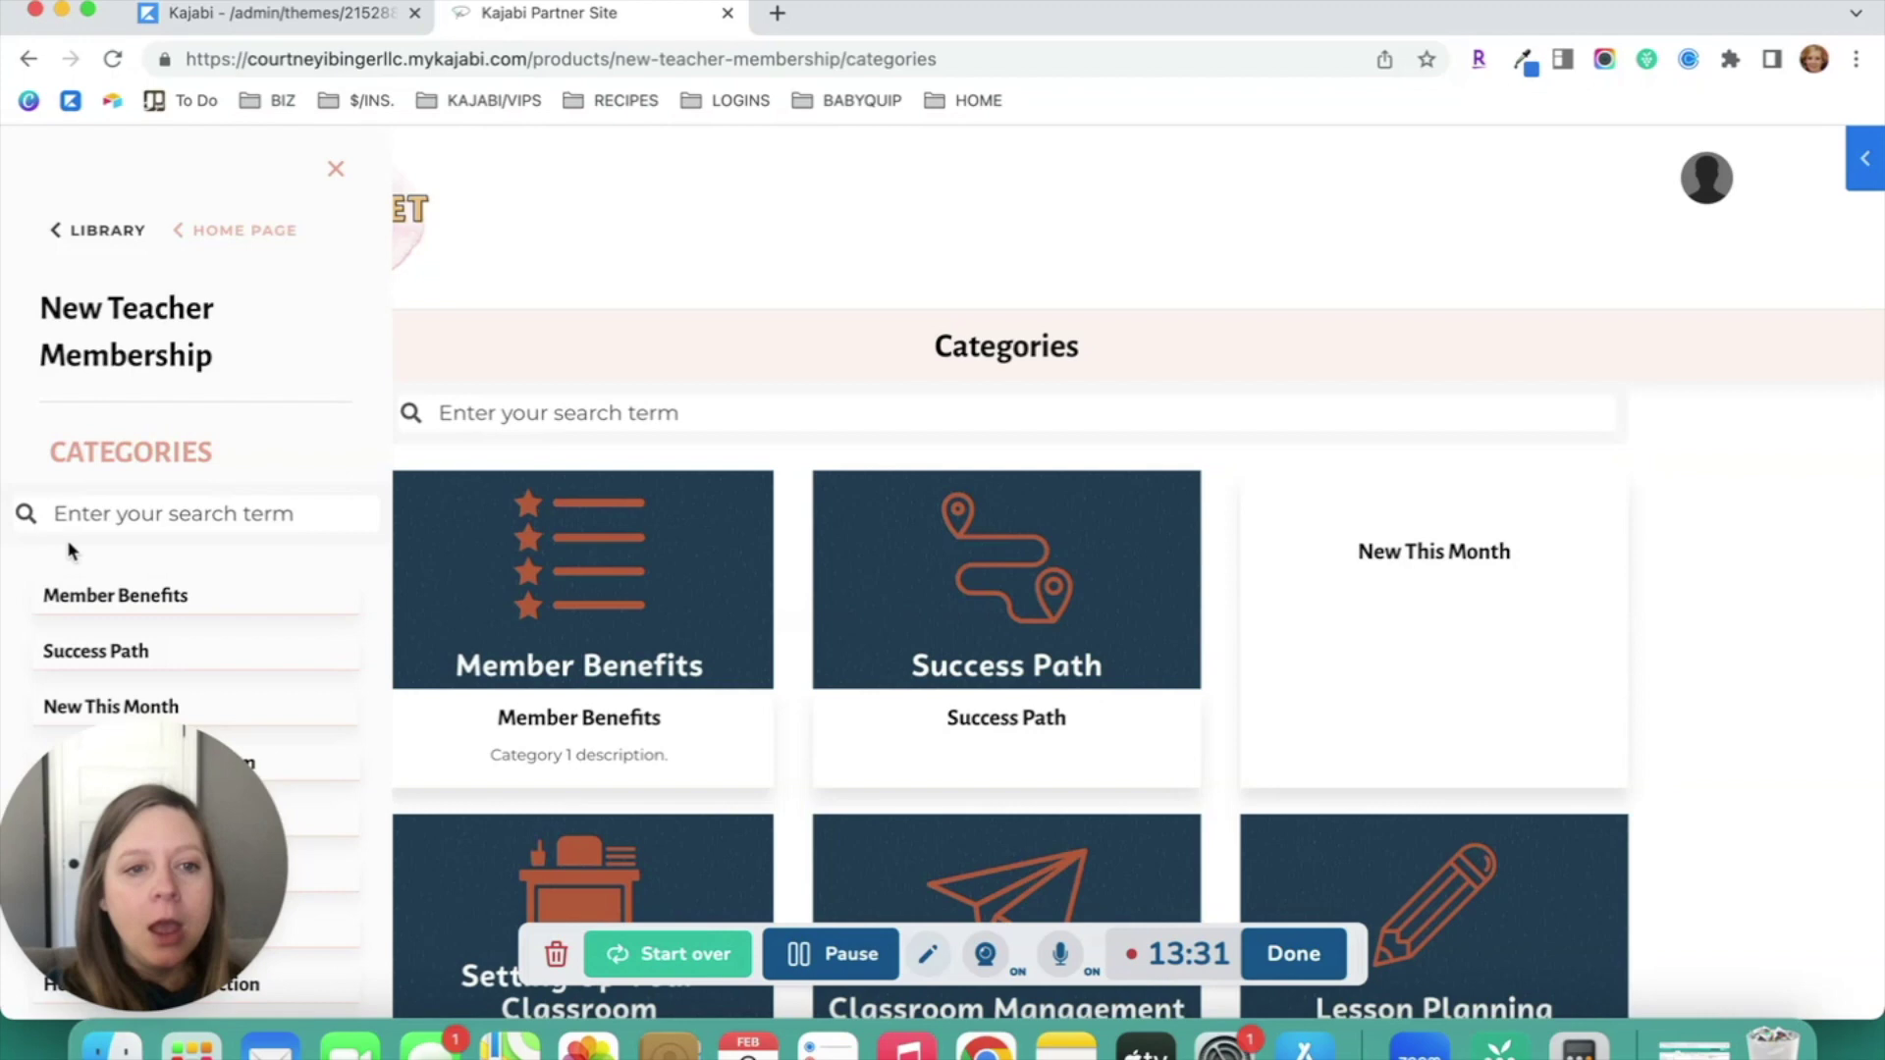
pyautogui.click(253, 234)
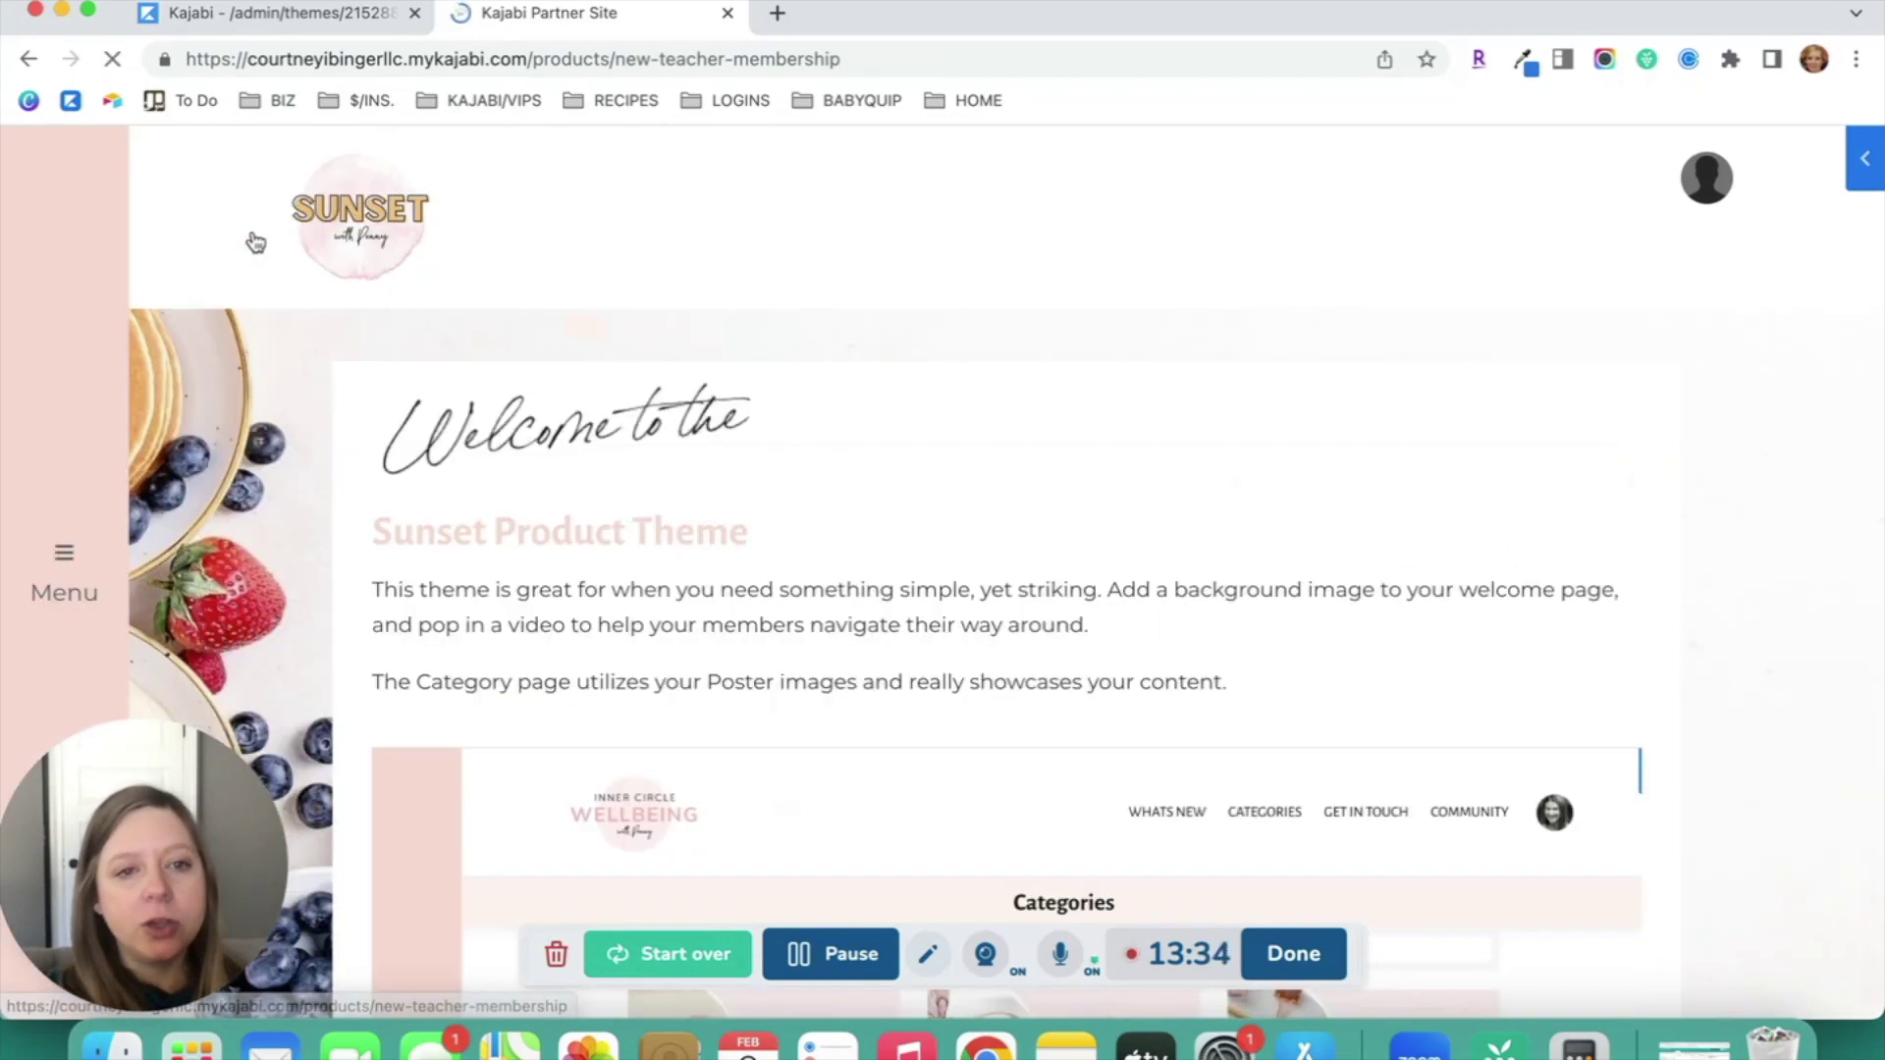
pyautogui.scroll(-3, 722, 368)
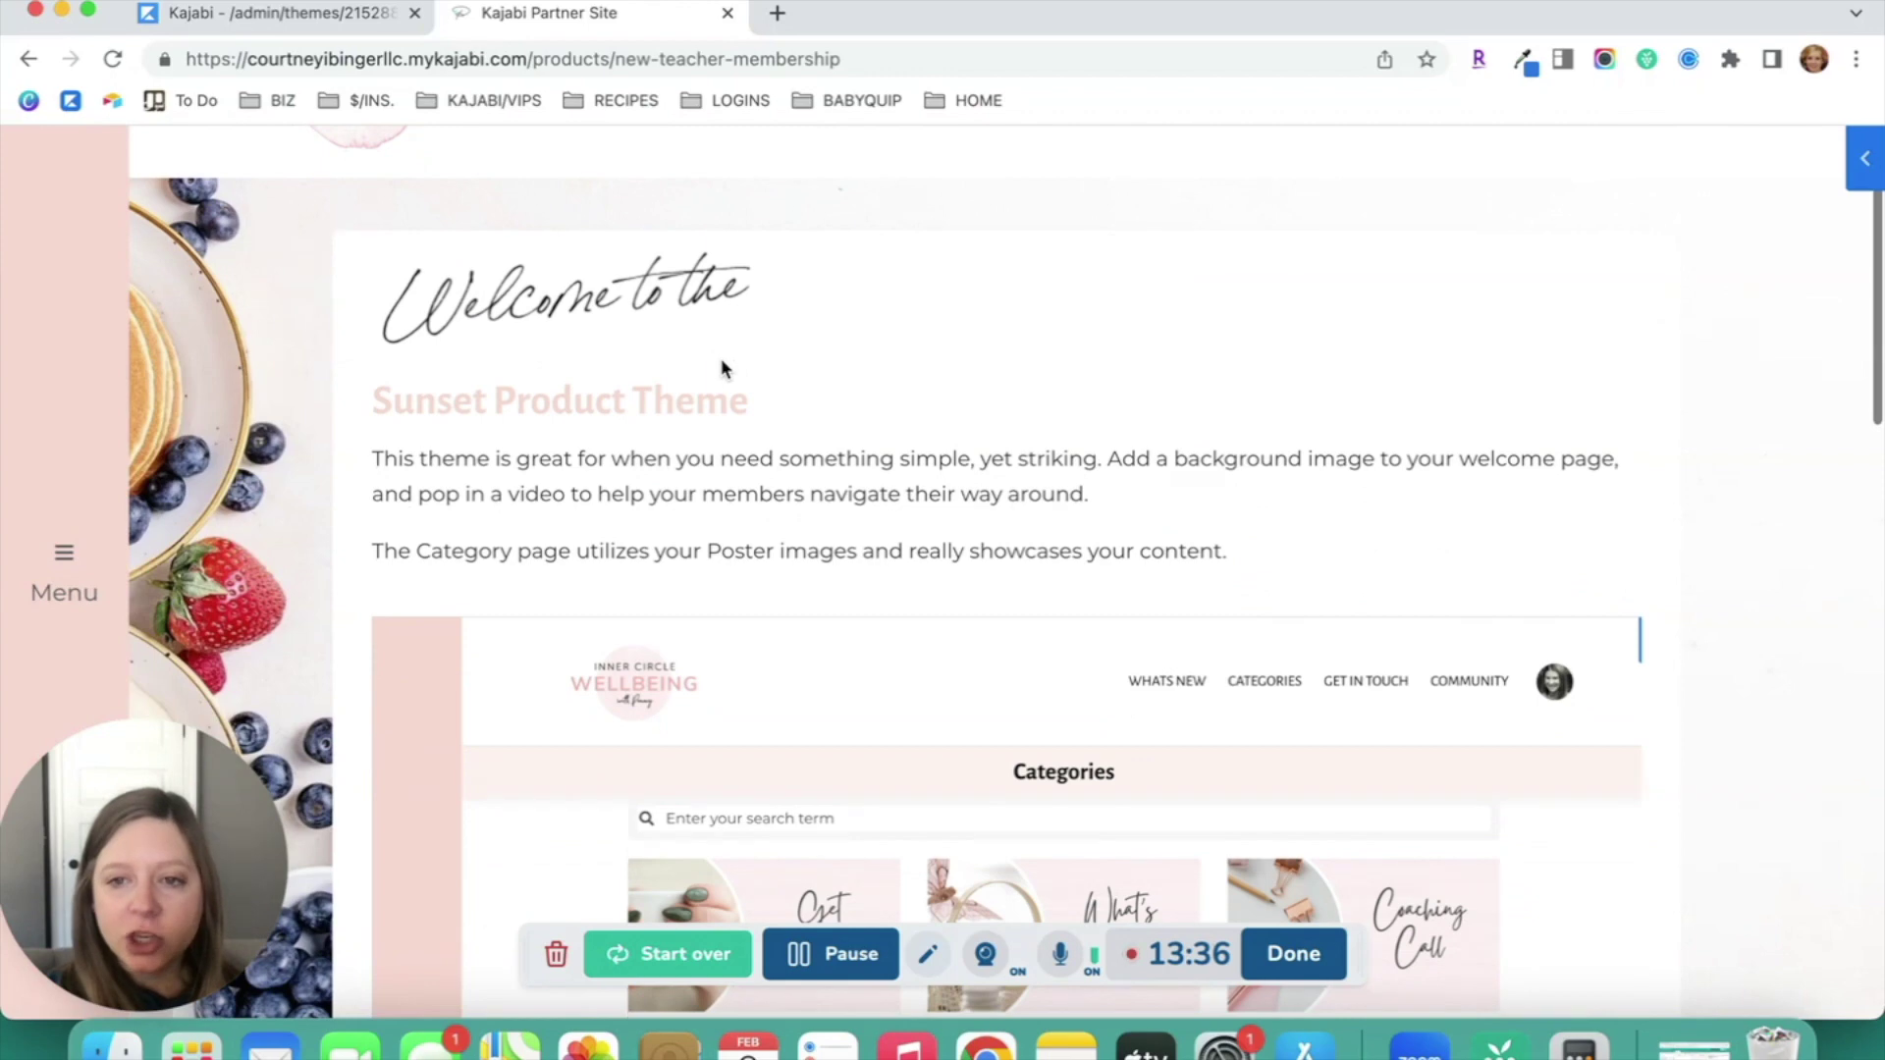
pyautogui.scroll(-15, 722, 368)
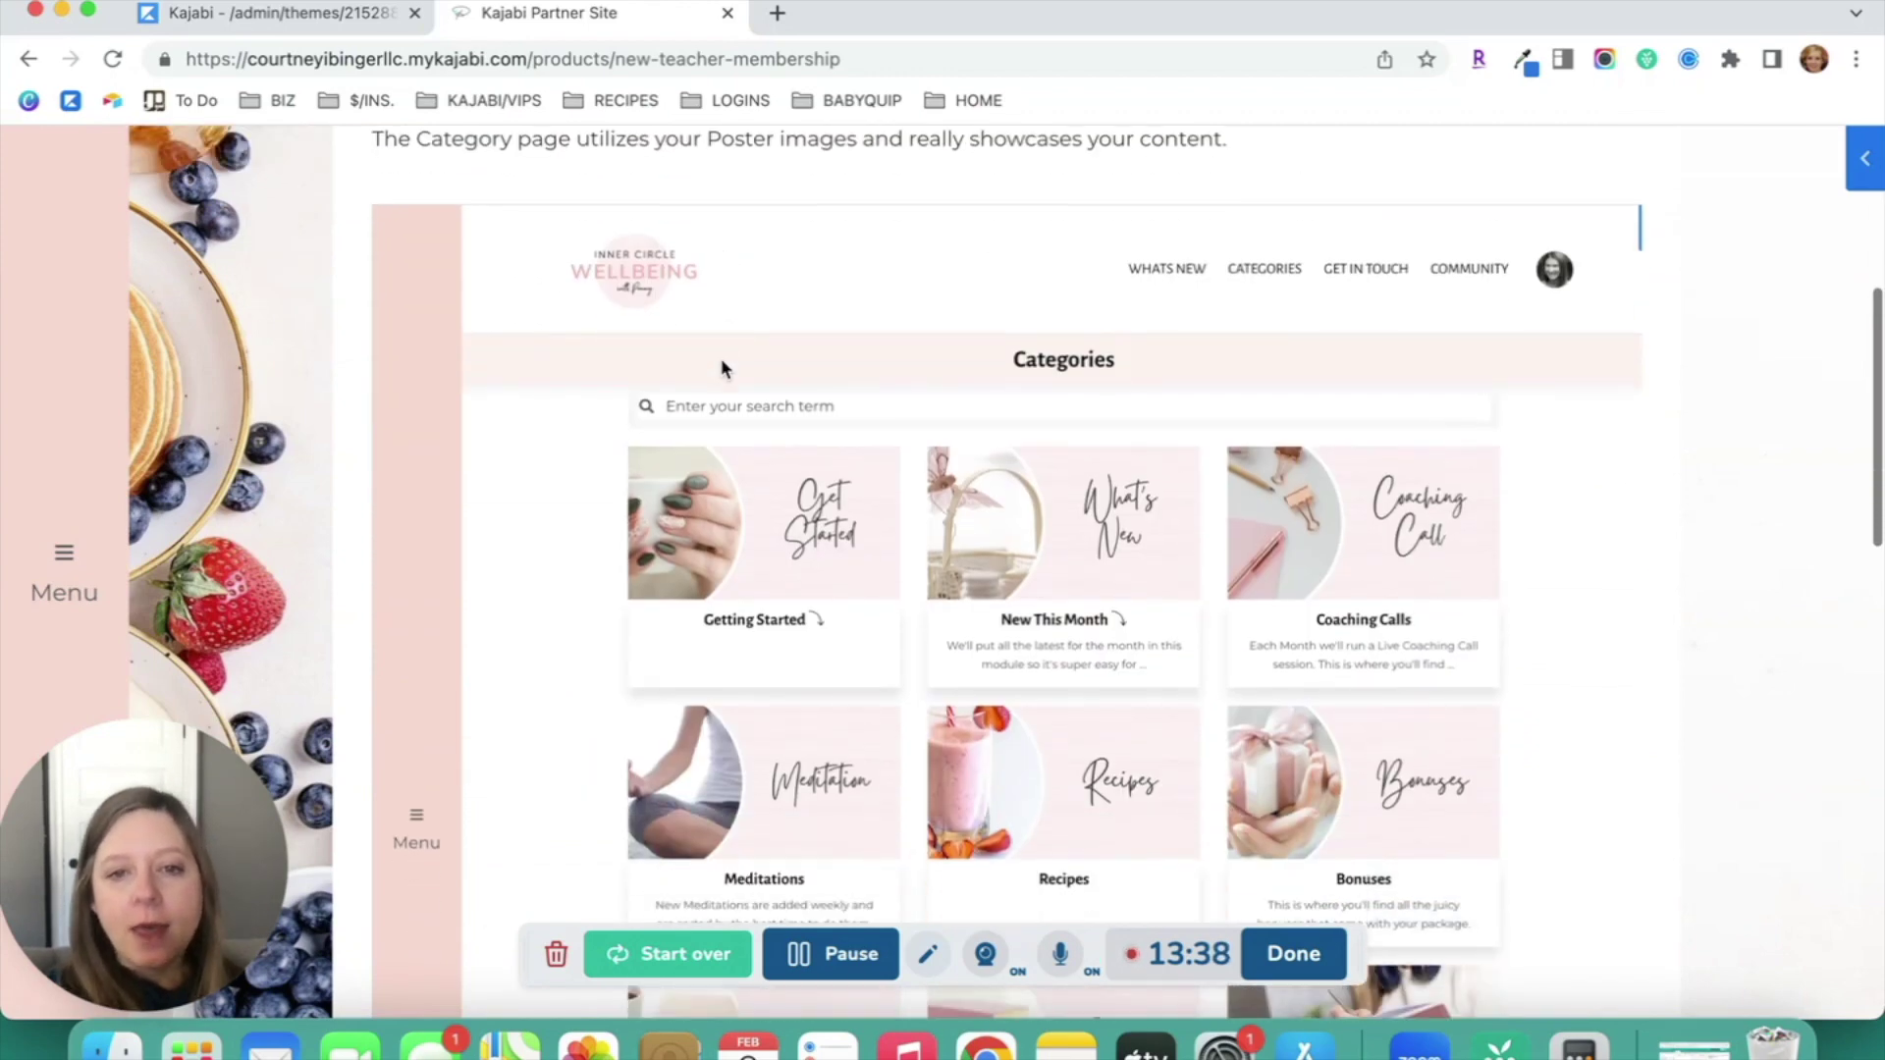
pyautogui.scroll(-10, 722, 368)
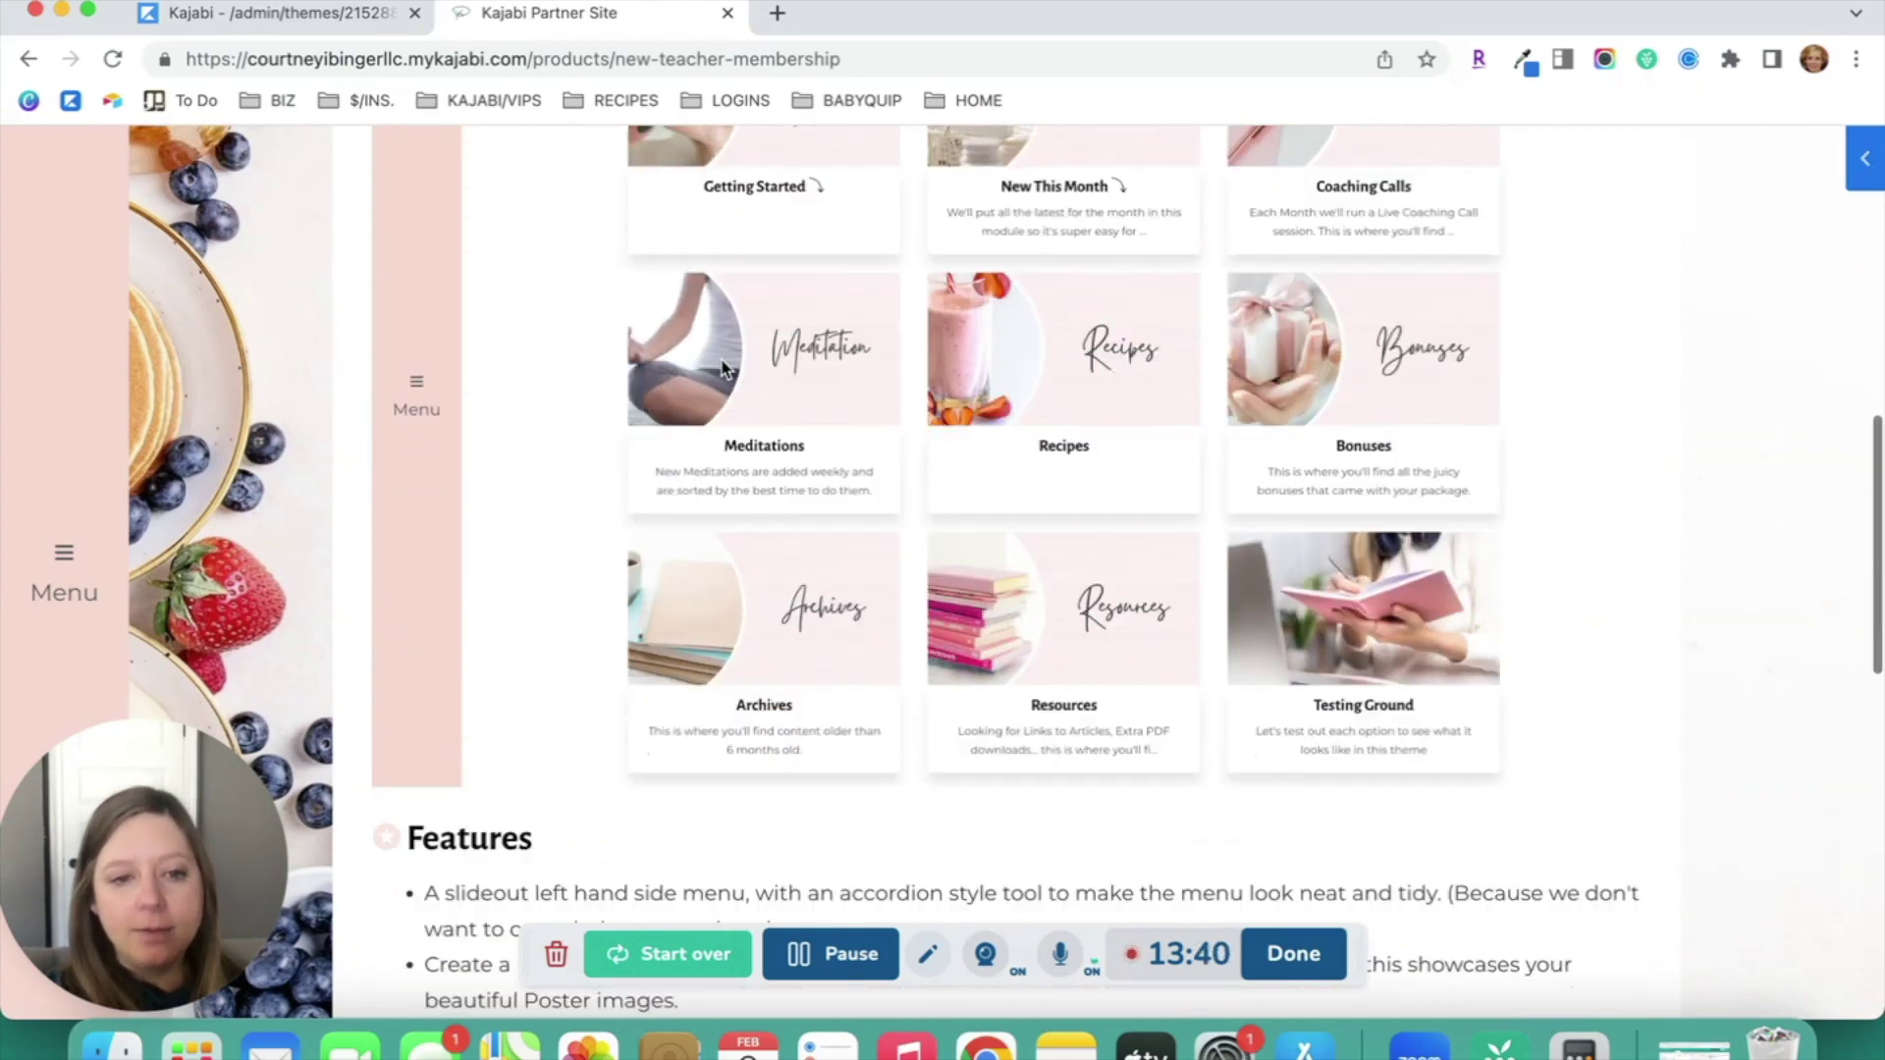
pyautogui.scroll(-12, 723, 368)
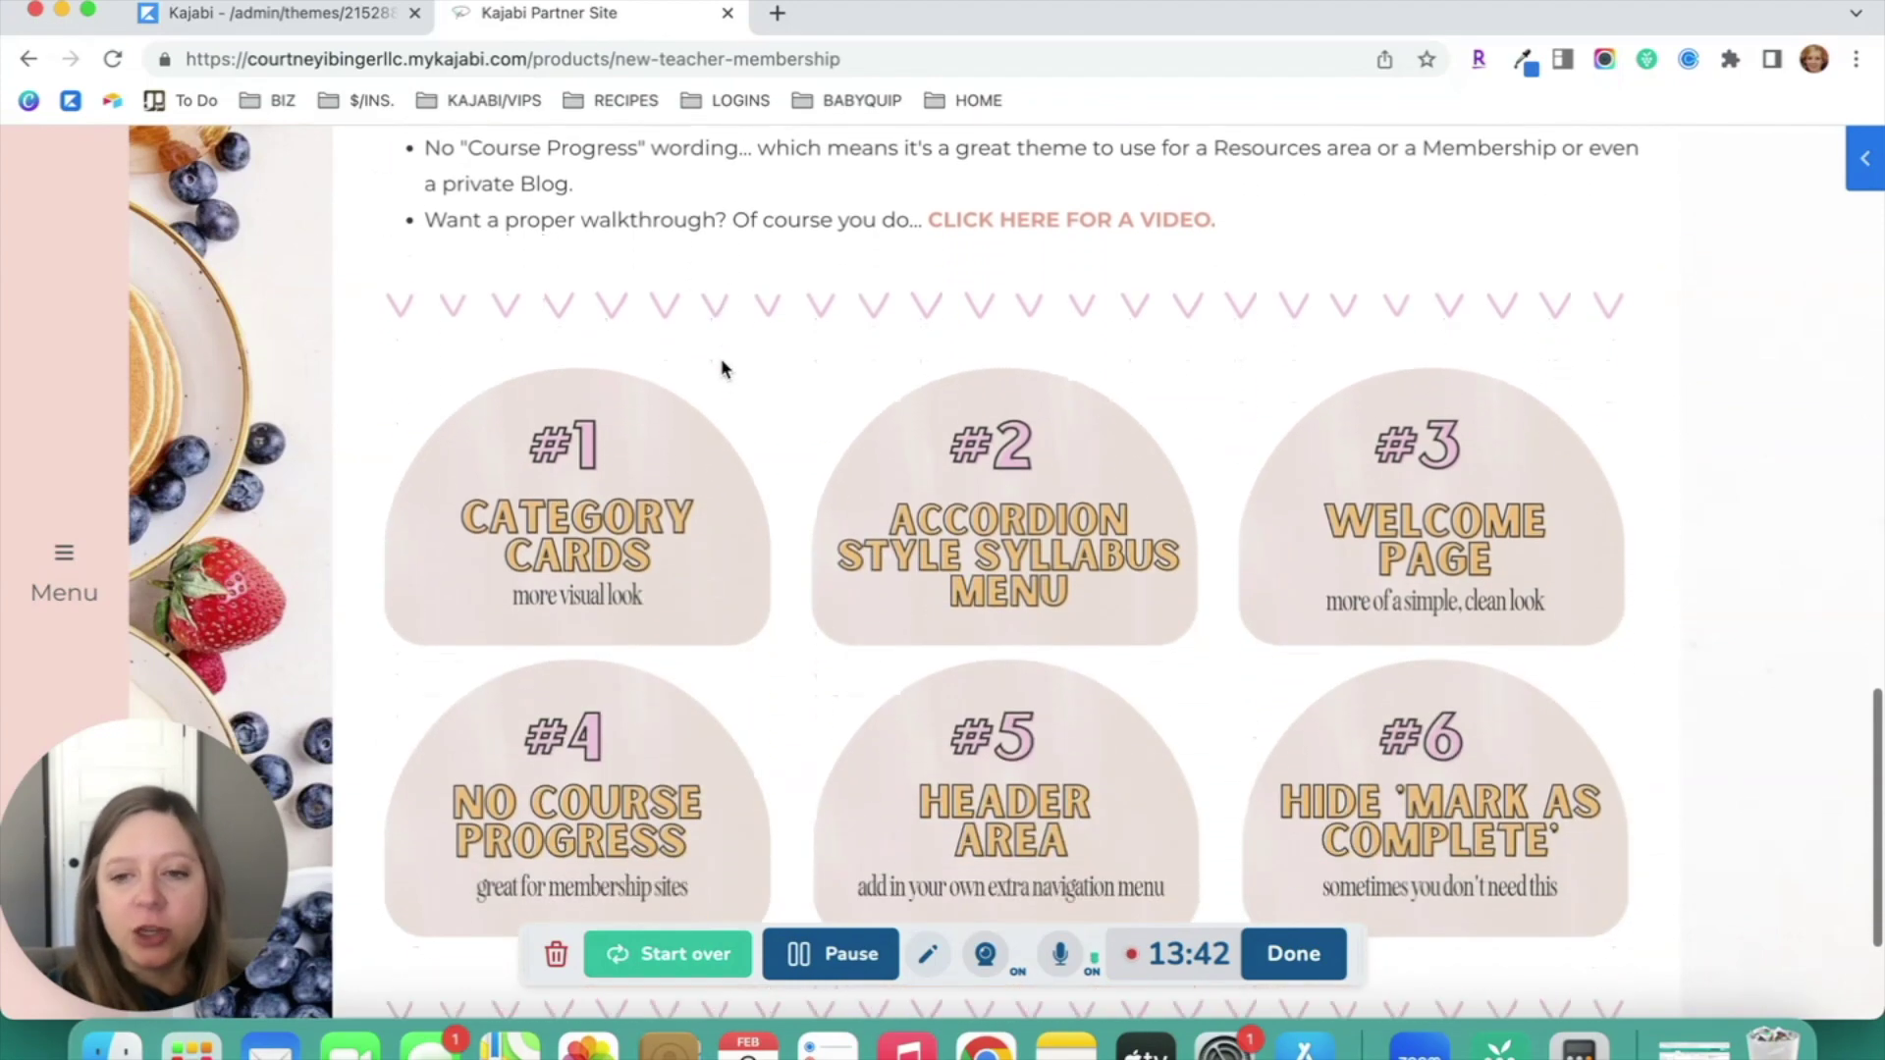
pyautogui.scroll(20, 722, 368)
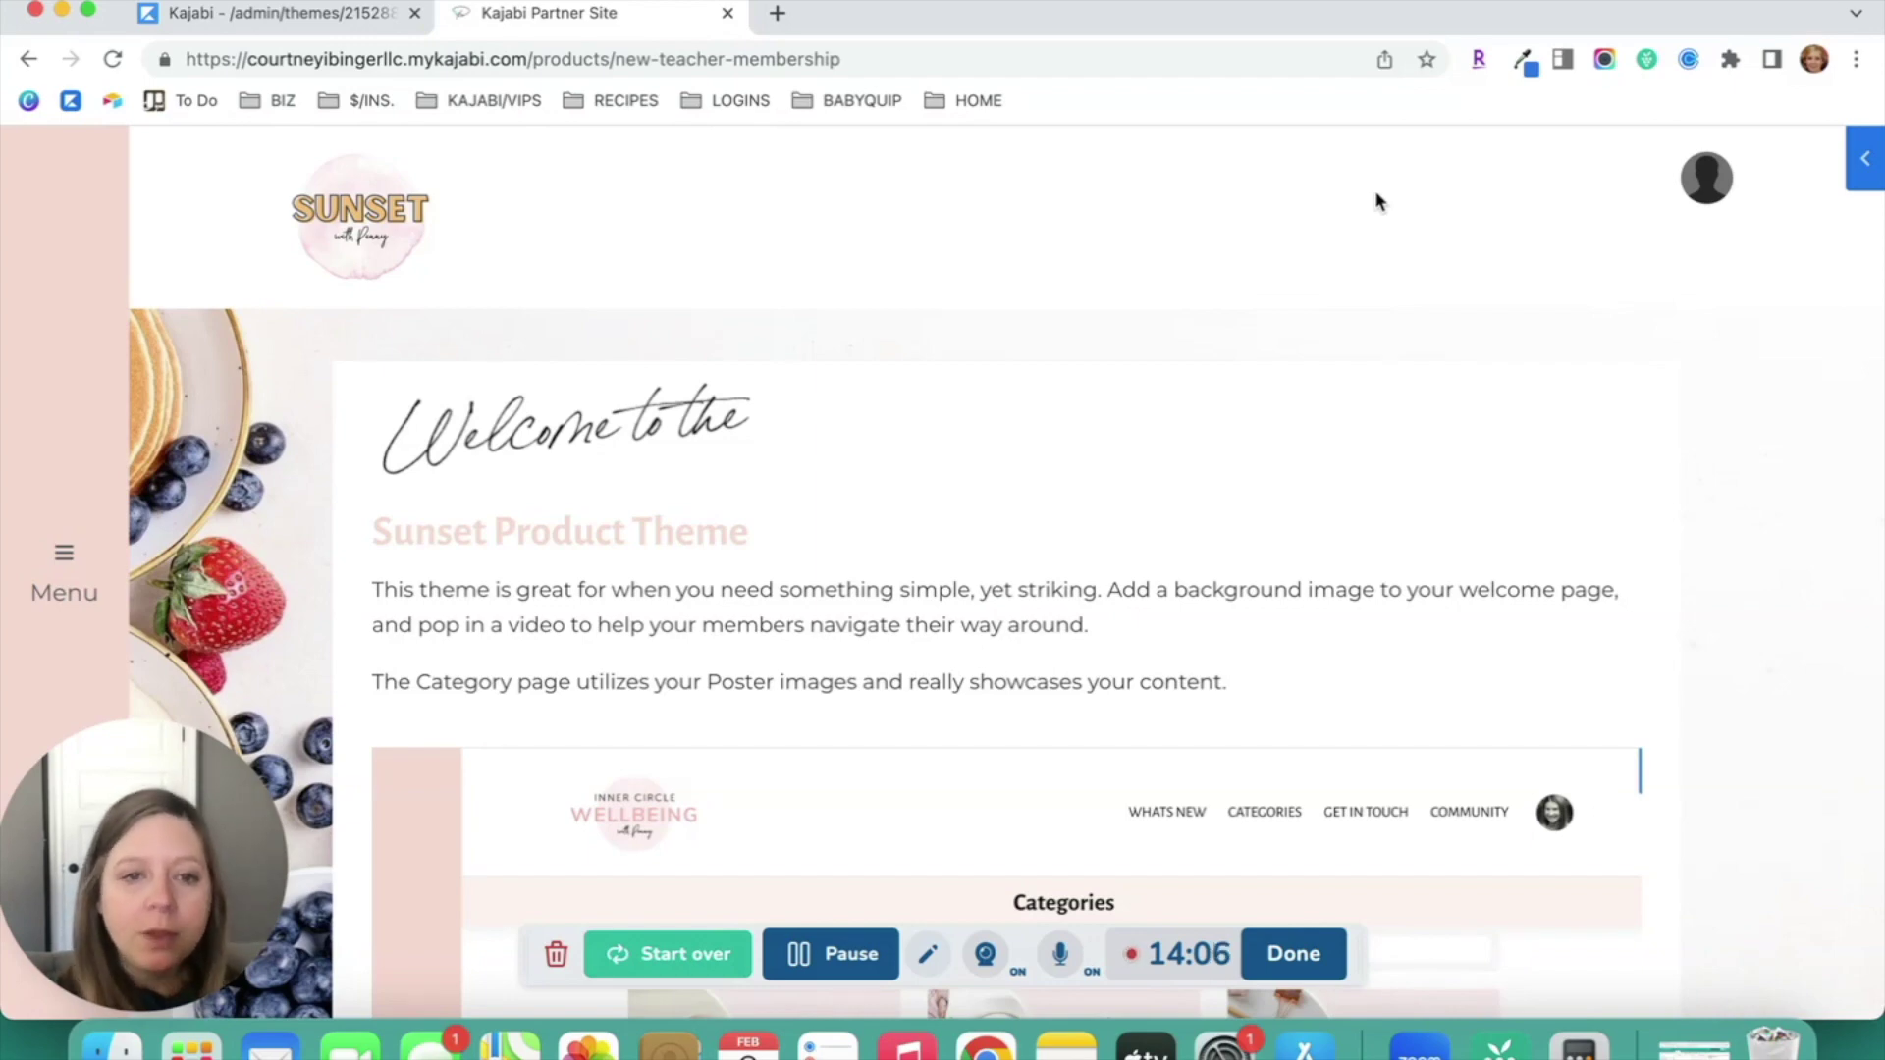
pyautogui.scroll(-3, 1376, 201)
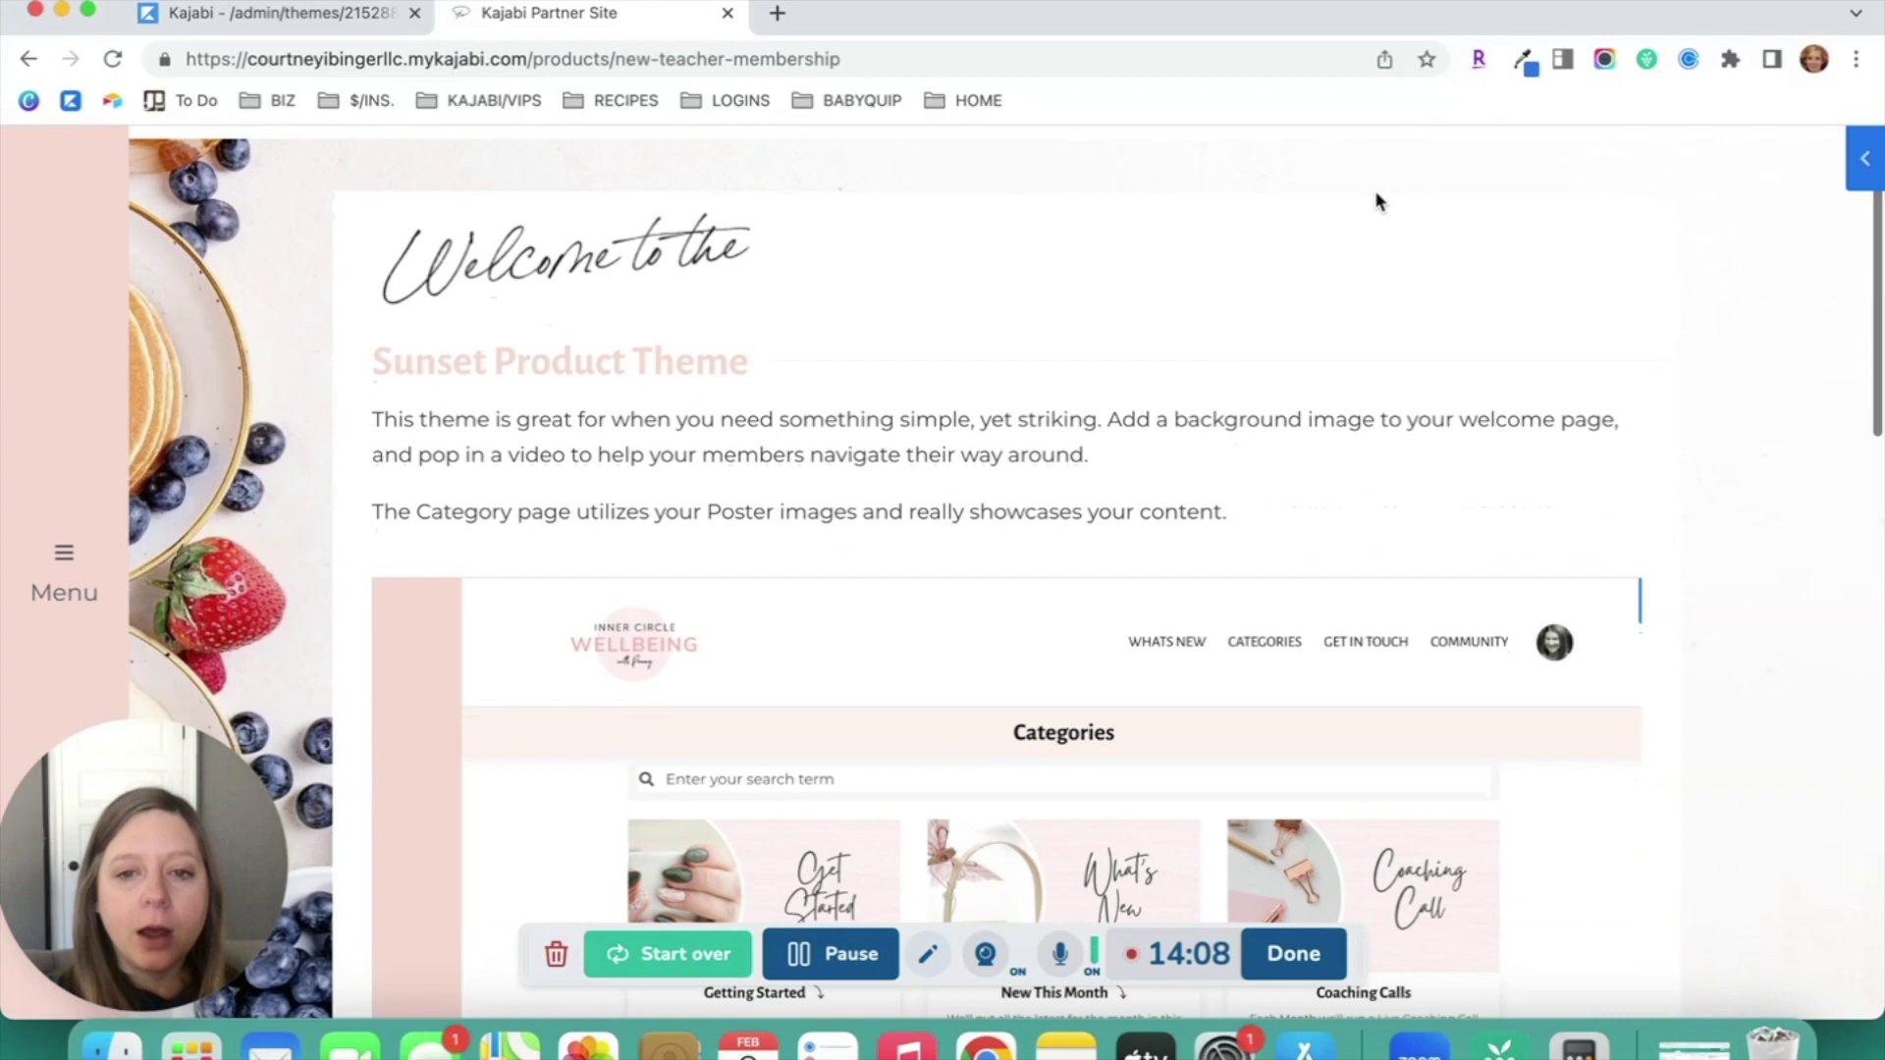
pyautogui.scroll(-15, 1375, 200)
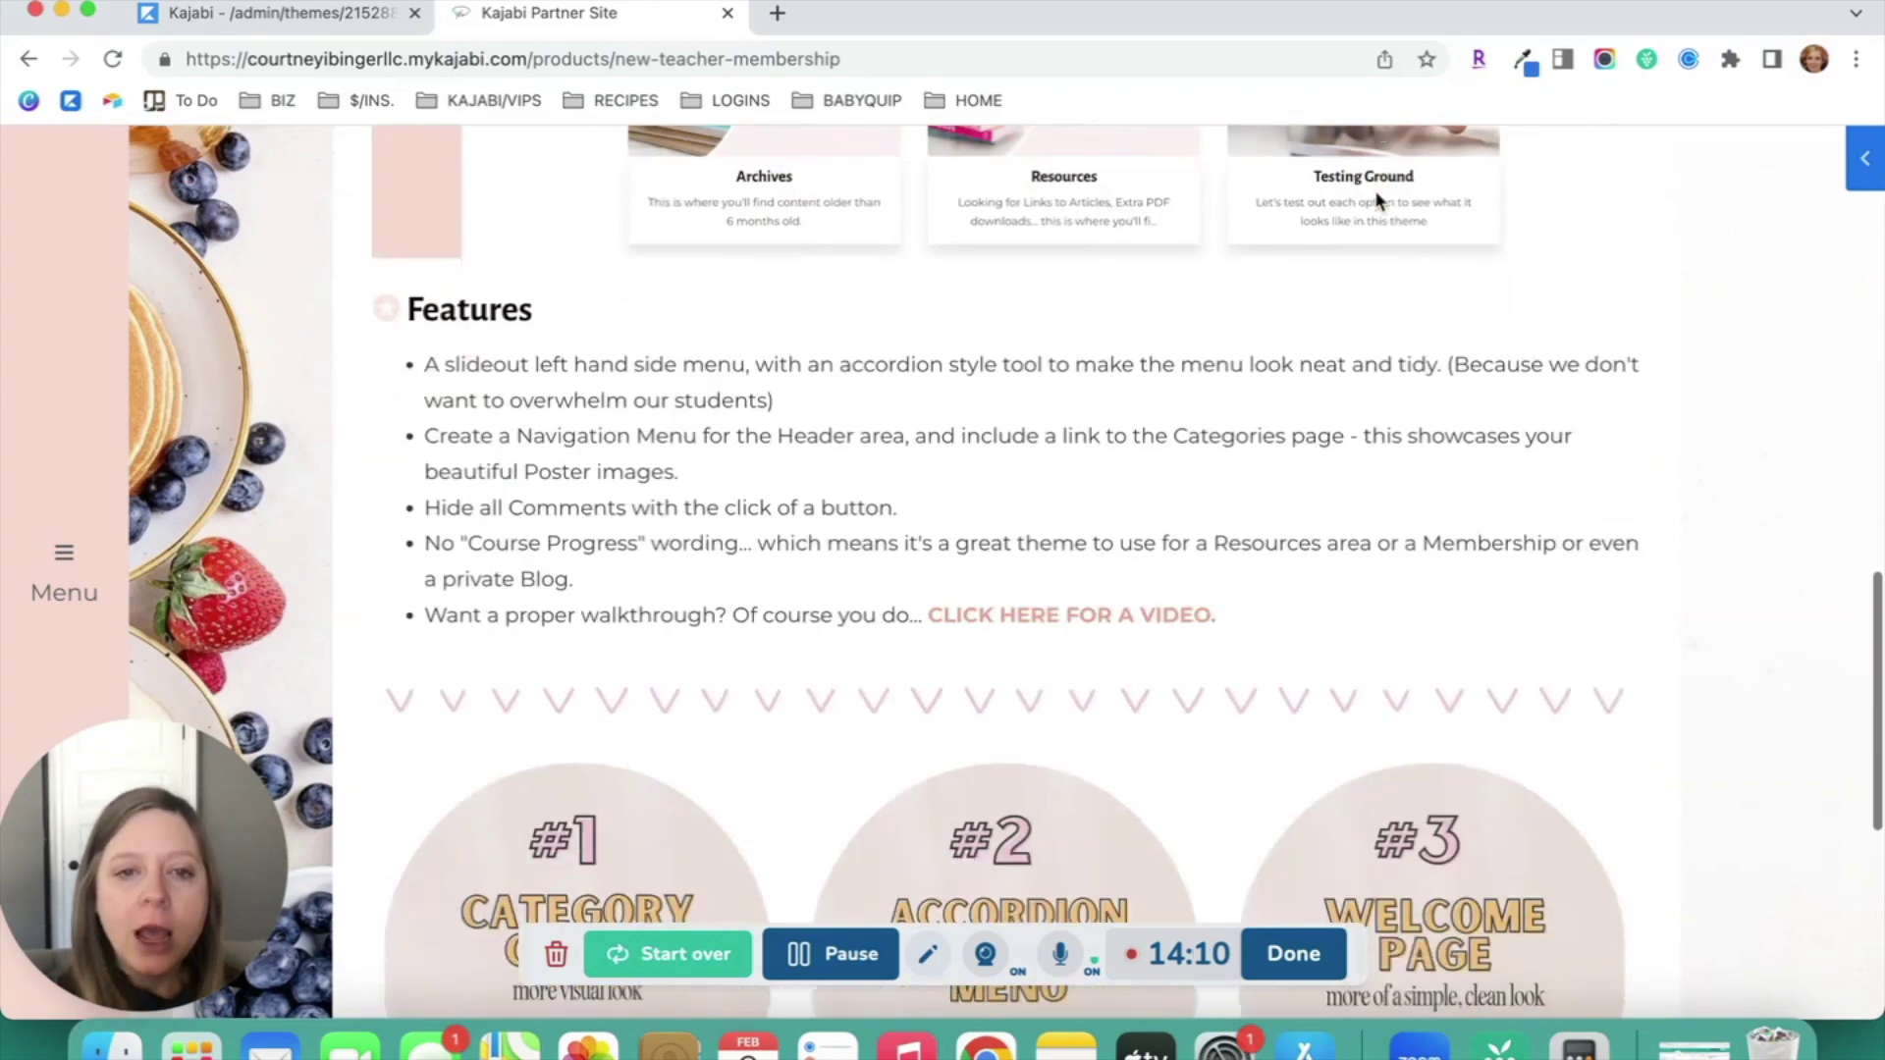
pyautogui.scroll(-2, 1375, 196)
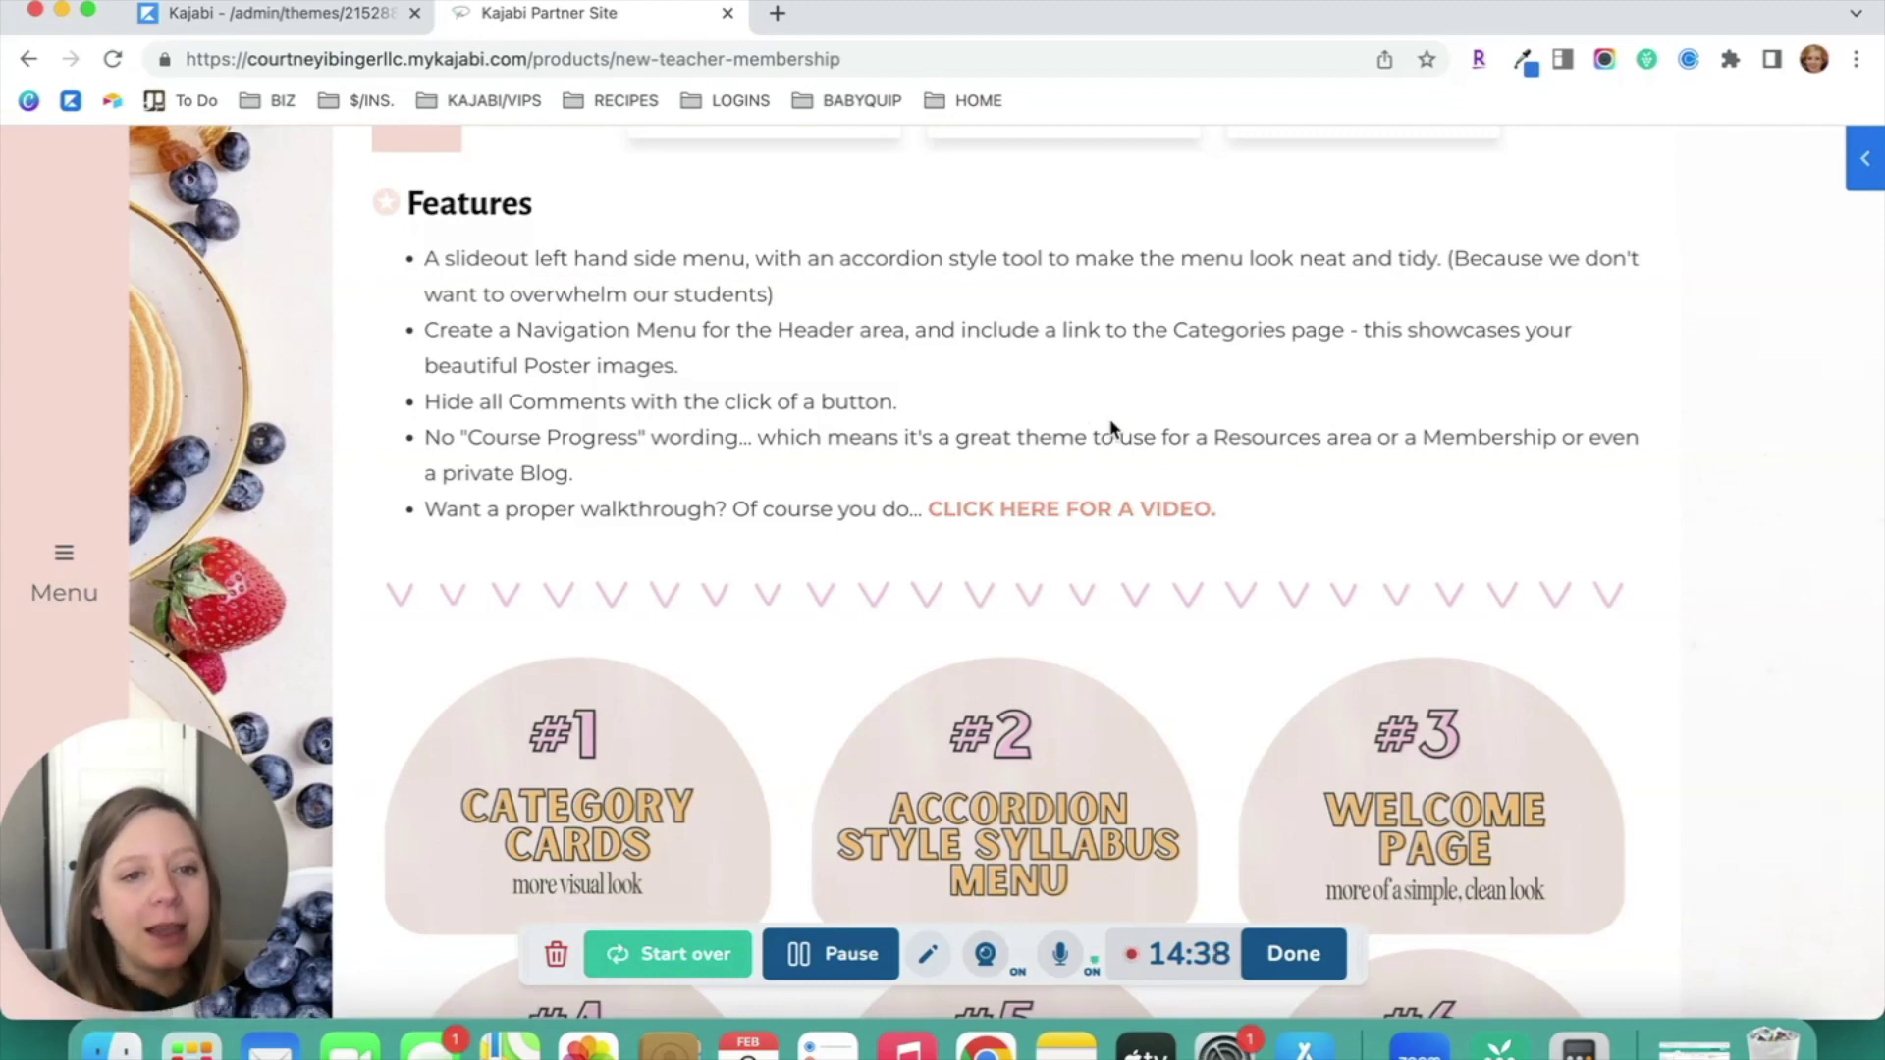
pyautogui.scroll(15, 1112, 429)
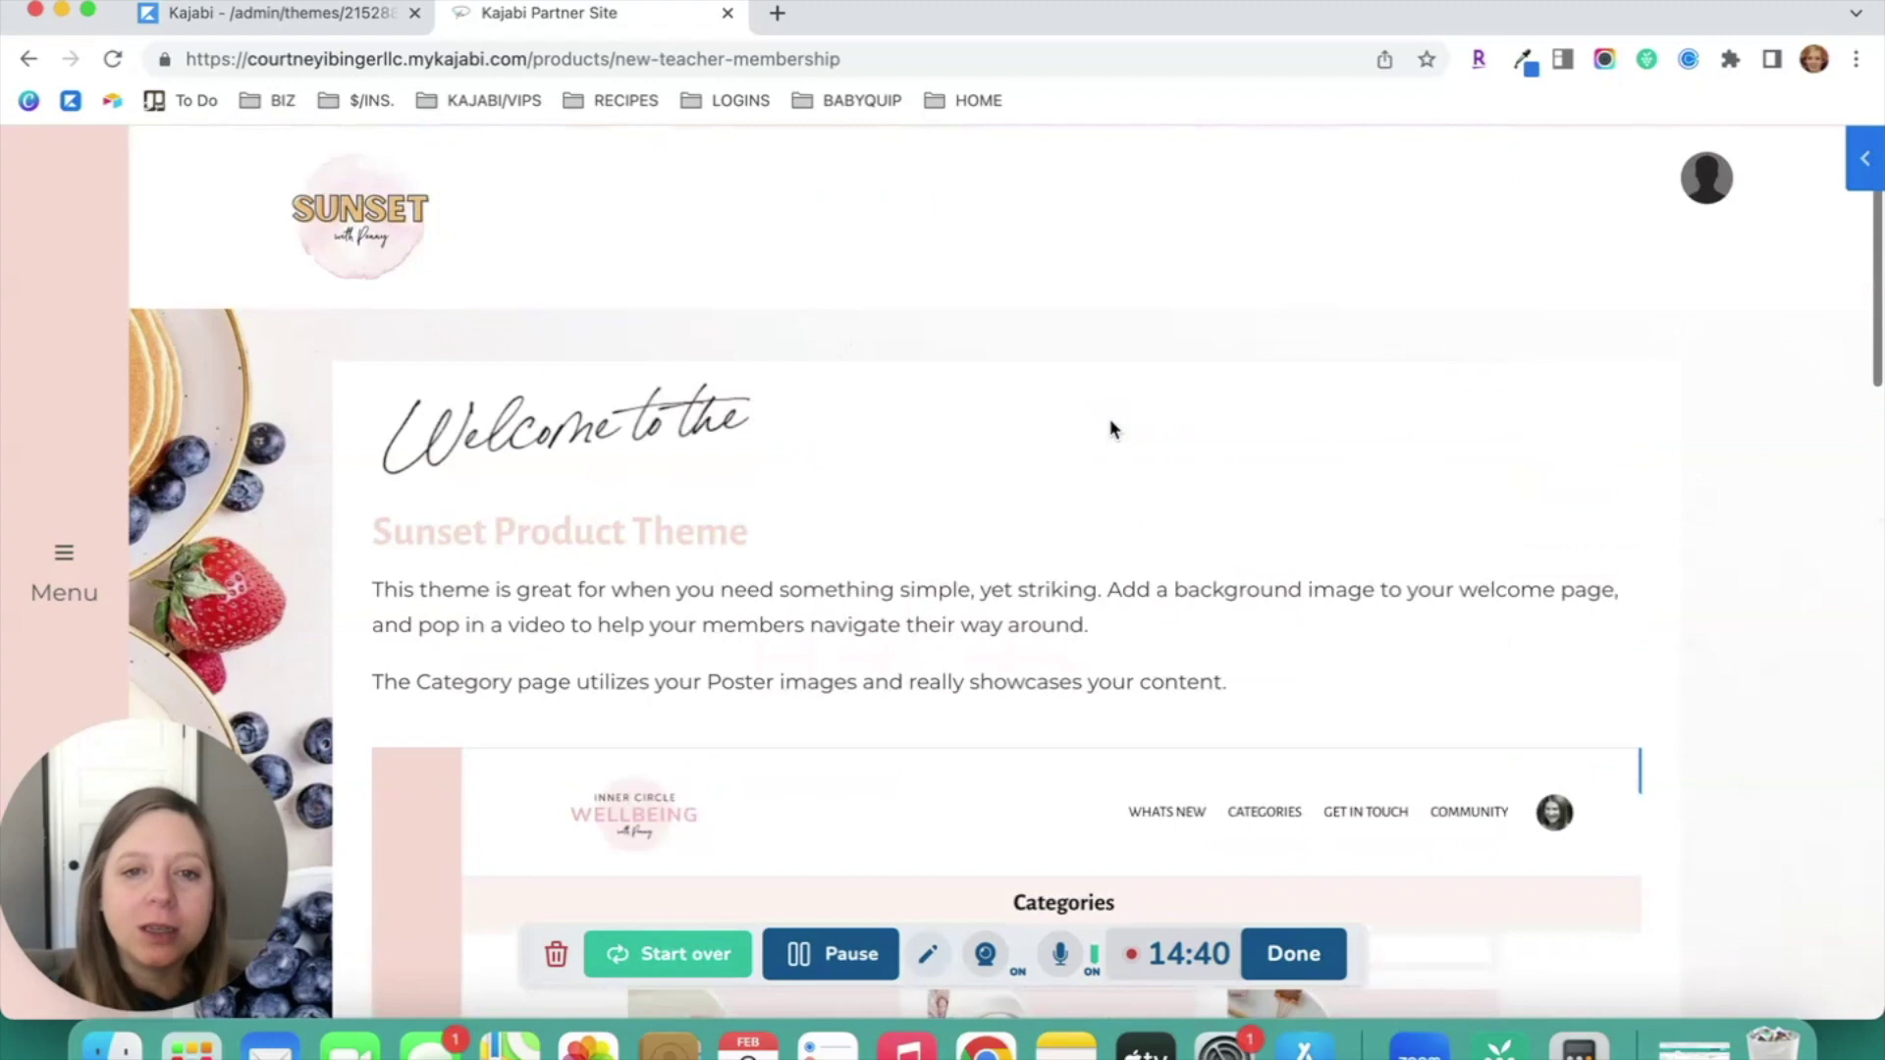